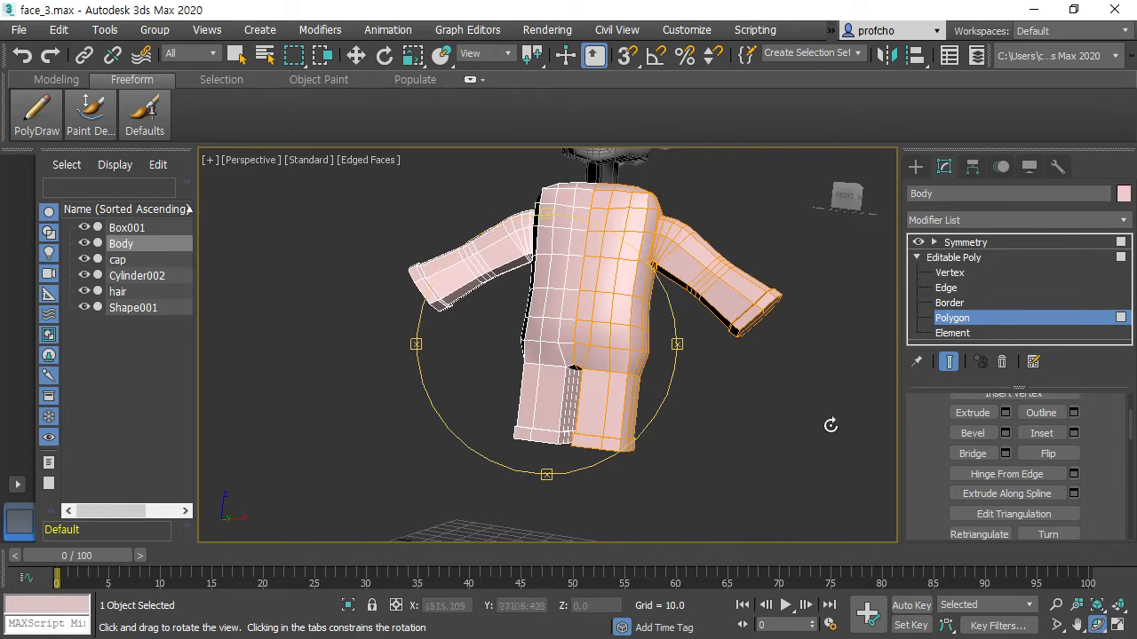
Save the scene under the new file name face_4
right_click(760, 426)
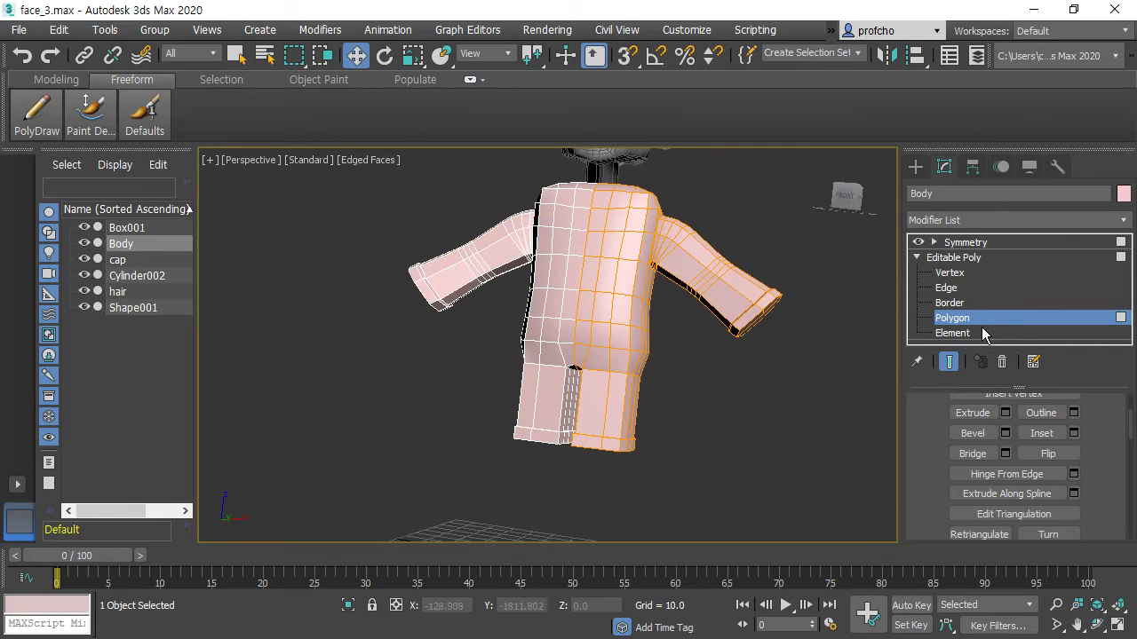
left_click(17, 29)
left_click(31, 187)
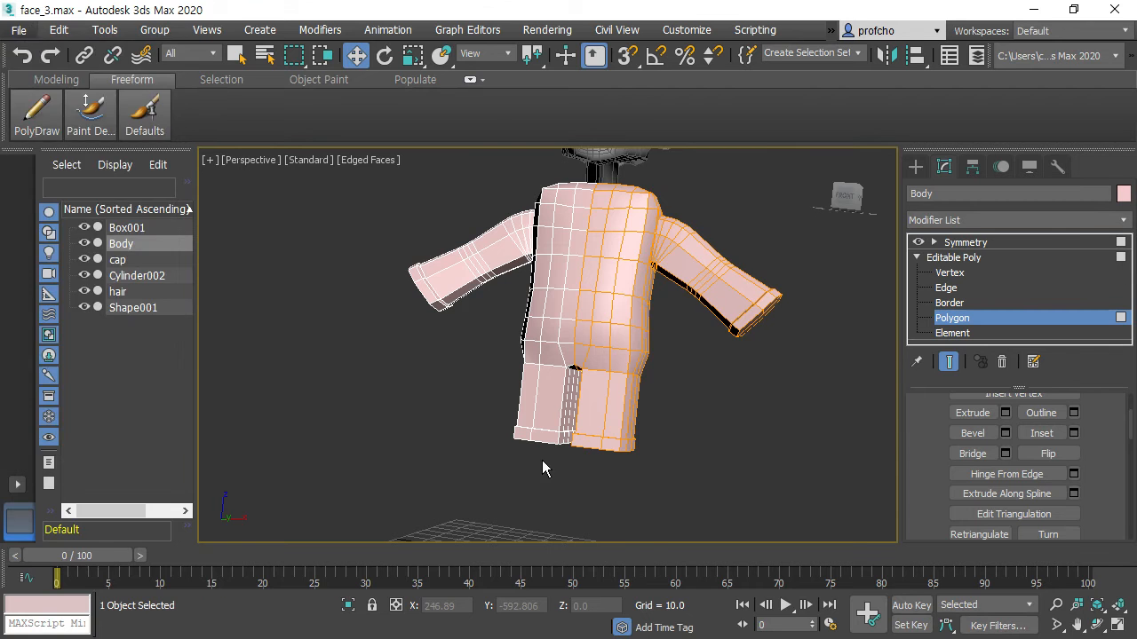
type("face")
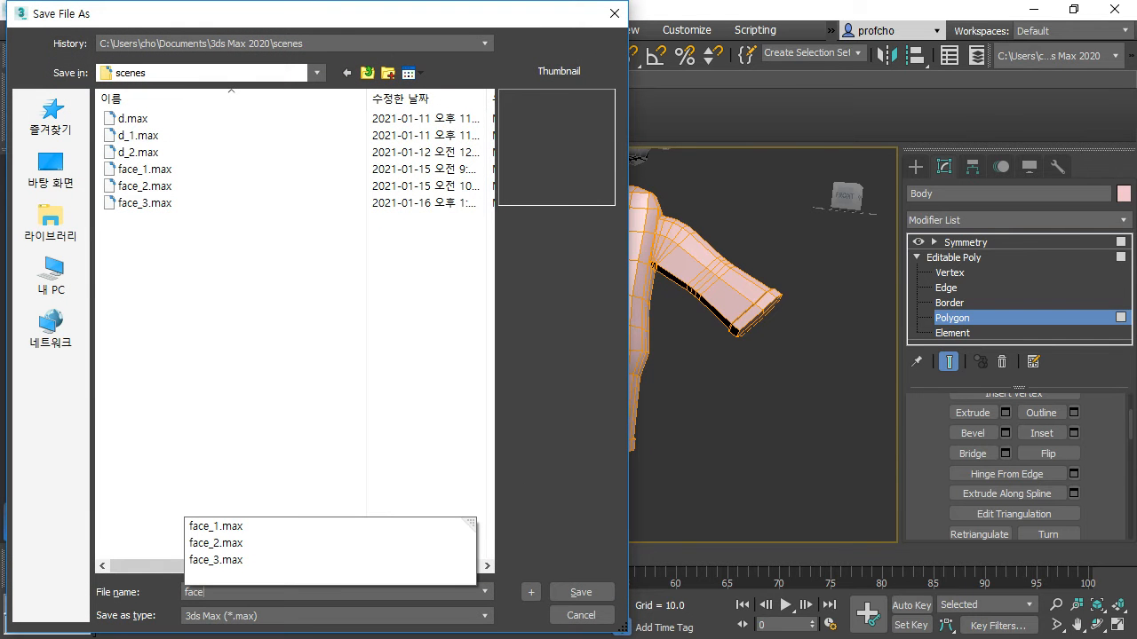
type("_4")
key("Return")
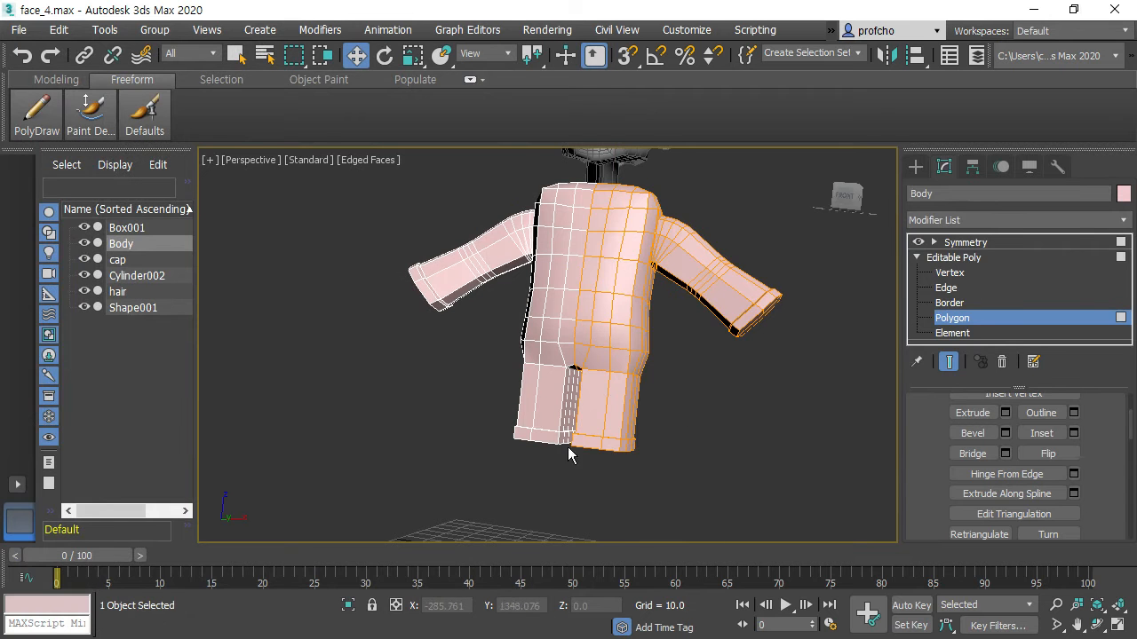
Delete the leg polygons below the hips of the Body mesh, leaving open leg holes
left_click_drag(577, 409, 578, 410)
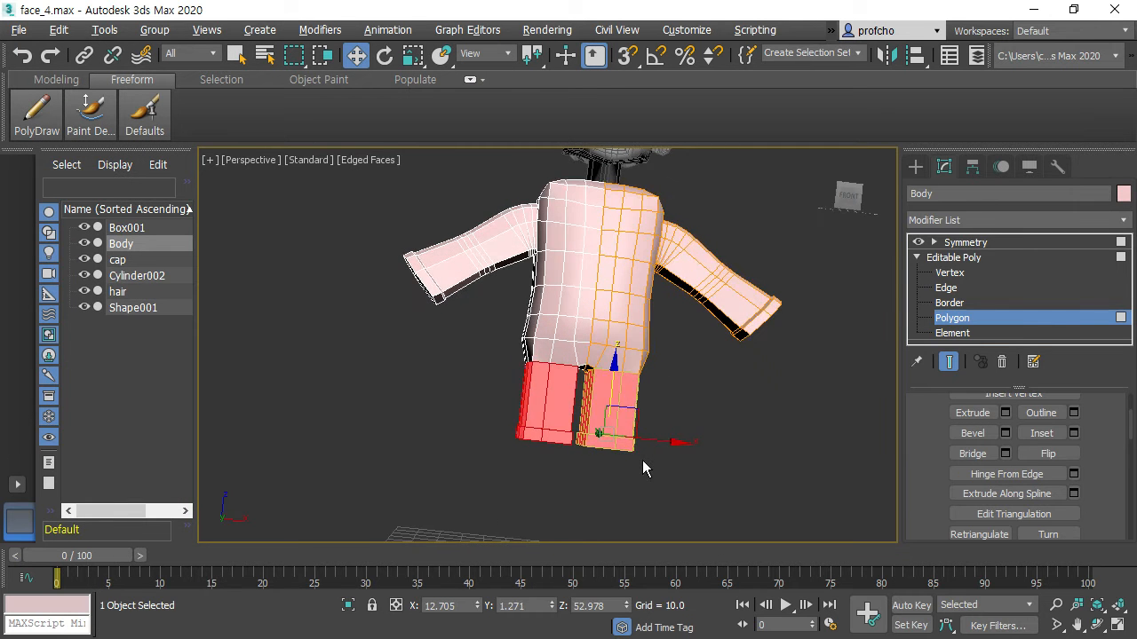
key("Delete")
scroll(674, 402, "up", 3)
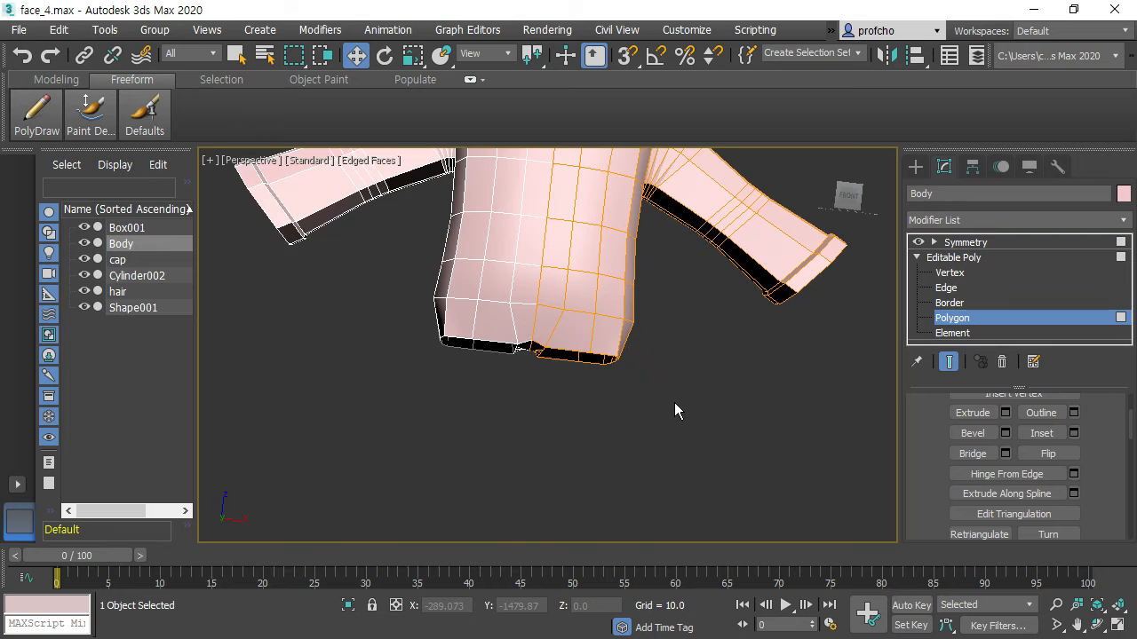
Activate the Paint Deform Shift brush and nudge the corner of the leg opening's rim inward, working from below
left_click(1101, 624)
left_click_drag(500, 355, 559, 411)
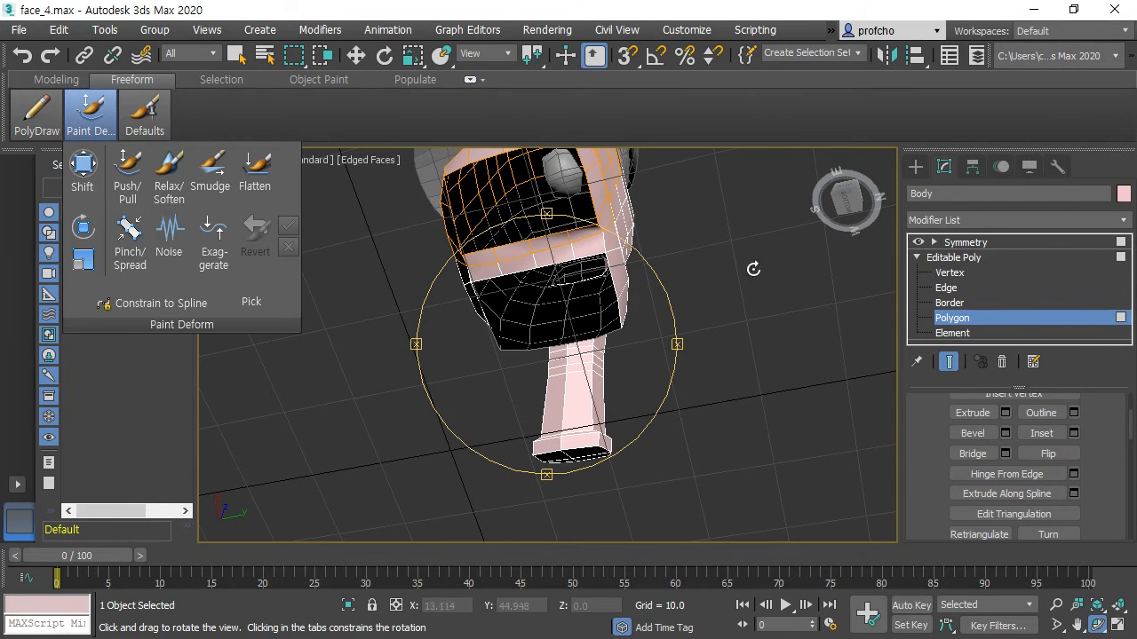
mouse_move(91, 111)
left_click(83, 177)
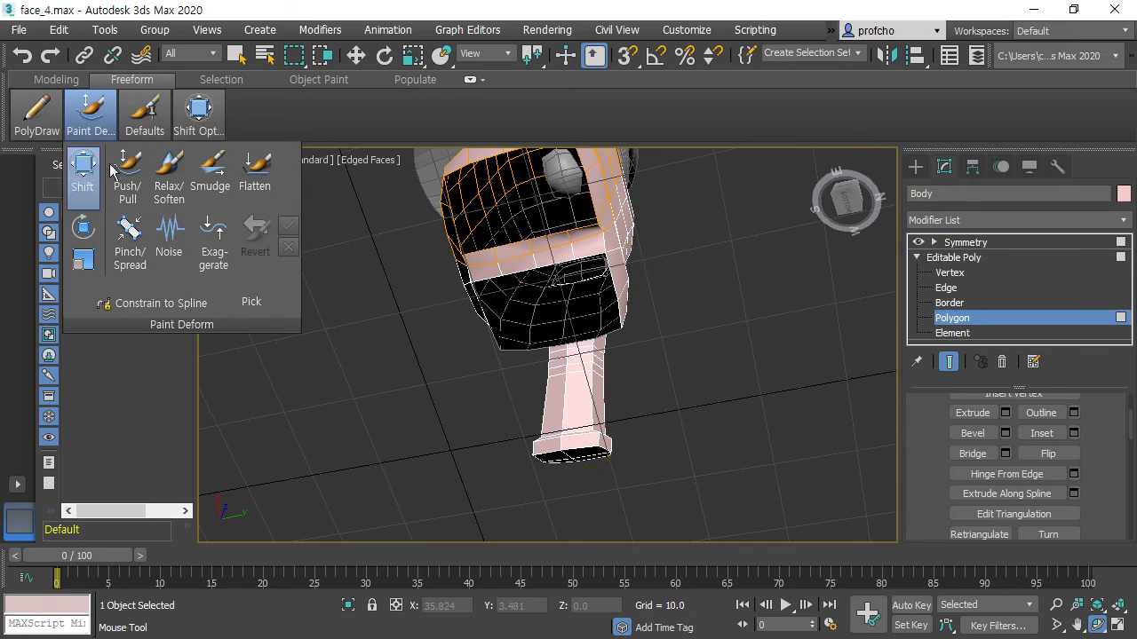
left_click_drag(464, 270, 484, 266)
middle_click_drag(738, 254, 765, 329)
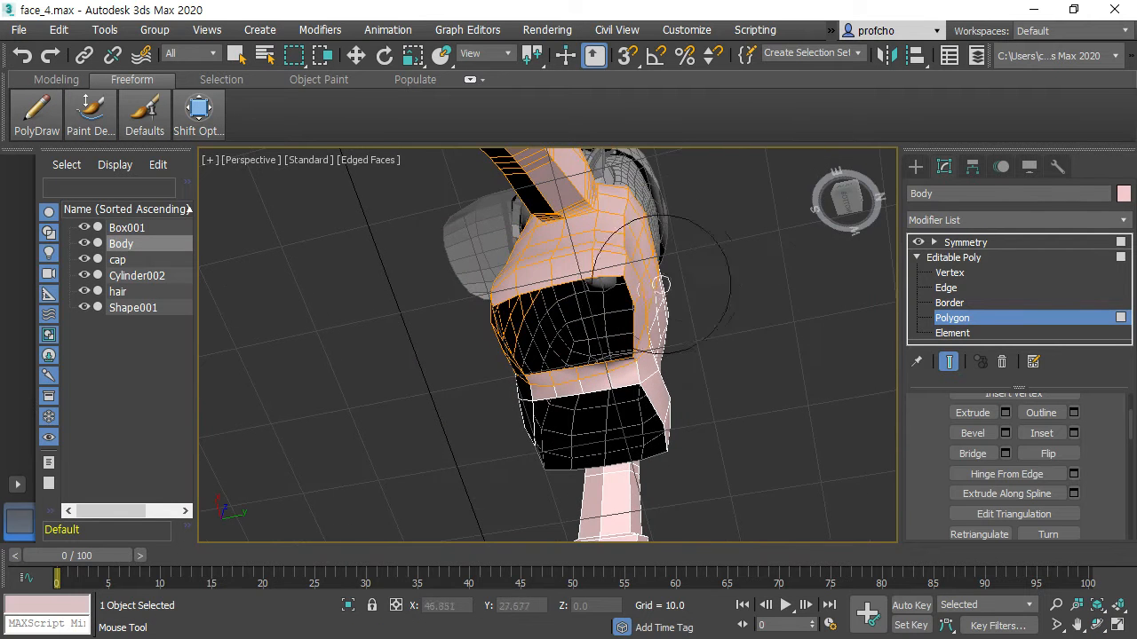
Shift the outer hip edge and the adjacent rim corner of the leg opening to smooth their outline
mouse_move(726, 263)
middle_mouse_down("alt")
mouse_move(714, 275)
mouse_move(723, 292)
middle_mouse_up("alt")
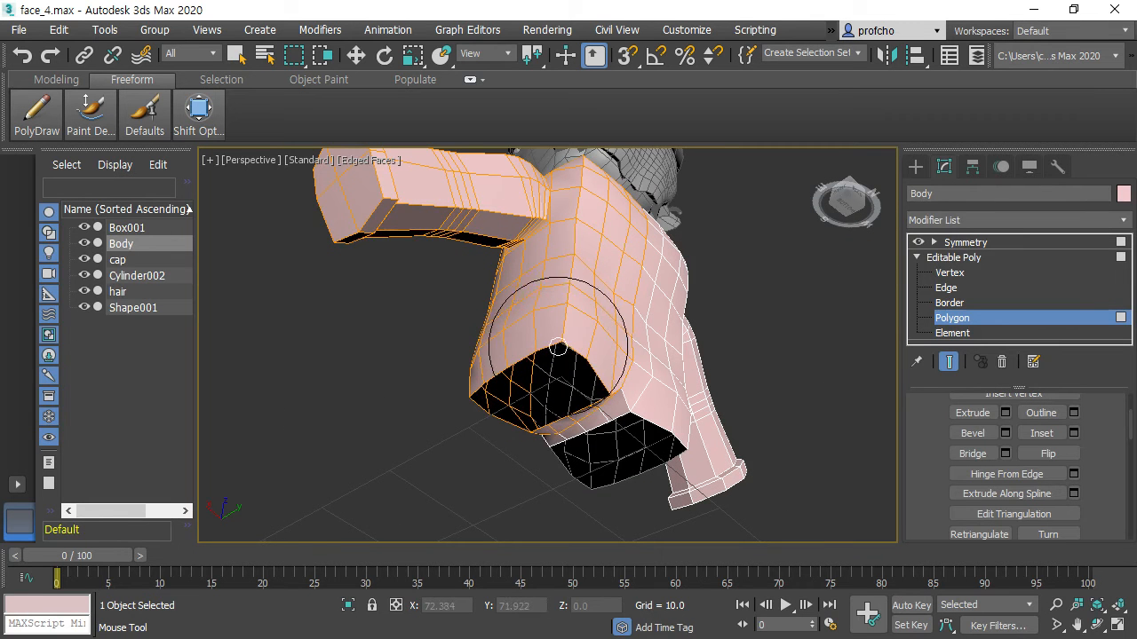
left_click_drag(564, 343, 564, 353)
middle_click_drag(539, 330, 636, 294, "alt")
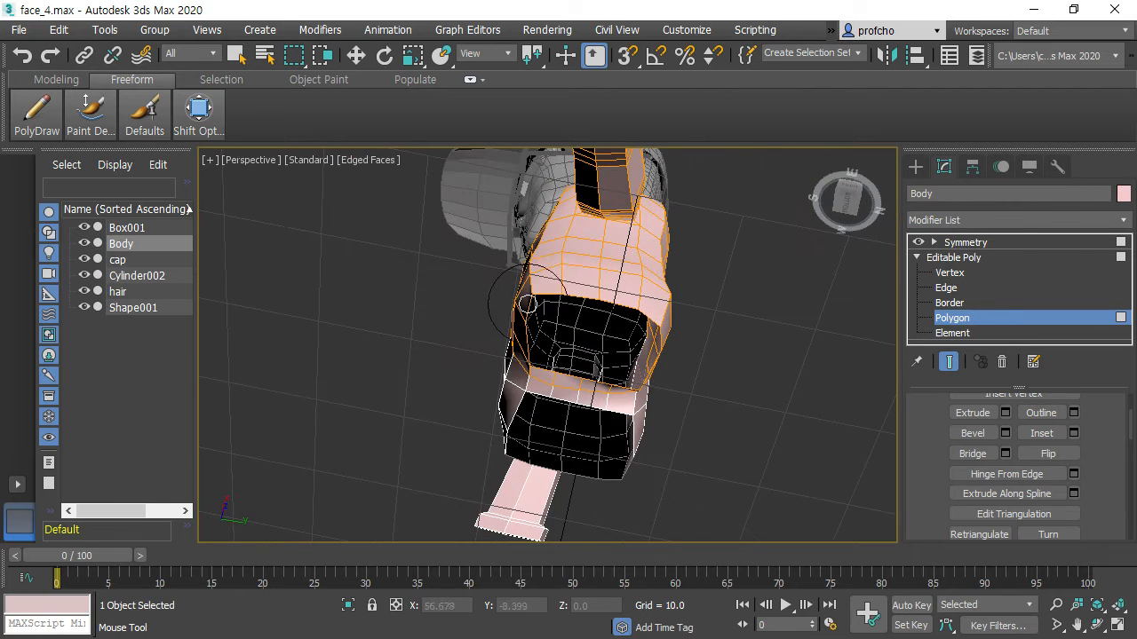
left_click_drag(532, 298, 544, 309)
middle_click_drag(548, 285, 680, 241, "alt")
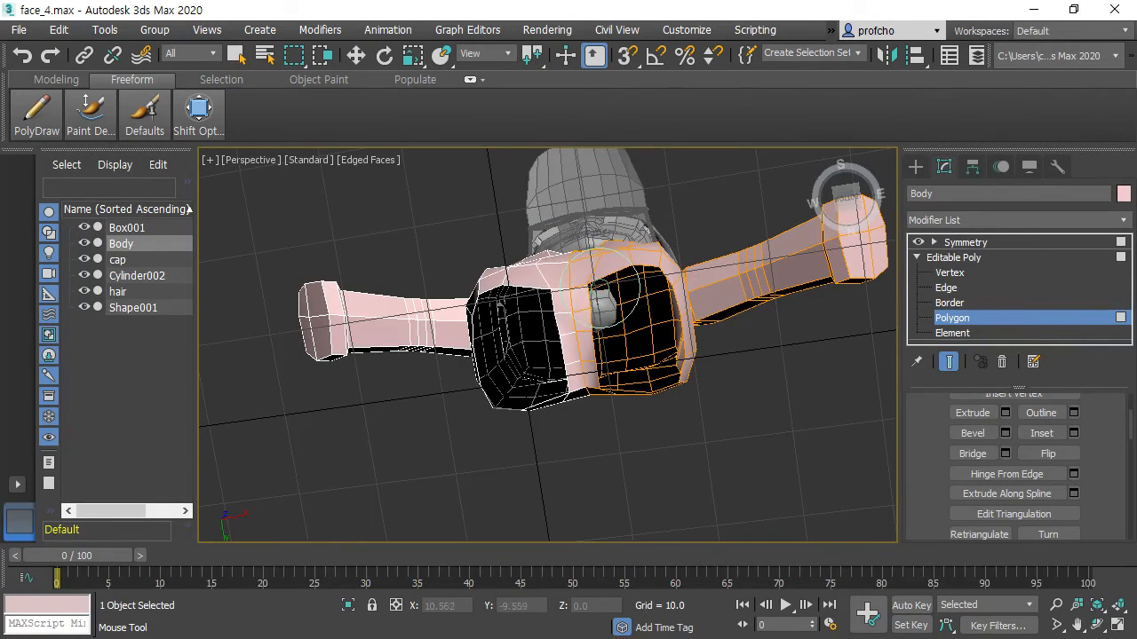
Continue rounding the leg opening's rim with the Shift brush, working around its front, crotch, back and side
middle_click_drag(601, 293, 629, 361, "alt")
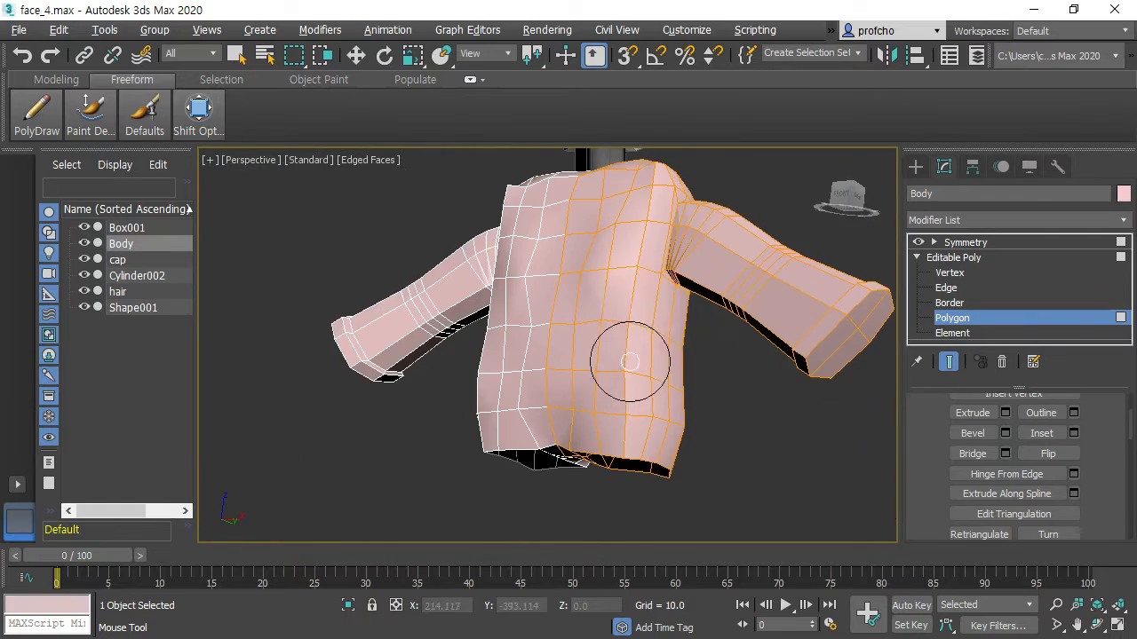
middle_click_drag(636, 263, 715, 207, "alt")
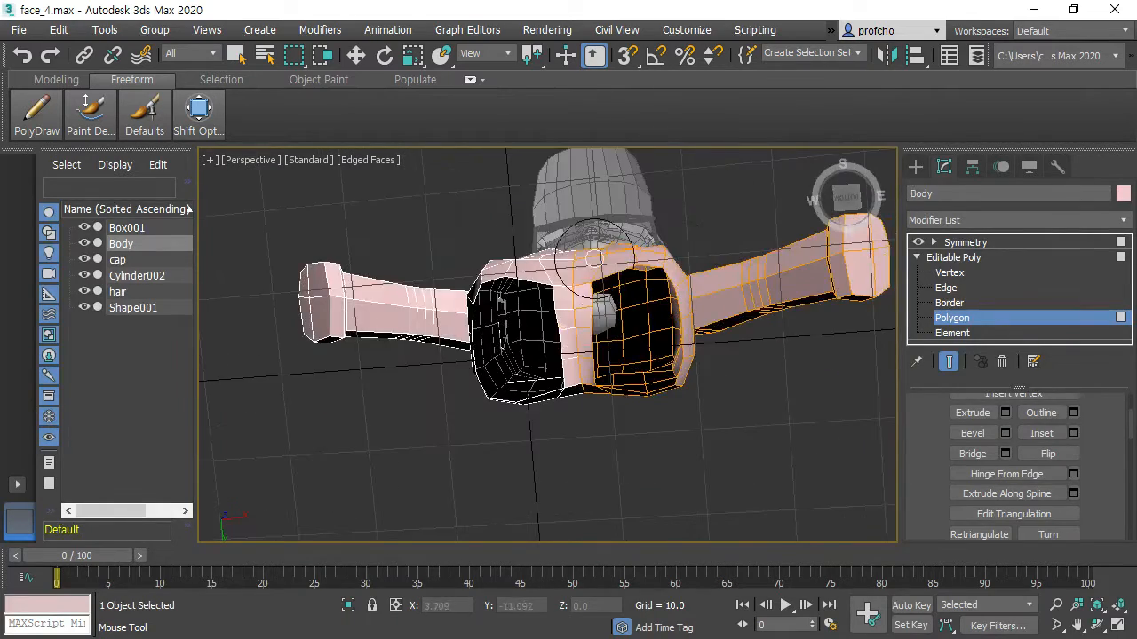
middle_click_drag(621, 256, 706, 303, "alt")
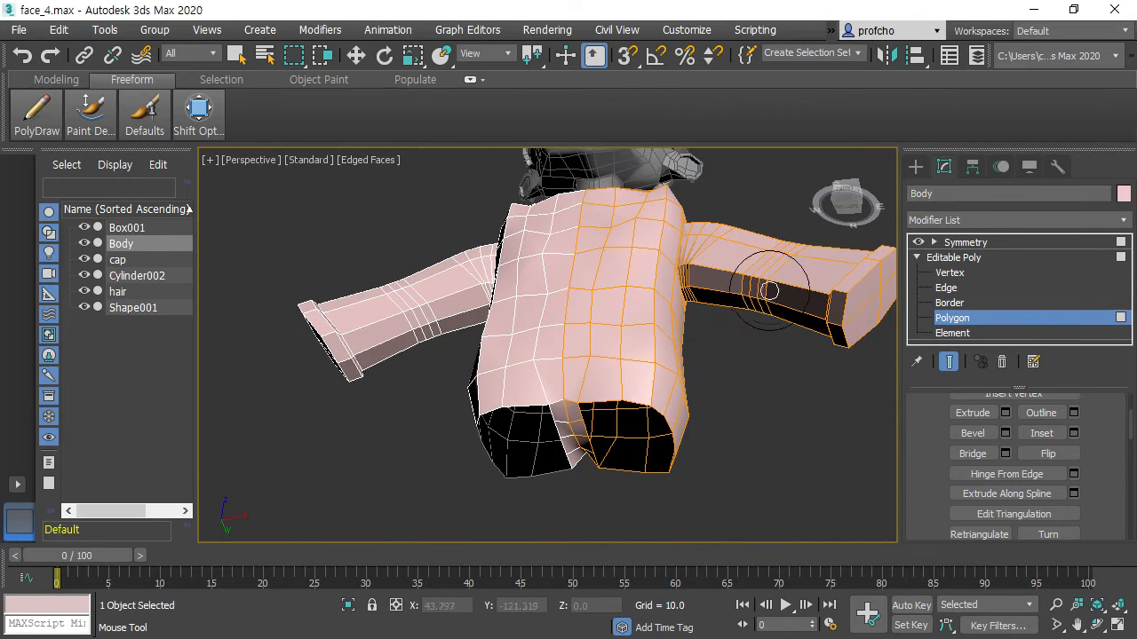
middle_click_drag(601, 411, 628, 444, "alt")
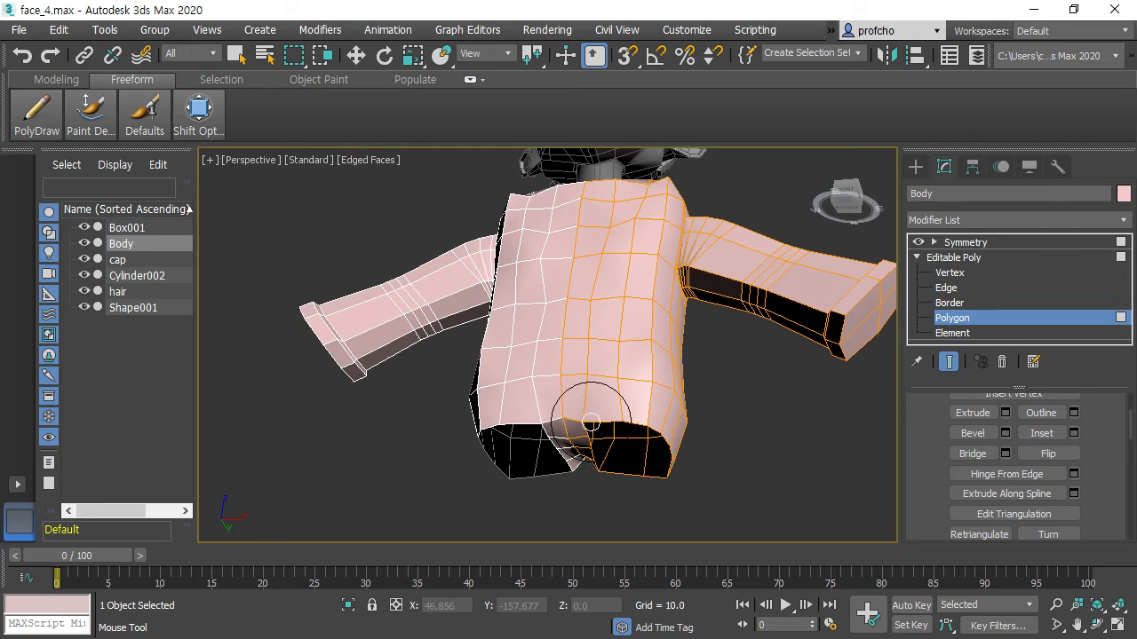
middle_click_drag(683, 416, 725, 325, "alt")
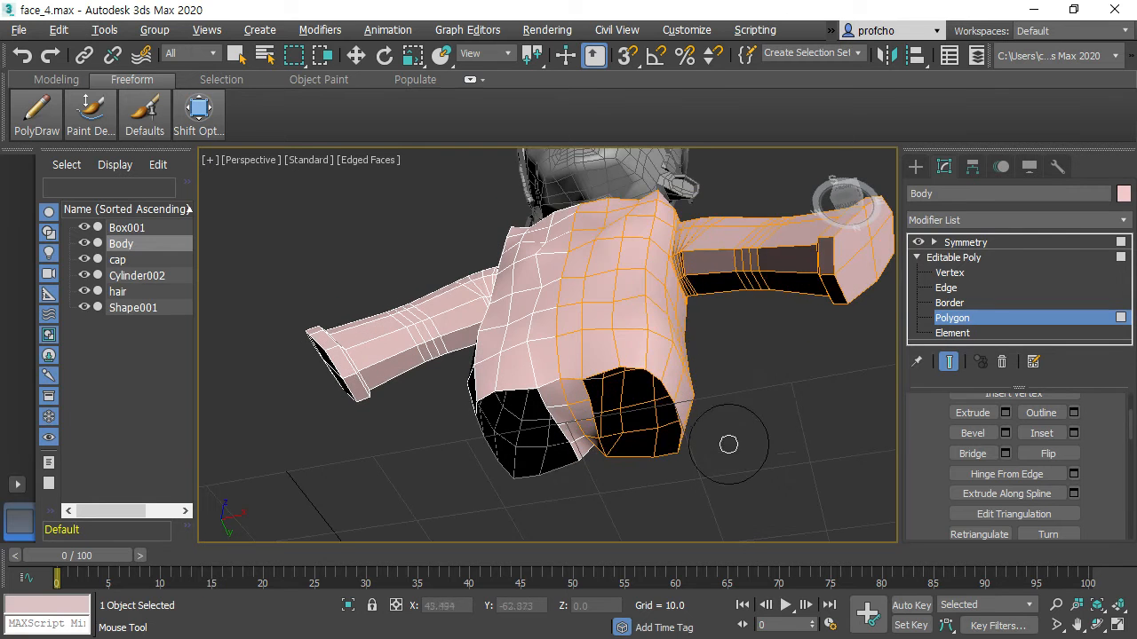
middle_click_drag(729, 373, 713, 331, "alt")
middle_click_drag(660, 238, 425, 457, "alt")
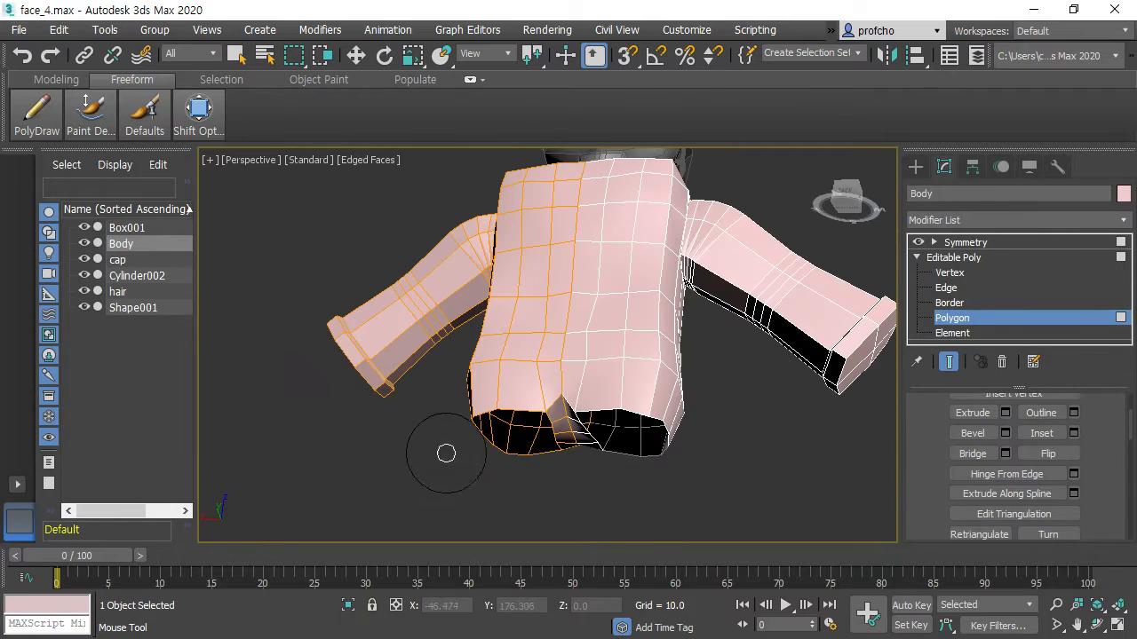
middle_click_drag(535, 423, 656, 389, "alt")
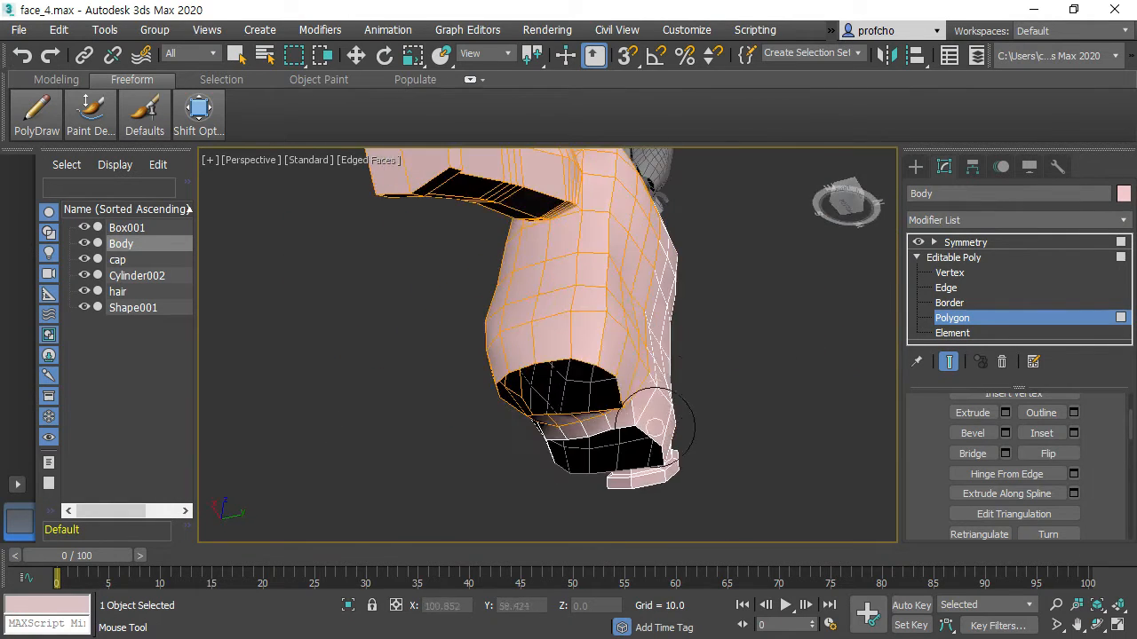
middle_click_drag(578, 369, 710, 264, "alt")
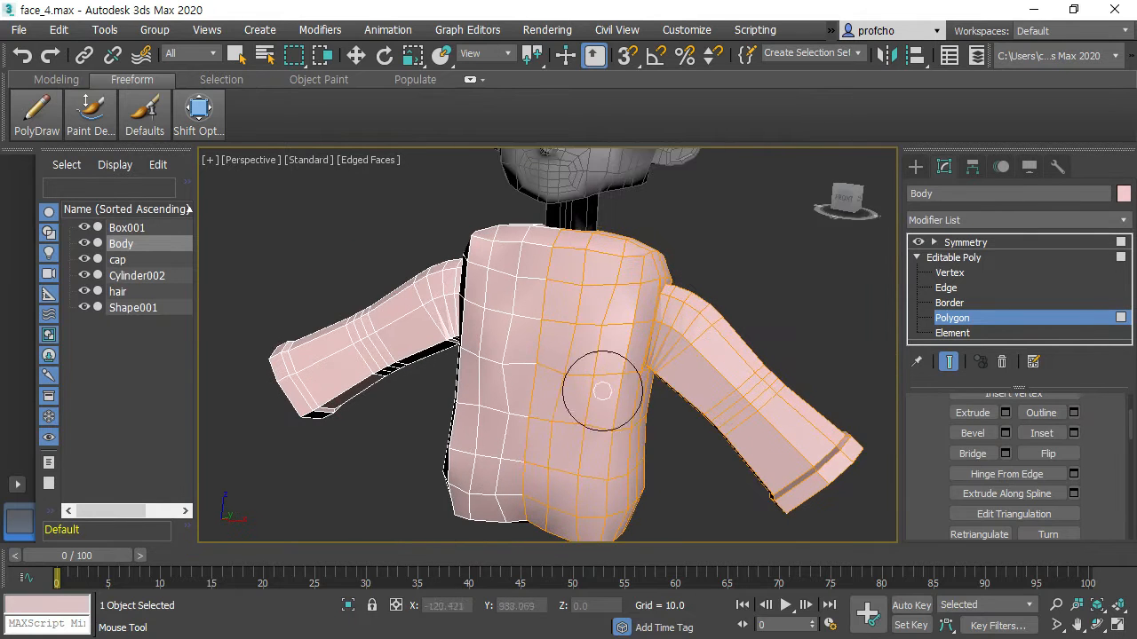
Smooth the front of the torso with the Relax/Soften brush, covering the chest, shoulder, waist and hip
left_click(92, 111)
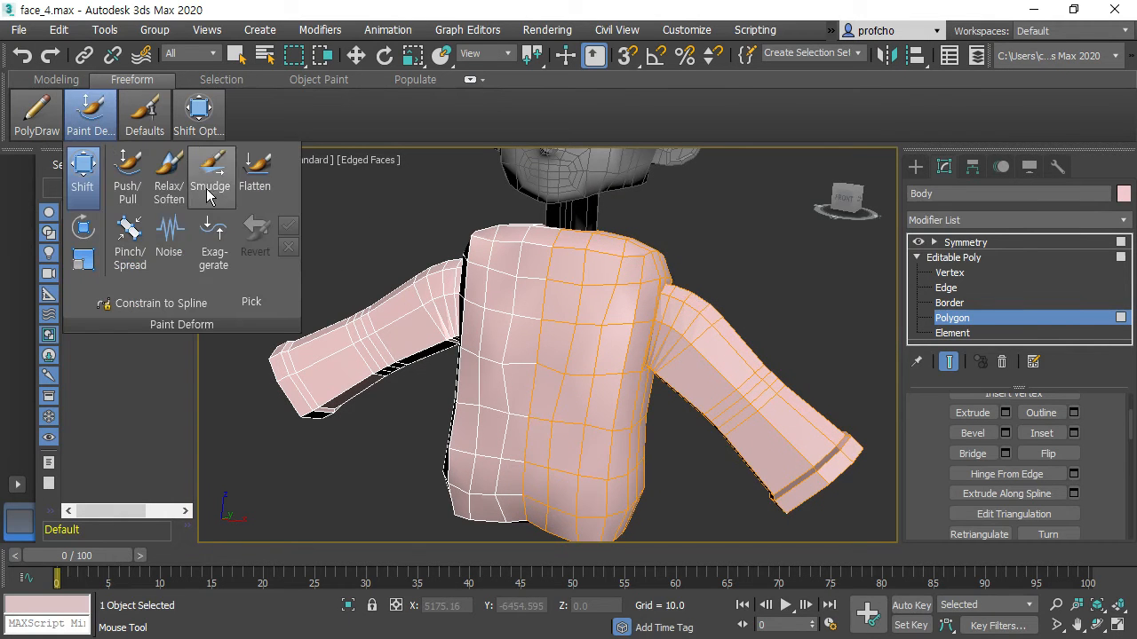
left_click(167, 177)
mouse_move(589, 380)
left_mouse_down()
mouse_move(565, 374)
mouse_move(589, 337)
left_mouse_up()
mouse_move(607, 259)
left_mouse_down()
mouse_move(582, 280)
mouse_move(601, 254)
mouse_move(666, 289)
left_mouse_up()
middle_click_drag(683, 432, 663, 323)
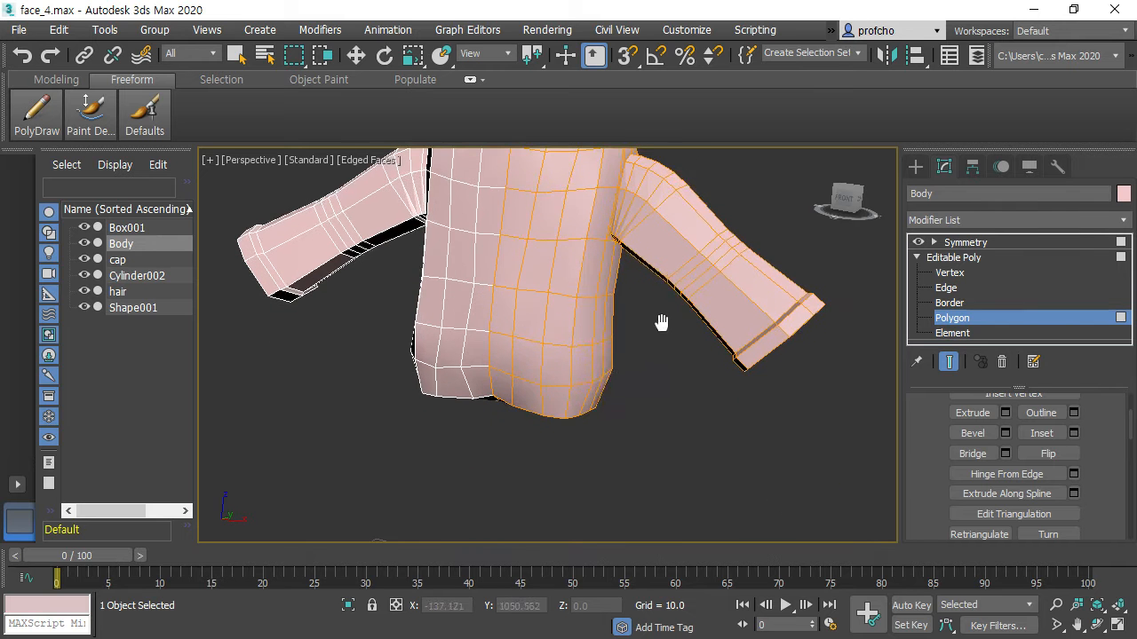
left_click_drag(562, 382, 565, 377)
mouse_move(589, 307)
left_mouse_down()
mouse_move(577, 315)
mouse_move(581, 259)
left_mouse_up()
middle_click_drag(581, 259, 694, 440)
Relax the mesh on the back of the torso, from the shoulder down along the side to the hip
middle_click_drag(710, 220, 468, 224, "alt")
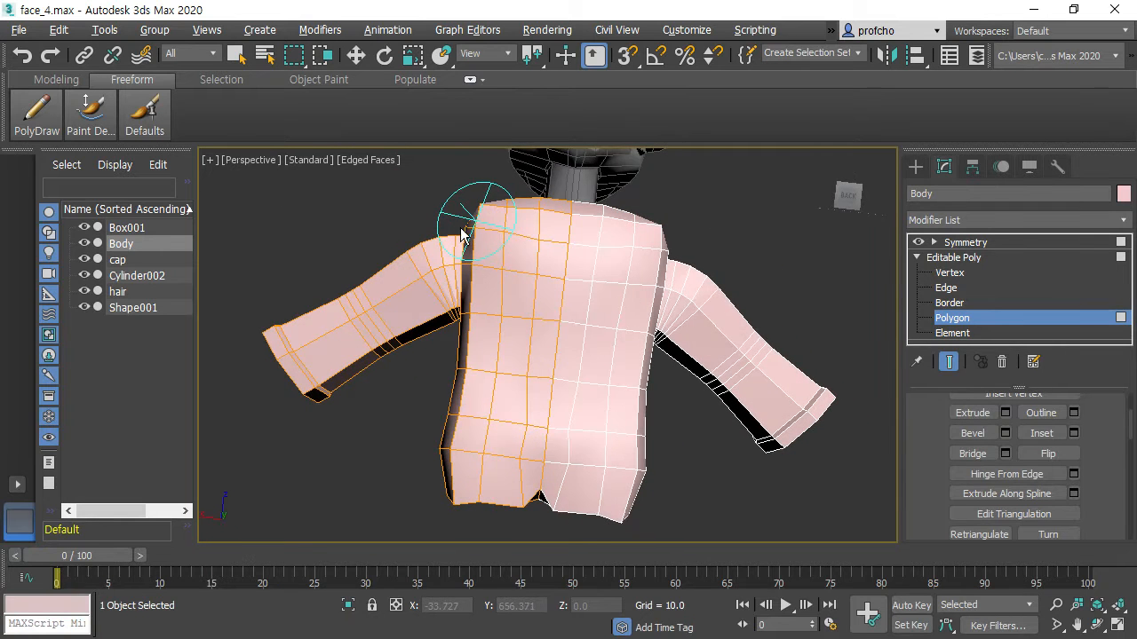
left_click_drag(479, 211, 471, 210)
middle_click_drag(560, 222, 609, 223, "alt")
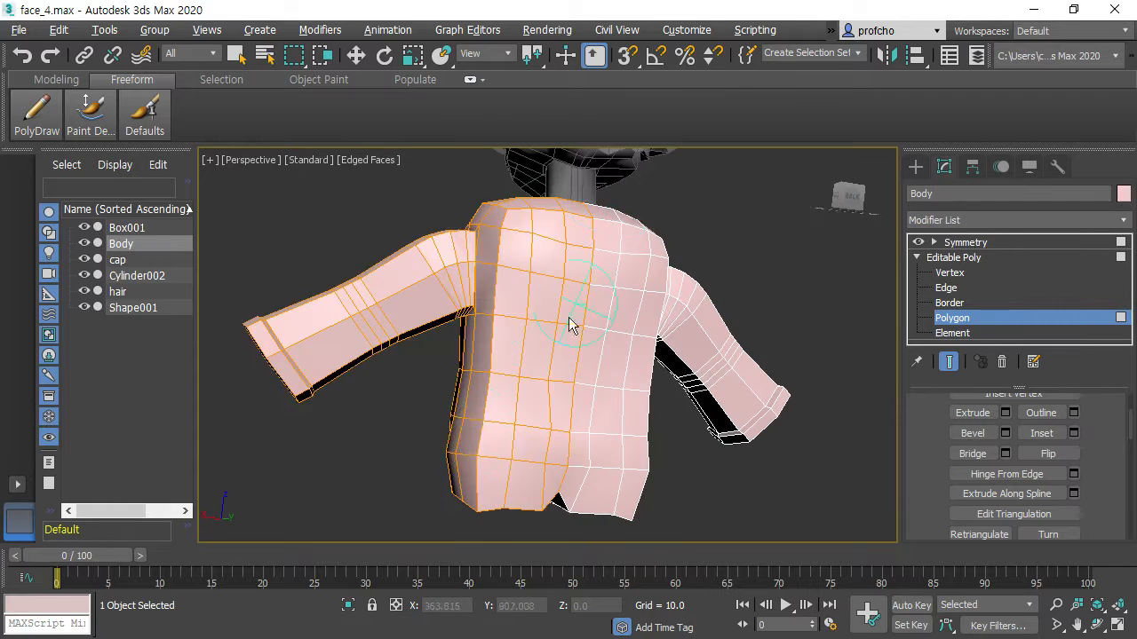
mouse_move(482, 452)
left_mouse_down()
mouse_move(470, 426)
mouse_move(487, 362)
left_mouse_up()
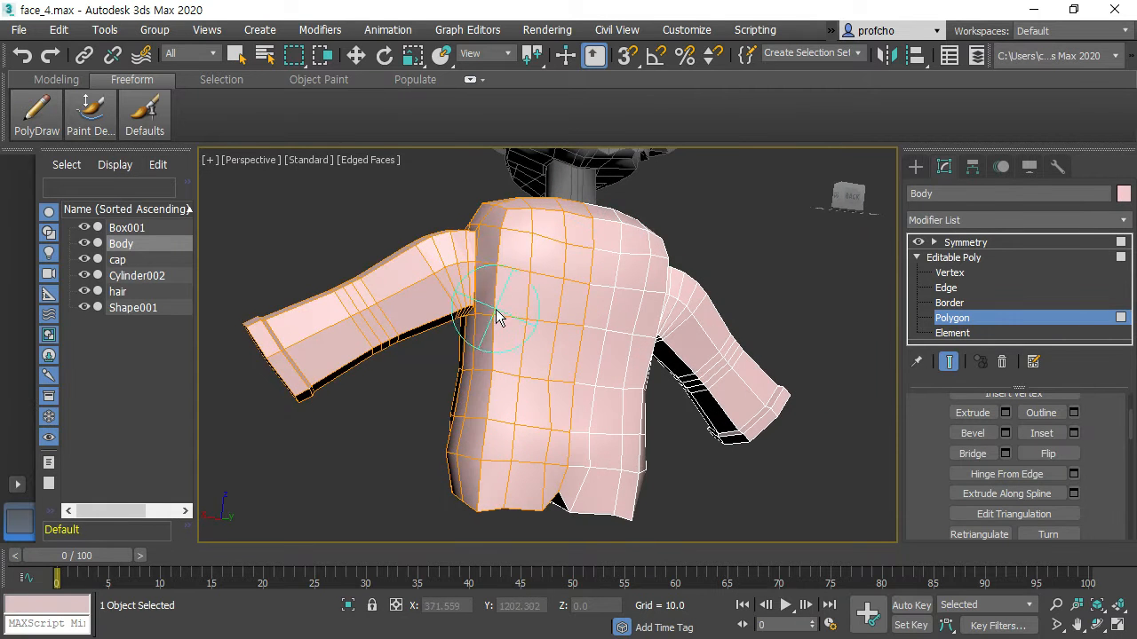
mouse_move(489, 456)
middle_mouse_down("alt")
mouse_move(553, 452)
mouse_move(593, 470)
mouse_move(533, 436)
mouse_move(705, 452)
mouse_move(675, 454)
middle_mouse_up("alt")
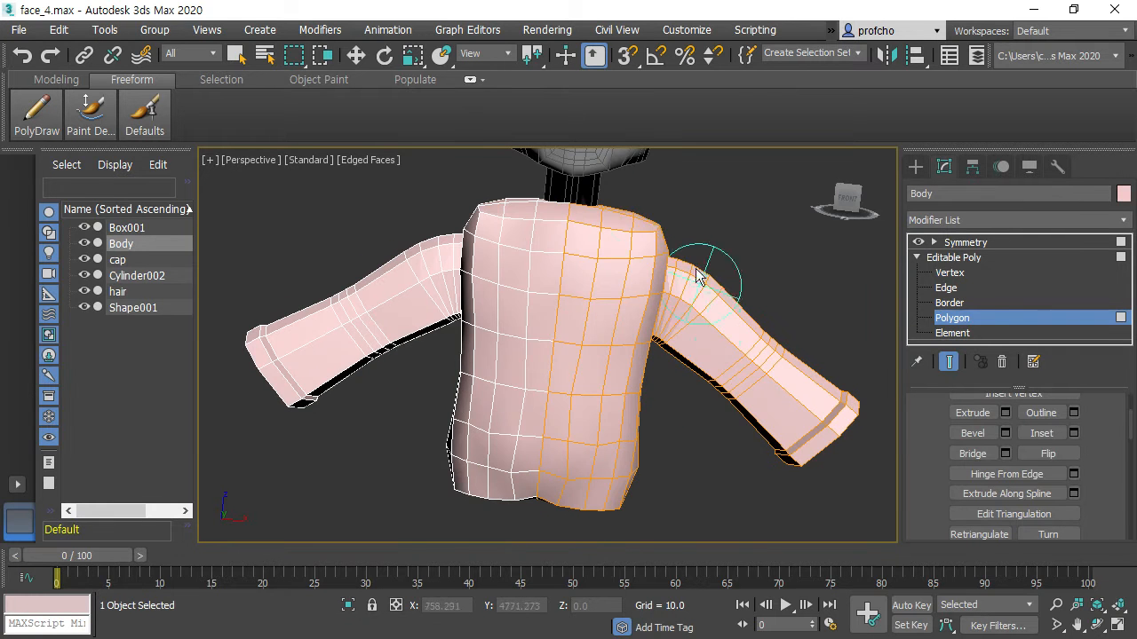
Move the front and rear inner vertices of the leg opening individually to make its outline rounder
middle_click_drag(729, 286, 852, 354, "alt")
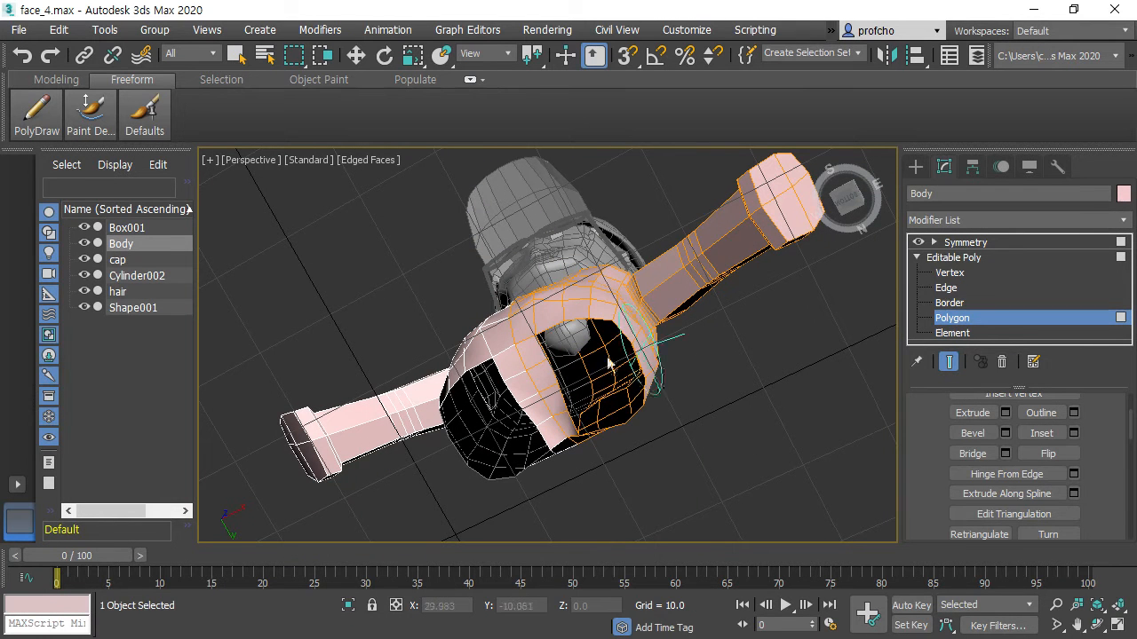
key("1")
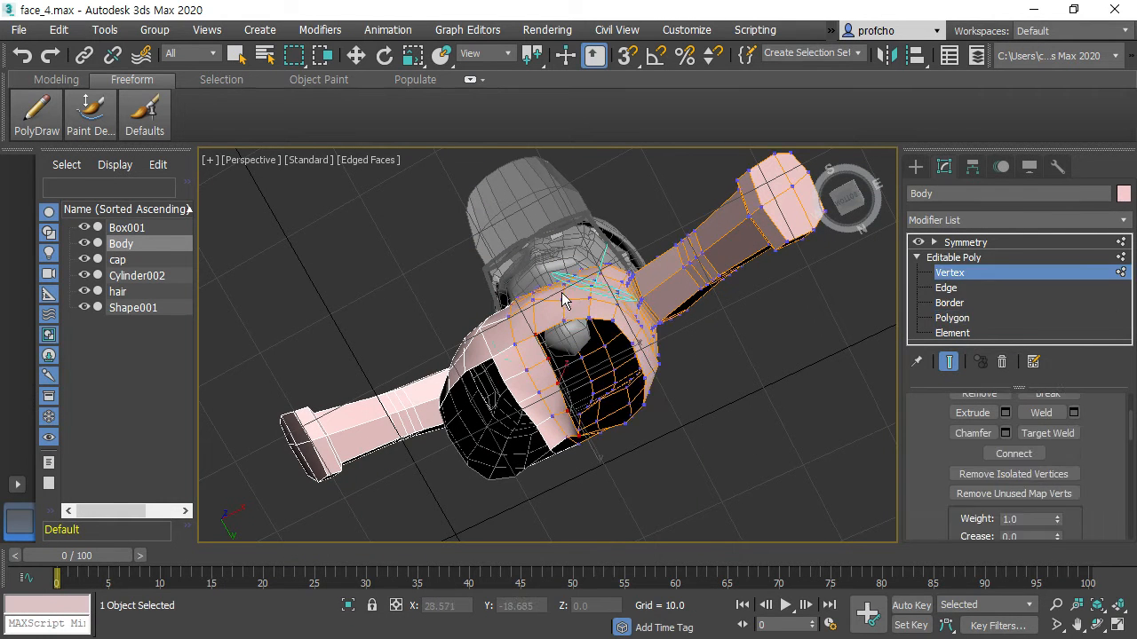
key("w")
left_click(536, 336)
left_click(797, 397)
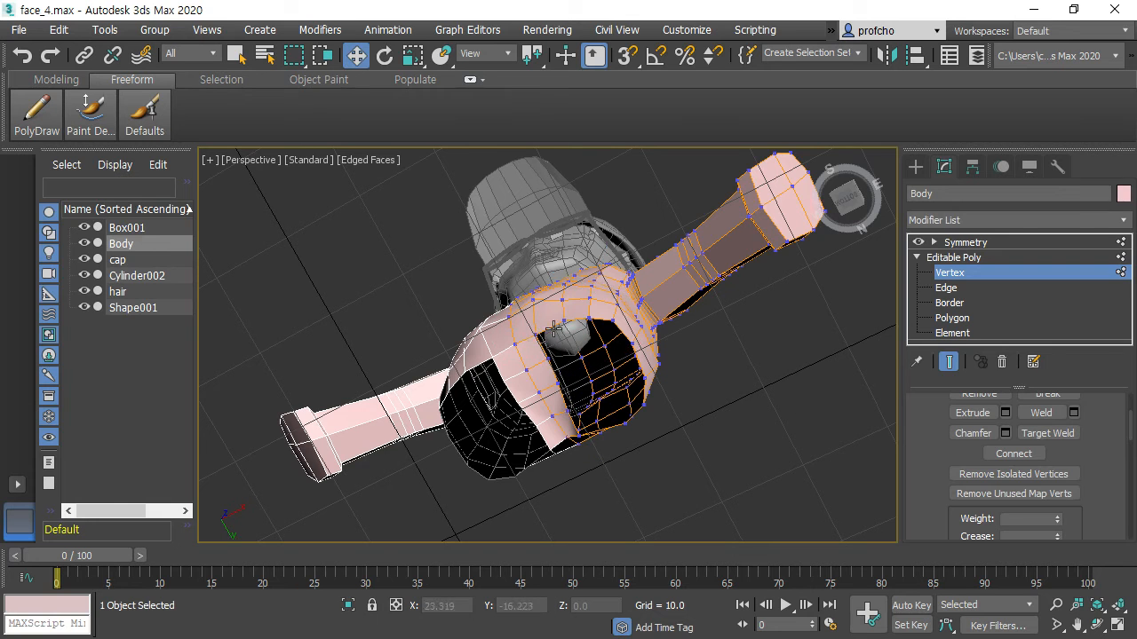
left_click(542, 327)
left_click_drag(572, 343, 587, 349)
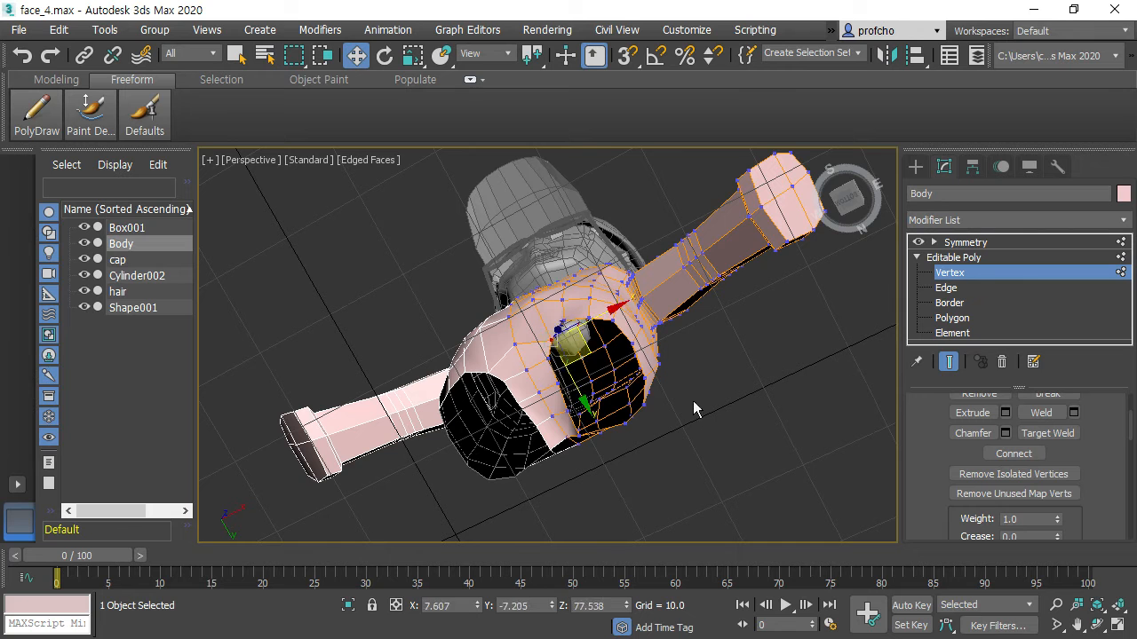
left_click(581, 435)
left_click_drag(612, 441, 612, 437)
left_click(744, 447)
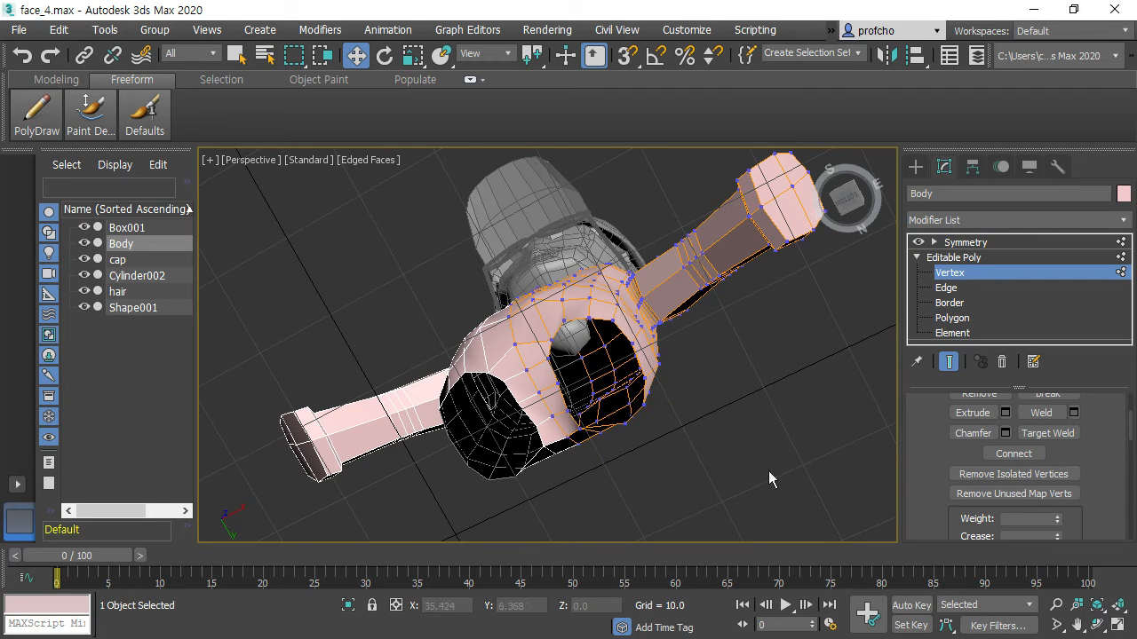
Switch the Body to Border level and examine the torso's lower end and both leg openings from the front and from below
left_click(1098, 626)
left_click_drag(562, 392, 675, 484)
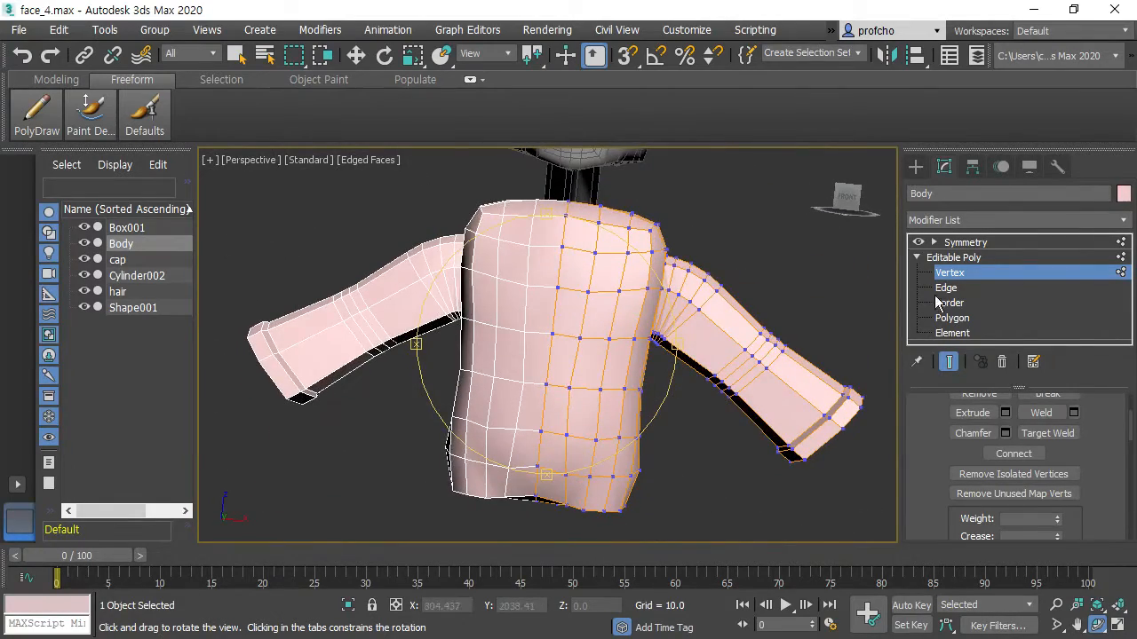
middle_click_drag(759, 254, 767, 182)
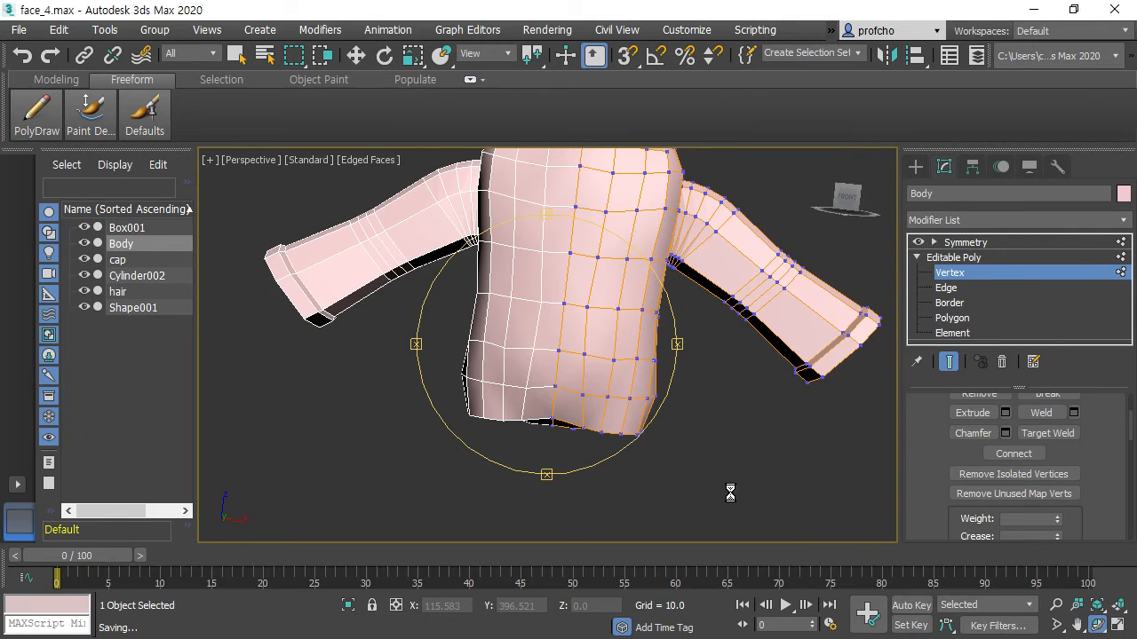
left_click(948, 304)
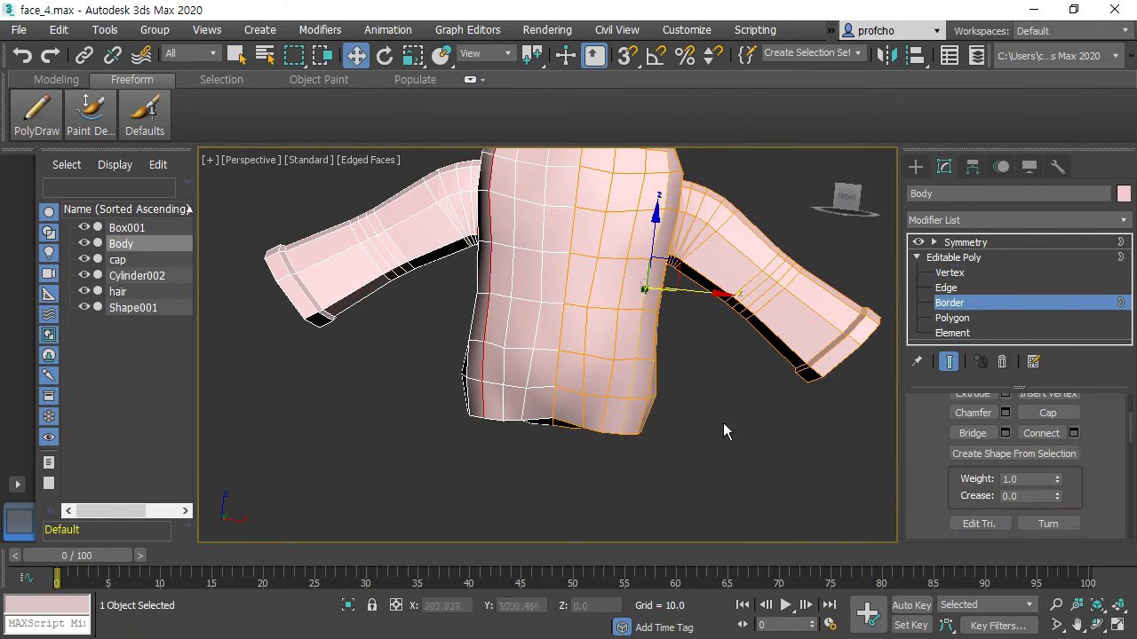
left_click(1098, 627)
left_click_drag(622, 417, 638, 228)
left_click_drag(581, 284, 507, 333)
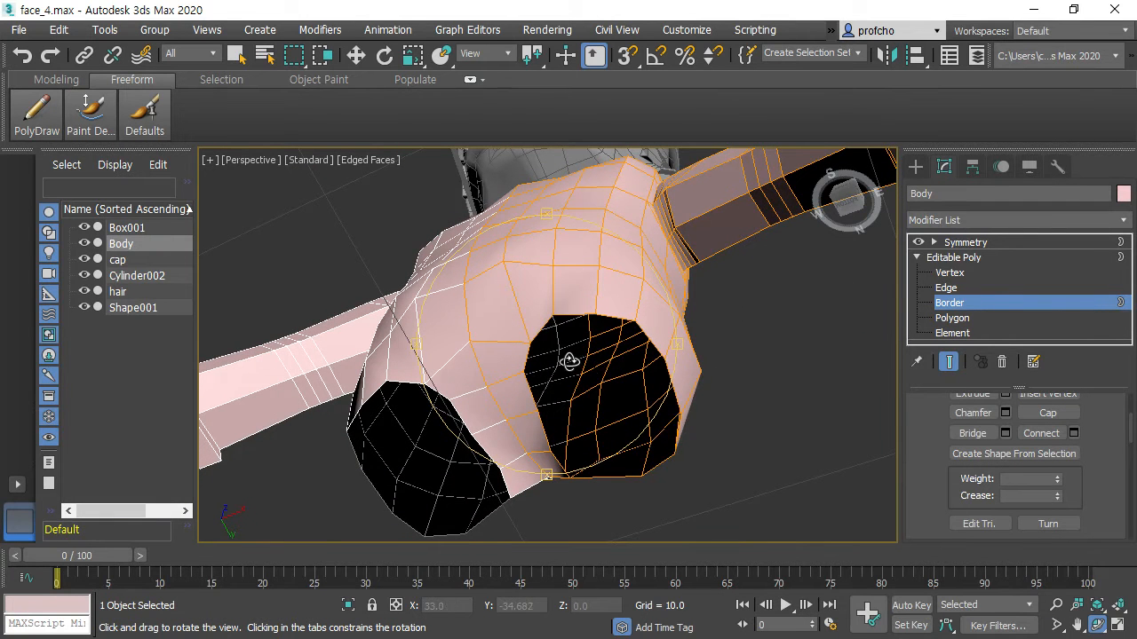
scroll(568, 360, "up", 3)
scroll(561, 298, "down", 4)
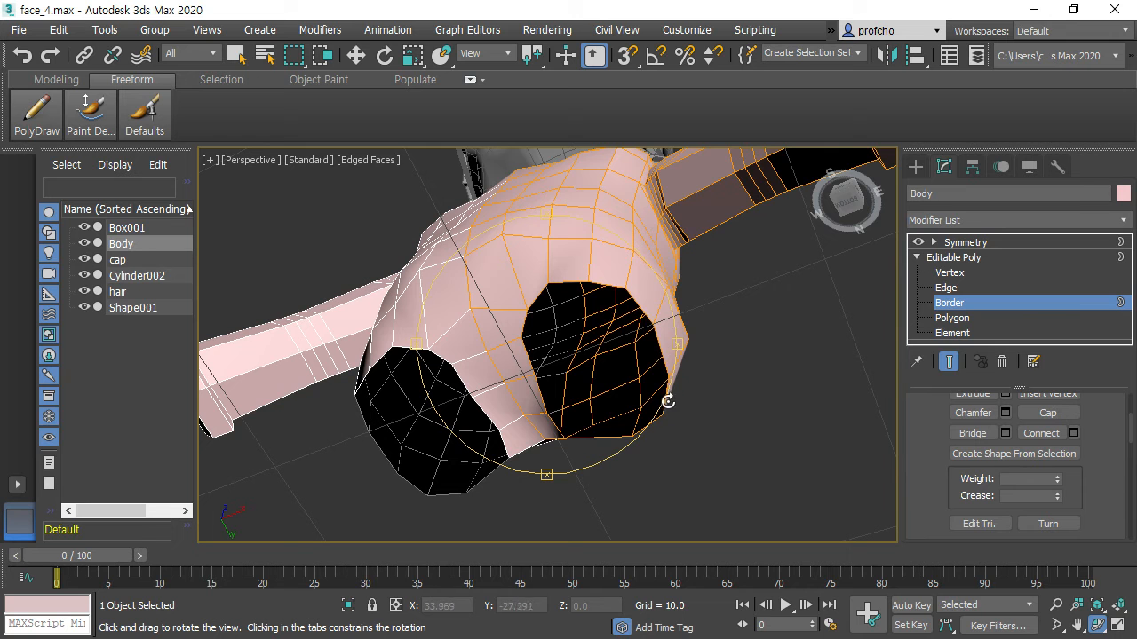
left_click_drag(628, 428, 632, 478)
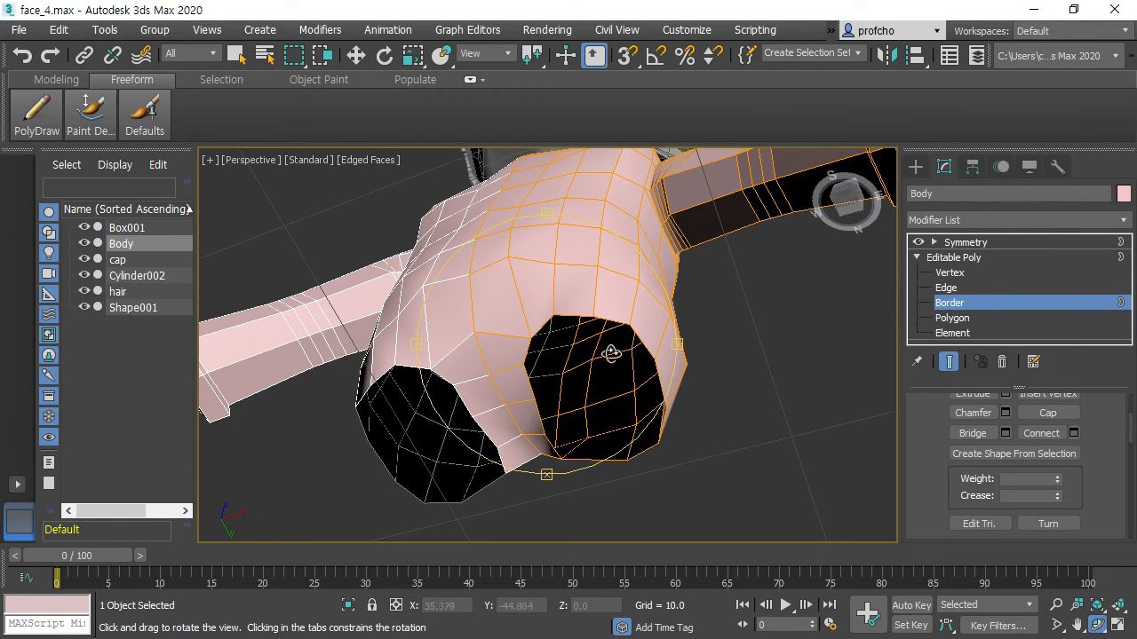
left_click_drag(651, 238, 615, 294)
Create a cylinder on the grid below the torso, with a radius of about 14 and a height of about 24
key("f")
key("w")
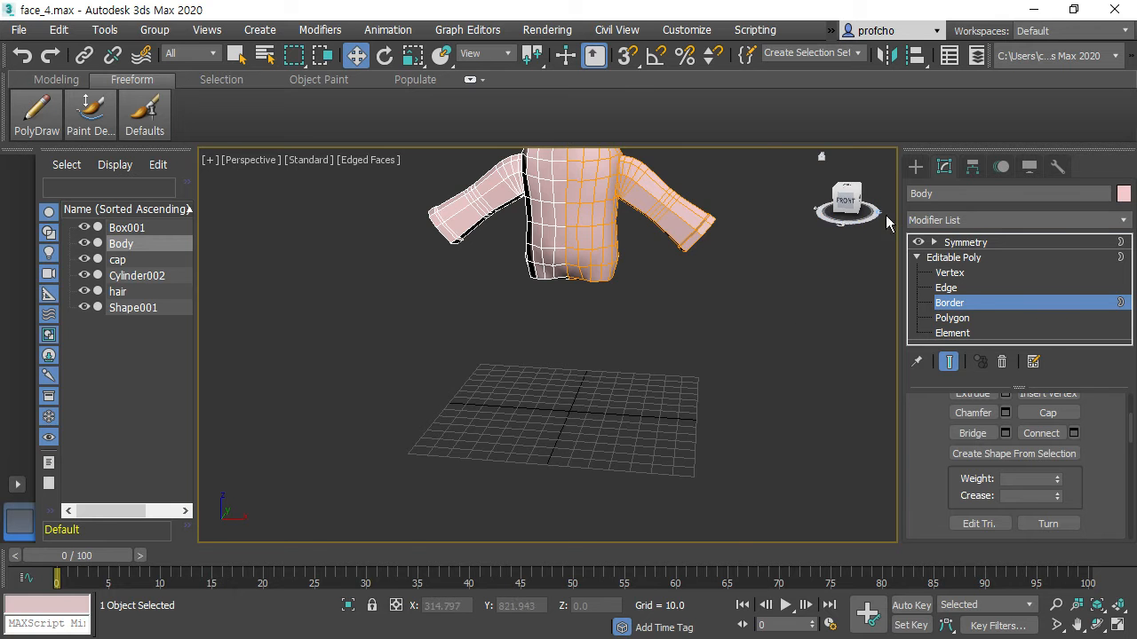
scroll(966, 295, "up", 3)
middle_click_drag(527, 359, 647, 395)
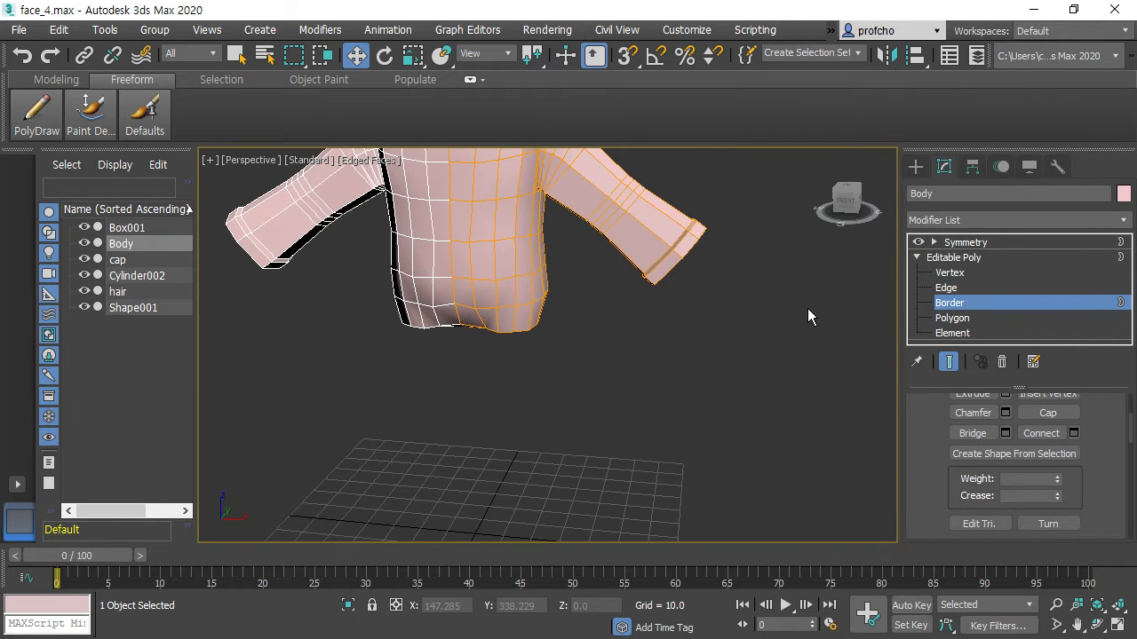
left_click(915, 167)
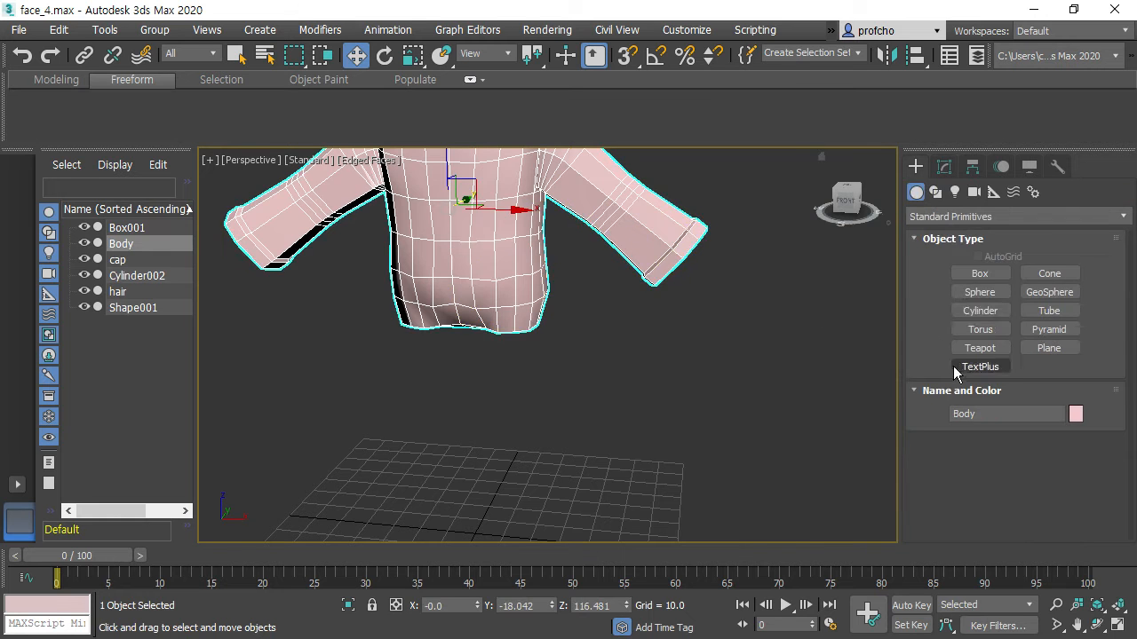
left_click(996, 311)
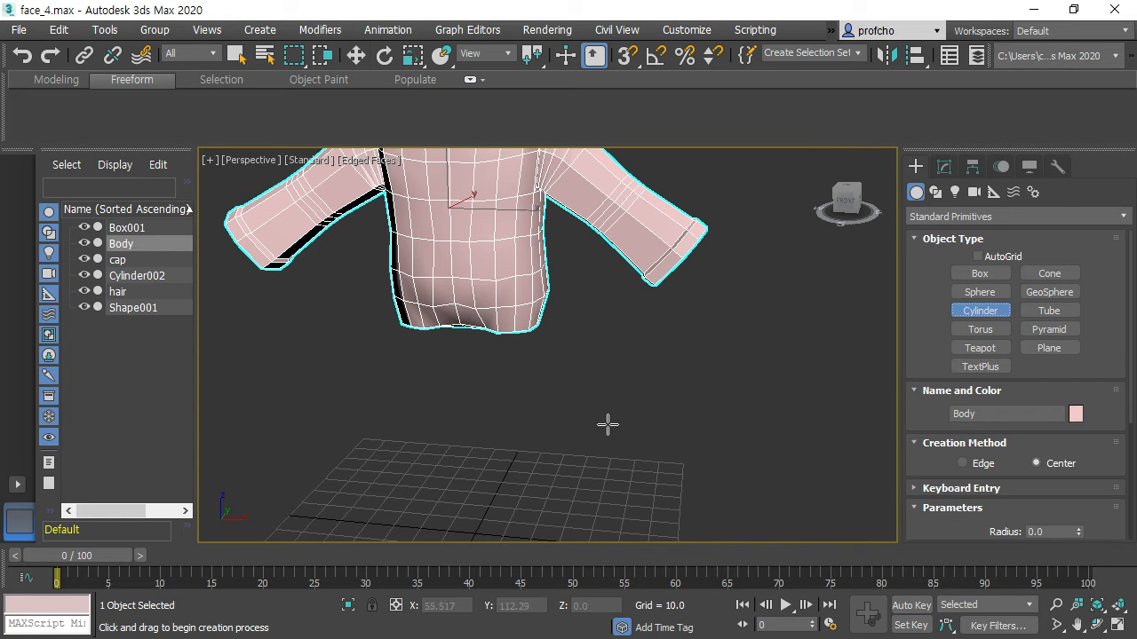
mouse_move(551, 512)
left_mouse_down()
mouse_move(588, 531)
mouse_move(567, 526)
left_mouse_up()
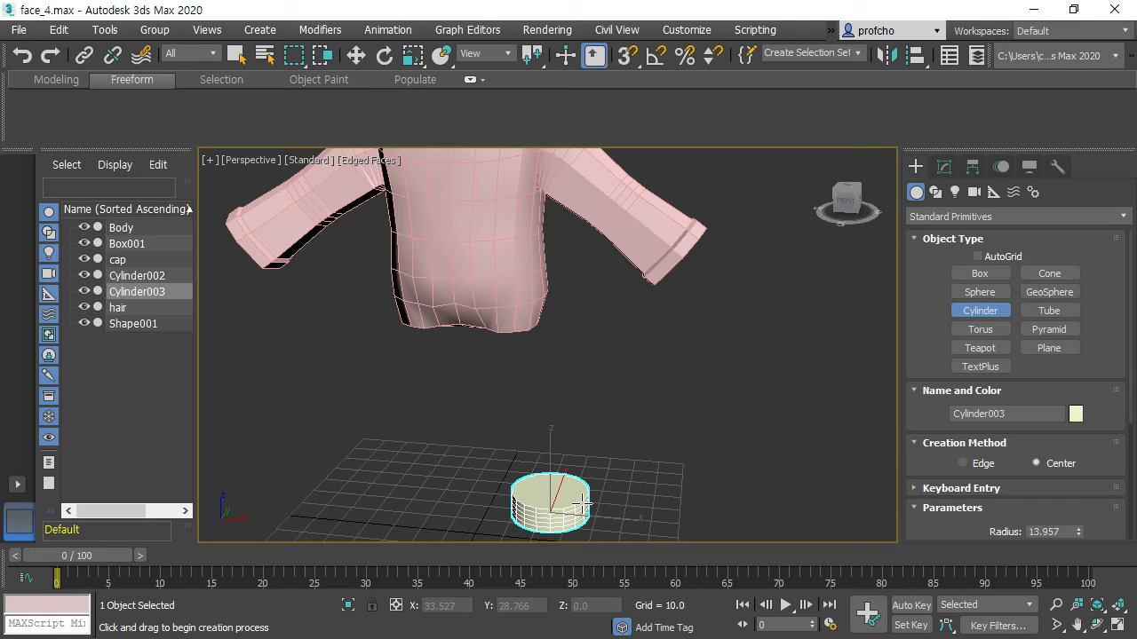
left_click(561, 457)
scroll(1080, 434, "down", 3)
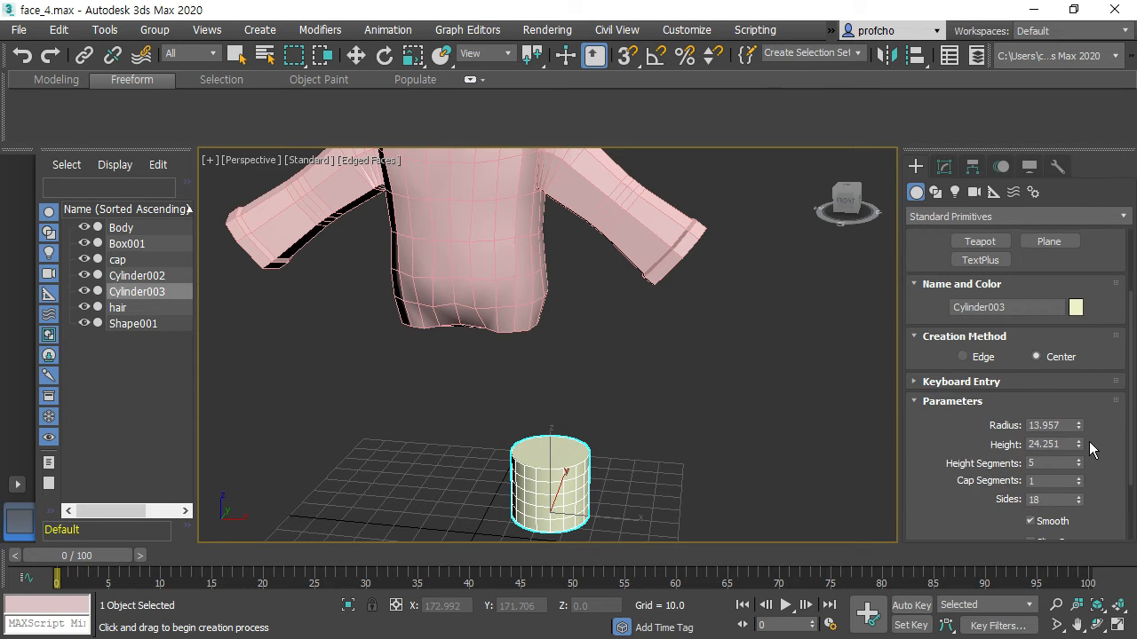
Set the new cylinder's sides to 12, keep 5 height segments, and finish creating it
left_click(1046, 500)
type("12")
key("Return")
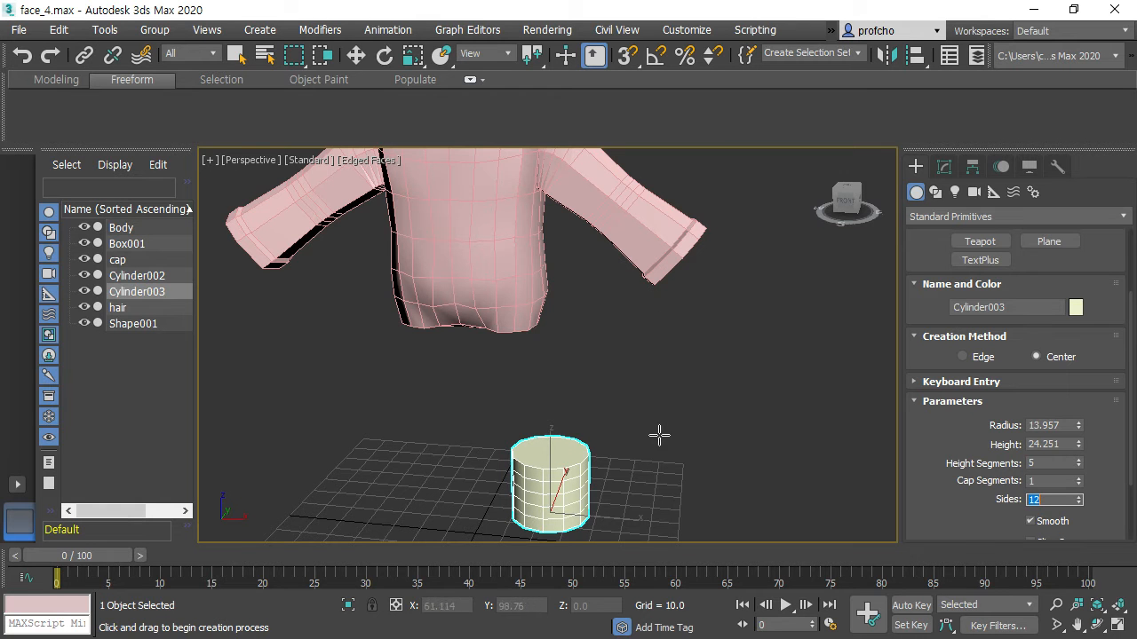
left_click(1077, 466)
left_click(1081, 460)
right_click(648, 415)
Convert the new cylinder to an Editable Poly and deselect it
right_click(568, 457)
mouse_move(686, 636)
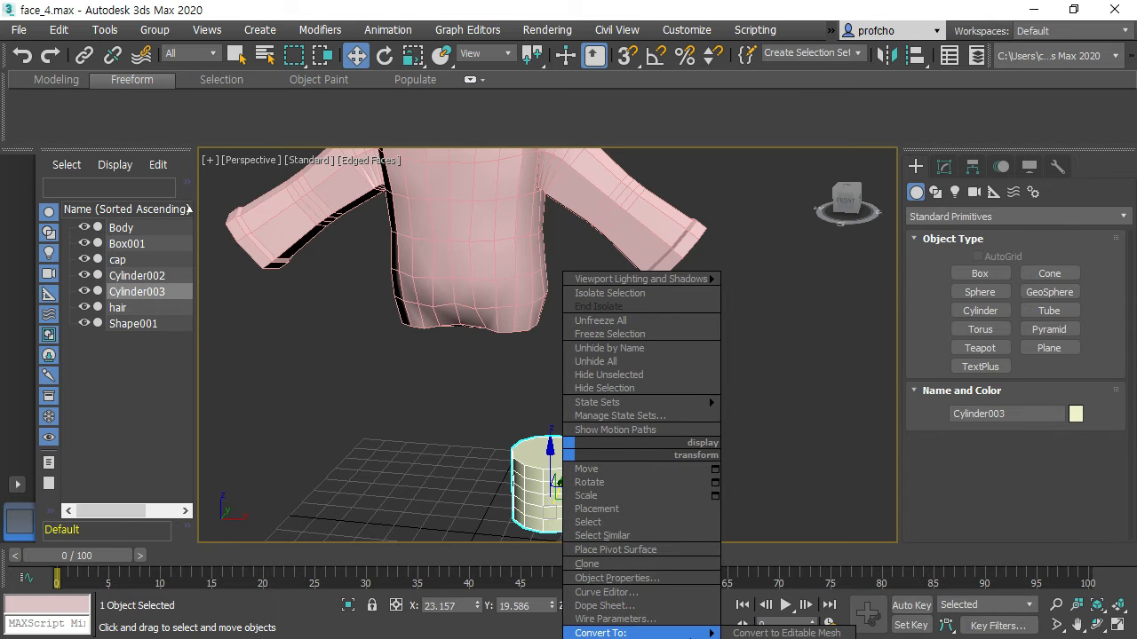
left_click(762, 403)
middle_click_drag(587, 444, 599, 294)
right_click(579, 327)
mouse_move(716, 514)
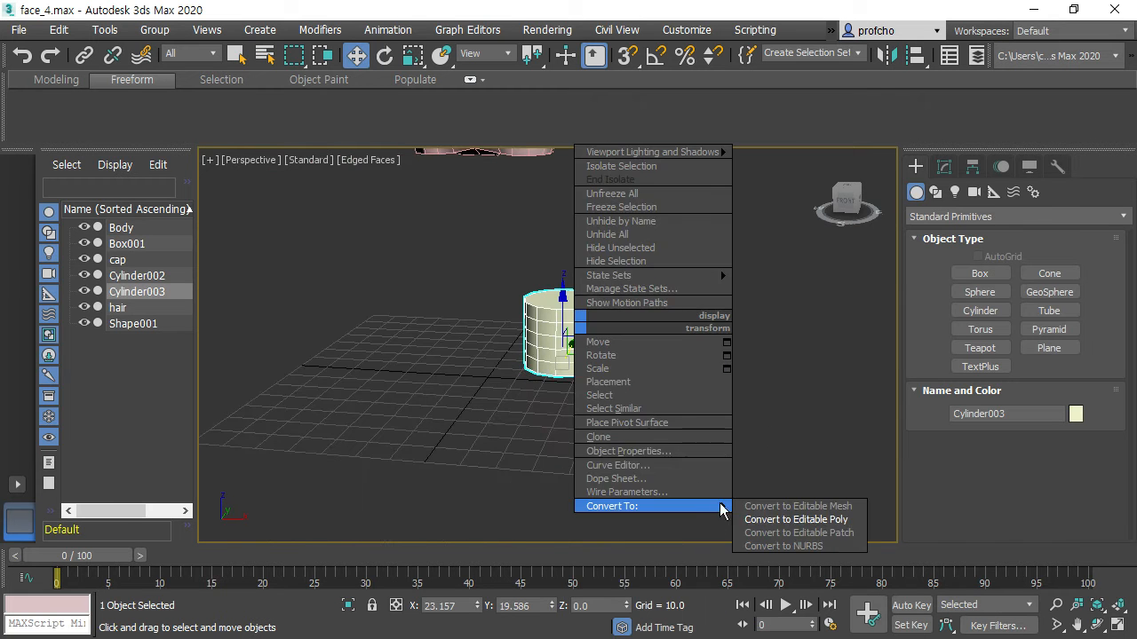
left_click(781, 519)
left_click(743, 515)
Move the cylinder in the front view up beneath the leg opening on the editable half of the torso
key("f")
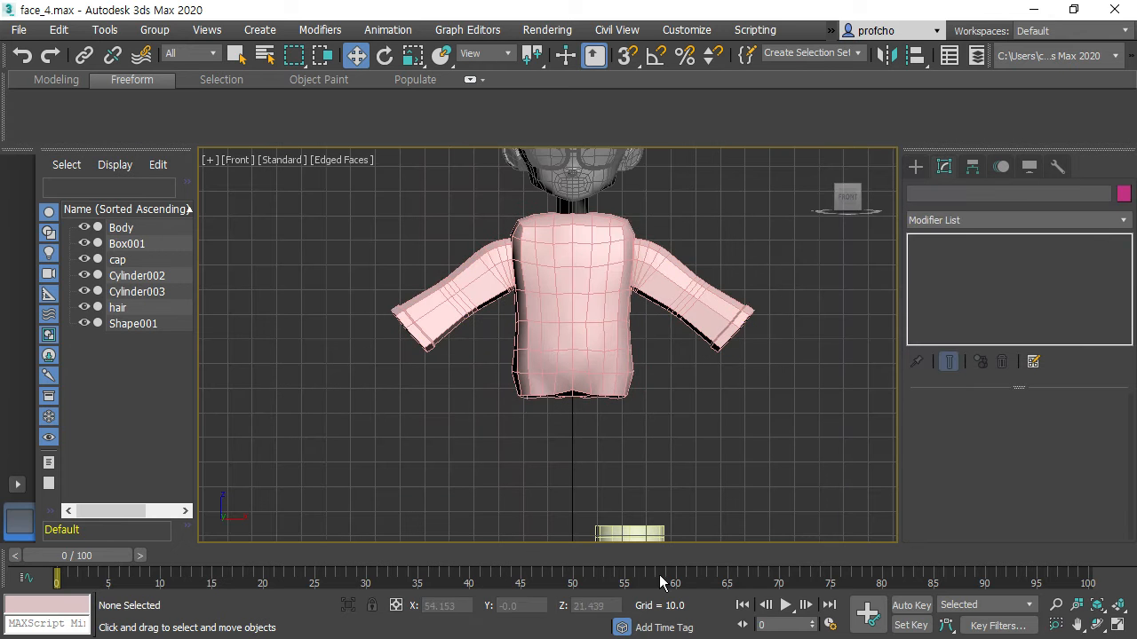
left_click(641, 531)
middle_click_drag(698, 488, 691, 354)
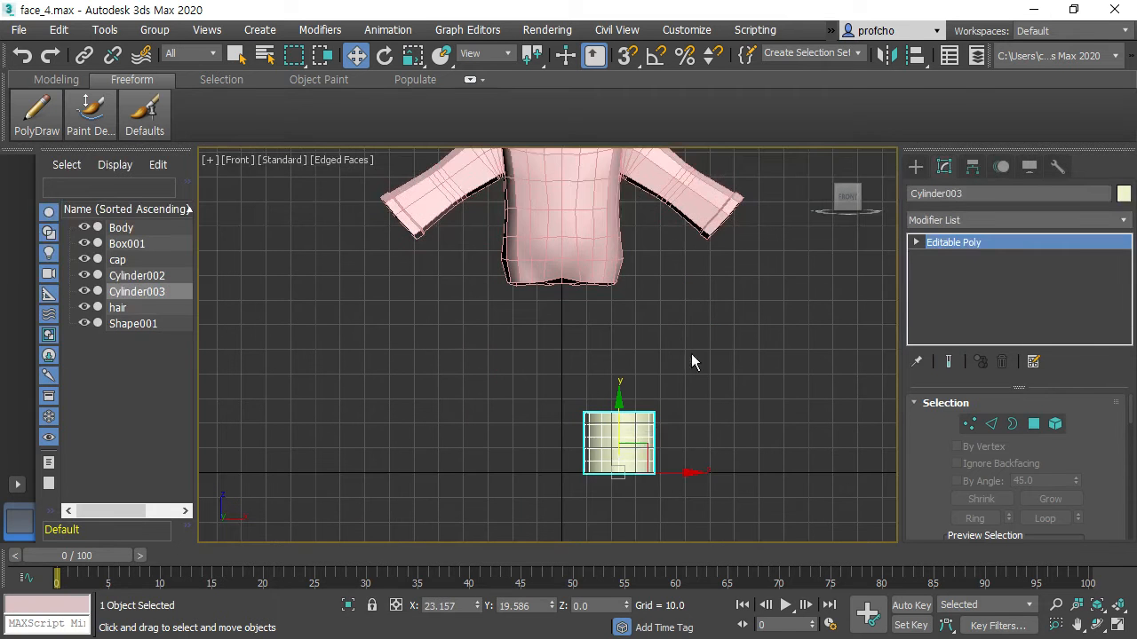
left_click_drag(642, 448, 619, 330)
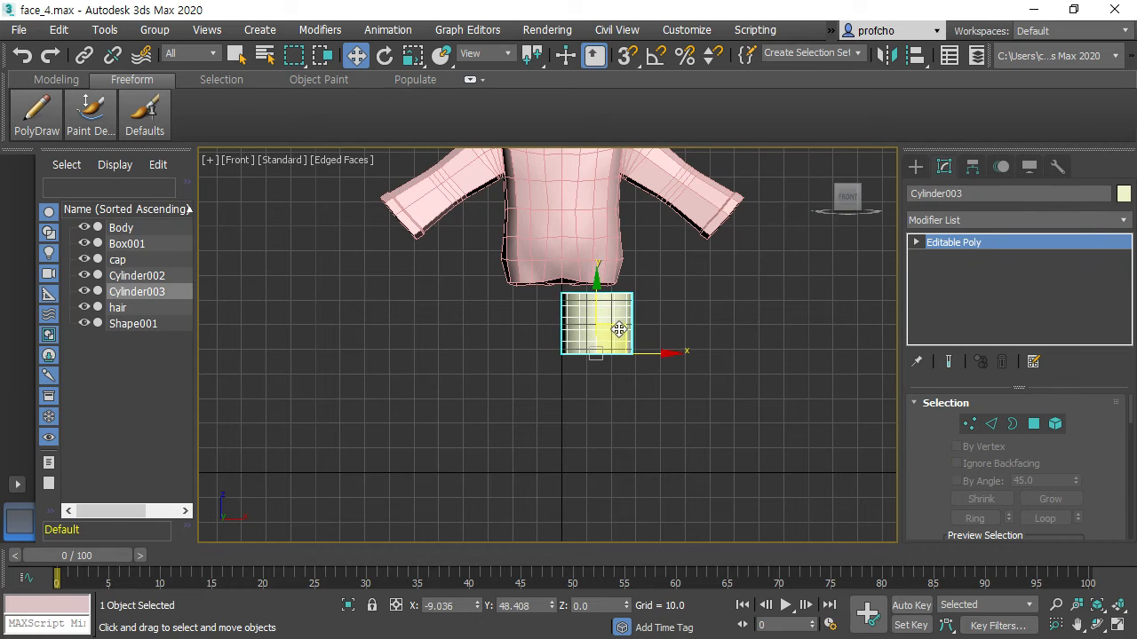
scroll(619, 330, "up", 6)
Scale the cylinder down uniformly to fit the leg opening's width and reposition it beneath the opening
key("r")
left_click_drag(513, 441, 500, 452)
middle_click_drag(467, 221, 553, 294)
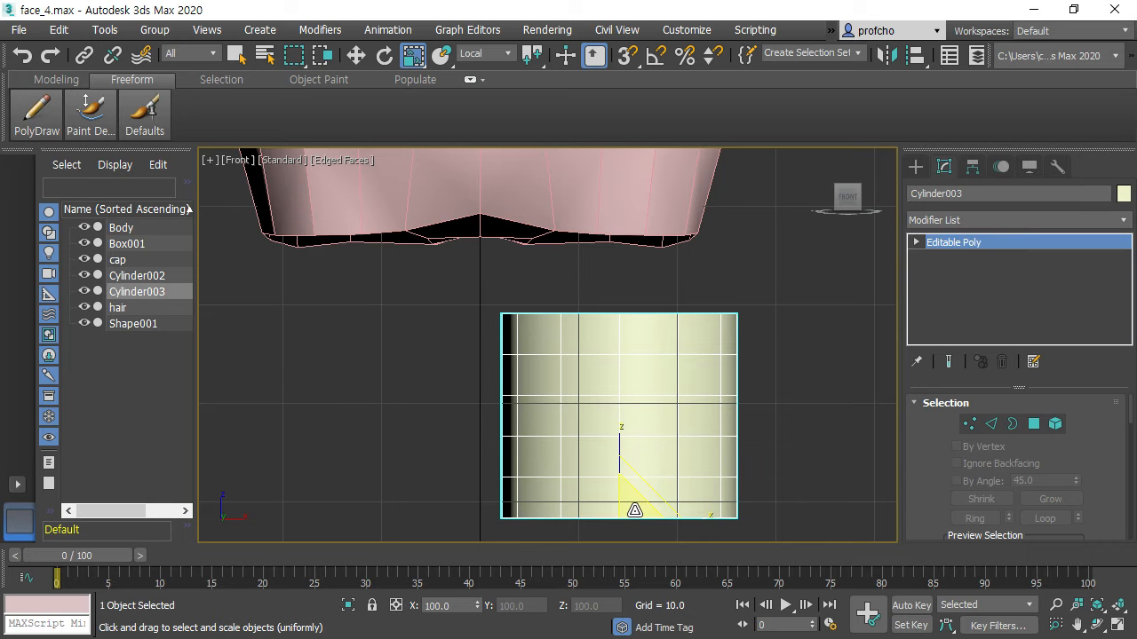
key("w")
left_click_drag(647, 494, 585, 477)
key("r")
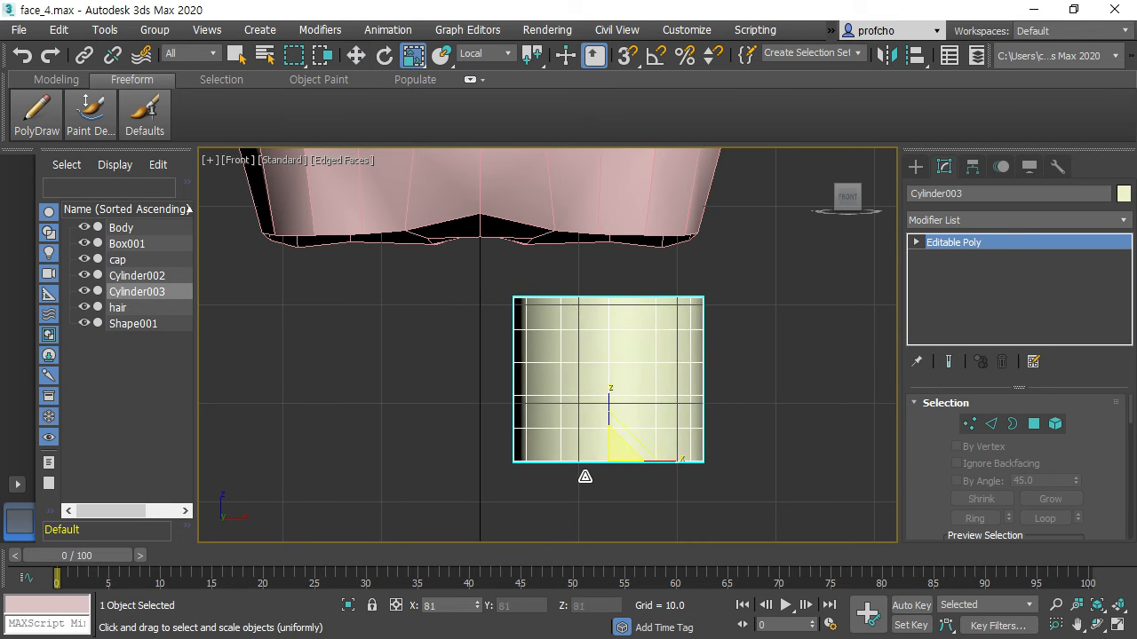
key("w")
mouse_move(632, 432)
left_mouse_down()
mouse_move(636, 393)
mouse_move(627, 412)
left_mouse_up()
key("r")
scroll(729, 350, "up", 3)
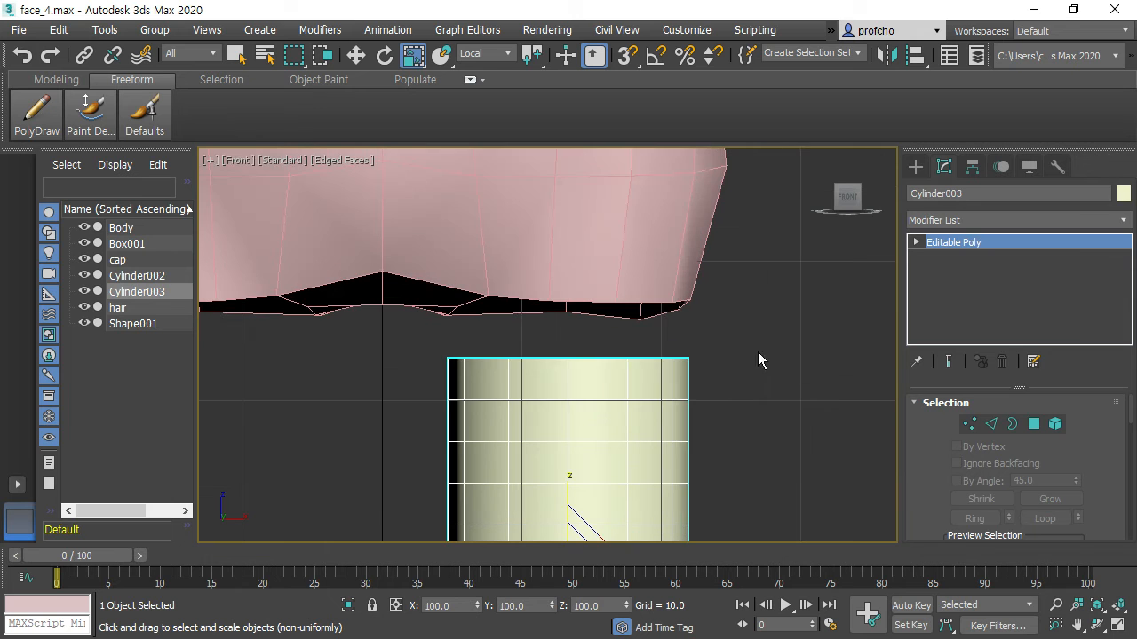
left_click(970, 424)
left_click_drag(705, 326, 430, 282)
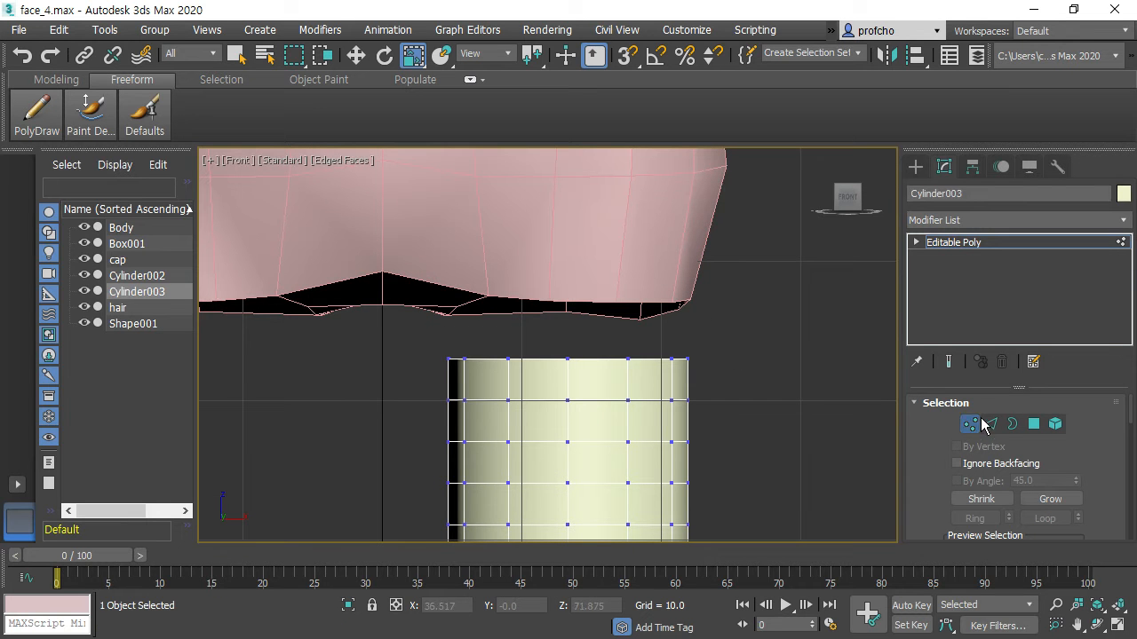
left_click(974, 425)
Rotate the Body's leg opening rim vertices so the outer side slopes upward, and adjust their position in the front view
left_click(635, 211)
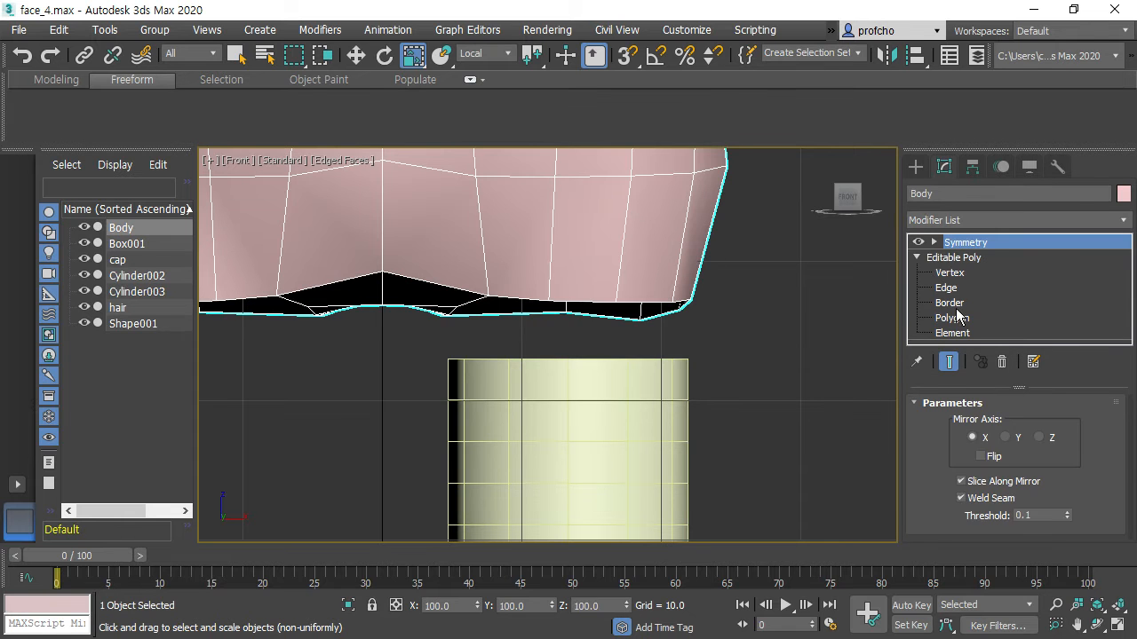
left_click(950, 273)
left_click_drag(705, 341, 413, 255)
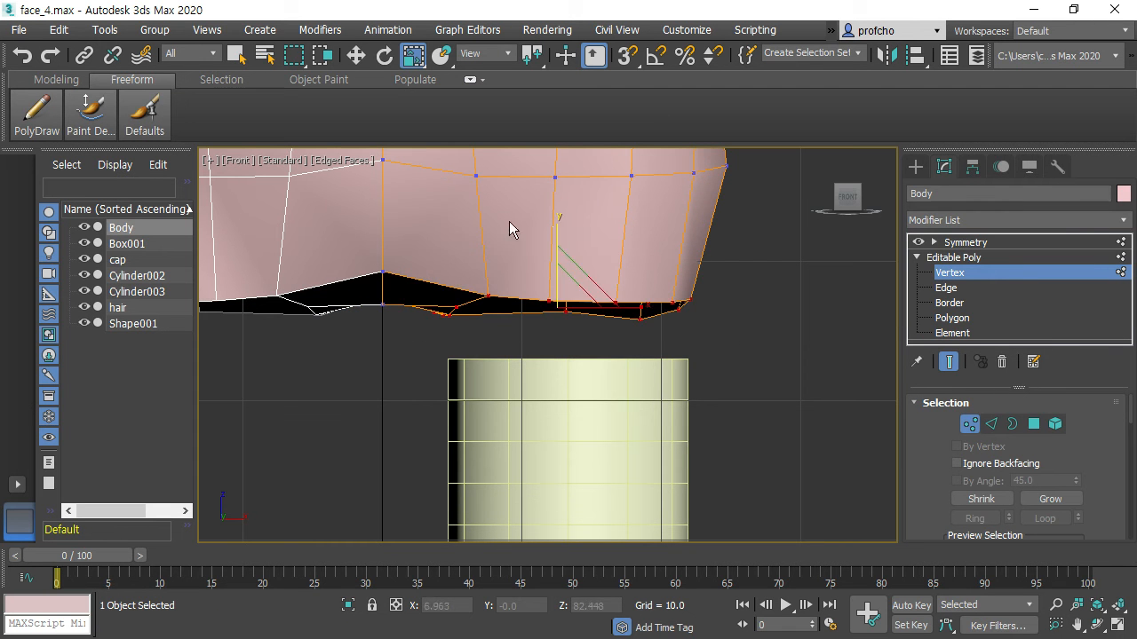
key("e")
left_click_drag(619, 292, 585, 258)
key("w")
key("e")
key("w")
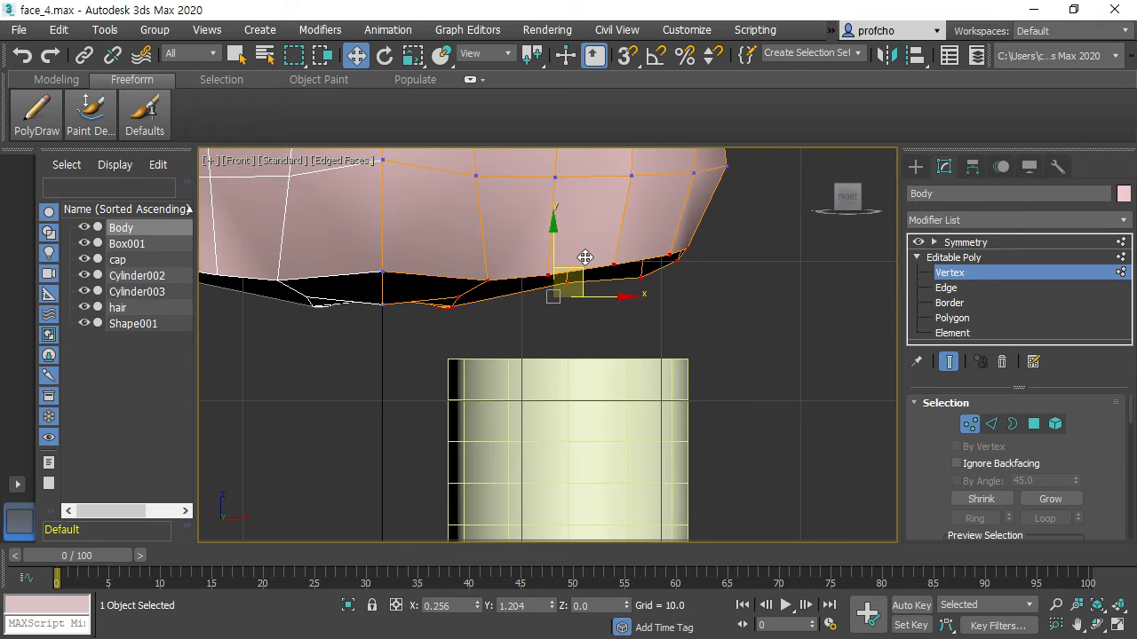
left_click(702, 363)
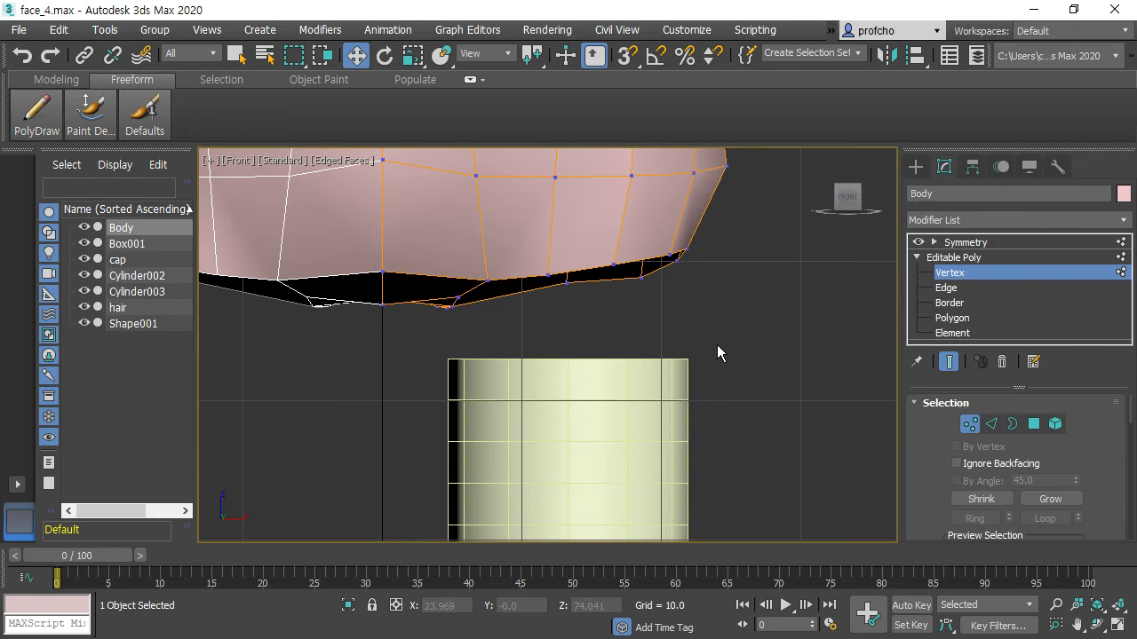
Leave the Body's vertex editing and move the cylinder forward beneath the torso in the left view
key("p")
middle_click_drag(670, 300, 574, 355, "alt")
middle_click_drag(684, 330, 746, 309, "alt")
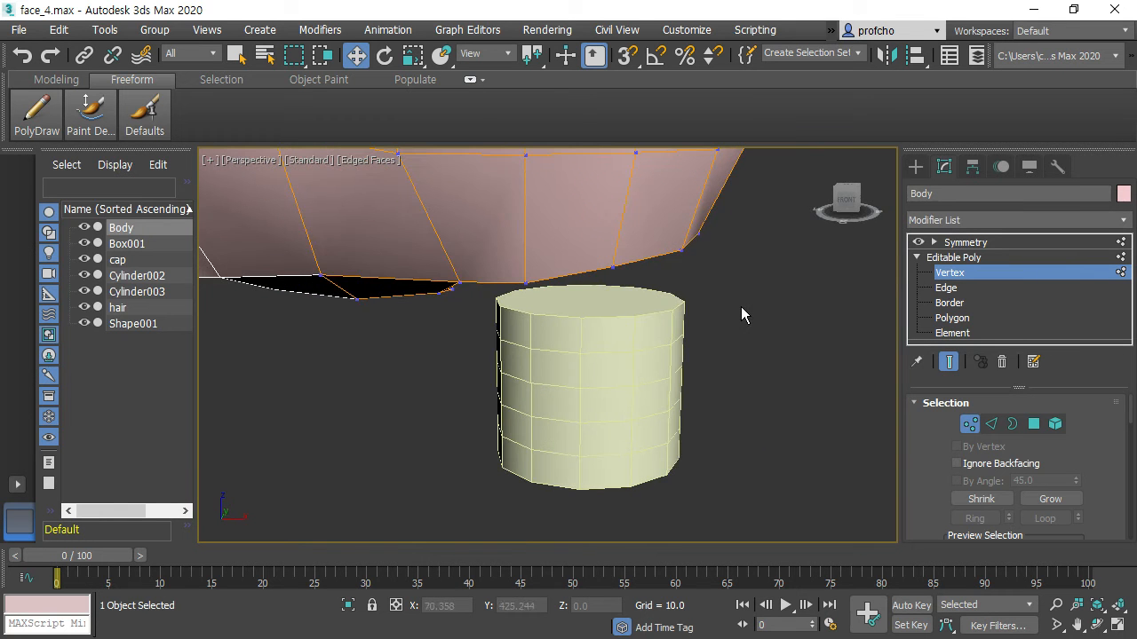
key("l")
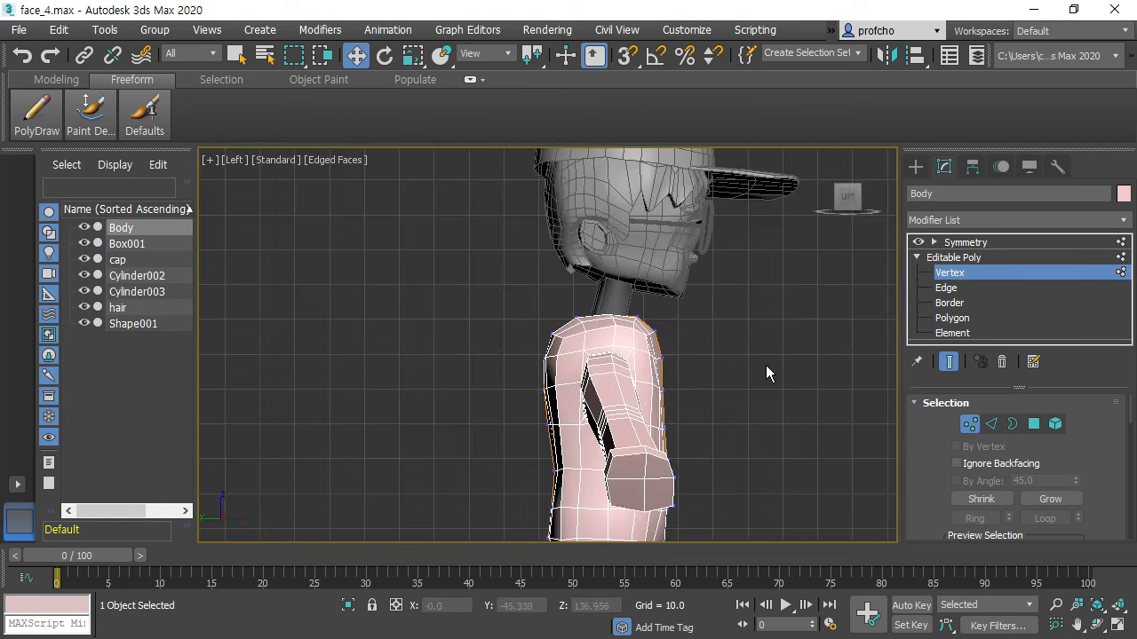
scroll(683, 407, "down", 2)
middle_click_drag(683, 407, 624, 308)
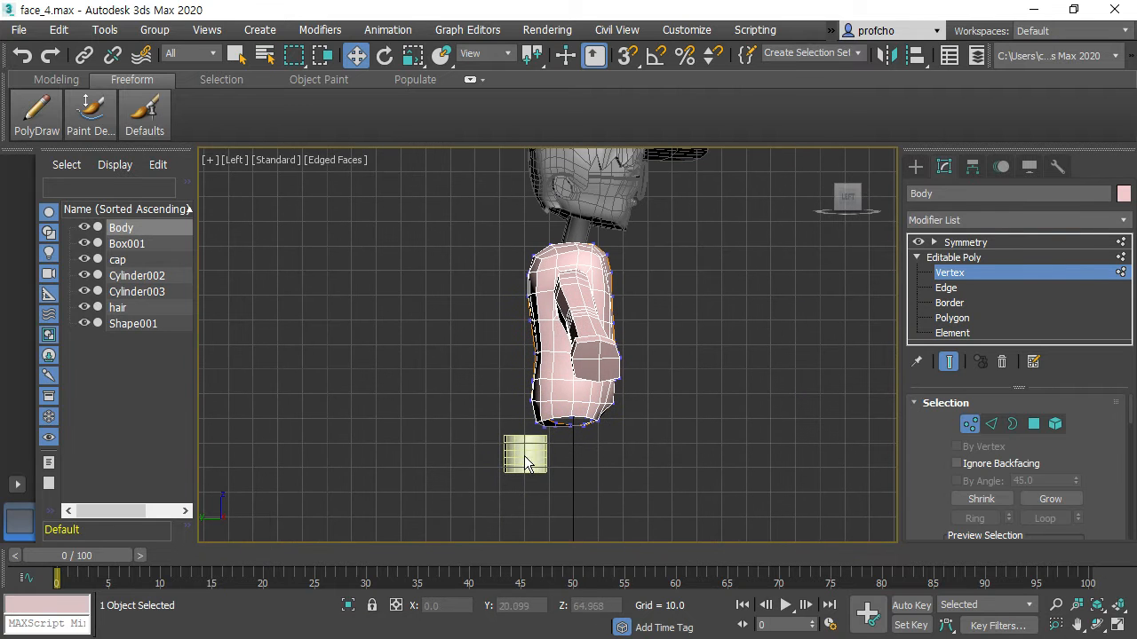
left_click(956, 273)
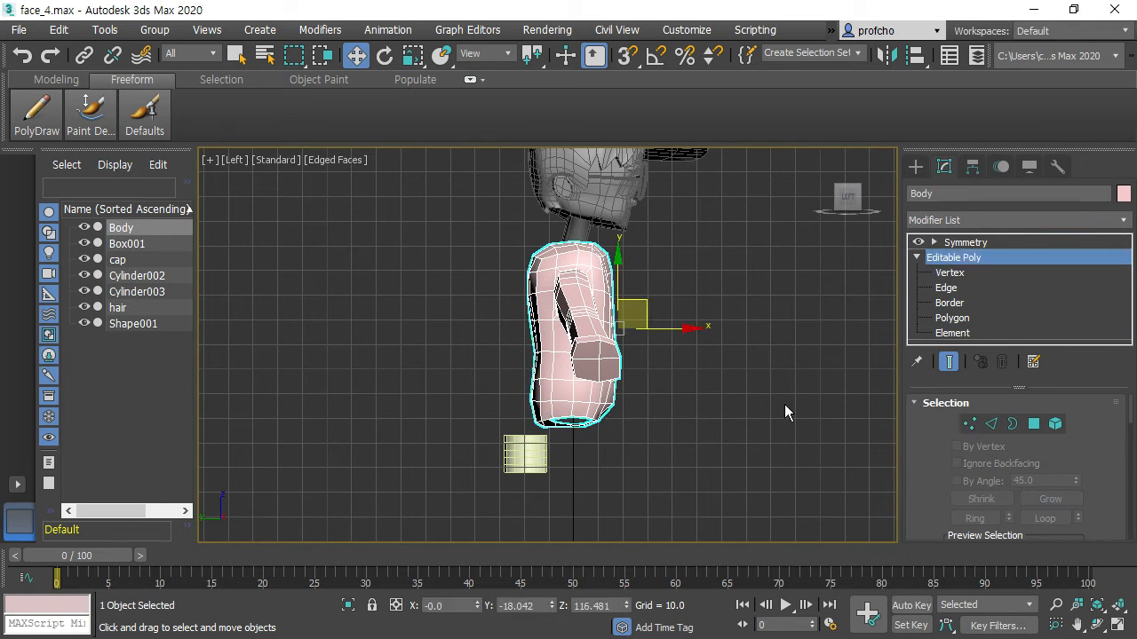
left_click(791, 409)
left_click(541, 455)
left_click_drag(602, 476, 642, 470)
Stretch the cylinder to about 142% along its Y axis to match the leg opening's depth, and nudge it forward
key("r")
left_click_drag(484, 472, 462, 476)
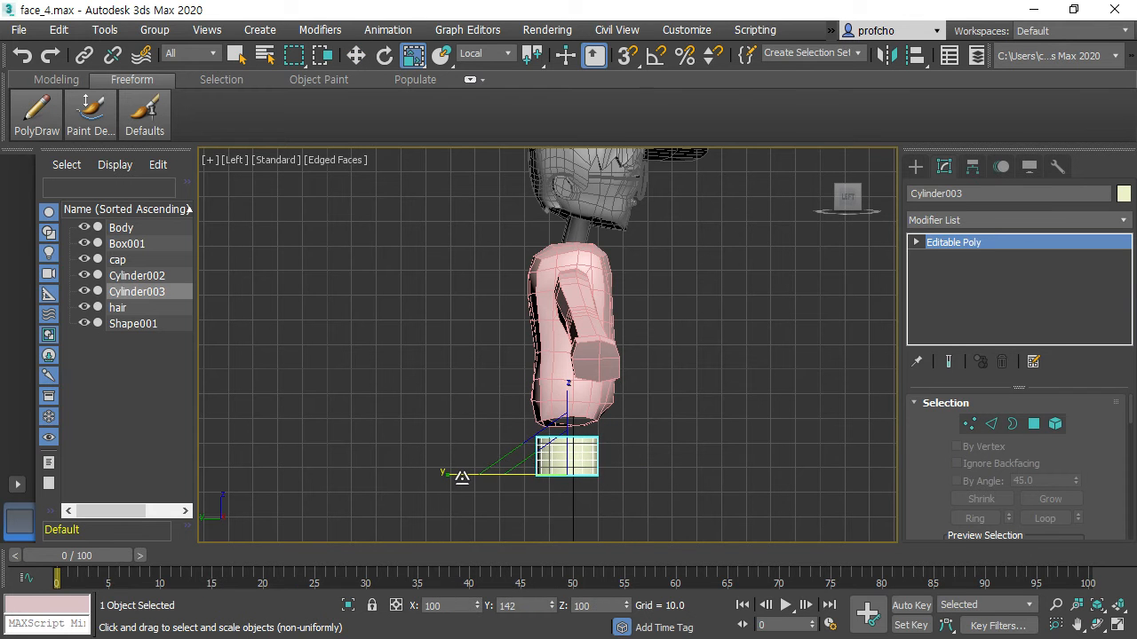
key("w")
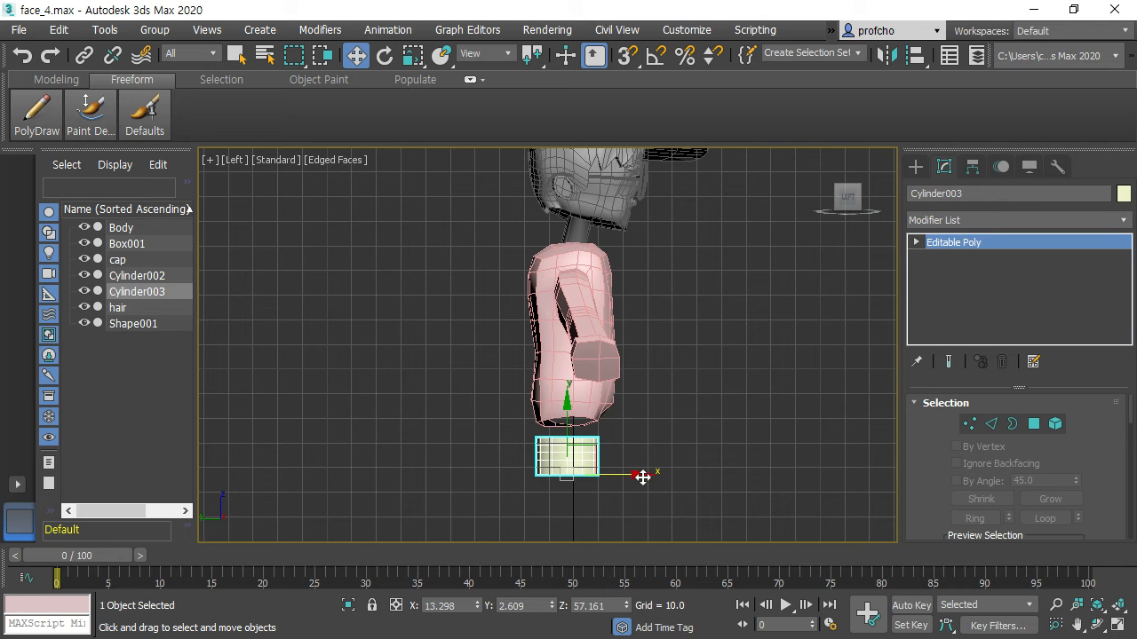
left_click_drag(643, 477, 644, 479)
Raise the cylinder to just below the leg opening's rim and shift it slightly backward to align with the opening
middle_click_drag(642, 371, 677, 228)
scroll(677, 234, "up", 4)
middle_click_drag(678, 279, 690, 261)
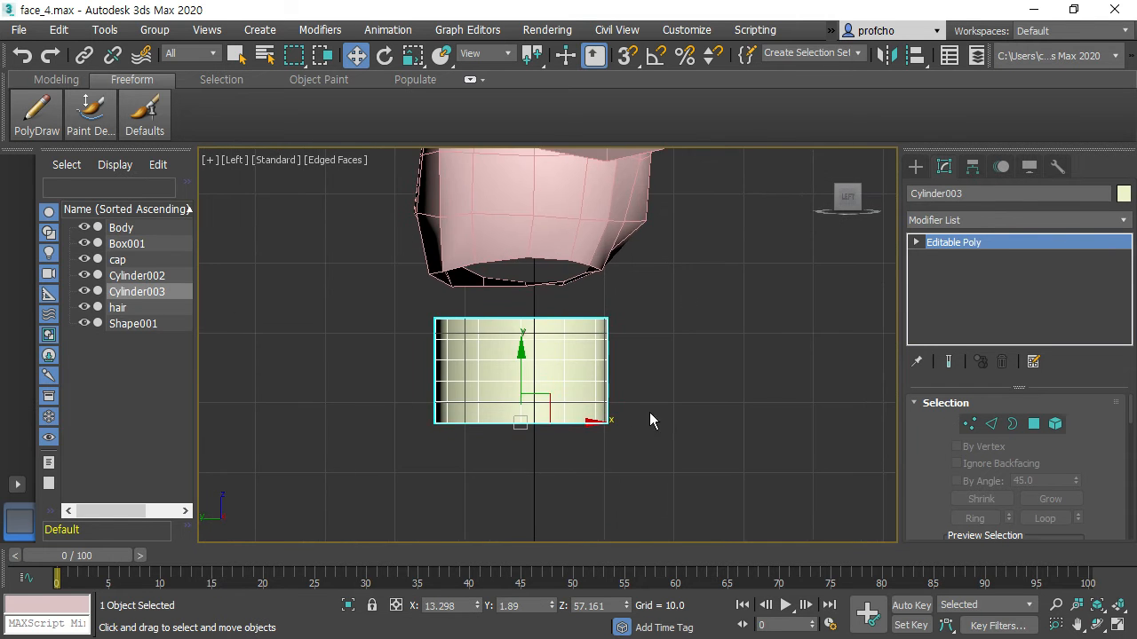
left_click_drag(520, 348, 524, 322)
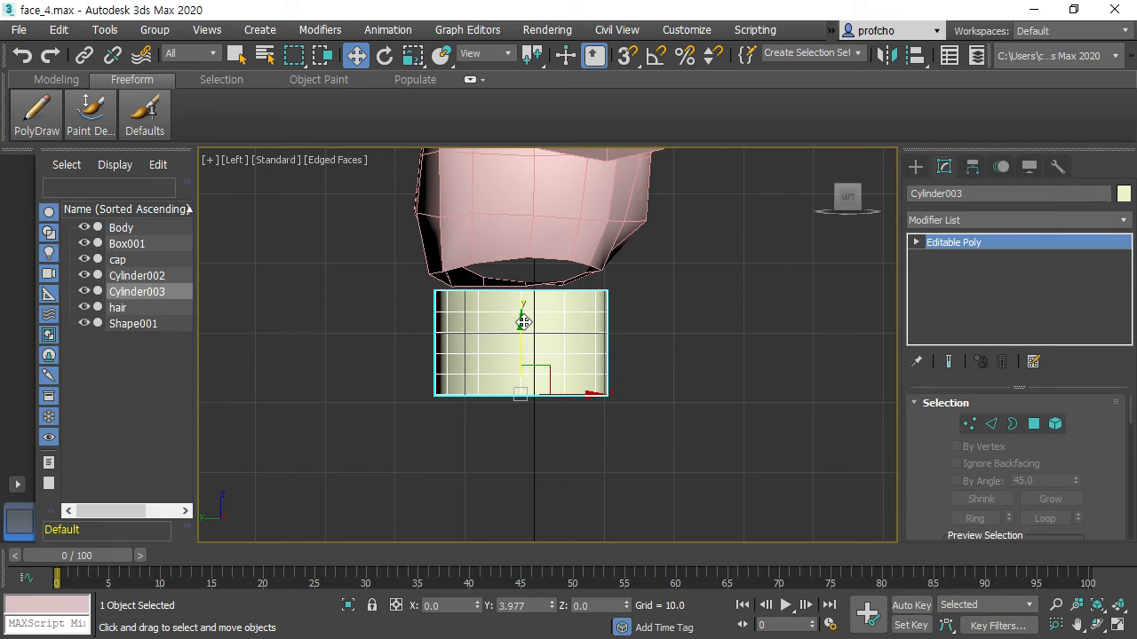
left_click(592, 399)
left_click(554, 350)
left_click_drag(590, 394, 586, 395)
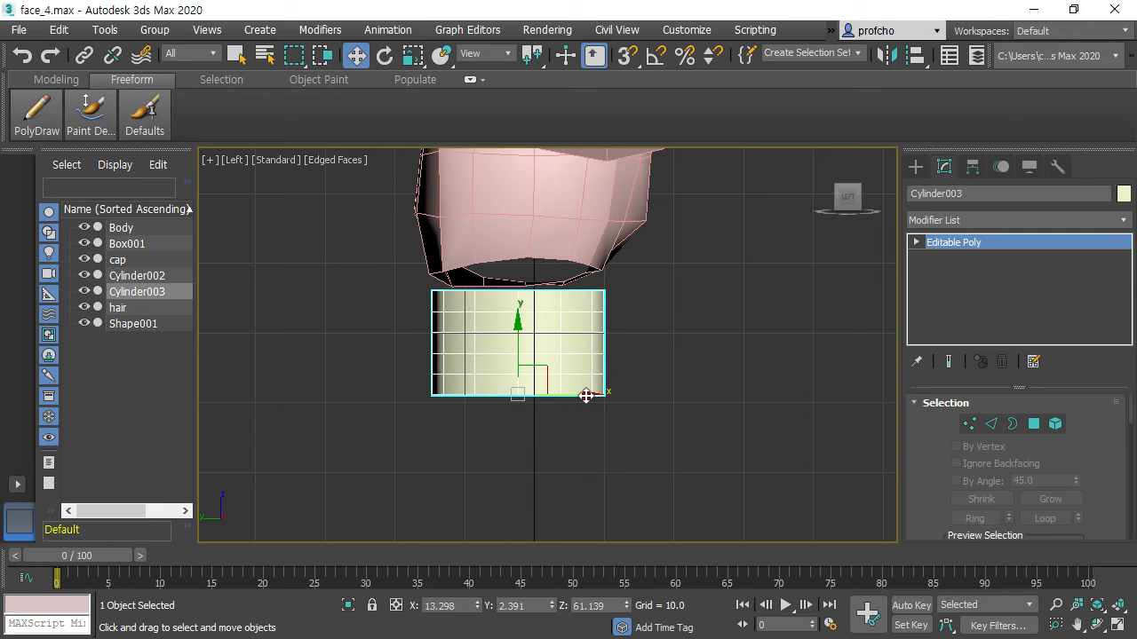
Examine in the front view how the cylinder lines up with the torso's underside and the character's overall proportions
left_click(698, 379)
key("f")
scroll(664, 372, "down", 6)
scroll(683, 345, "up", 6)
middle_click_drag(587, 278, 659, 358)
scroll(653, 434, "down", 3)
scroll(649, 388, "up", 3)
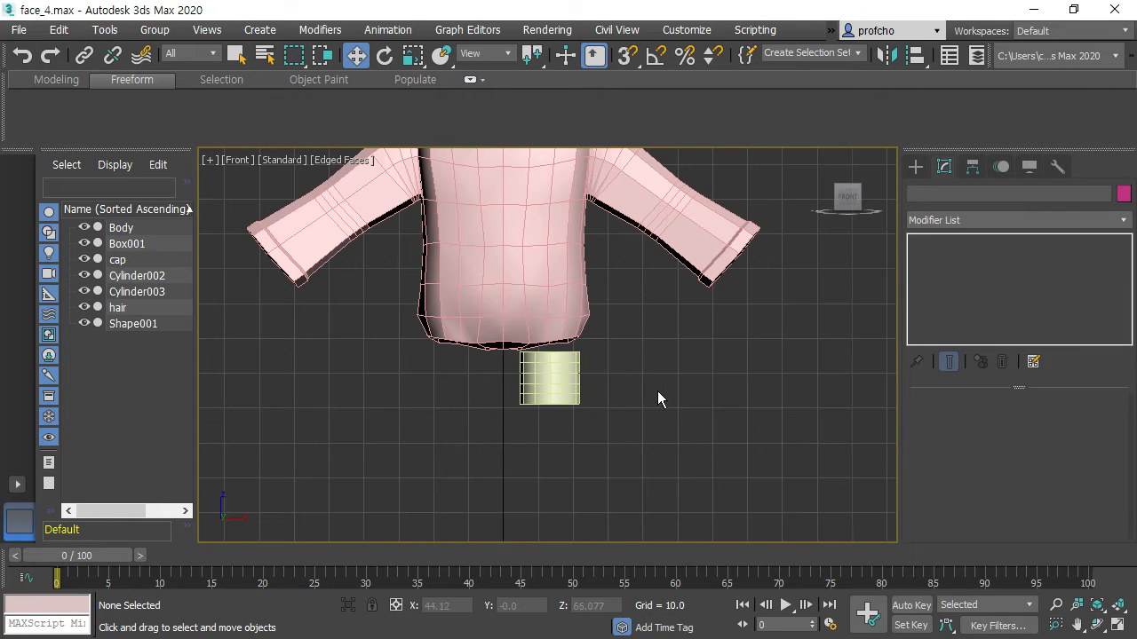
scroll(621, 355, "up", 4)
middle_click_drag(597, 328, 666, 406)
scroll(682, 277, "down", 5)
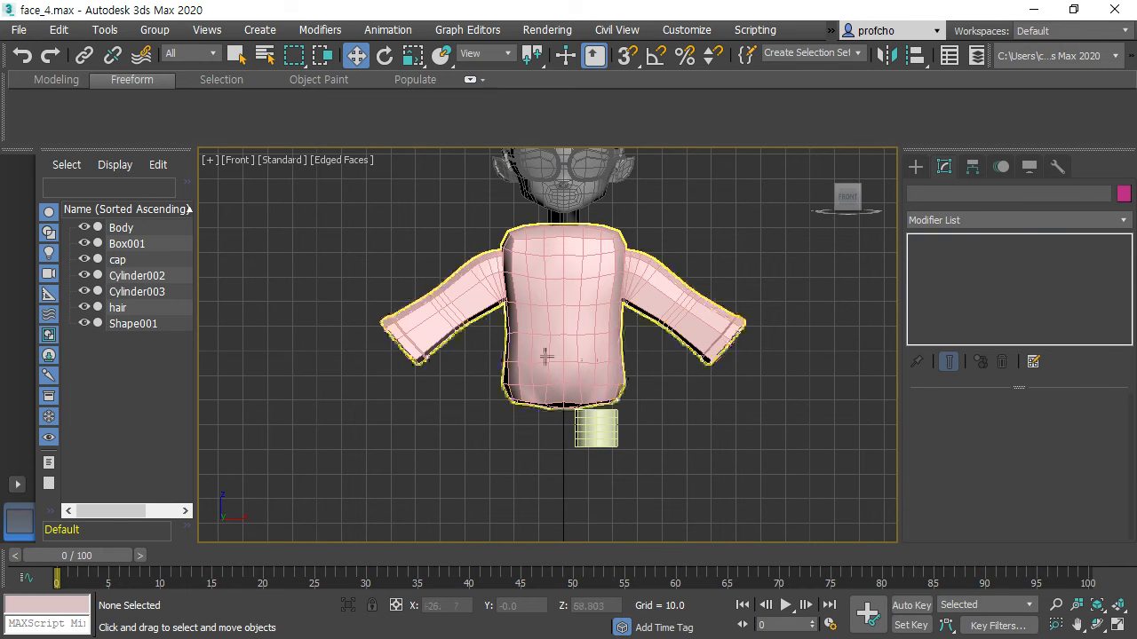
scroll(694, 441, "down", 2)
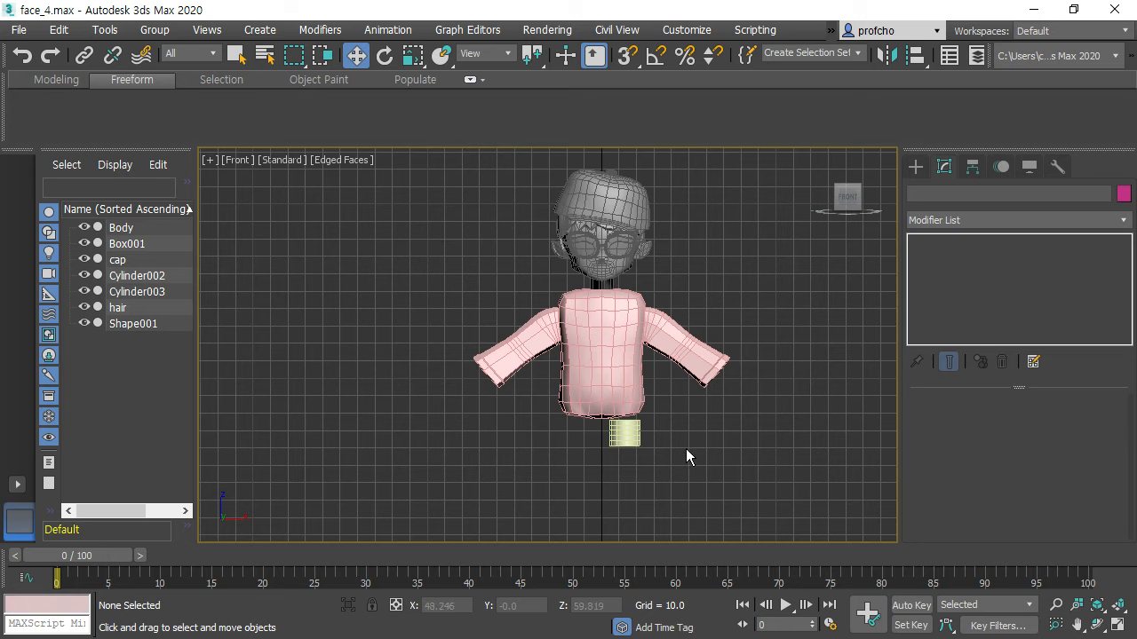
scroll(686, 448, "up", 4)
middle_click_drag(650, 406, 659, 320)
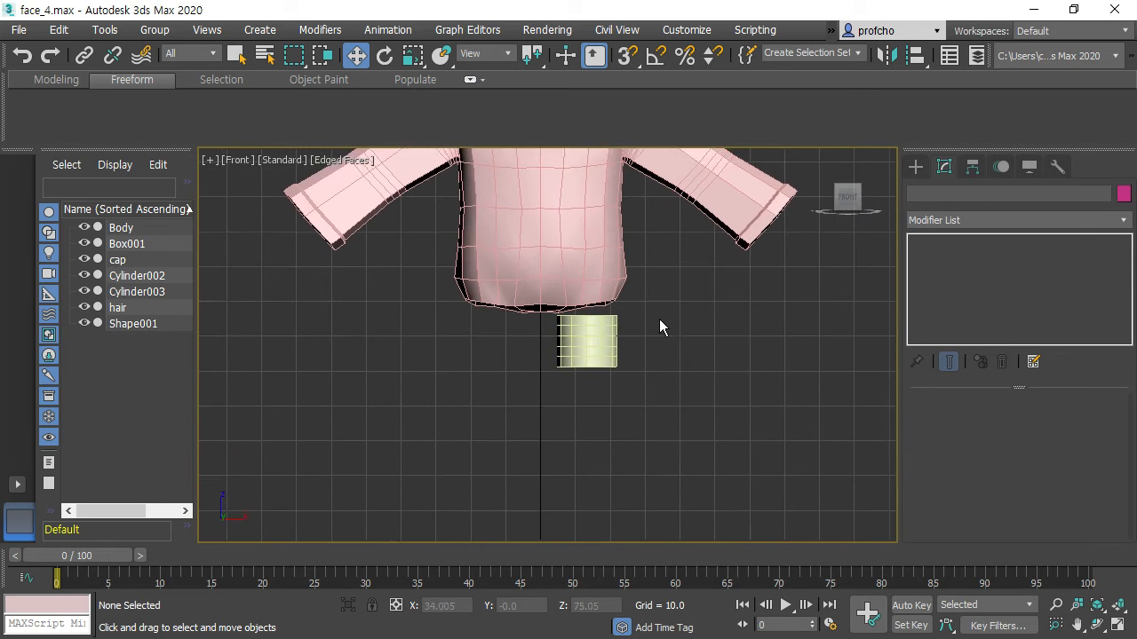
Widen the cylinder slightly along the front view's horizontal axis, shift it a little outward, and convert it to Editable Poly again
scroll(660, 324, "up", 2)
left_click(569, 364)
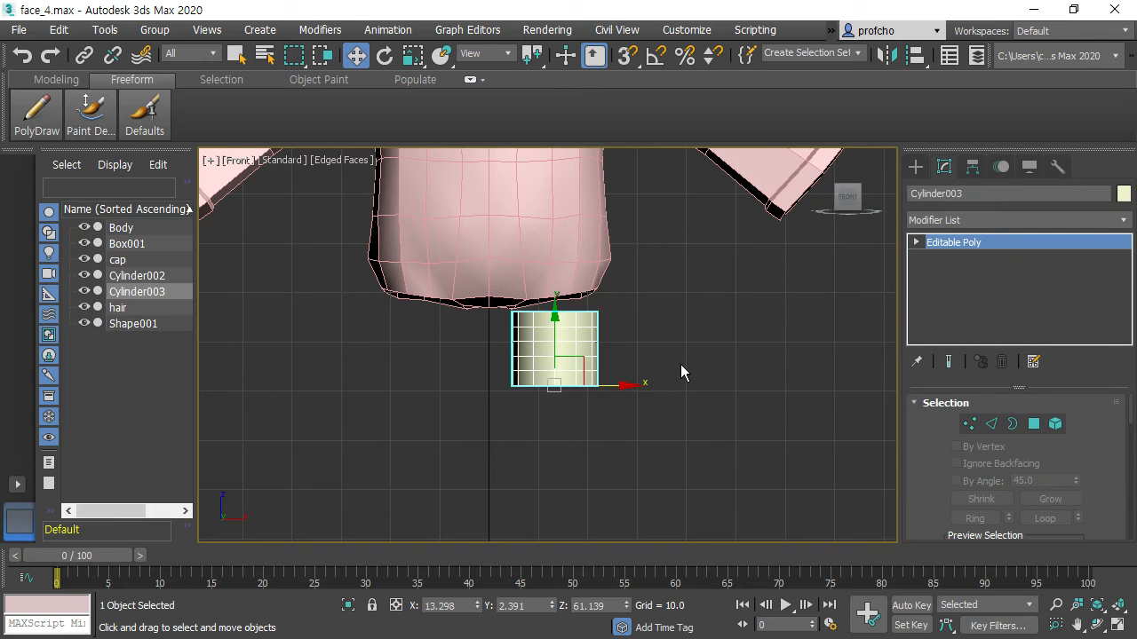
key("e")
key("r")
left_click_drag(632, 385, 626, 388)
key("w")
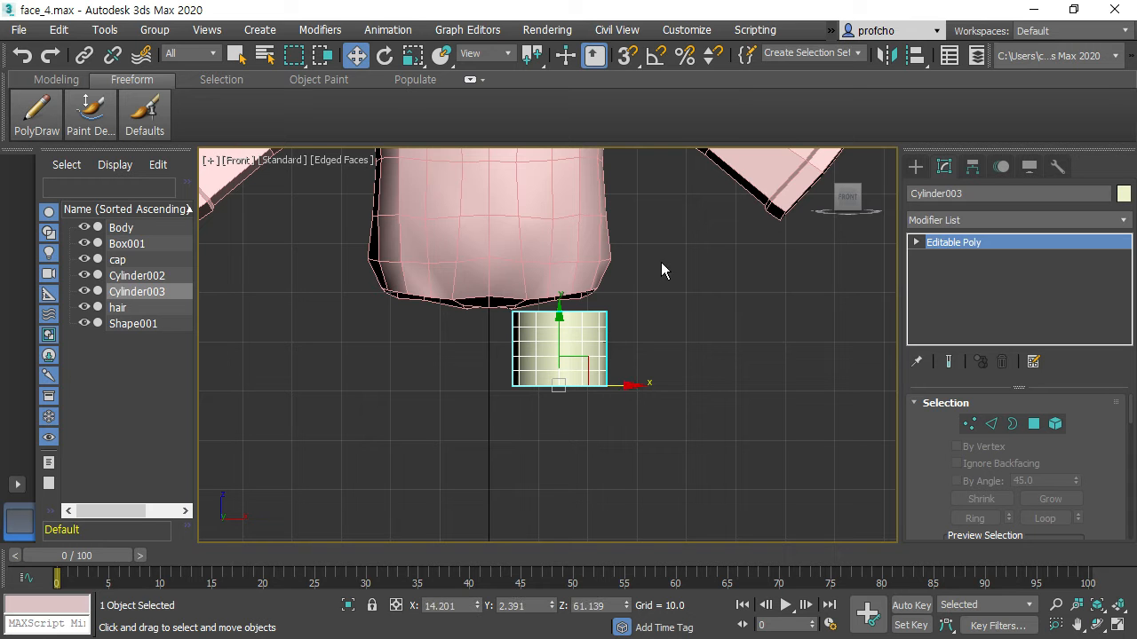
key("r")
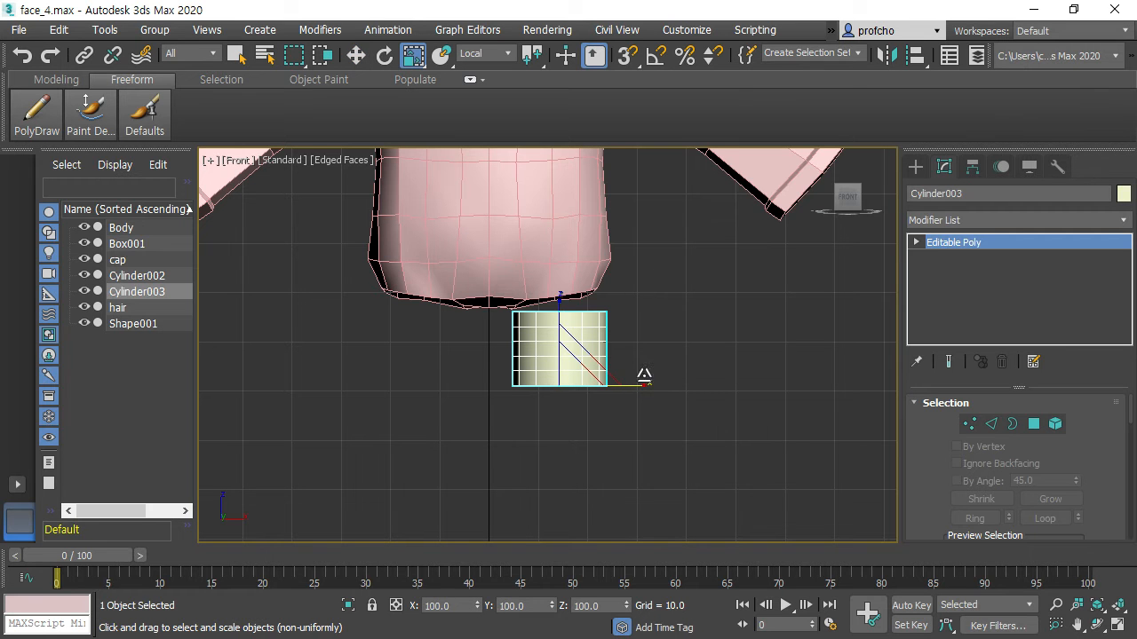
scroll(612, 302, "up", 3)
right_click(567, 382)
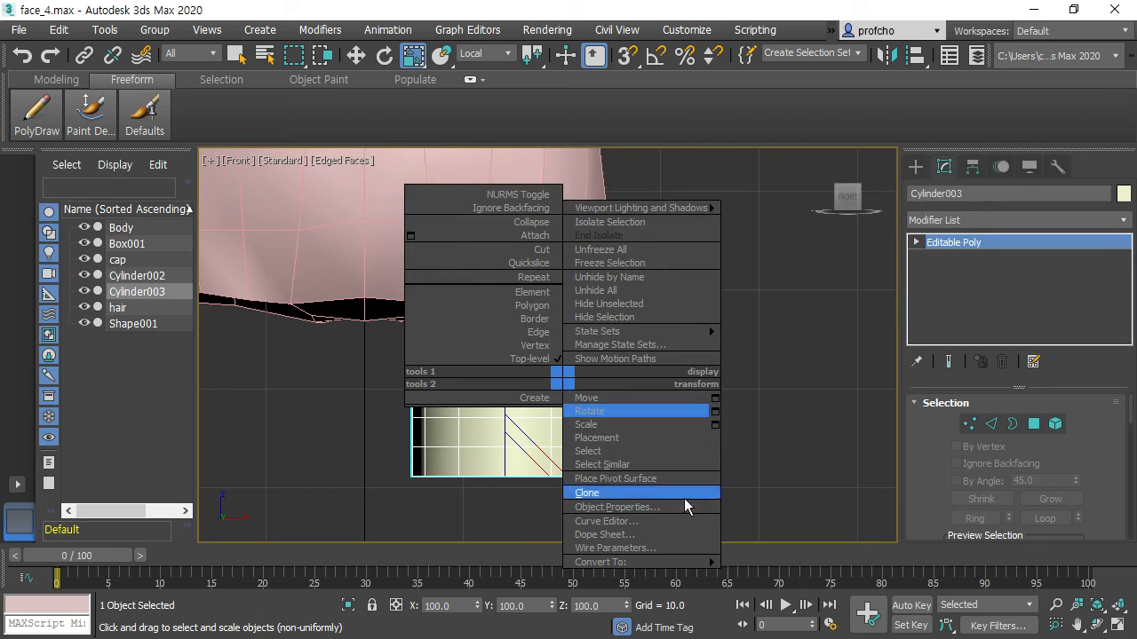
mouse_move(680, 564)
left_click(834, 575)
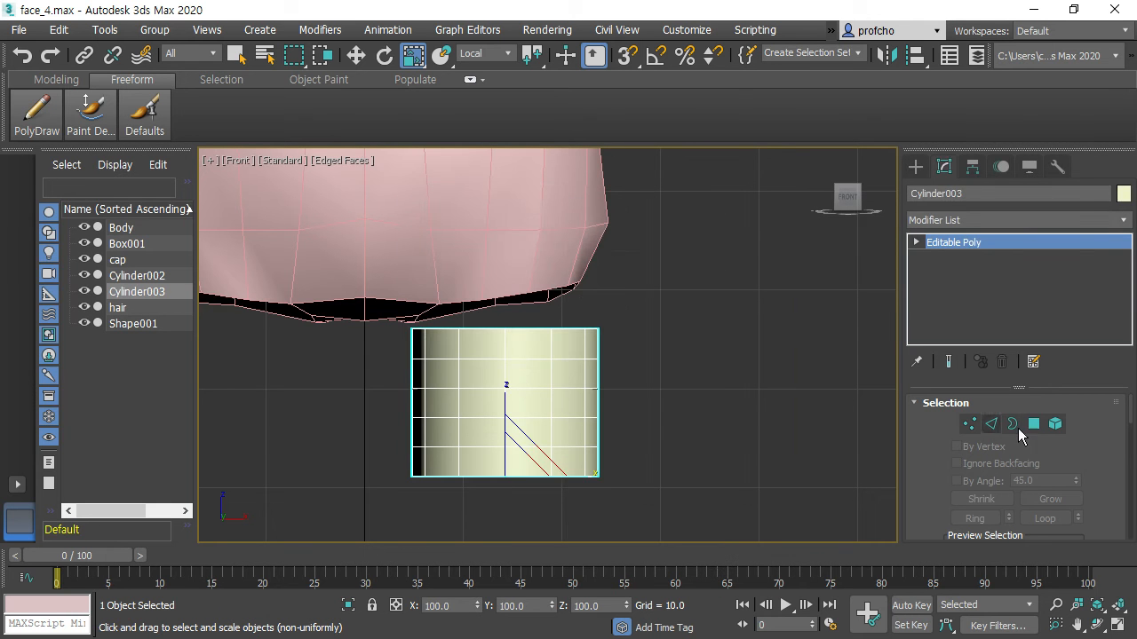
Narrow the cylinder's top two vertex rows and, more slightly, the third row to taper the leg's upper end, and leave vertex editing
left_click(974, 425)
left_click_drag(621, 366, 407, 298)
key("w")
key("r")
left_click_drag(574, 340, 563, 343)
key("w")
left_click_drag(543, 404, 572, 390)
key("r")
key("w")
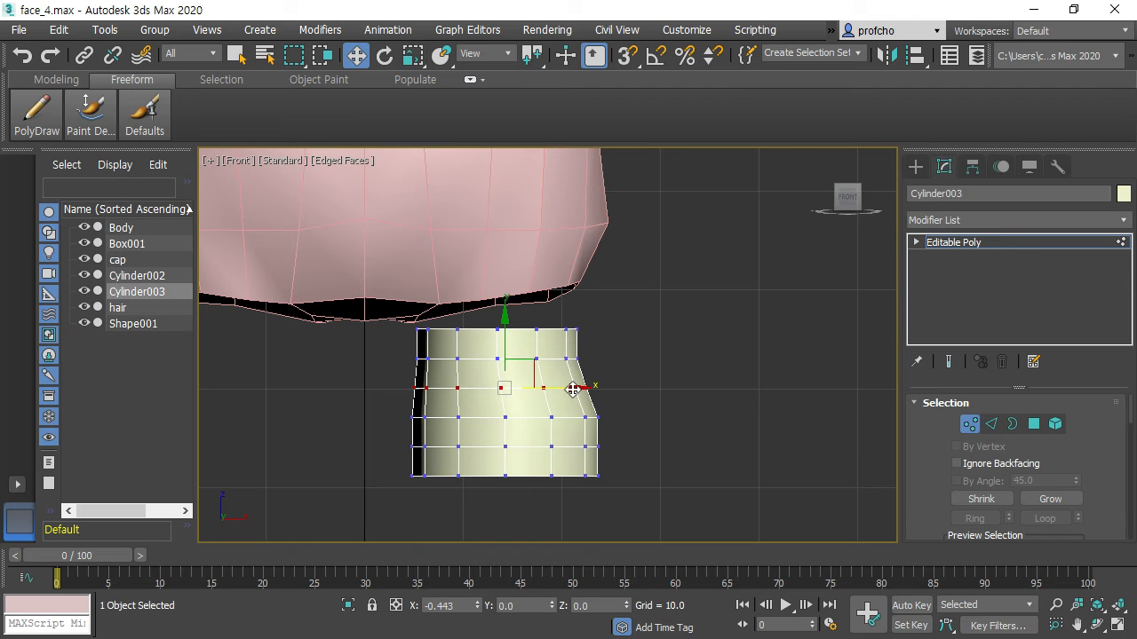
left_click(784, 273)
left_click(973, 424)
left_click(708, 310)
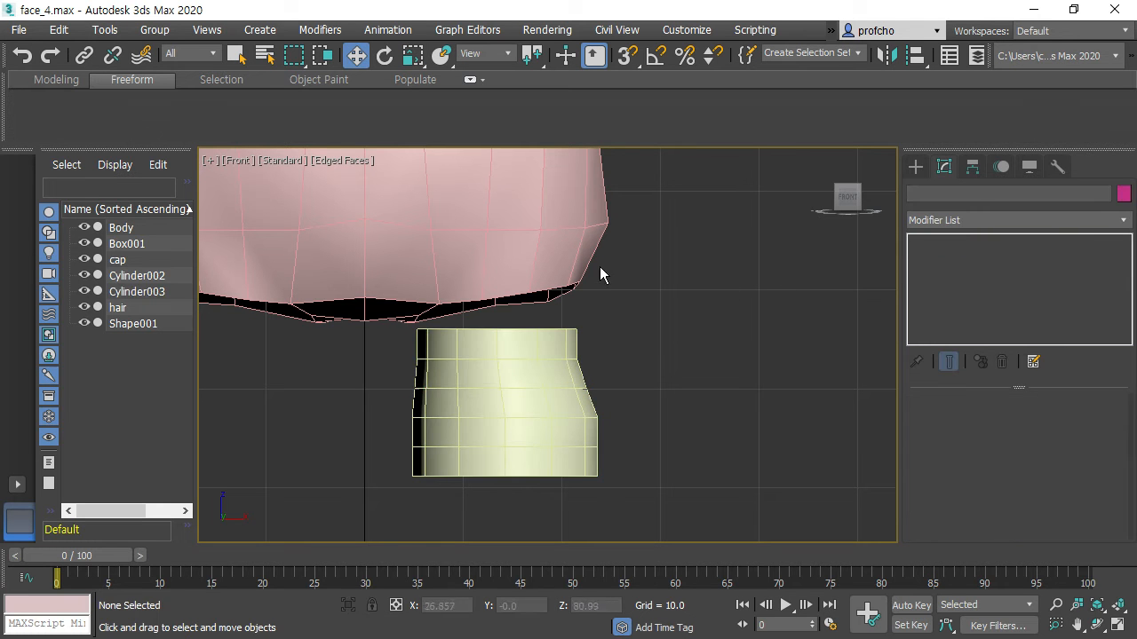
Attach the leg cylinder to the Body at its Editable Poly level, beneath the Symmetry modifier
left_click(533, 234)
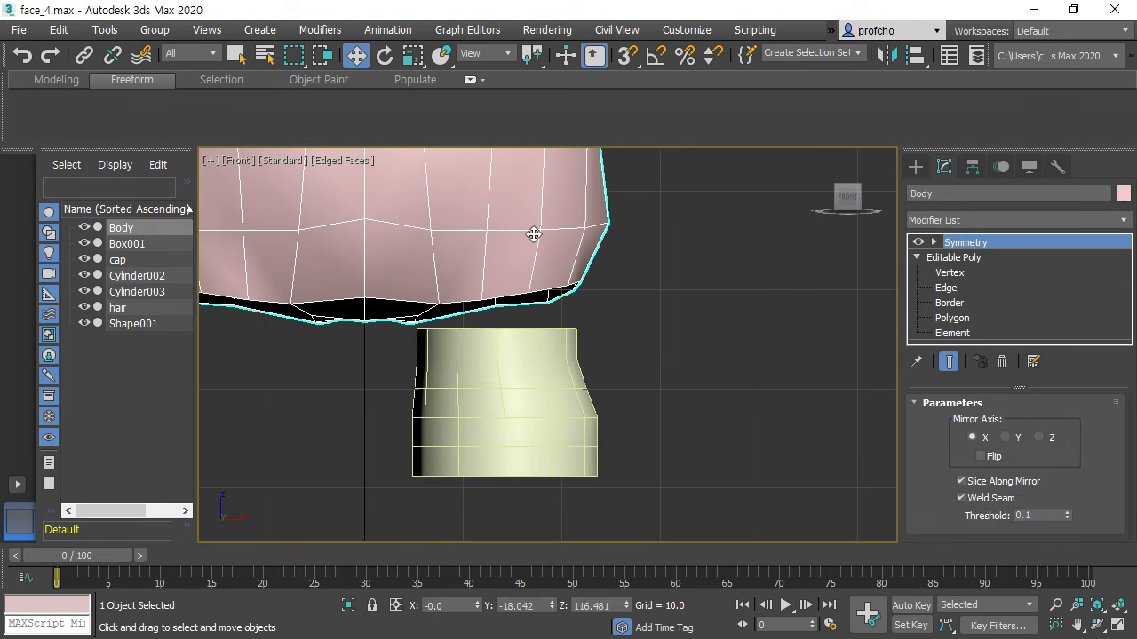
left_click(966, 259)
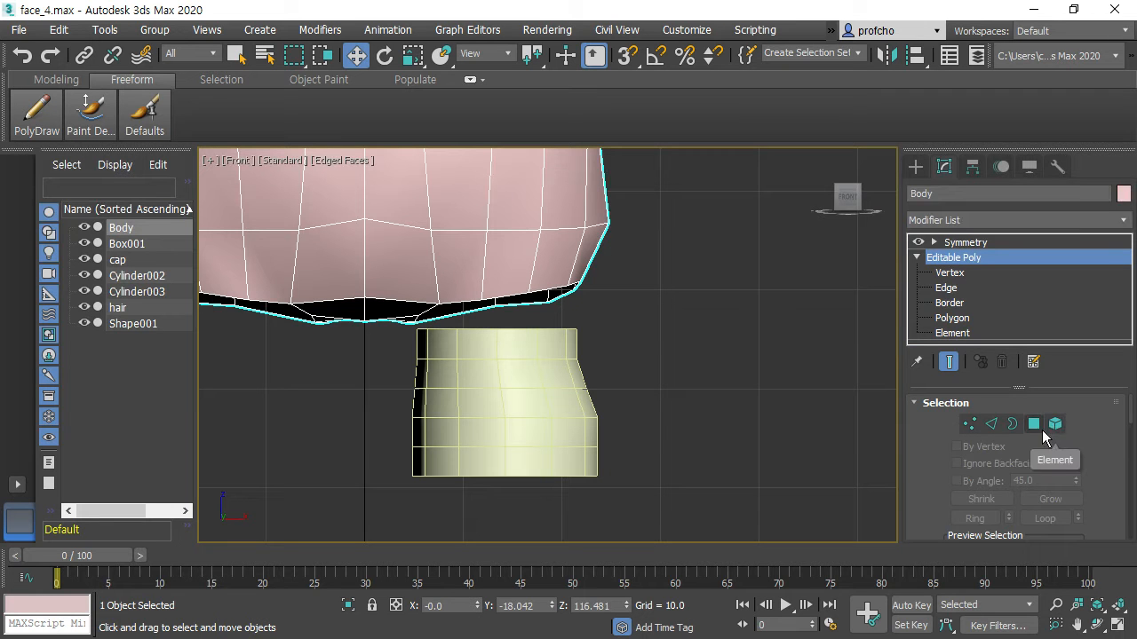
scroll(1086, 415, "down", 8)
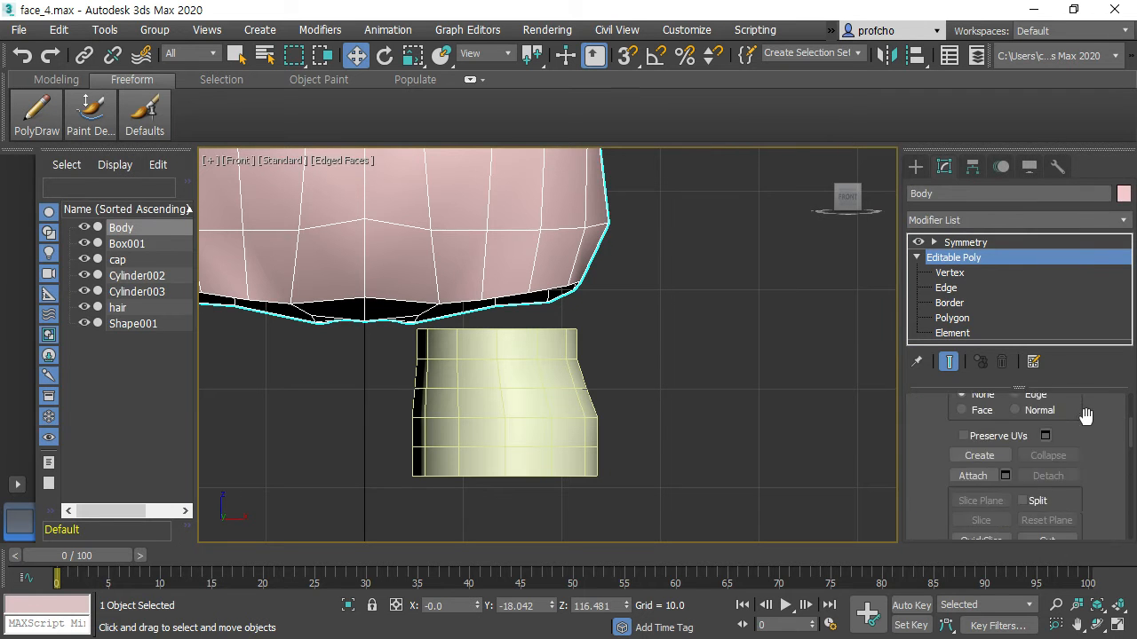
scroll(1085, 416, "down", 1)
left_click(973, 449)
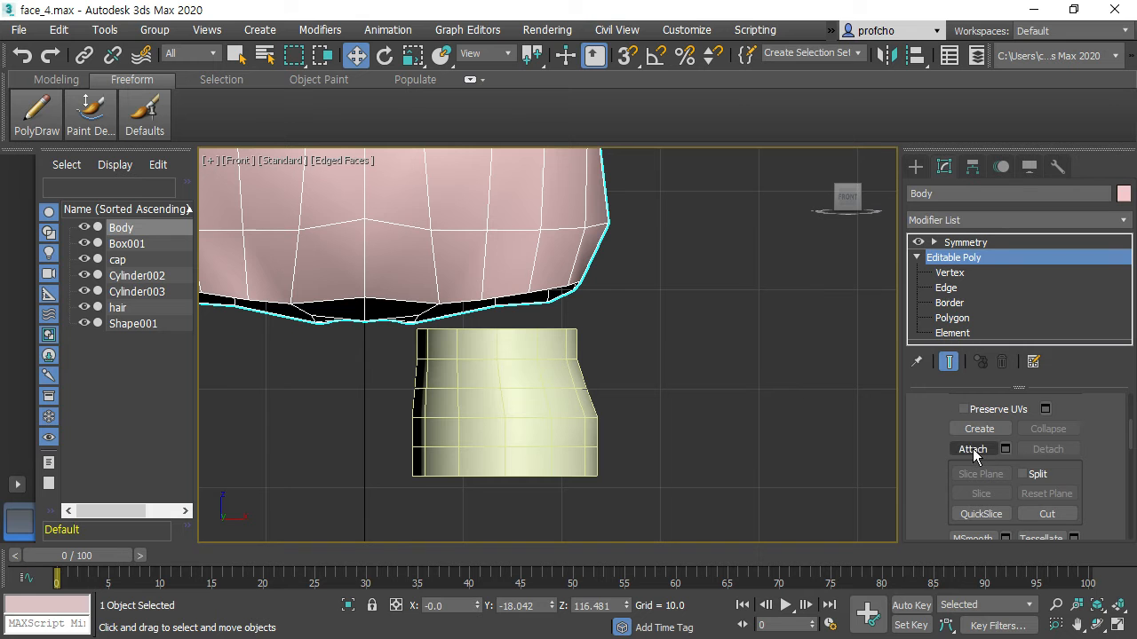
left_click(523, 364)
Examine the mirrored legs against the whole character in the front view, including the space below them
scroll(705, 338, "down", 5)
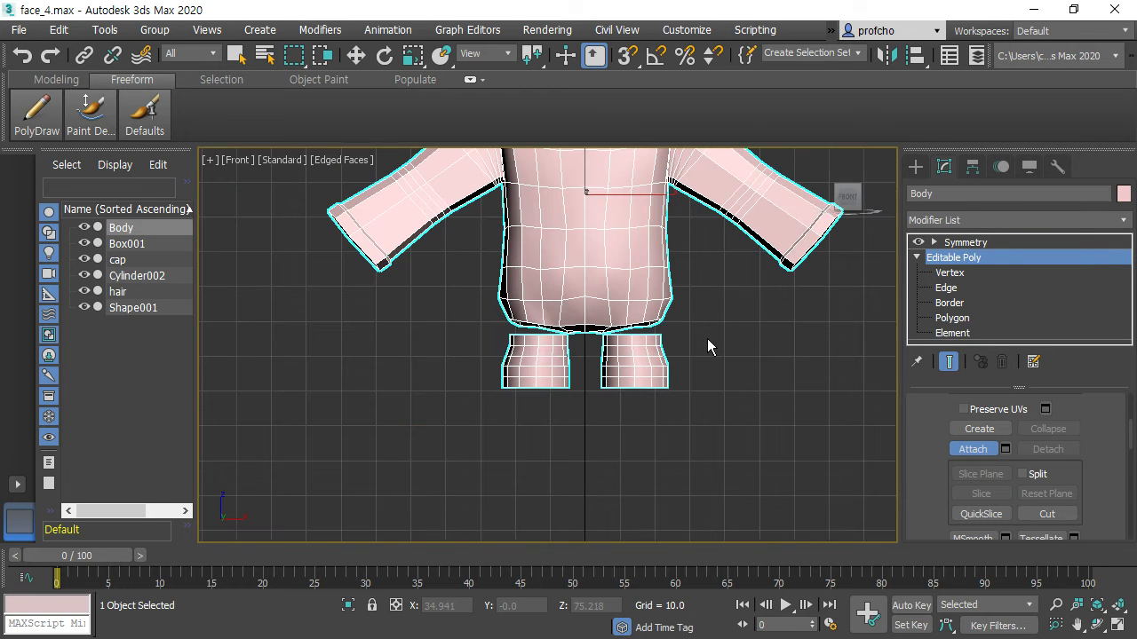
scroll(683, 355, "down", 6)
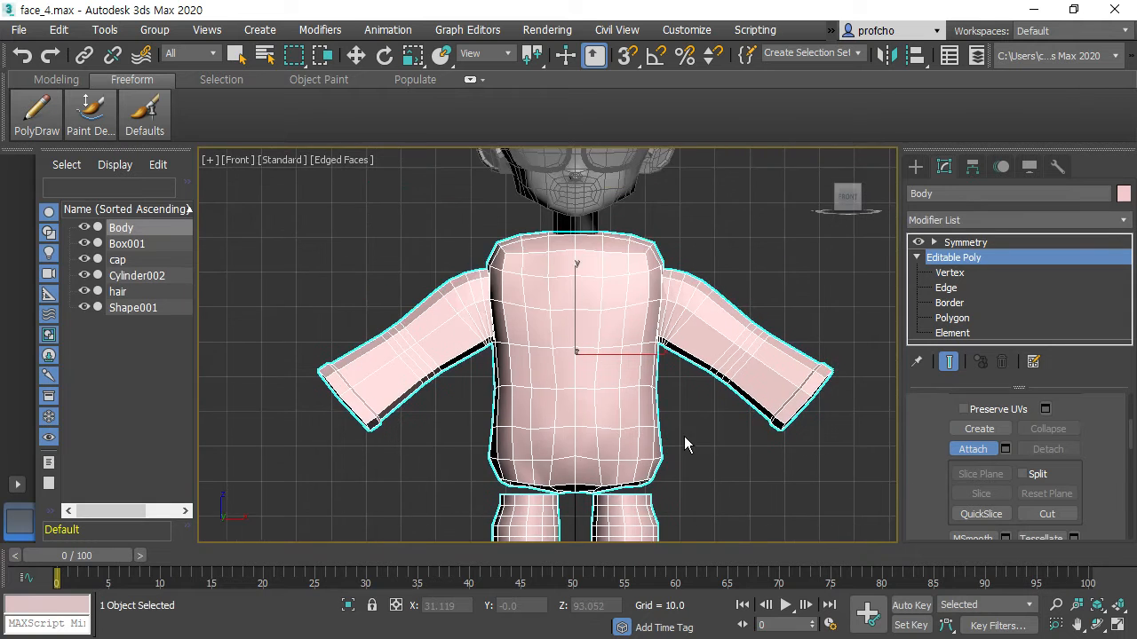
scroll(690, 374, "down", 3)
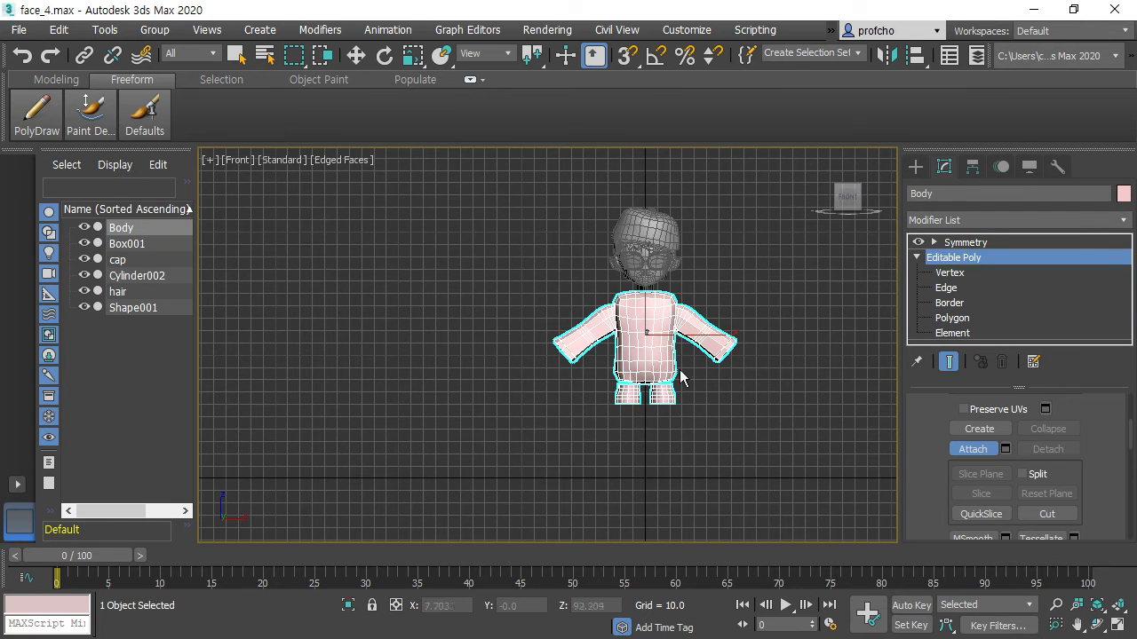
scroll(689, 400, "up", 4)
scroll(690, 399, "up", 2)
scroll(698, 397, "down", 4)
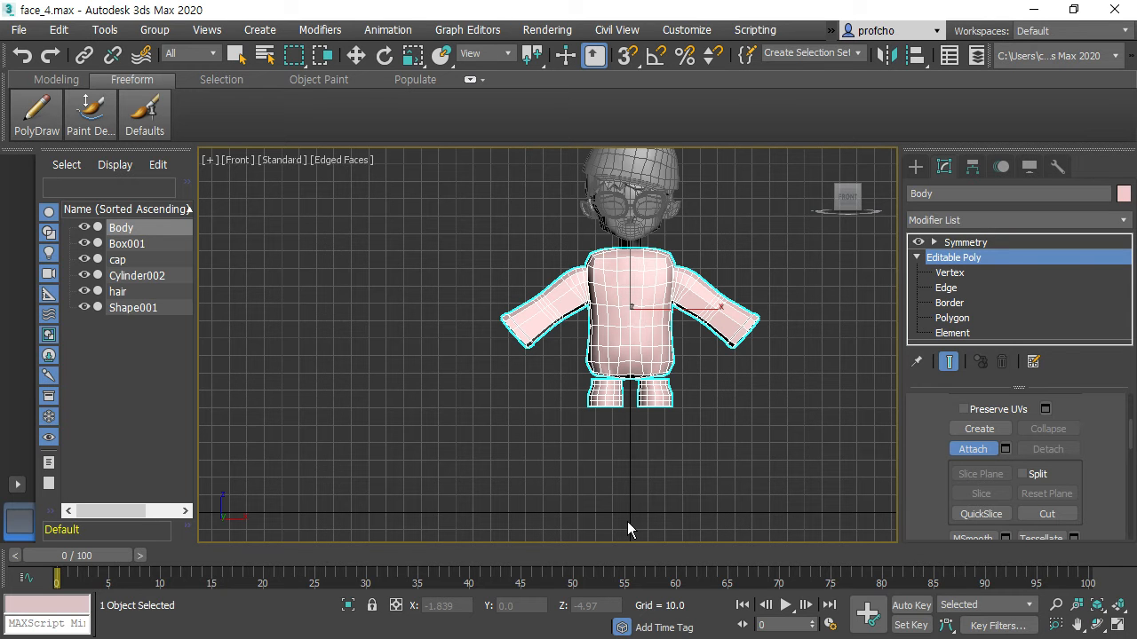
scroll(636, 452, "up", 5)
middle_click_drag(700, 357, 634, 515)
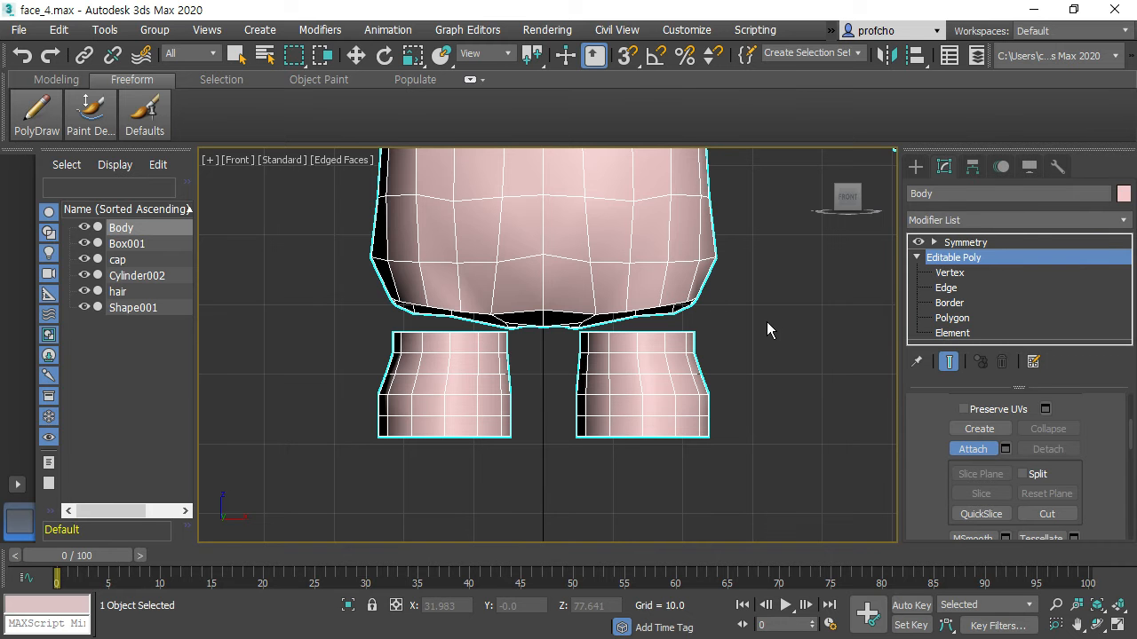
Delete the polygon capping the top of the attached leg cylinder in the perspective view
key("p")
middle_click_drag(729, 316, 660, 329, "alt")
mouse_move(693, 325)
middle_mouse_down("alt")
mouse_move(851, 256)
mouse_move(708, 323)
middle_mouse_up("alt")
left_click(952, 318)
left_click(616, 310)
key("Delete")
Switch the Body to vertex editing and target-weld a front rim vertex of the leg opening to the leg's top edge
mouse_move(576, 305)
middle_mouse_down("alt")
mouse_move(566, 282)
mouse_move(578, 269)
mouse_move(578, 290)
middle_mouse_up("alt")
key("1")
scroll(1091, 459, "down", 1)
scroll(1092, 459, "up", 10)
scroll(1106, 453, "up", 2)
scroll(1108, 455, "down", 5)
scroll(1105, 460, "down", 2)
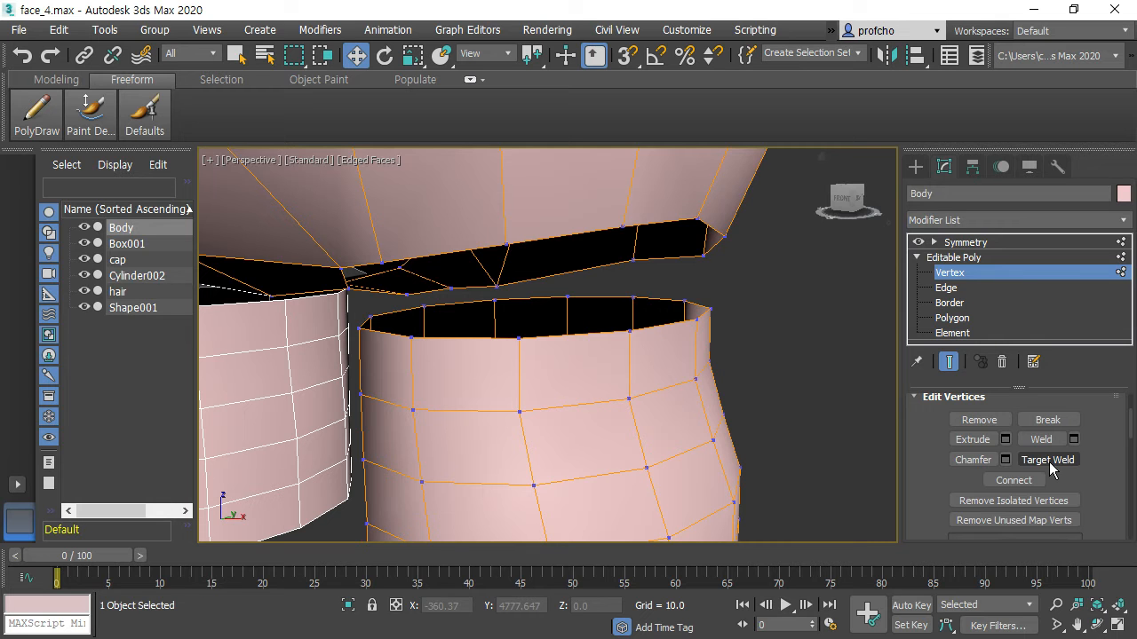
left_click(1048, 460)
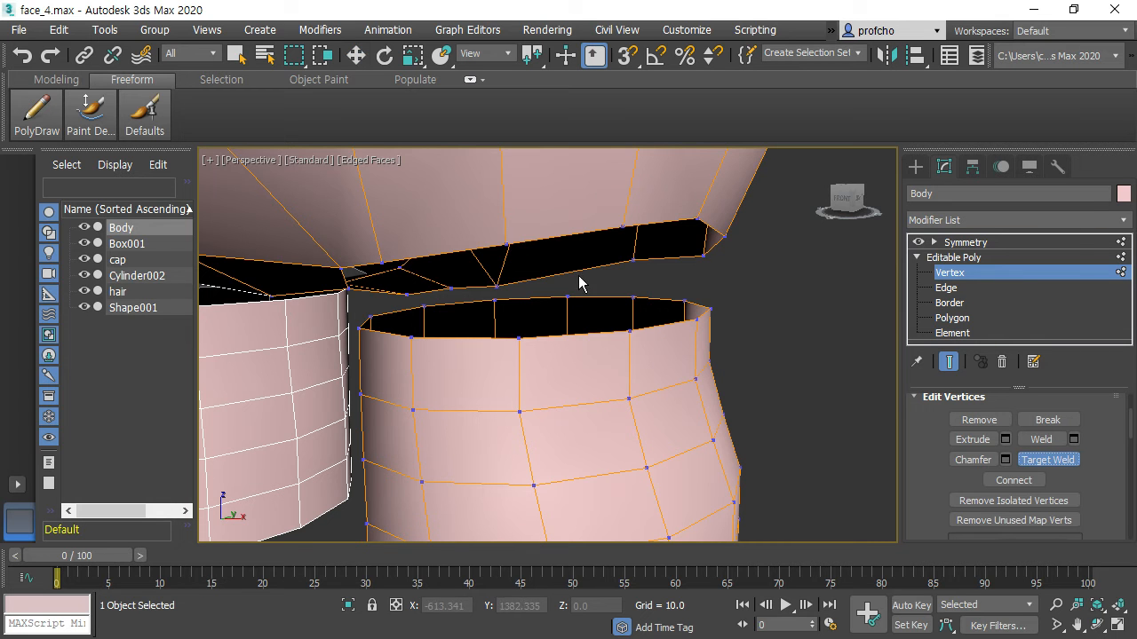
left_click(507, 243)
left_click(519, 337)
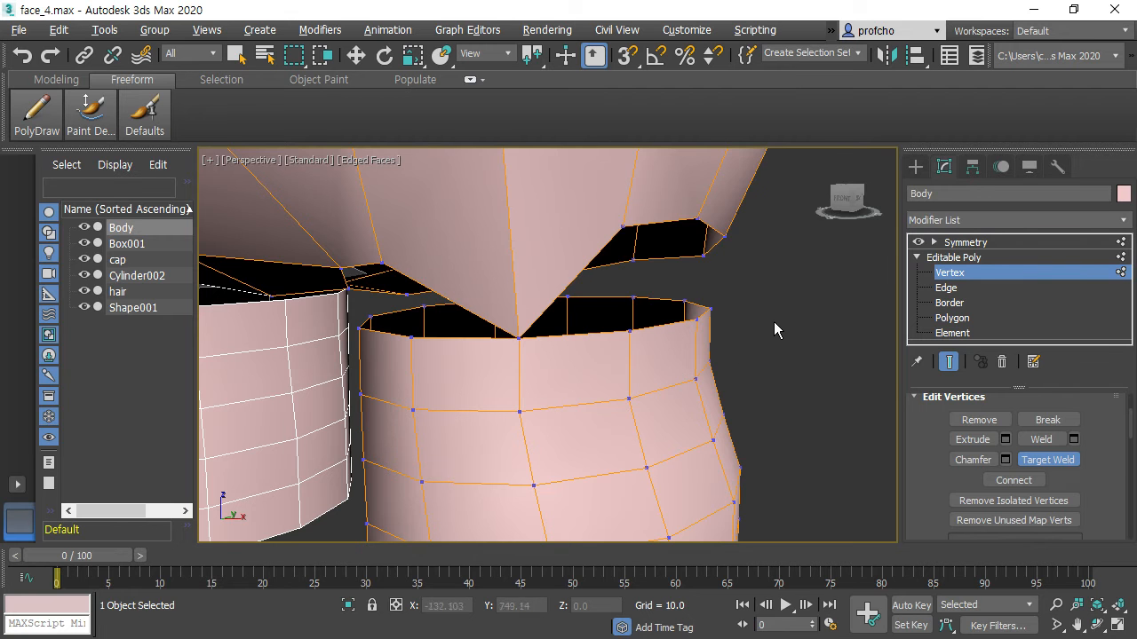
Target-weld three rim vertices around the outer side of the leg opening to the matching vertices on the leg's top edge
middle_click_drag(776, 328, 720, 338, "alt")
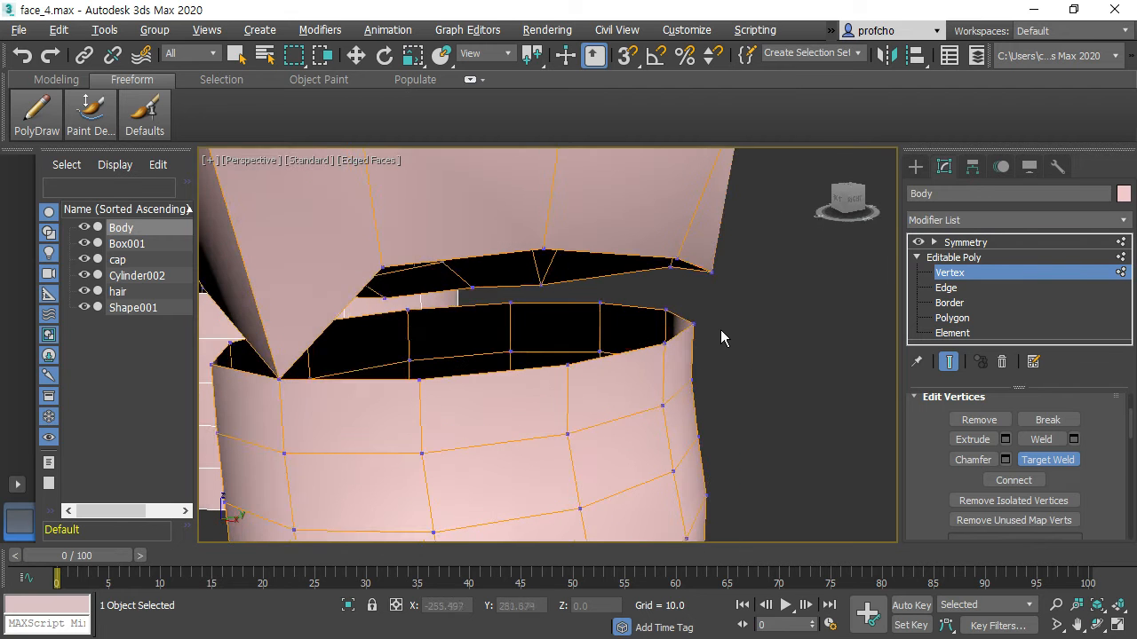
left_click(384, 266)
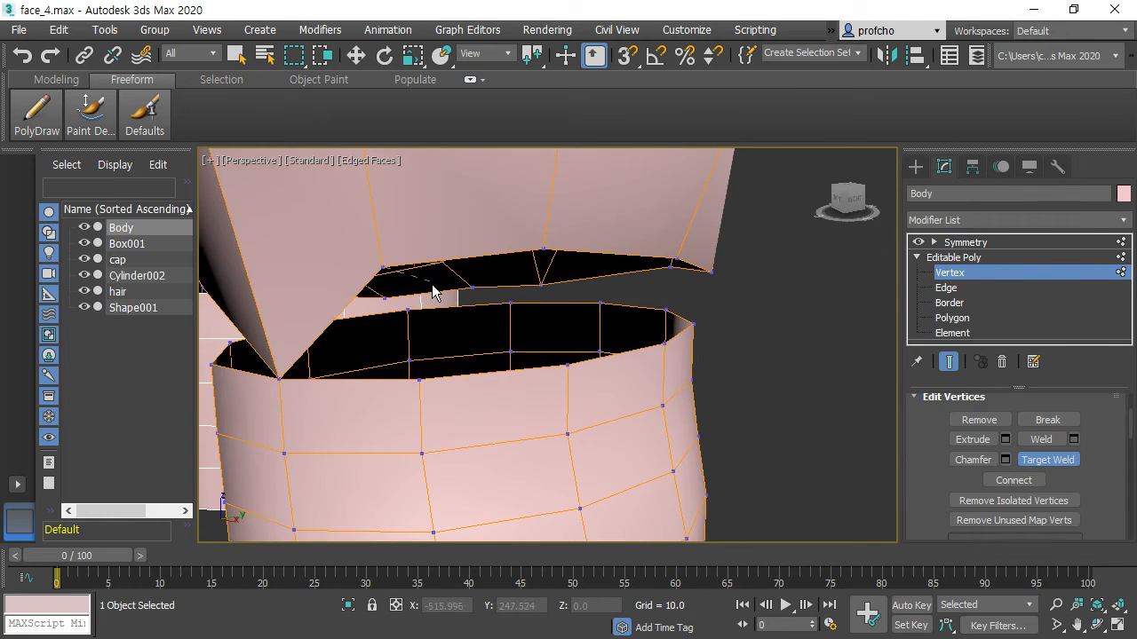
left_click(419, 379)
left_click(544, 249)
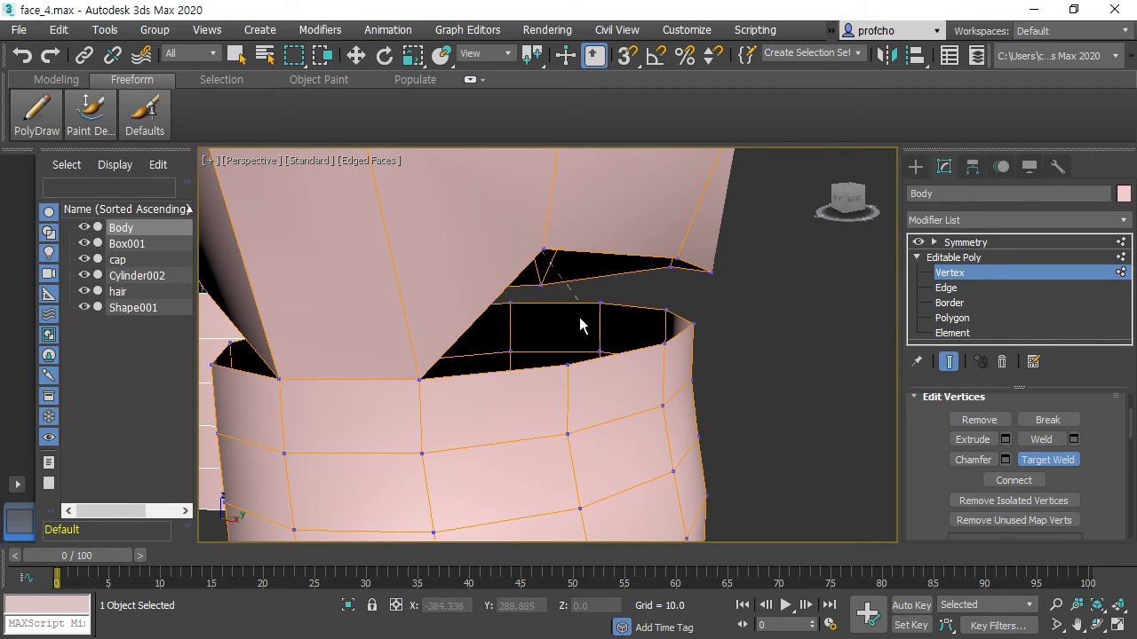
left_click(565, 366)
middle_click_drag(616, 373, 527, 219, "alt")
left_click(599, 271)
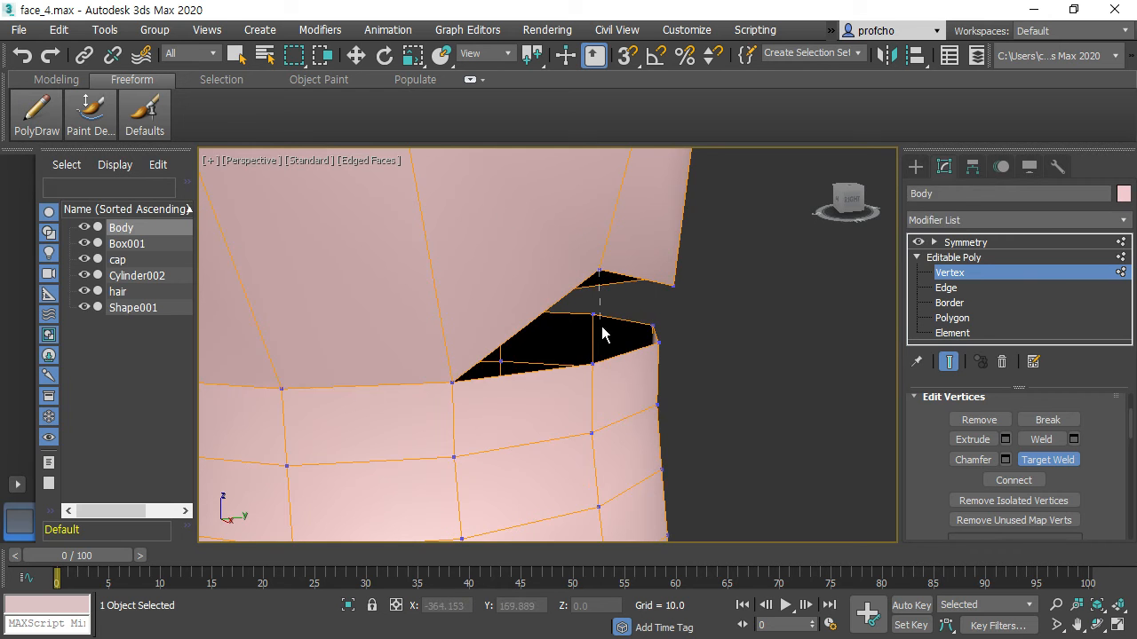
left_click(595, 362)
Target-weld two rim vertices at the back of the leg opening to the matching vertices on the leg's top edge
middle_click_drag(708, 347, 738, 314, "alt")
left_click(496, 306)
left_click(523, 382)
middle_click_drag(665, 310, 642, 310, "alt")
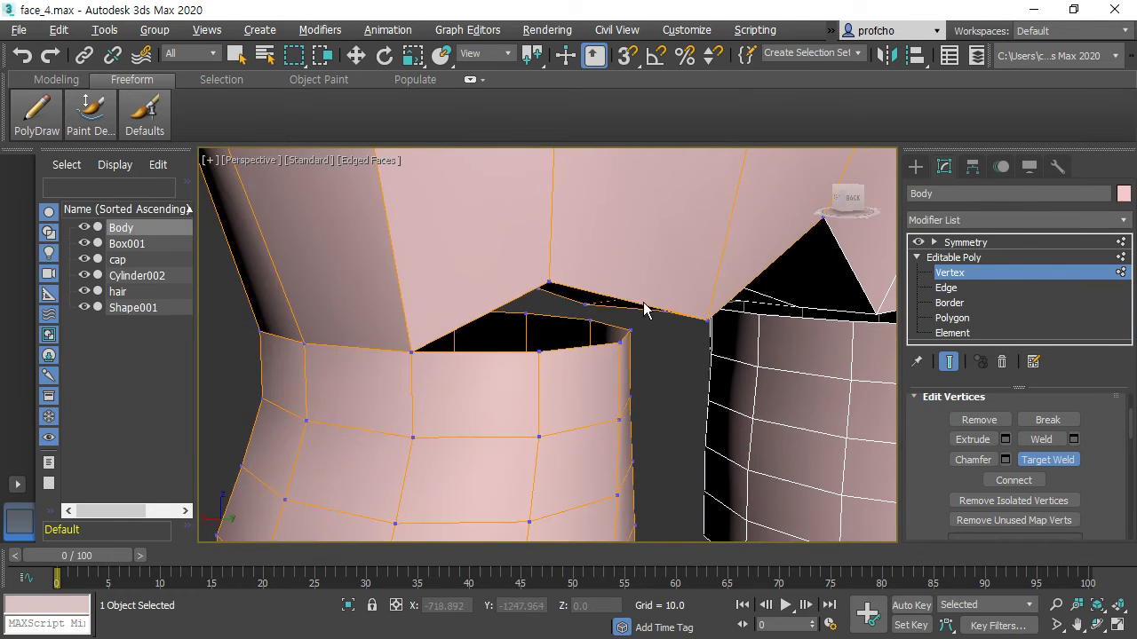
left_click(550, 283)
left_click(538, 349)
Target-weld the rim vertices along the inner back side of the leg opening to the matching vertices on the leg's top edge
middle_click_drag(656, 365, 553, 332, "alt")
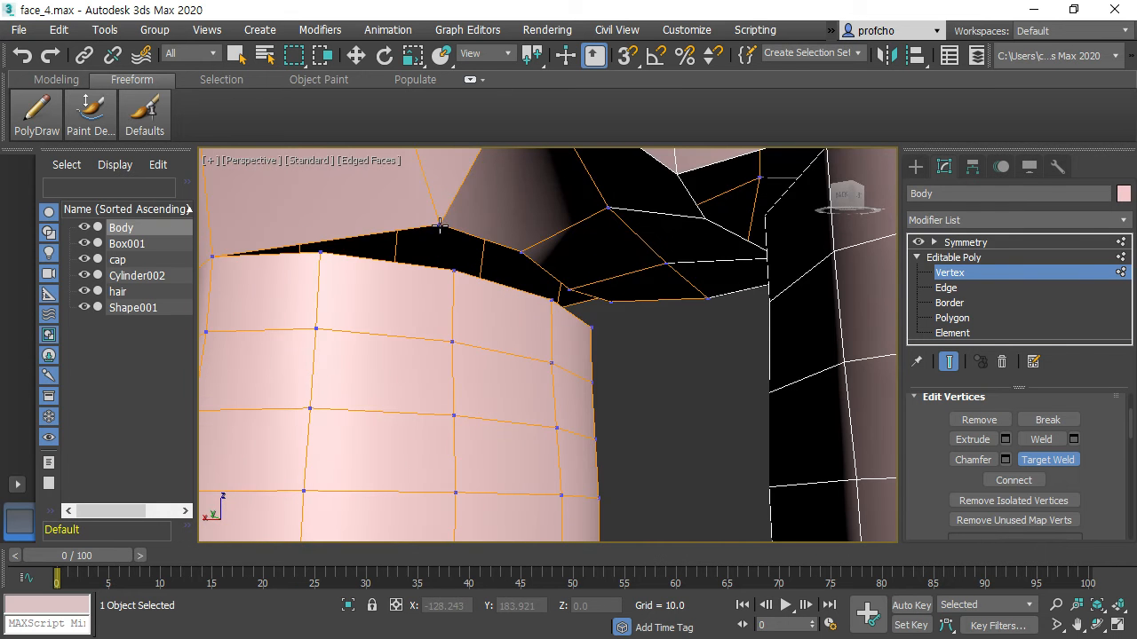
middle_click_drag(325, 254, 494, 254, "alt")
left_click(498, 259)
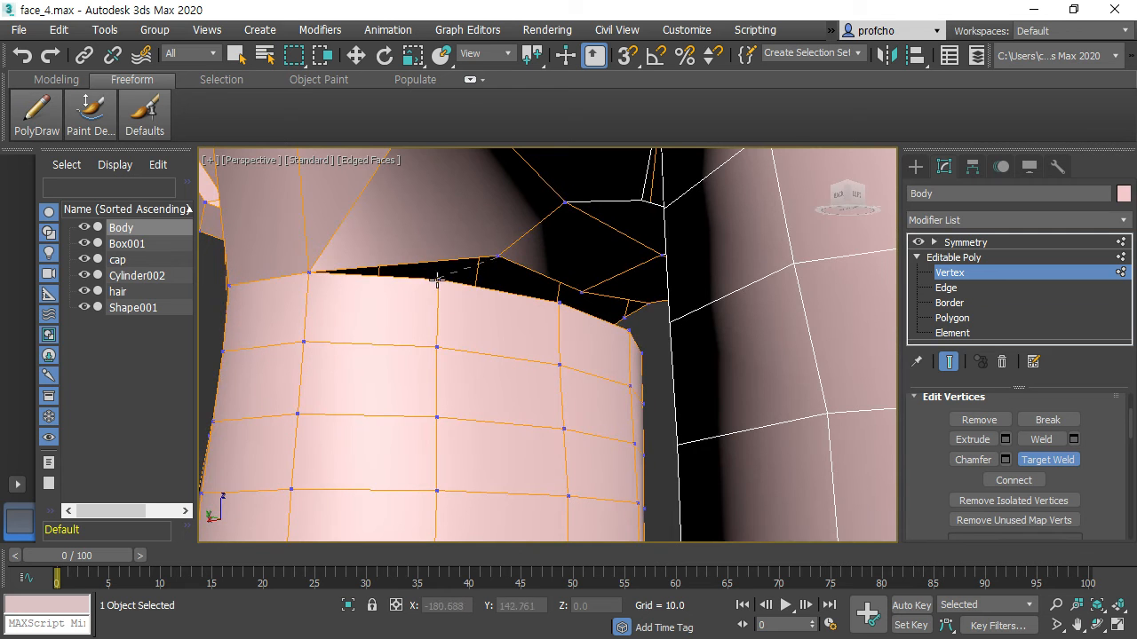
left_click(438, 281)
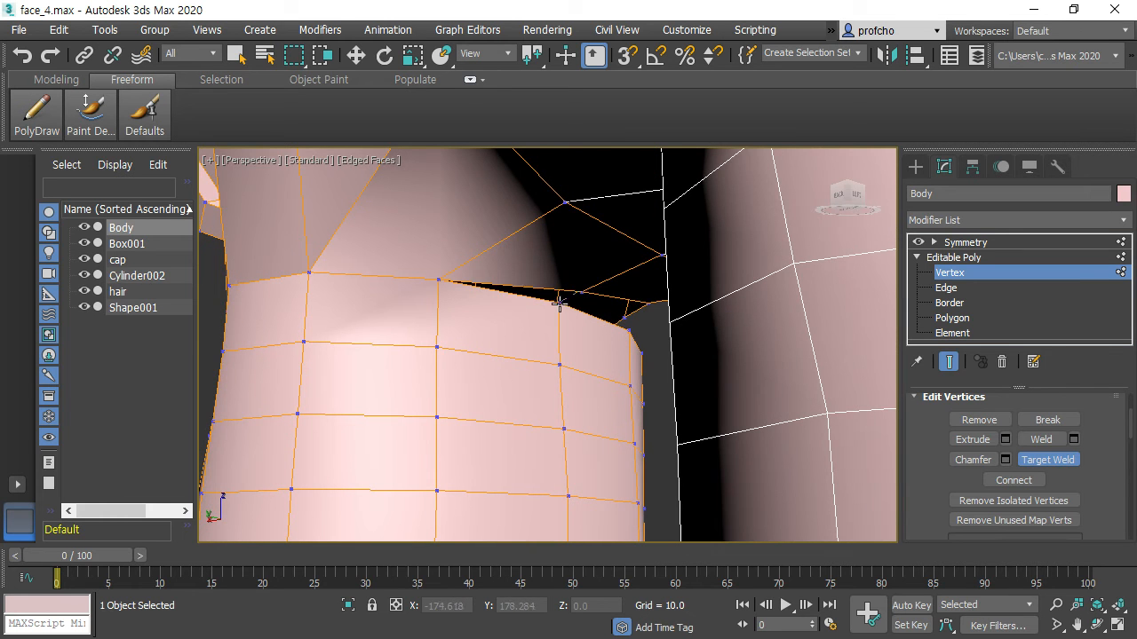
scroll(565, 306, "up", 3)
mouse_move(696, 315)
middle_mouse_down("alt")
mouse_move(639, 301)
mouse_move(689, 310)
middle_mouse_up("alt")
left_click(706, 294)
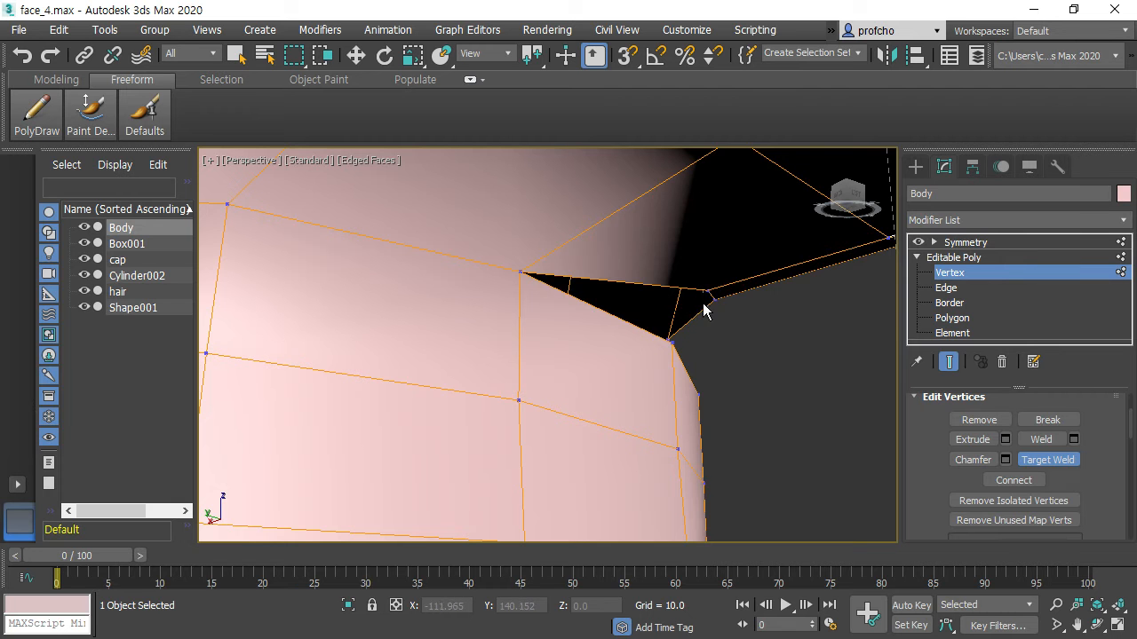
left_click(674, 342)
Target-weld the two remaining front rim vertices of the leg opening to the matching vertices on the leg's top edge
middle_click_drag(742, 340, 546, 321, "alt")
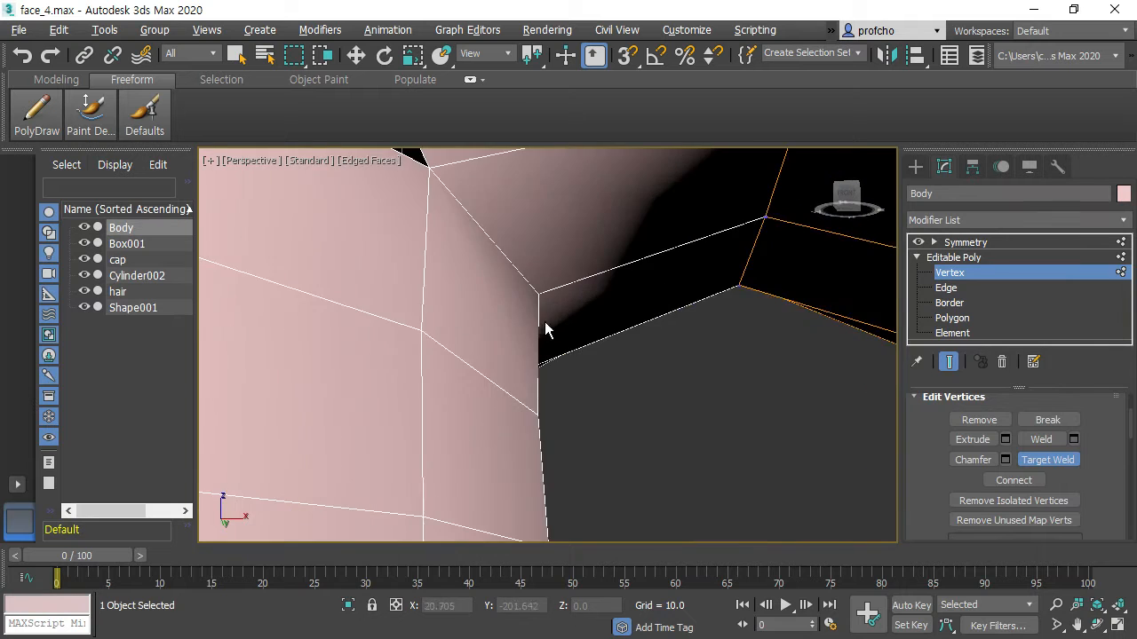
scroll(709, 361, "down", 6)
middle_click_drag(776, 382, 742, 342, "alt")
scroll(744, 348, "up", 3)
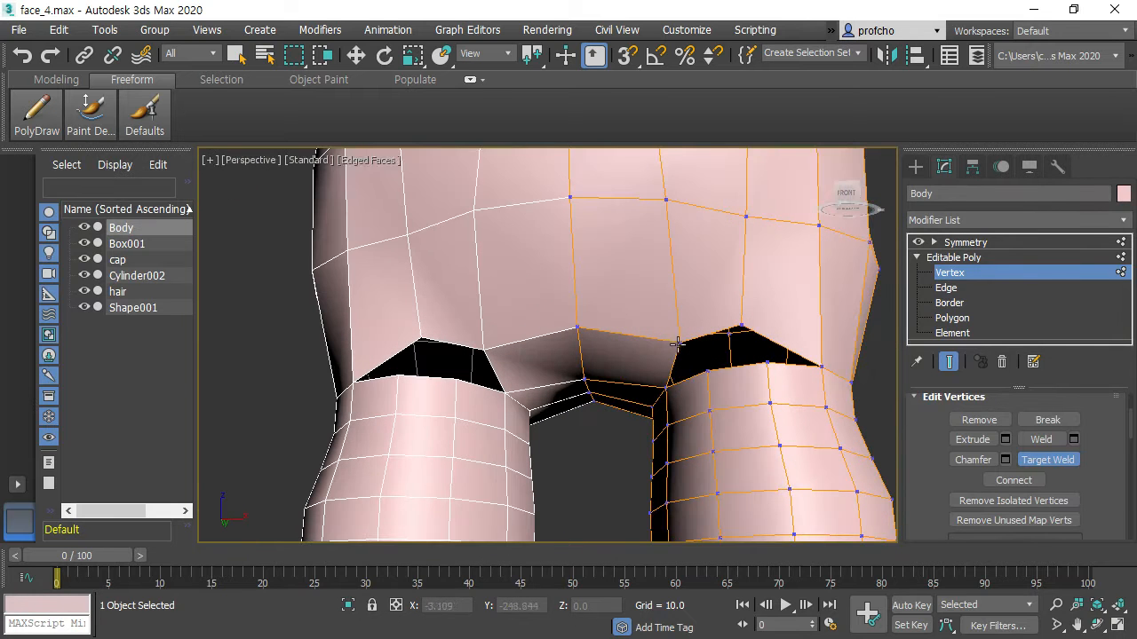
left_click(679, 343)
left_click(743, 327)
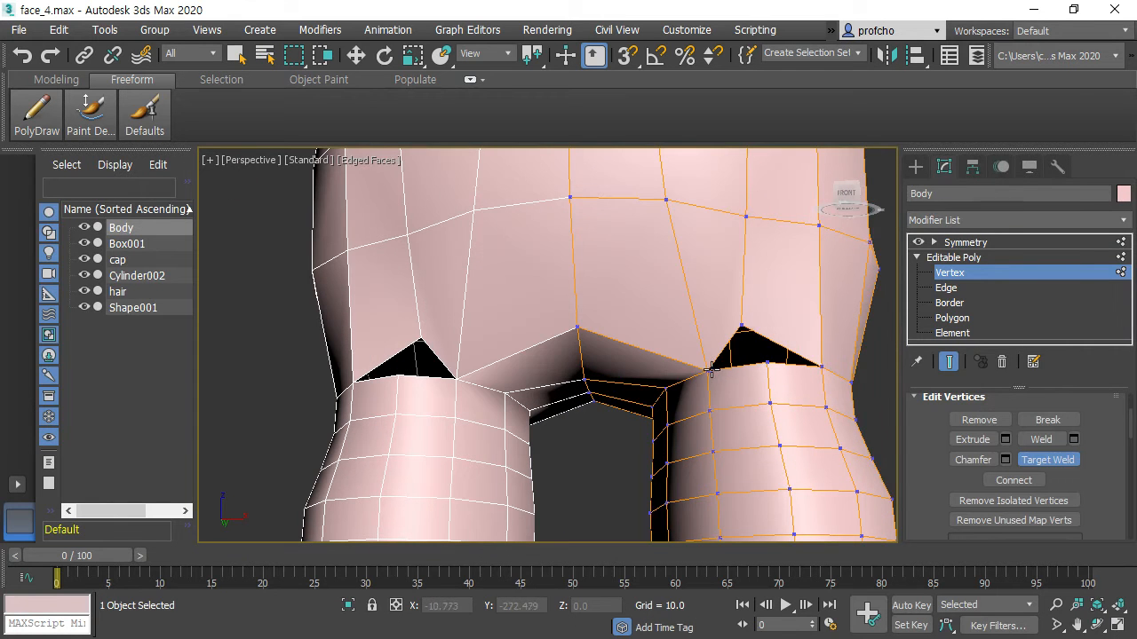
left_click(743, 328)
left_click(767, 363)
Switch the Body to edge editing and try selecting the ring of lengthwise edges between the hip and the leg's top edge
middle_click_drag(800, 353, 789, 317, "alt")
middle_click_drag(718, 350, 672, 302, "alt")
scroll(820, 357, "down", 5)
scroll(712, 426, "up", 4)
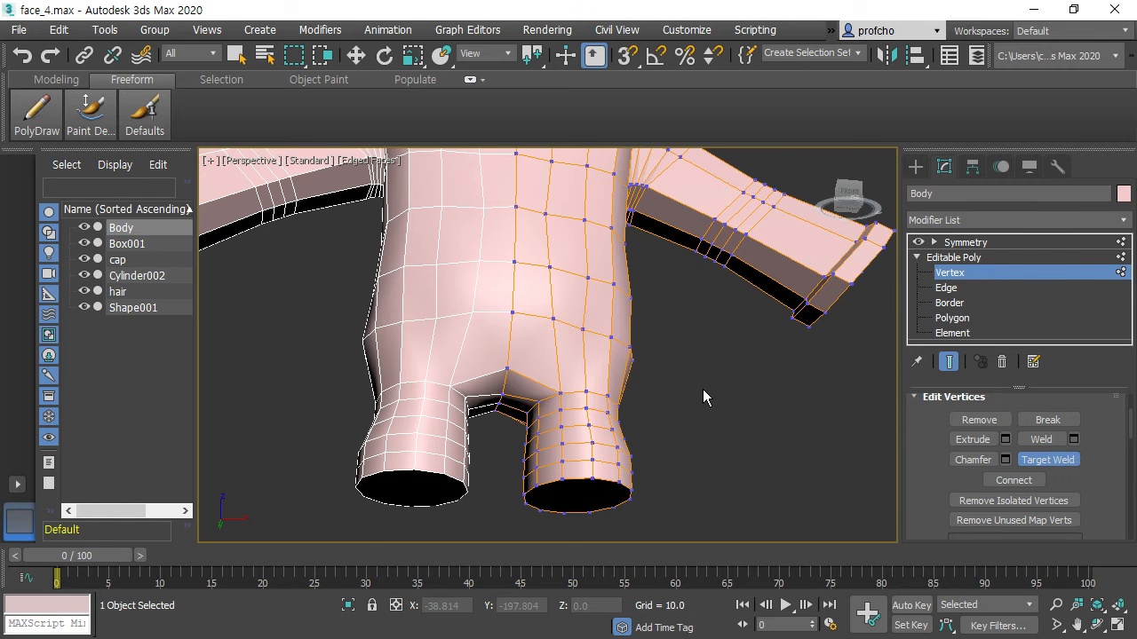
scroll(696, 393, "up", 3)
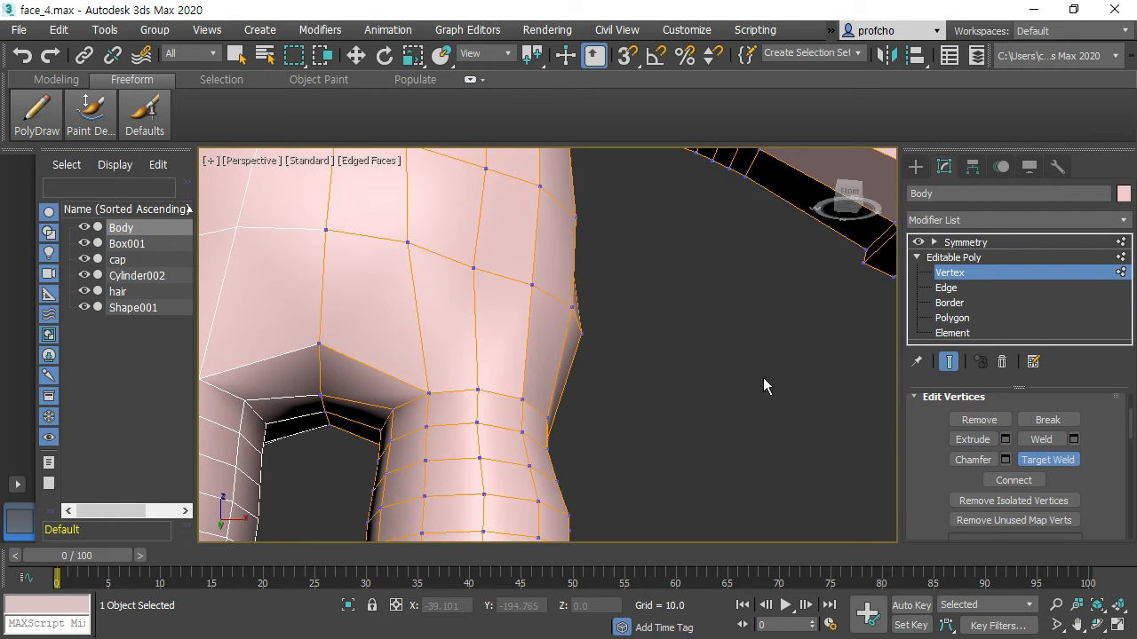
left_click(945, 288)
left_click_drag(370, 357, 348, 461)
left_click_drag(431, 323, 435, 323, "ctrl")
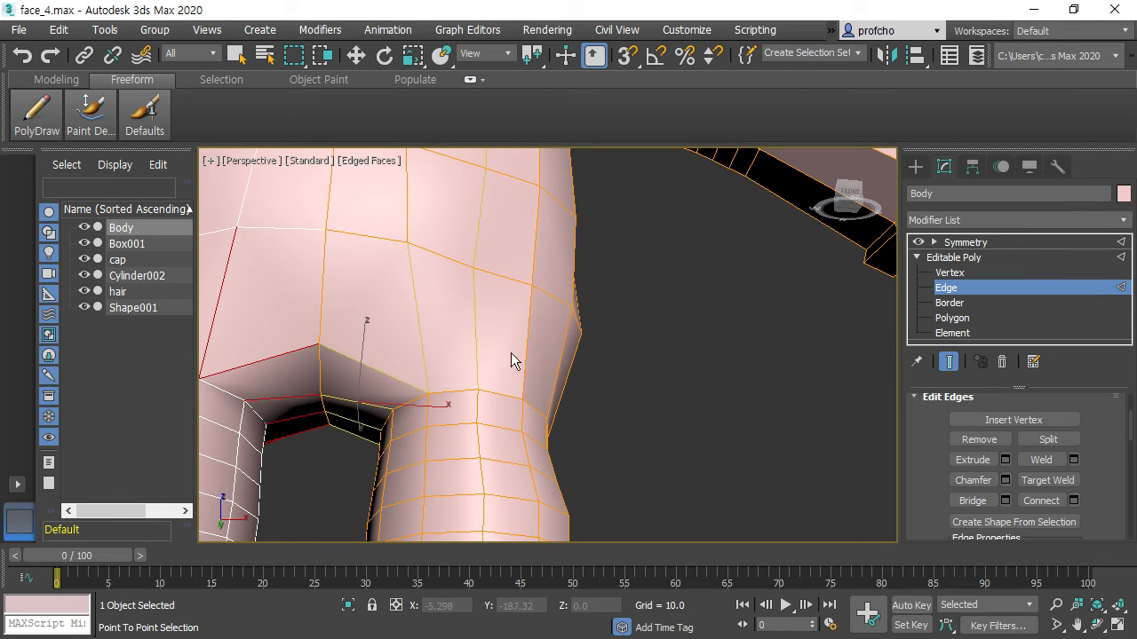
left_click(551, 361, "shift")
left_click(655, 387)
left_click(477, 347)
left_click(645, 396)
middle_click_drag(651, 395, 614, 427, "alt")
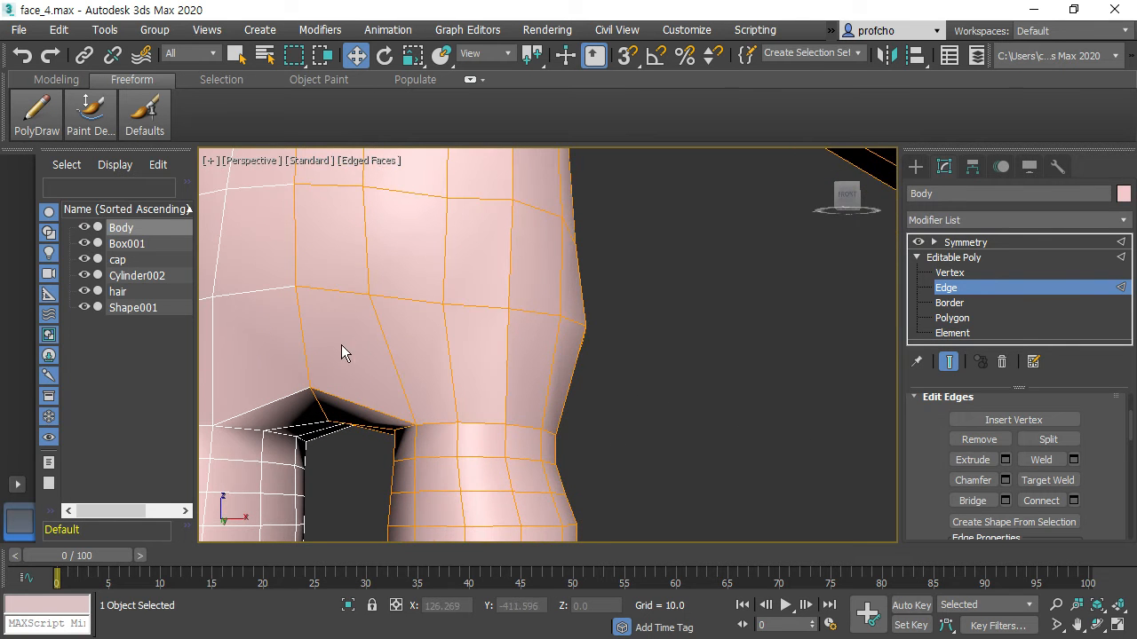
Select the ring of lengthwise edges around the hip above the leg and connect them with a new edge loop
left_click_drag(587, 379, 606, 382)
middle_click_drag(605, 382, 648, 497, "alt")
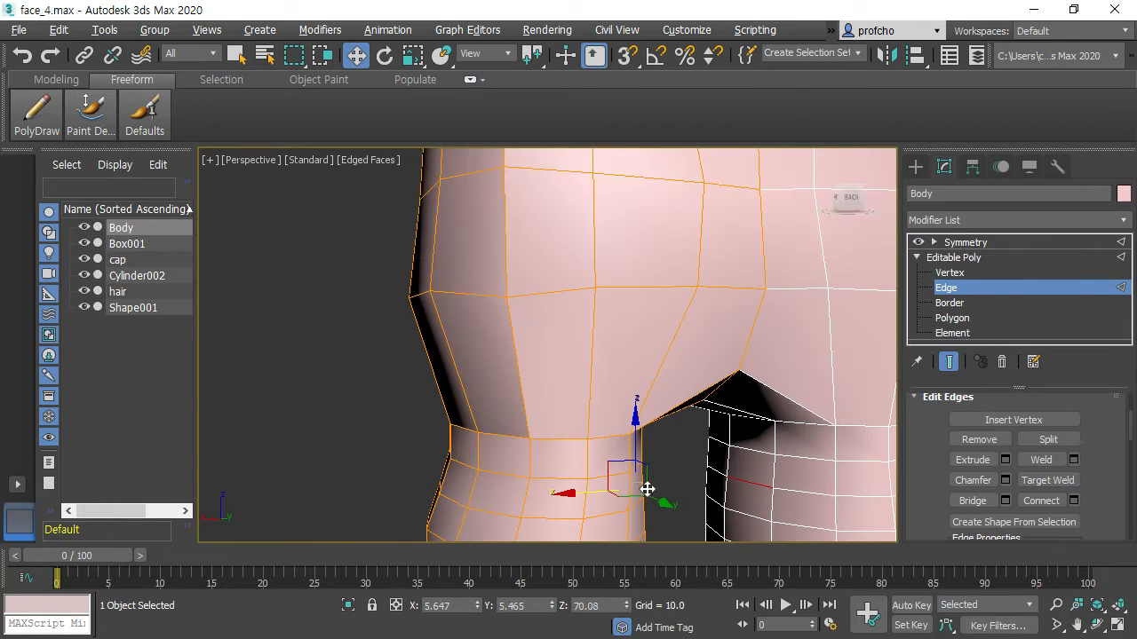
left_click_drag(389, 359, 688, 352)
middle_click_drag(401, 349, 691, 294, "alt")
middle_click_drag(627, 310, 362, 417, "alt")
left_click_drag(392, 417, 391, 375, "ctrl")
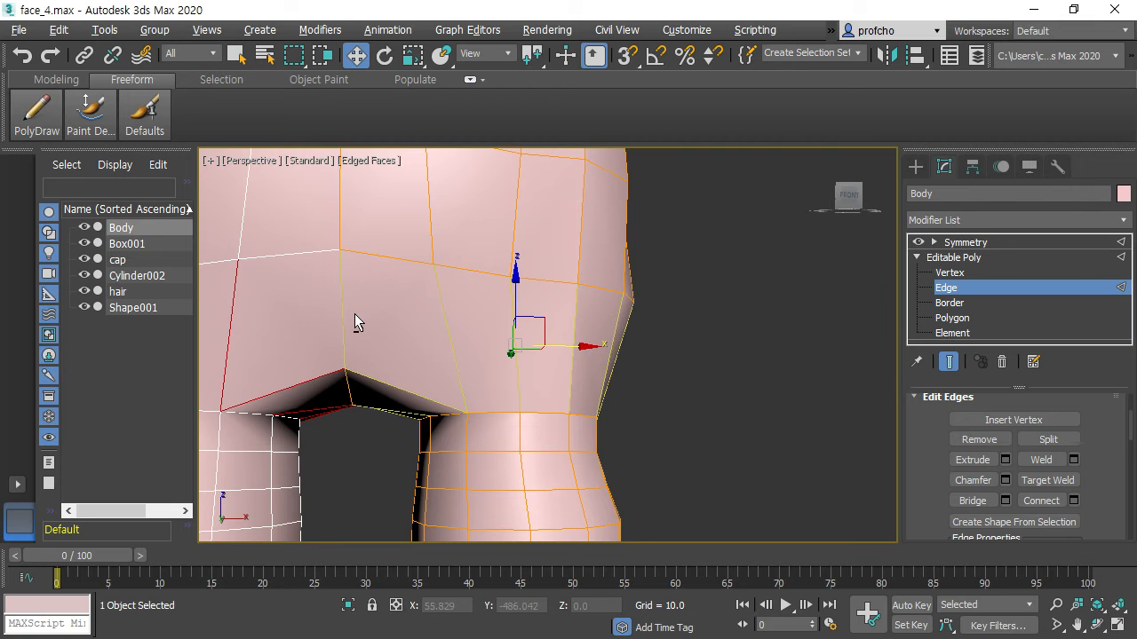
left_click(1050, 503)
left_click(786, 375)
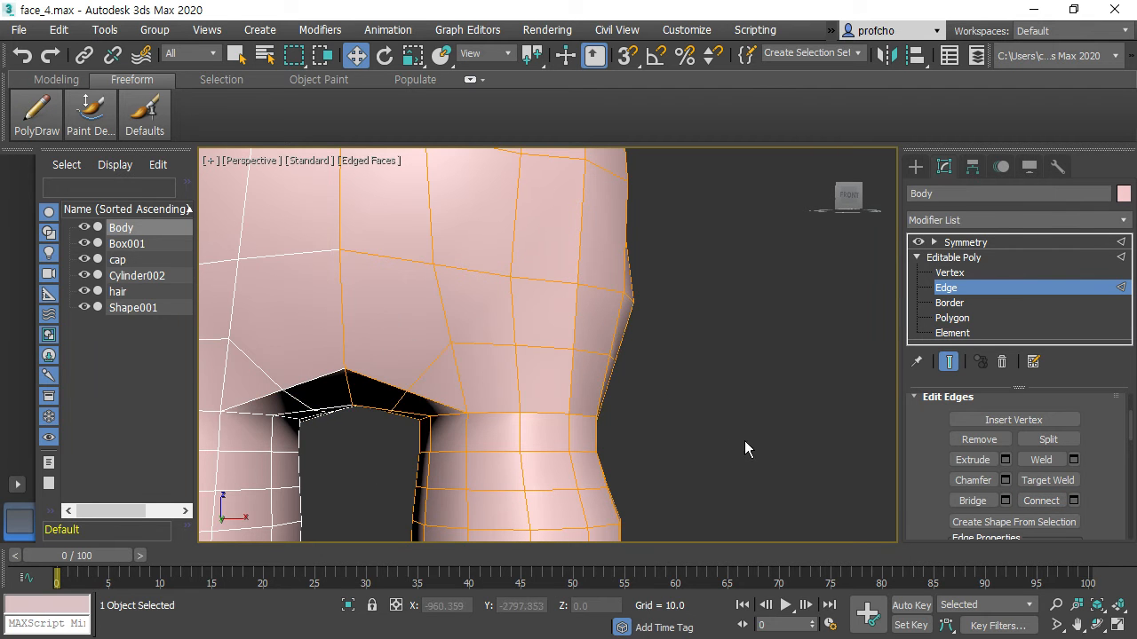
Select the new edge loop around the hip and scale it outward to round the hip
middle_click_drag(617, 375, 610, 380, "alt")
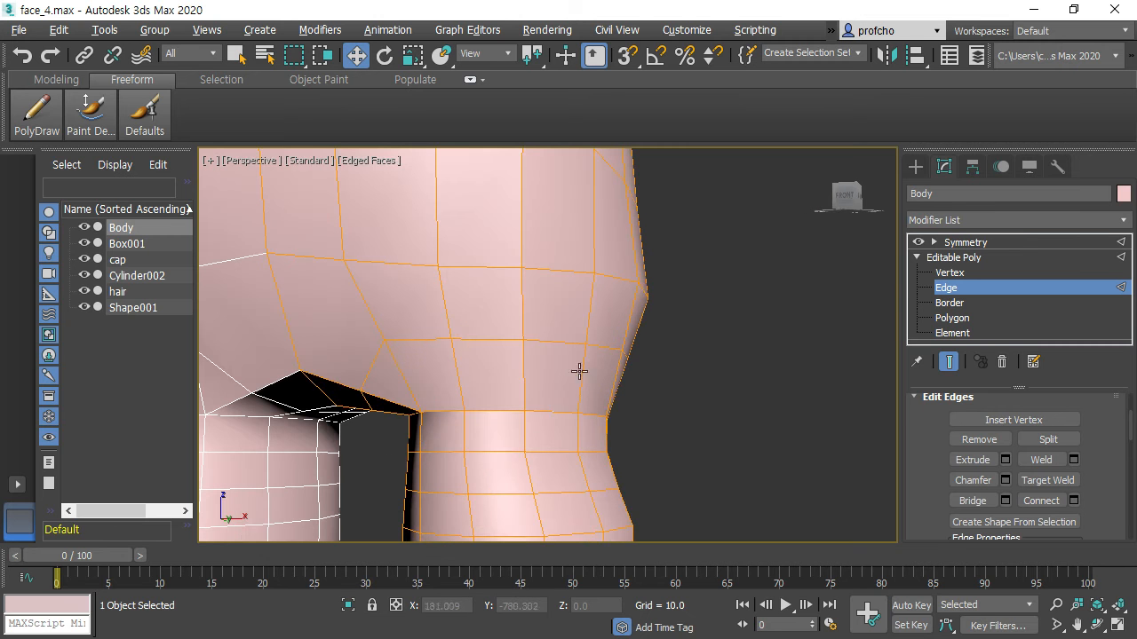
middle_click_drag(452, 368, 705, 363, "alt")
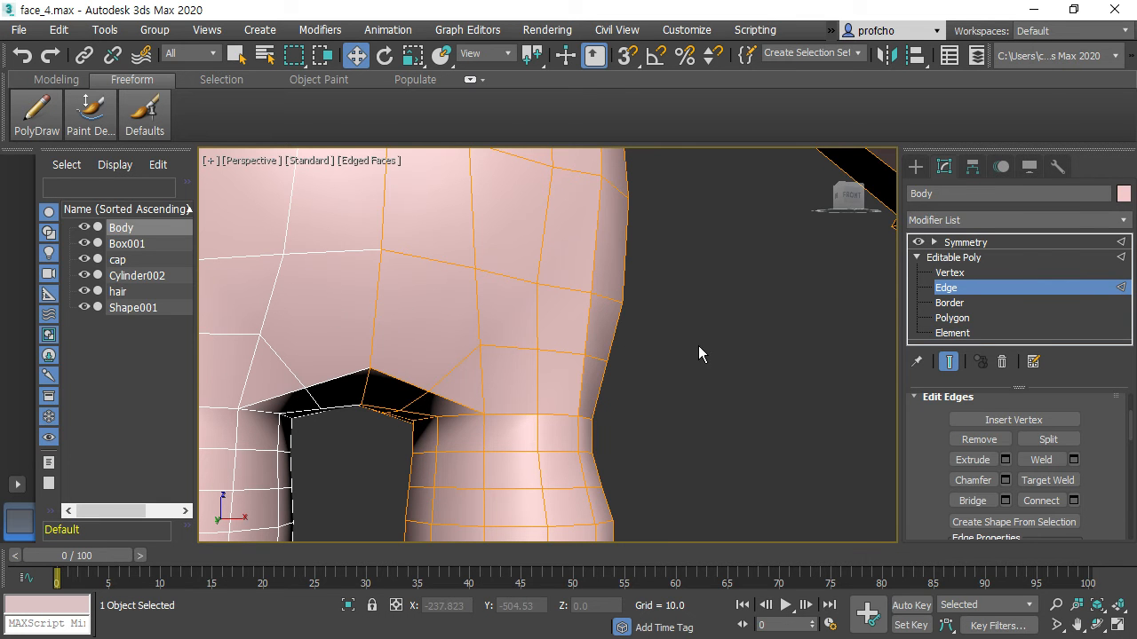
middle_click_drag(652, 398, 613, 381, "alt")
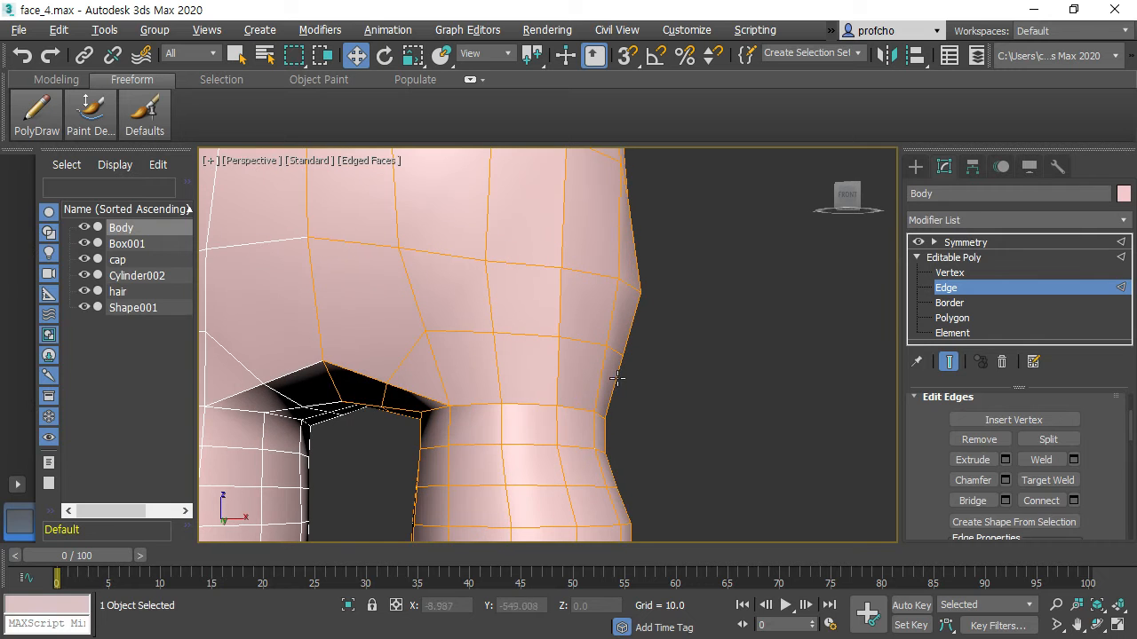
left_click(948, 303)
left_click(947, 291)
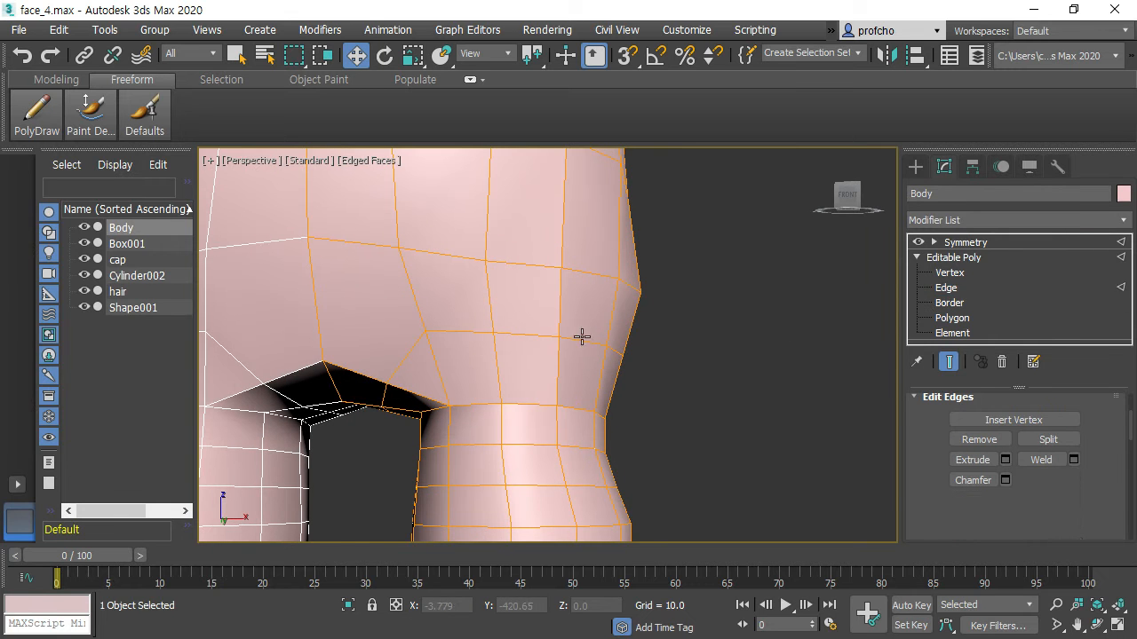
left_click(531, 336)
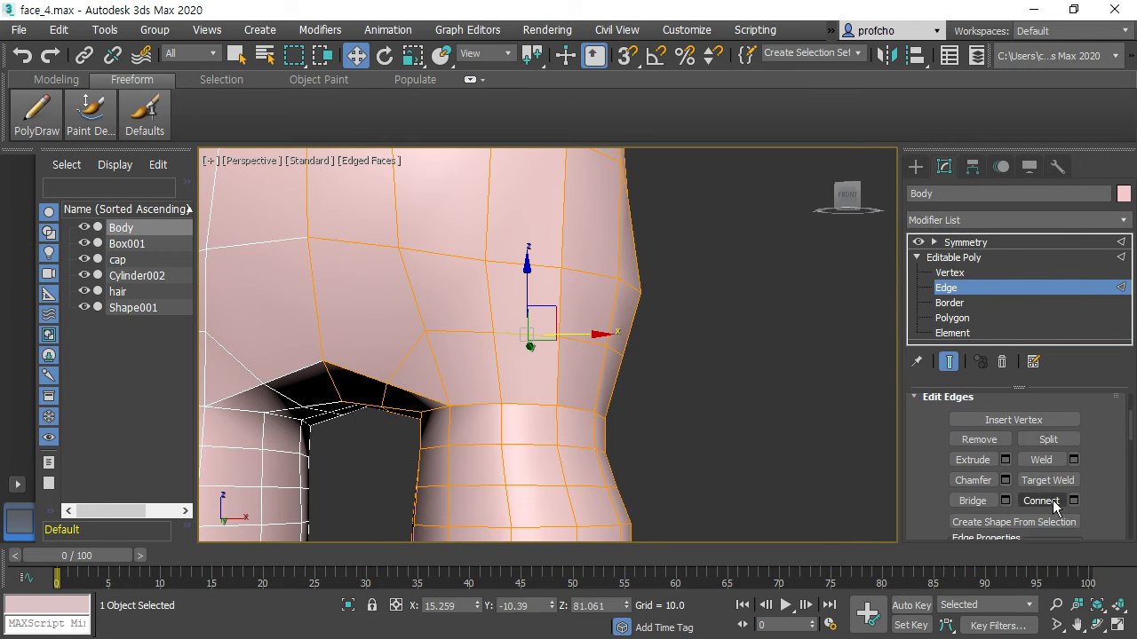
scroll(1101, 475, "up", 5)
scroll(1106, 470, "down", 1)
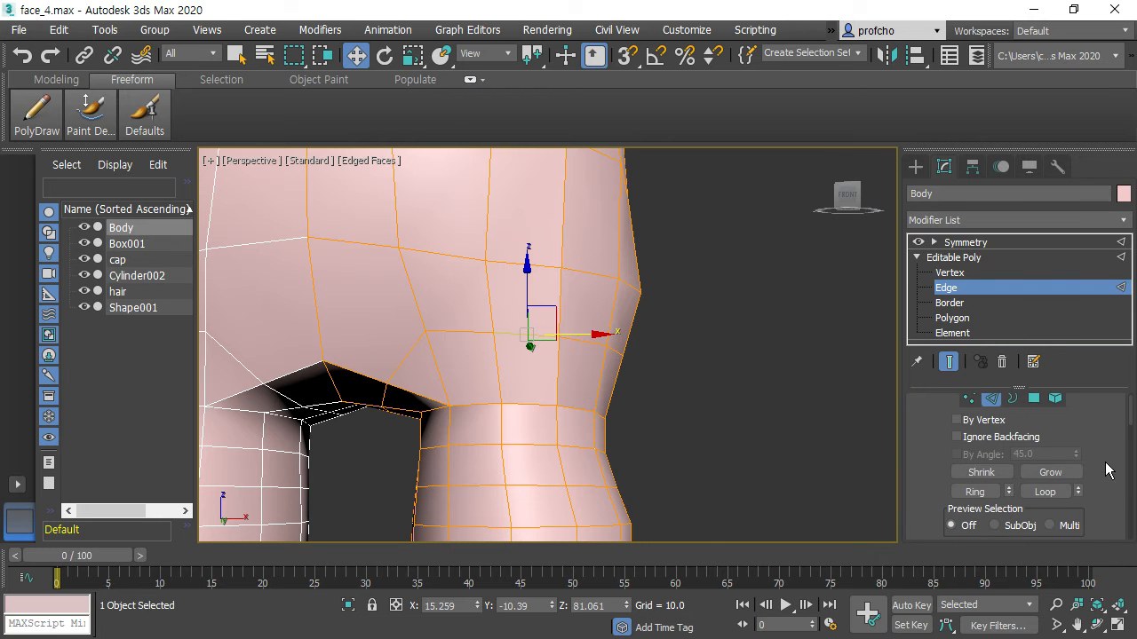
left_click(1043, 492)
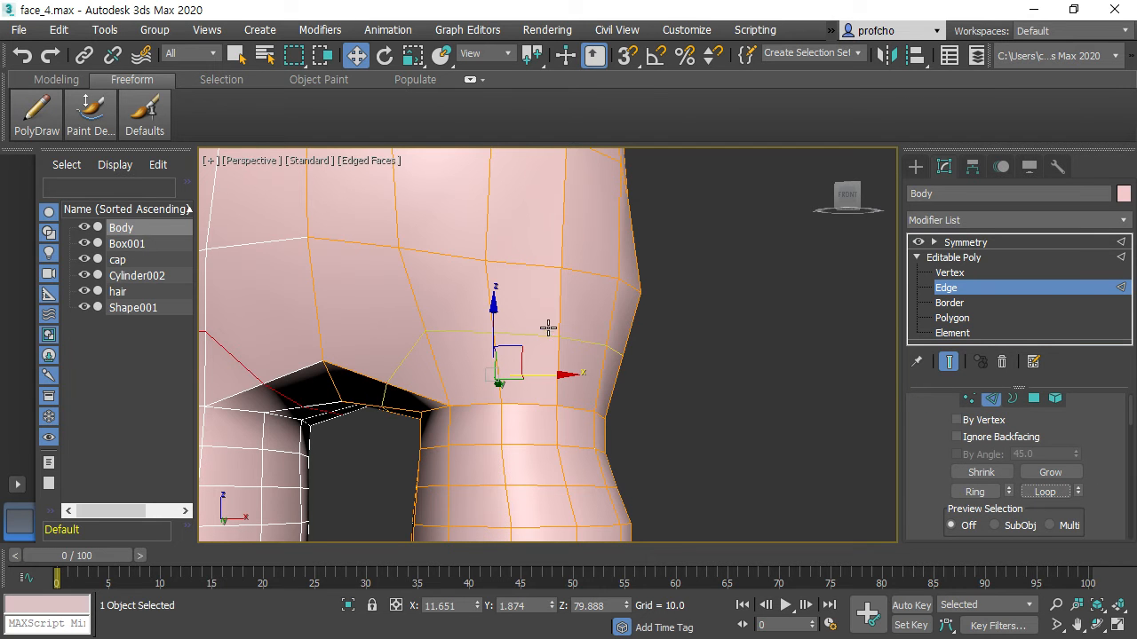
key("r")
left_click_drag(507, 386, 517, 374)
key("w")
Loop-select the edges where the leg meets the hip, starting from the front, and scale them slightly
scroll(662, 371, "down", 5)
middle_click_drag(769, 371, 685, 342, "alt")
scroll(684, 333, "up", 8)
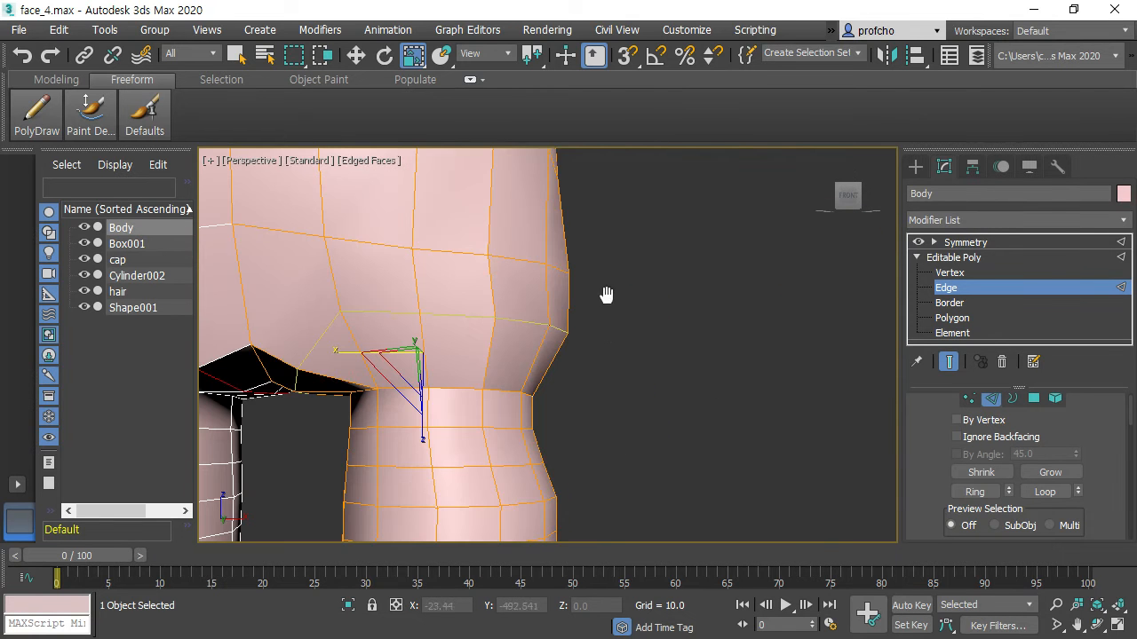
middle_click_drag(605, 298, 643, 274)
left_click(511, 353)
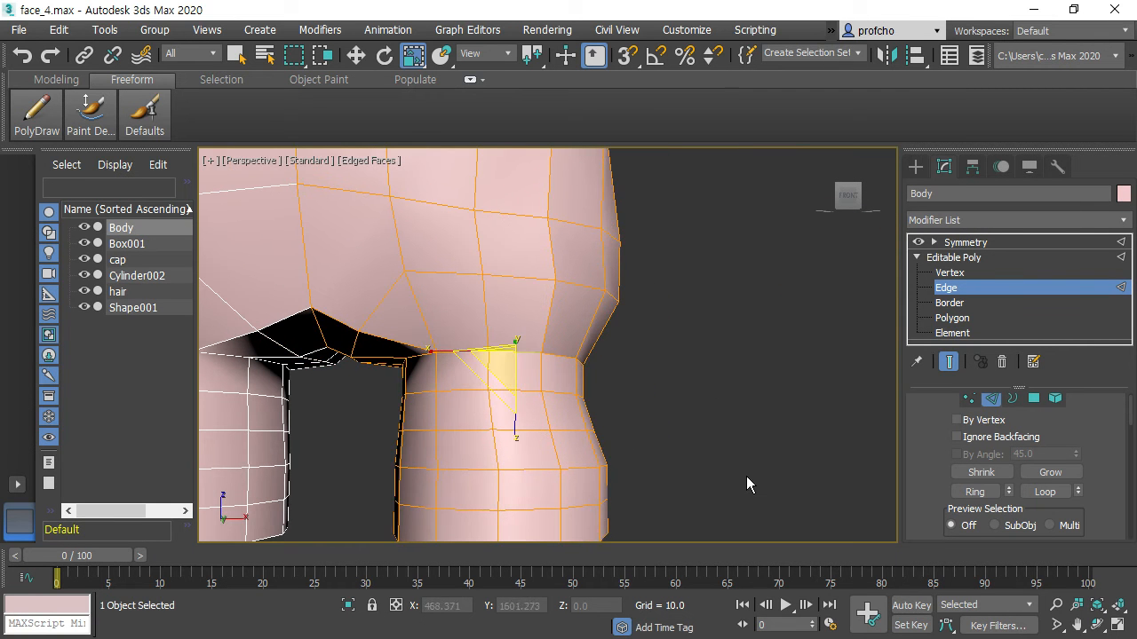
left_click(1046, 493)
left_click_drag(536, 358, 524, 371)
middle_click_drag(609, 363, 708, 348, "alt")
left_click(490, 323)
left_click(1053, 495)
left_click(1050, 493)
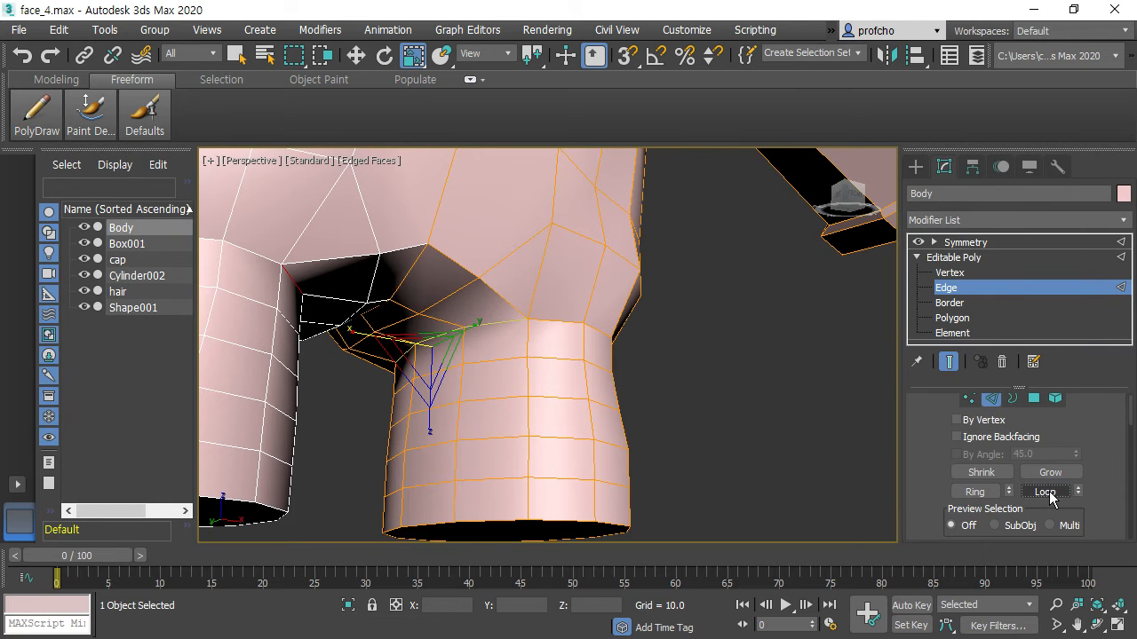
Add the remaining outer and back edges around the top of the leg to the joint loop selection
middle_click_drag(746, 400, 398, 343, "alt")
left_click(428, 315)
left_click(335, 317, "ctrl")
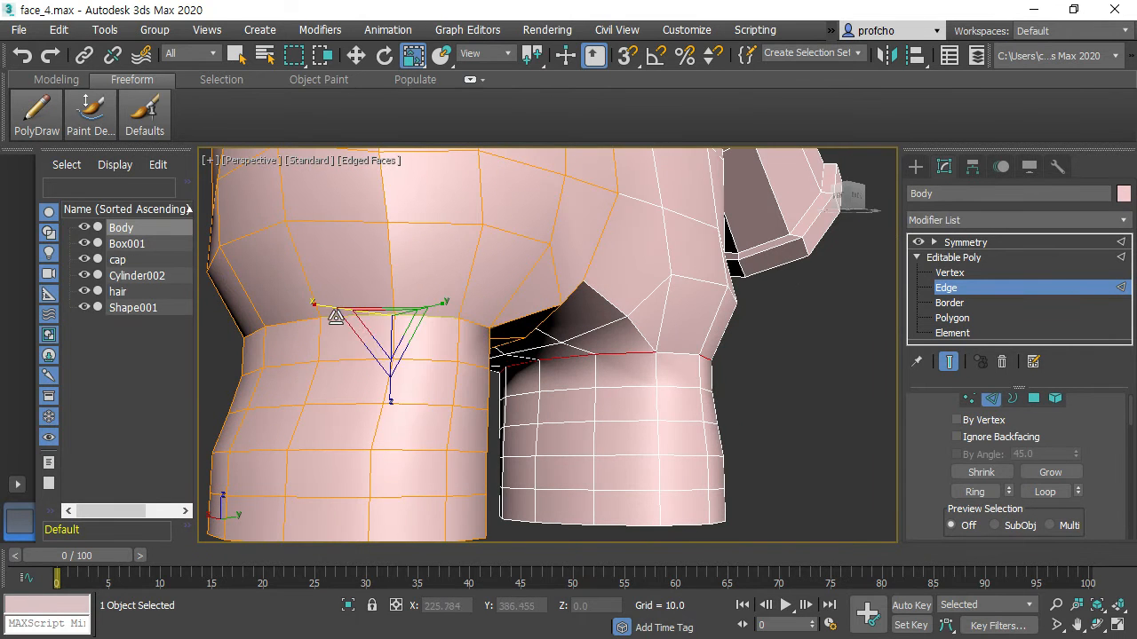
middle_click_drag(355, 305, 324, 350, "alt")
left_click(276, 350)
double_click(387, 348, "ctrl")
middle_click_drag(572, 359, 499, 326, "alt")
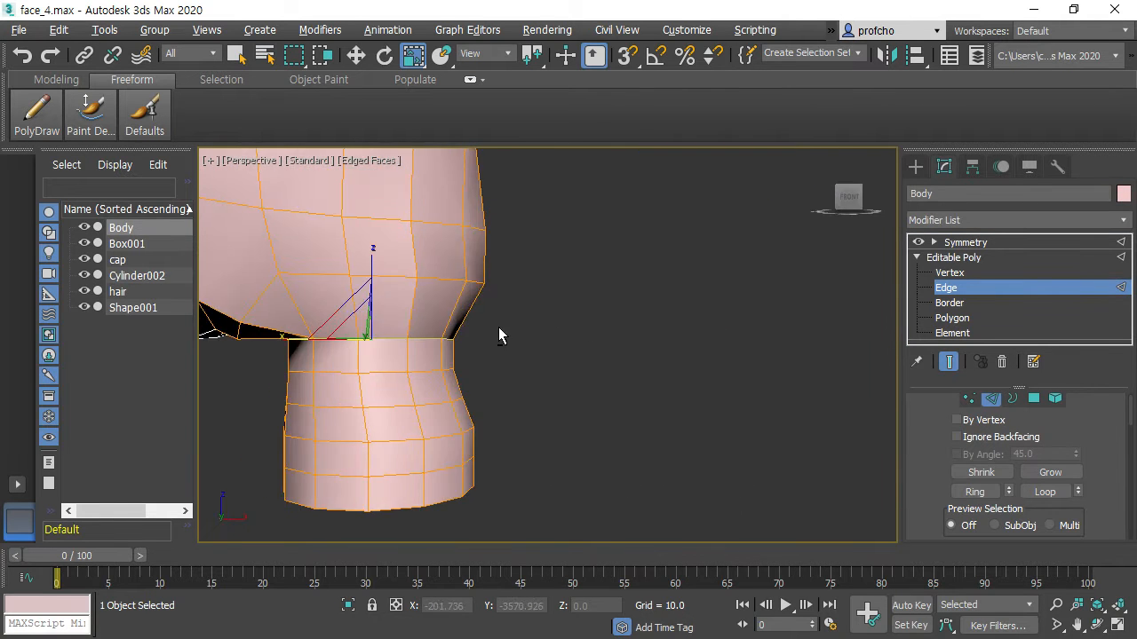
Enlarge the edge loop at the leg joint, lowering and tilting it slightly so the hip overhangs the leg
left_click_drag(367, 337, 375, 317)
key("w")
left_click_drag(373, 266, 374, 279)
key("e")
left_click_drag(432, 320, 432, 316)
middle_click_drag(536, 307, 428, 354, "alt")
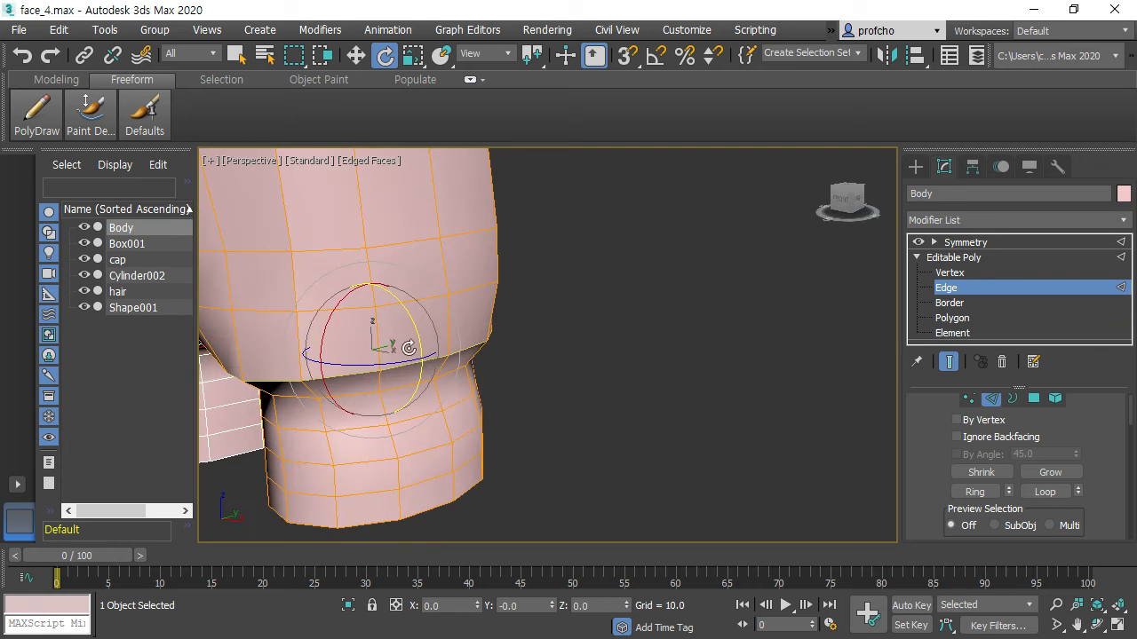
key("r")
left_click_drag(364, 349, 368, 328)
Switch to vertex editing and lower the front centre vertex of the crotch to round its arch
middle_click_drag(402, 289, 609, 290)
middle_click_drag(676, 339, 754, 302, "alt")
key("1")
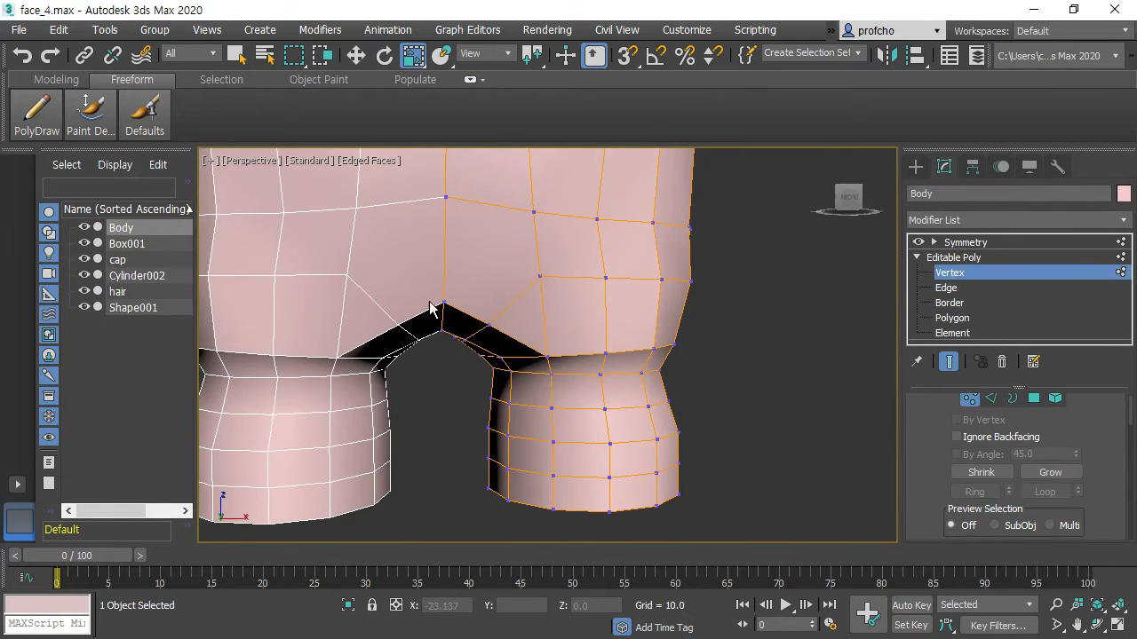
left_click_drag(453, 306, 445, 244)
key("w")
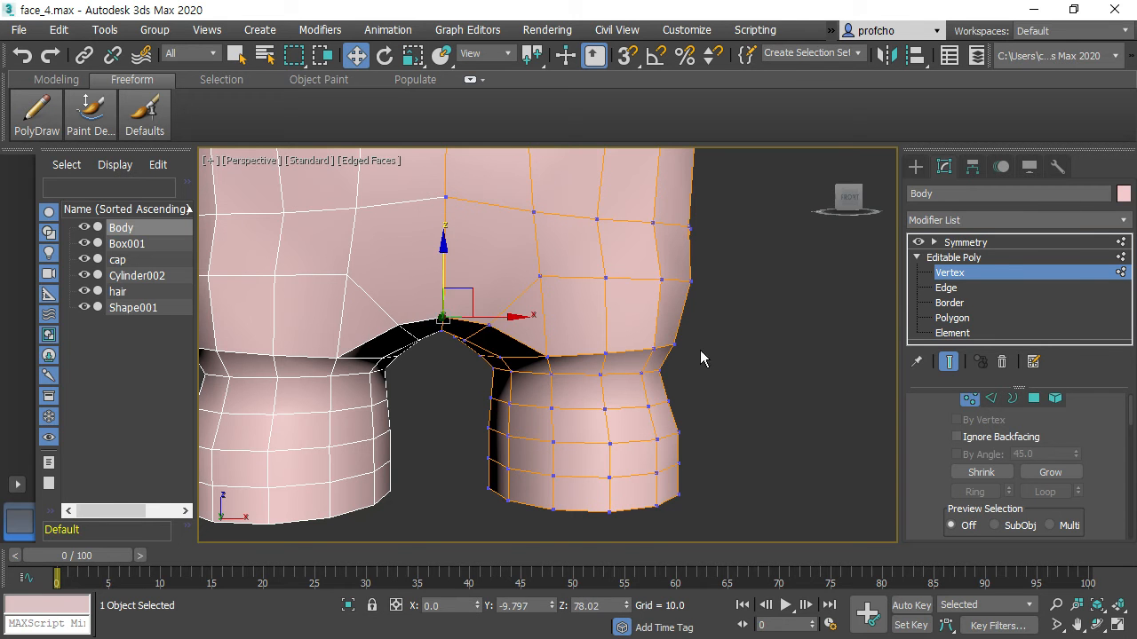
left_click(773, 353)
Move the Body's waist vertices inward to narrow the waist above the hips, and finish vertex editing with nothing selected
scroll(561, 385, "up", 3)
scroll(561, 385, "down", 8)
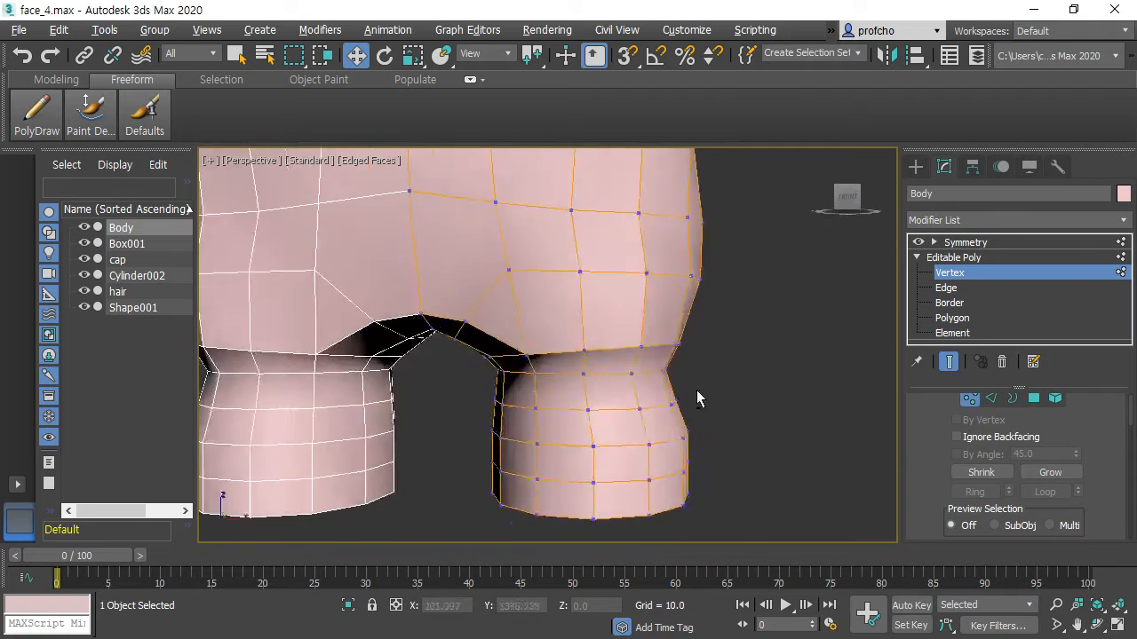
middle_click_drag(753, 400, 711, 389, "alt")
middle_click_drag(771, 324, 721, 408)
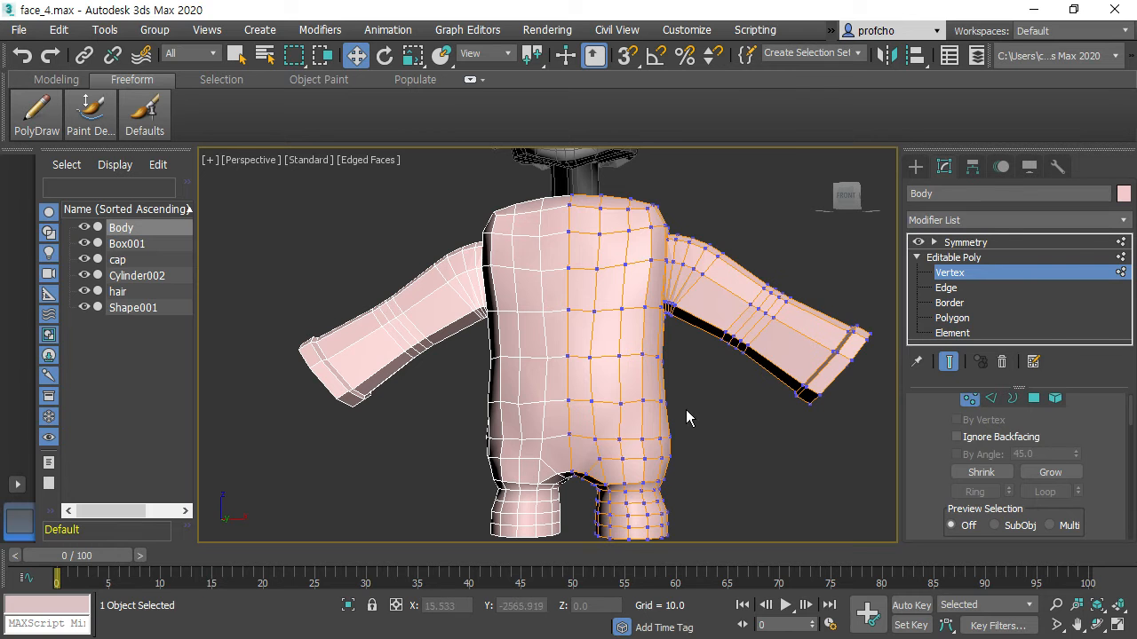
left_click_drag(582, 384, 697, 418)
left_click(622, 400)
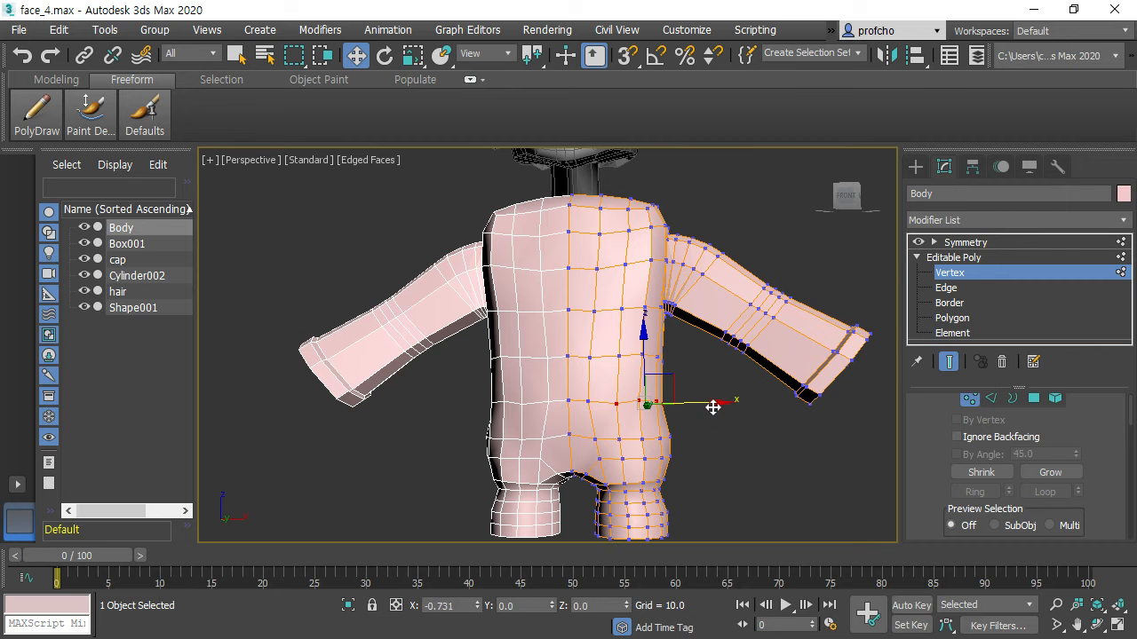
left_click(711, 384)
mouse_move(711, 383)
middle_mouse_down("alt")
mouse_move(755, 359)
mouse_move(840, 355)
mouse_move(865, 398)
mouse_move(368, 384)
mouse_move(717, 391)
middle_mouse_up("alt")
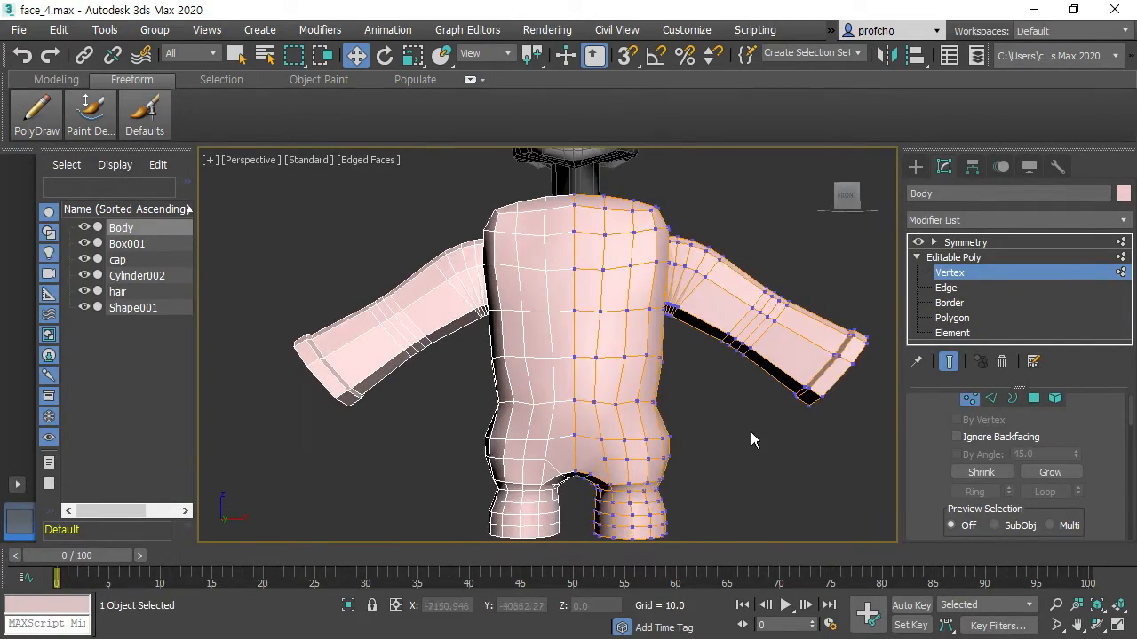
middle_click_drag(751, 433, 737, 340)
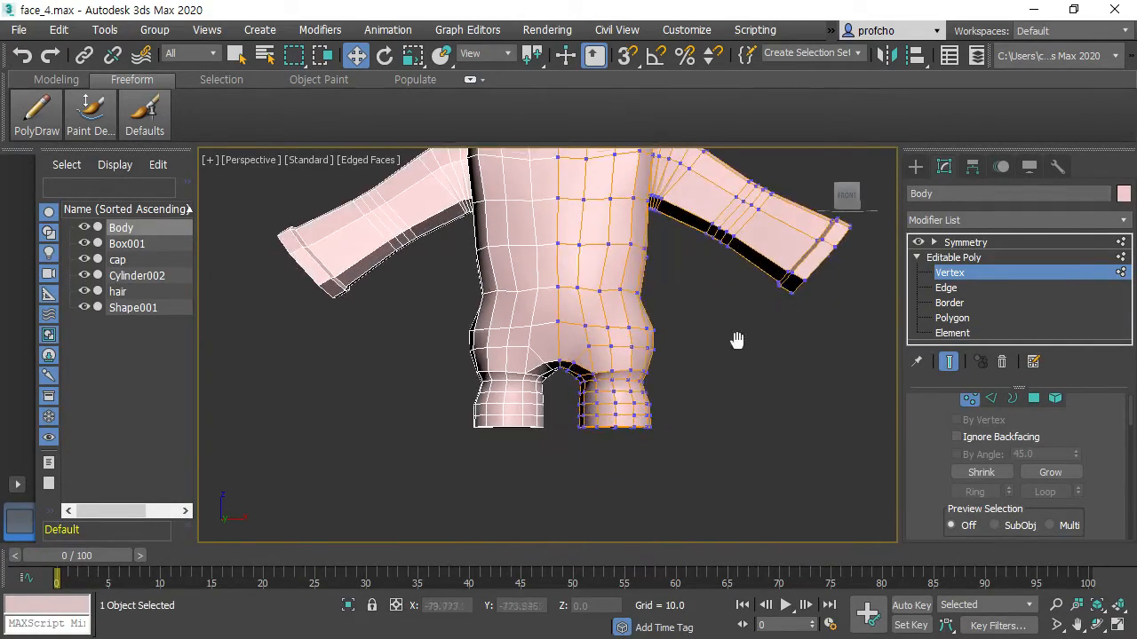
left_click(948, 272)
left_click(792, 386)
Examine the reshaped waist, hips and legs of the character from the front and up close
middle_click_drag(691, 258, 695, 380)
scroll(700, 388, "down", 5)
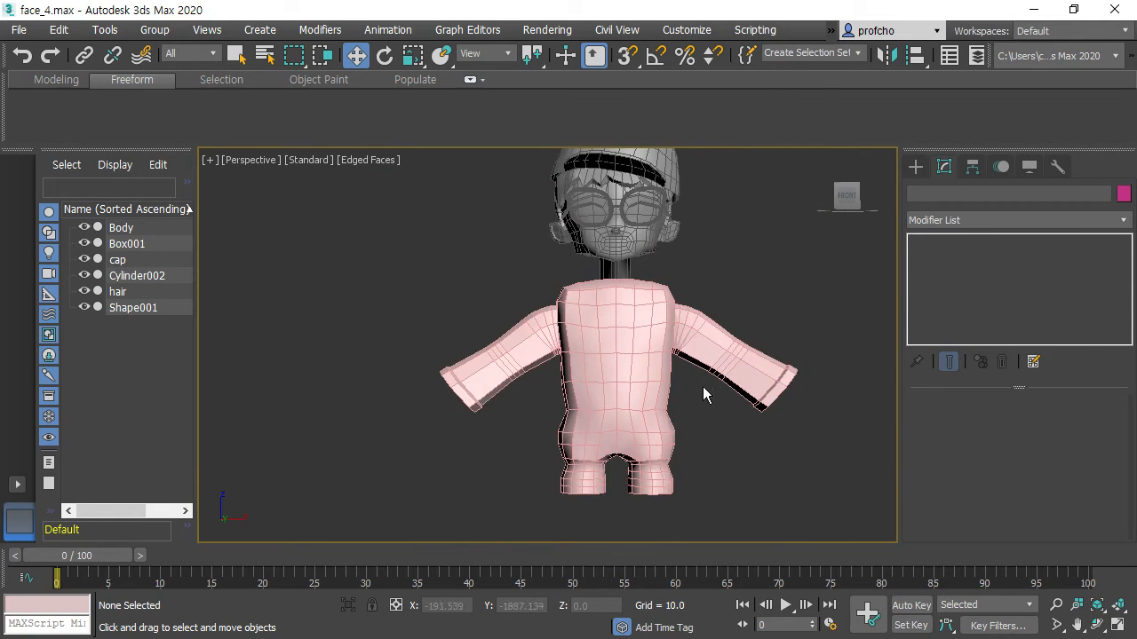
middle_click_drag(707, 482, 695, 392)
scroll(695, 393, "up", 5)
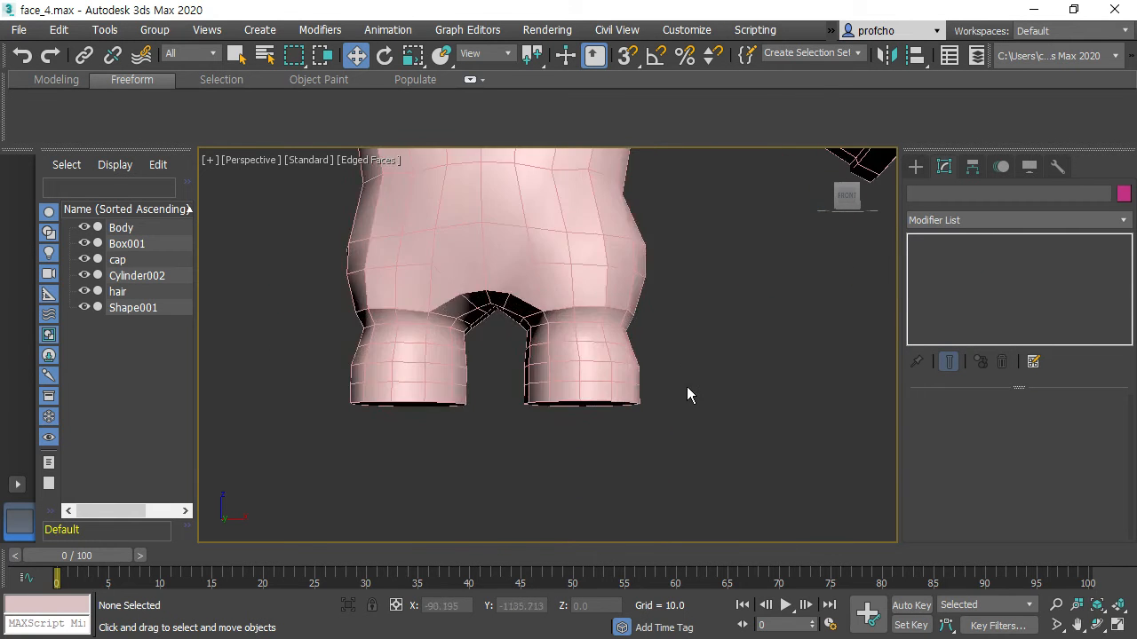
scroll(595, 371, "up", 2)
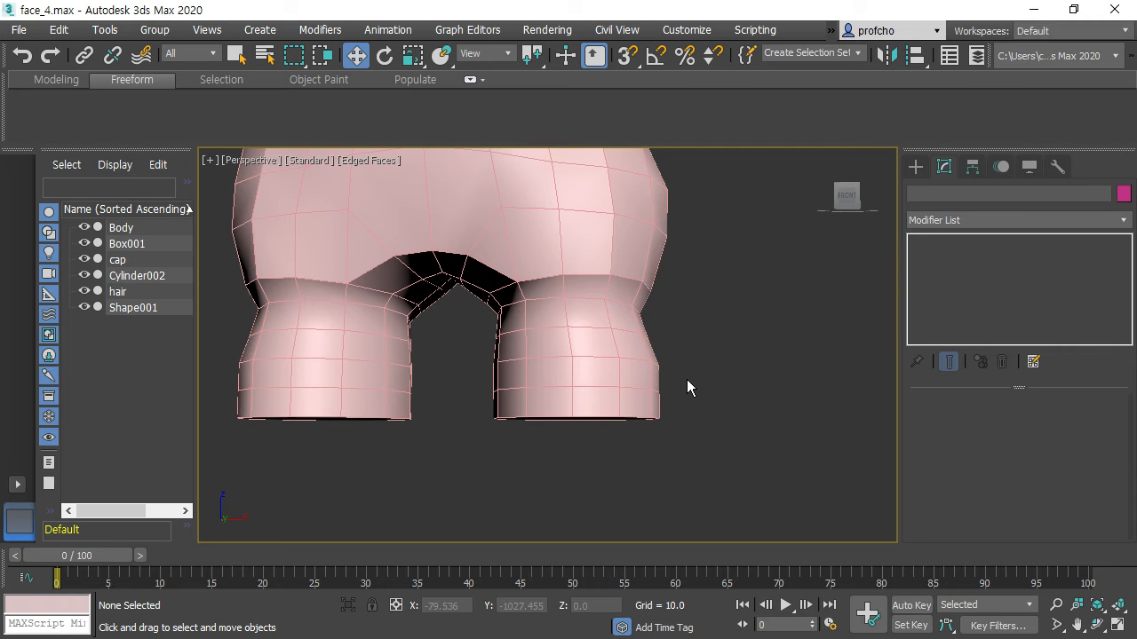
middle_click_drag(654, 371, 650, 310, "alt")
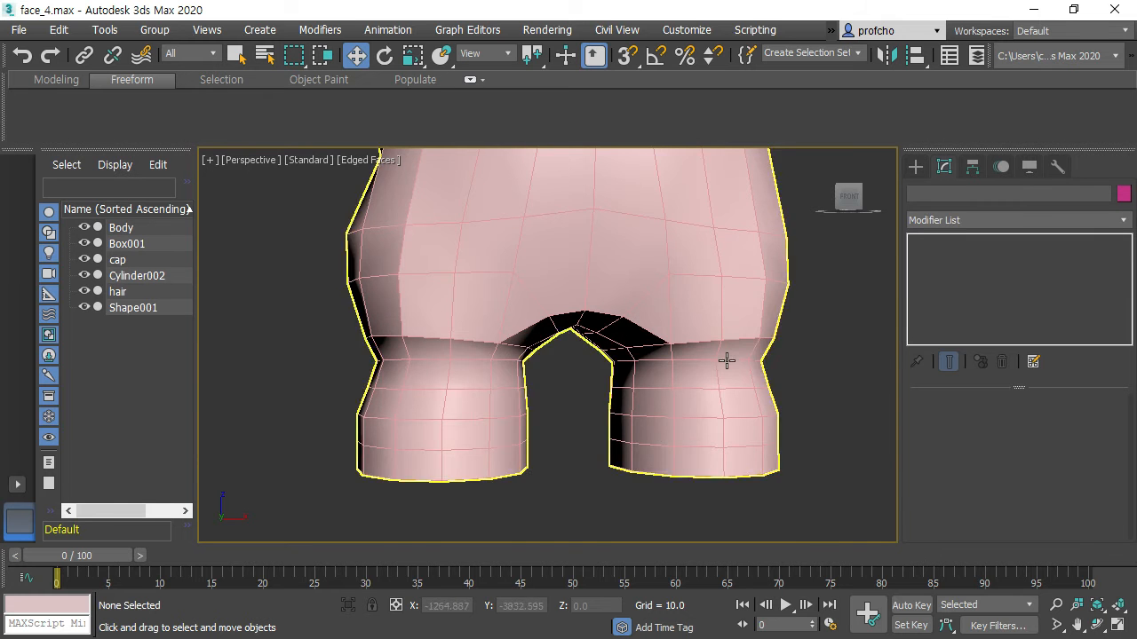
scroll(696, 323, "down", 4)
scroll(568, 465, "down", 2)
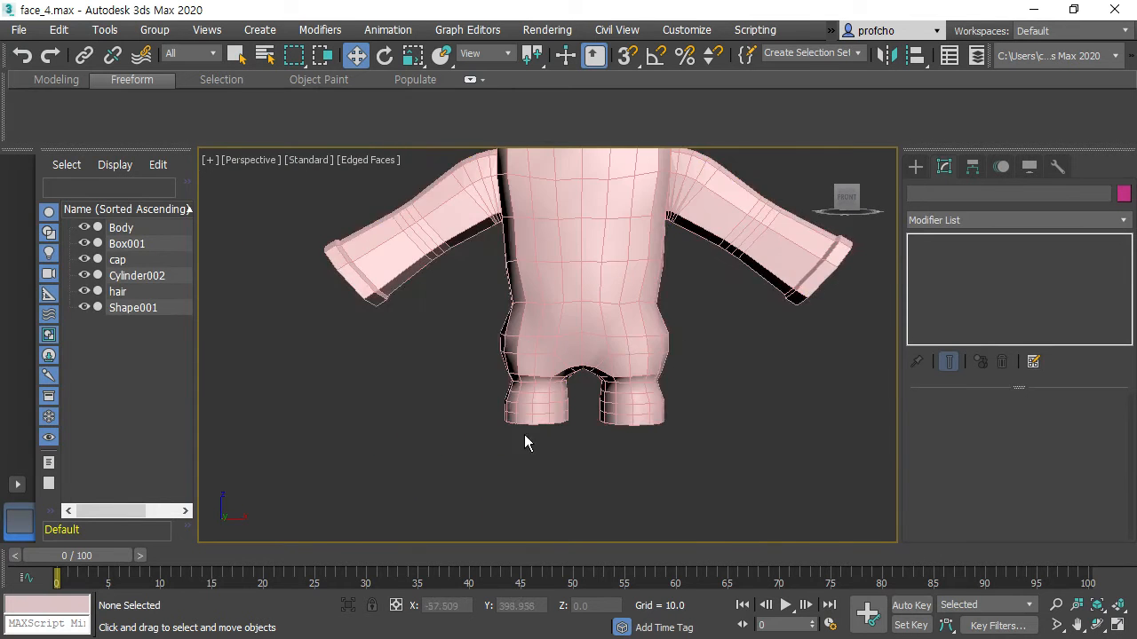
Reopen the recent scene face_4.max without saving the current leg changes, and switch to object selection
scroll(634, 343, "up", 6)
middle_click_drag(634, 343, 626, 298, "alt")
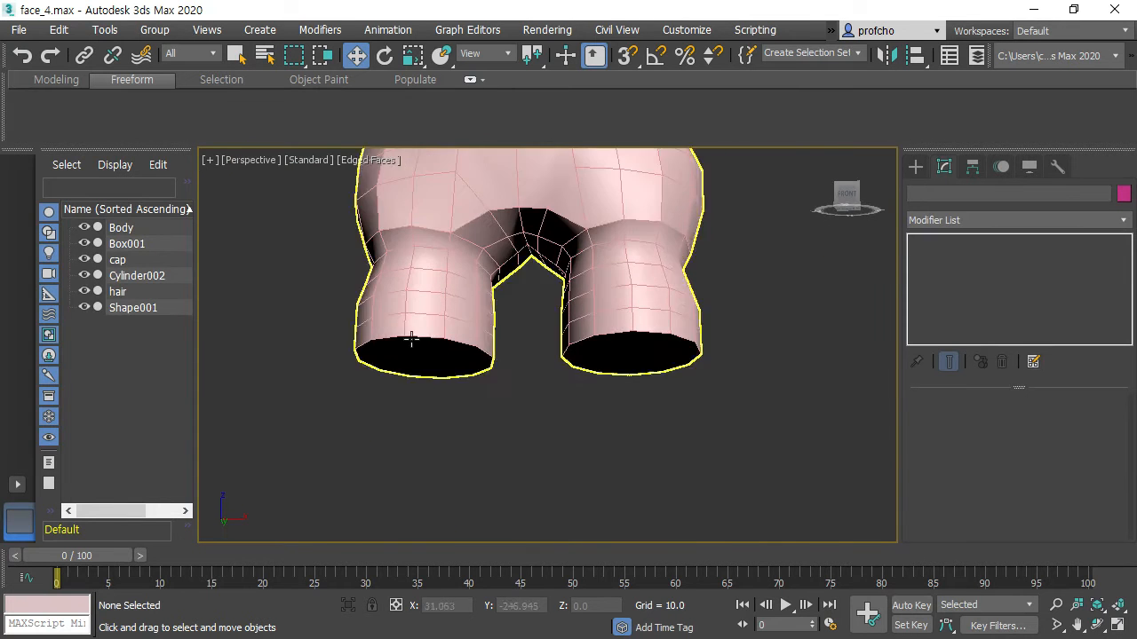
left_click(18, 30)
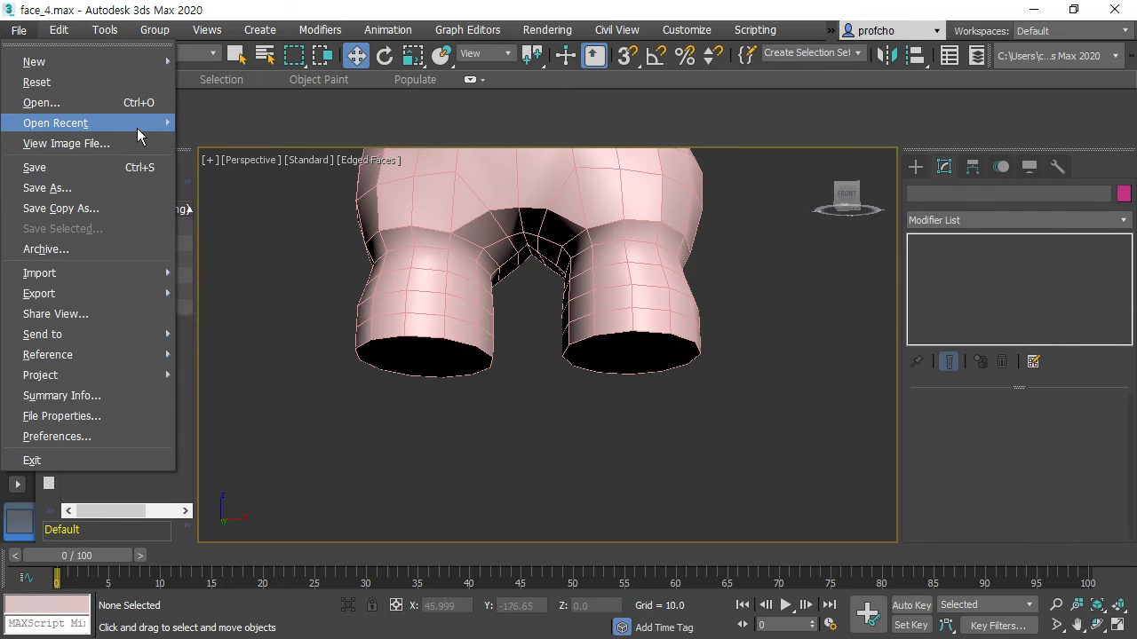
mouse_move(142, 126)
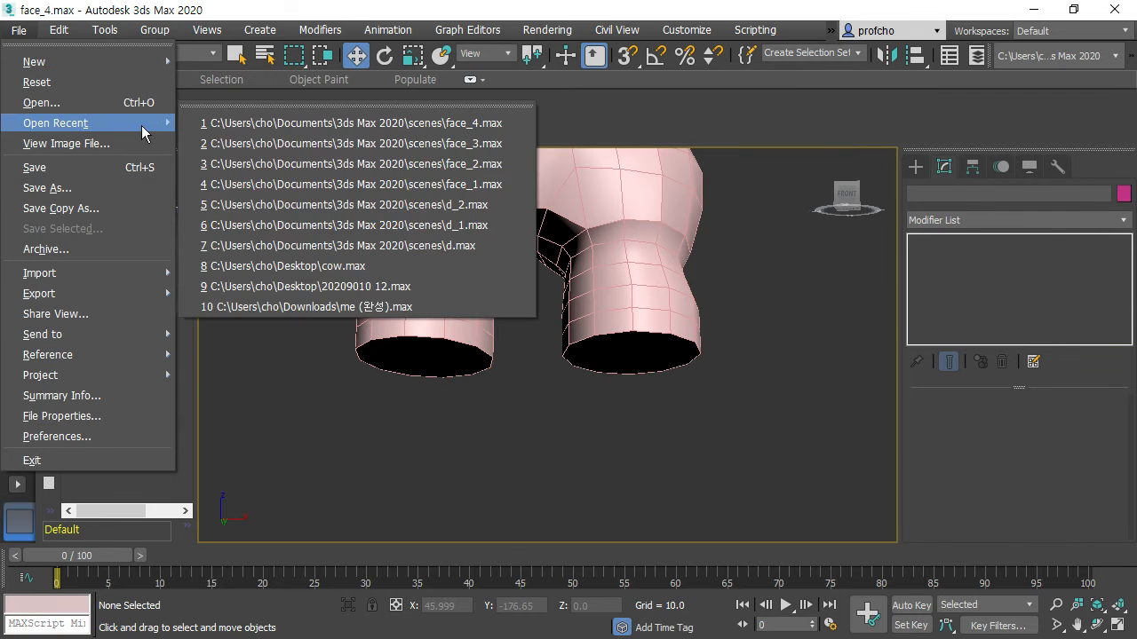
left_click(337, 123)
left_click(561, 351)
key("q")
mouse_move(684, 375)
middle_mouse_down("alt")
mouse_move(703, 386)
mouse_move(667, 302)
mouse_move(643, 326)
mouse_move(680, 385)
mouse_move(666, 364)
middle_mouse_up("alt")
mouse_move(356, 246)
middle_mouse_down("alt")
mouse_move(418, 297)
mouse_move(393, 385)
mouse_move(414, 337)
mouse_move(359, 269)
middle_mouse_up("alt")
Open the recent scene face_3.max
left_click(18, 30)
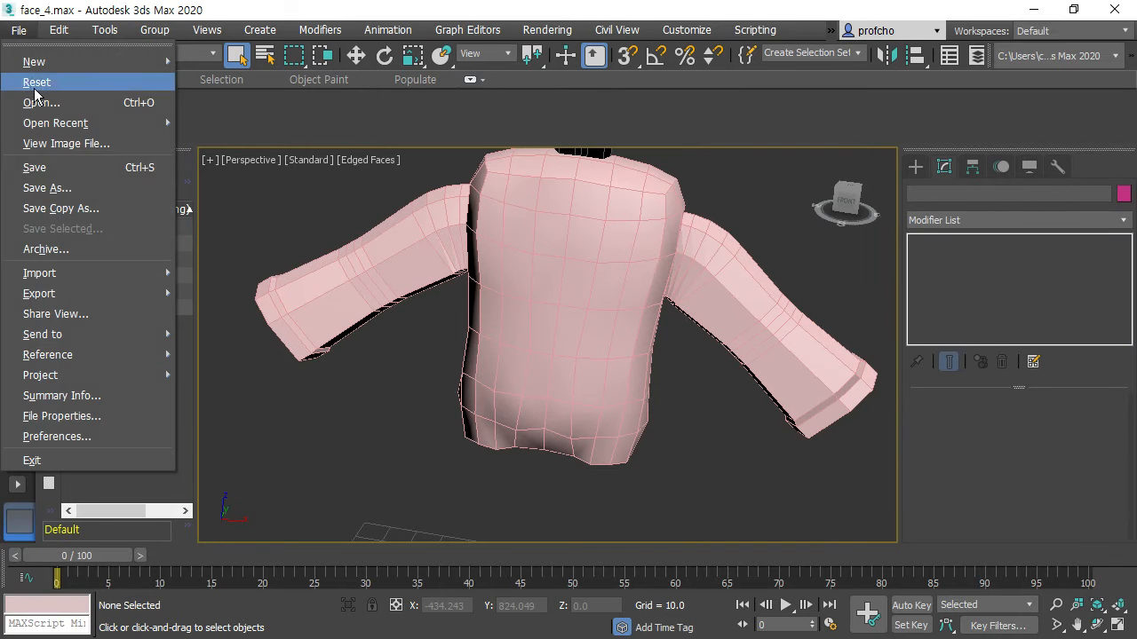
mouse_move(135, 124)
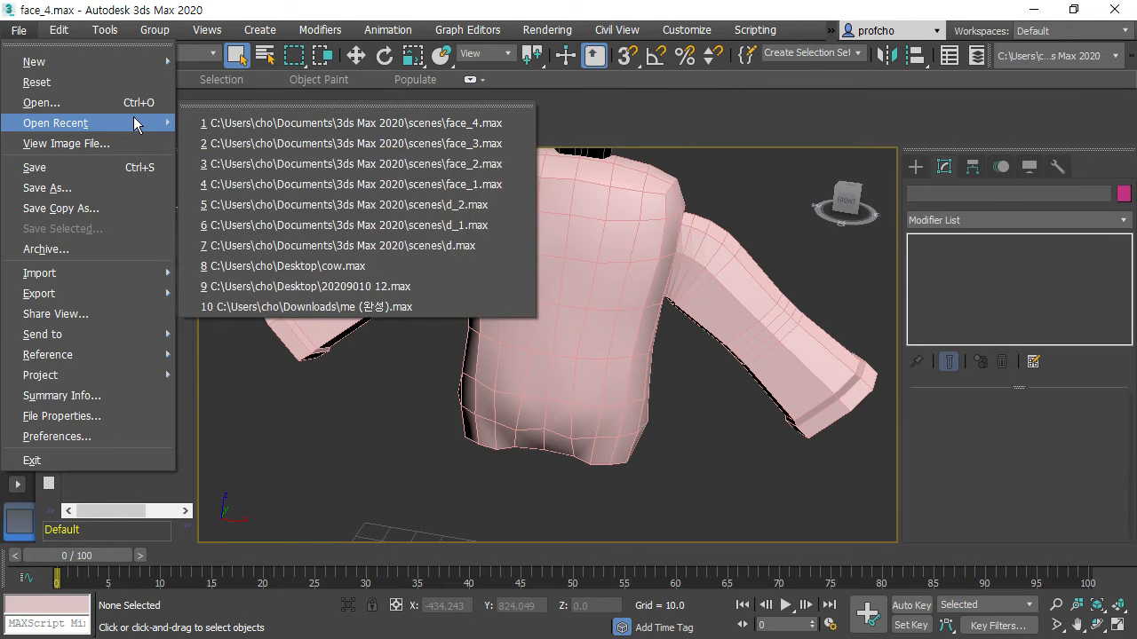
left_click(321, 143)
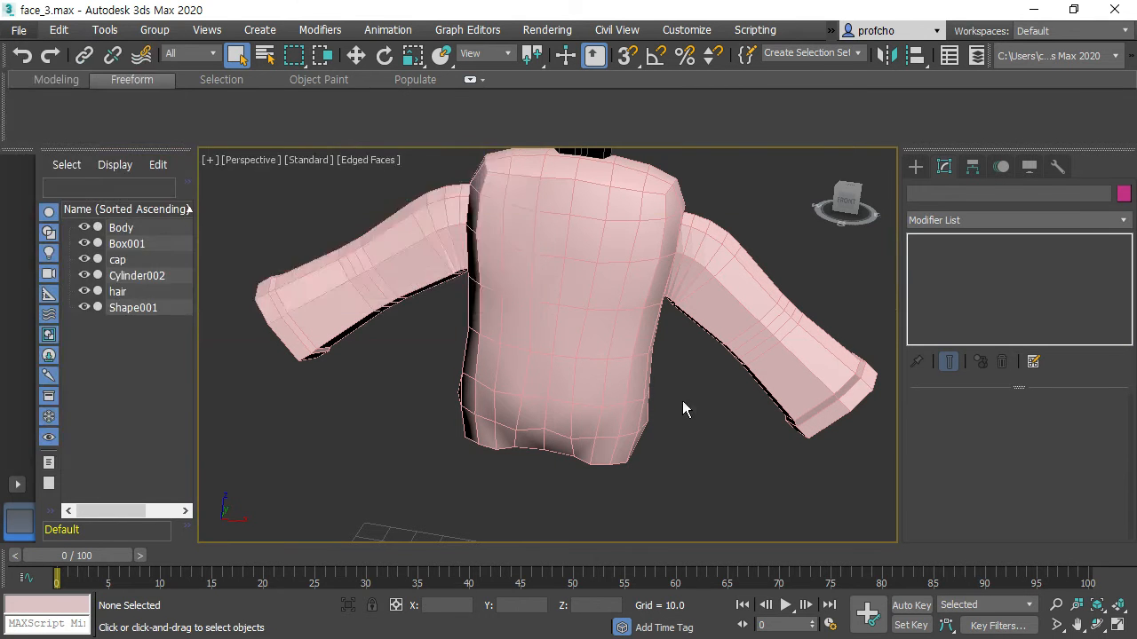
Reopen the recent scene face_4.max and view the Body's open leg holes from below in perspective
left_click(18, 29)
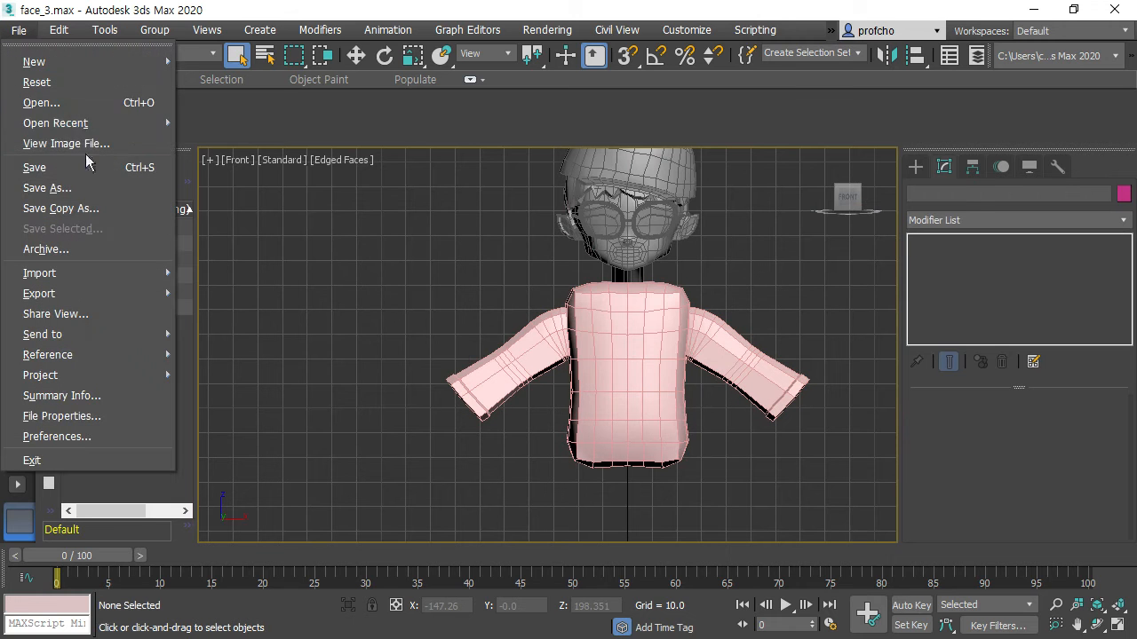
mouse_move(125, 131)
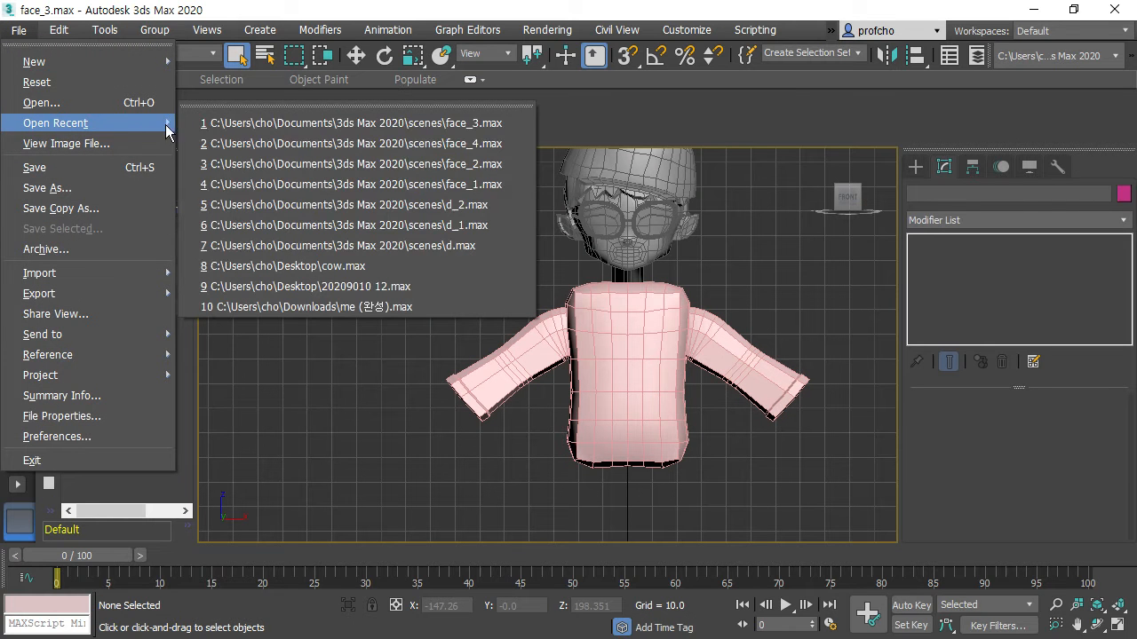
left_click(273, 144)
key("p")
middle_click_drag(736, 344, 685, 318, "alt")
scroll(681, 331, "up", 3)
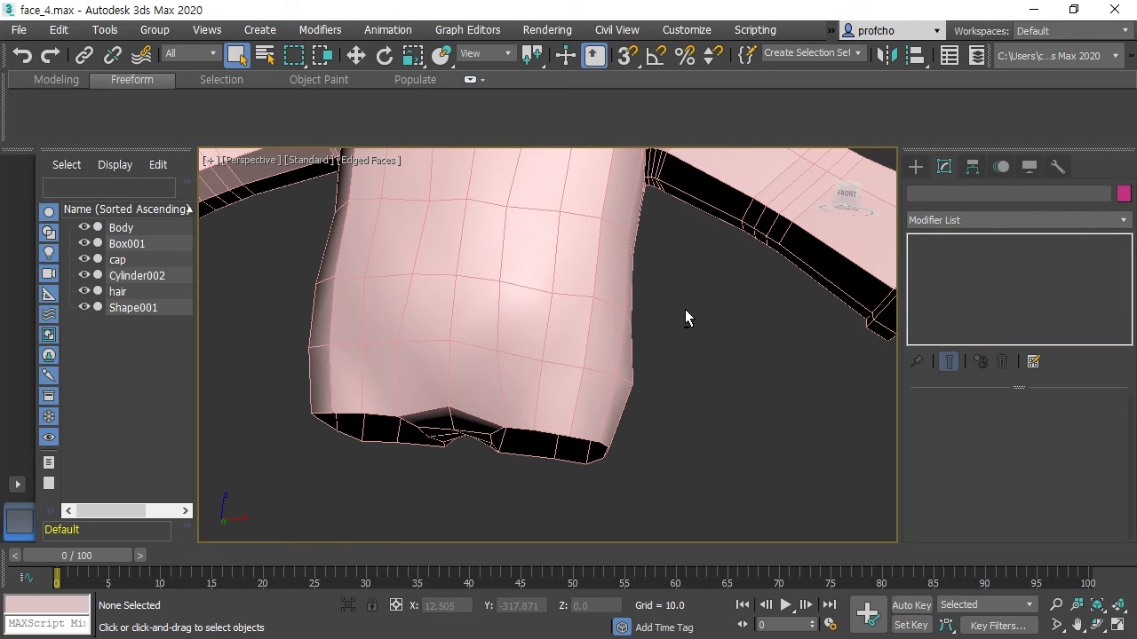
middle_click_drag(681, 303, 682, 355, "alt")
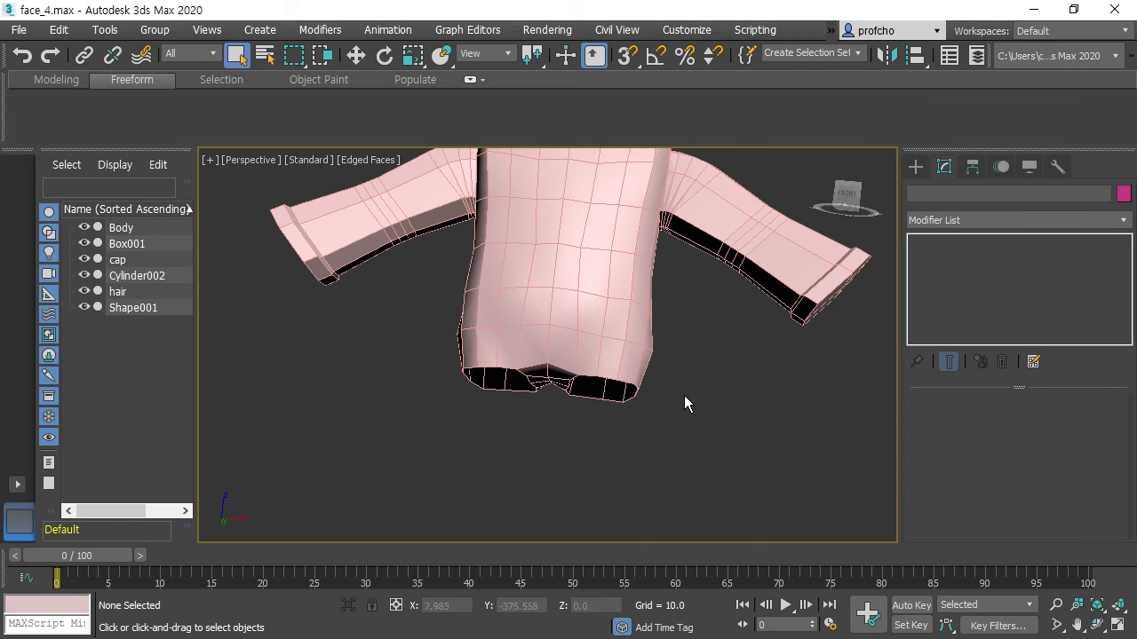
middle_click_drag(692, 327, 694, 250, "alt")
scroll(648, 307, "up", 4)
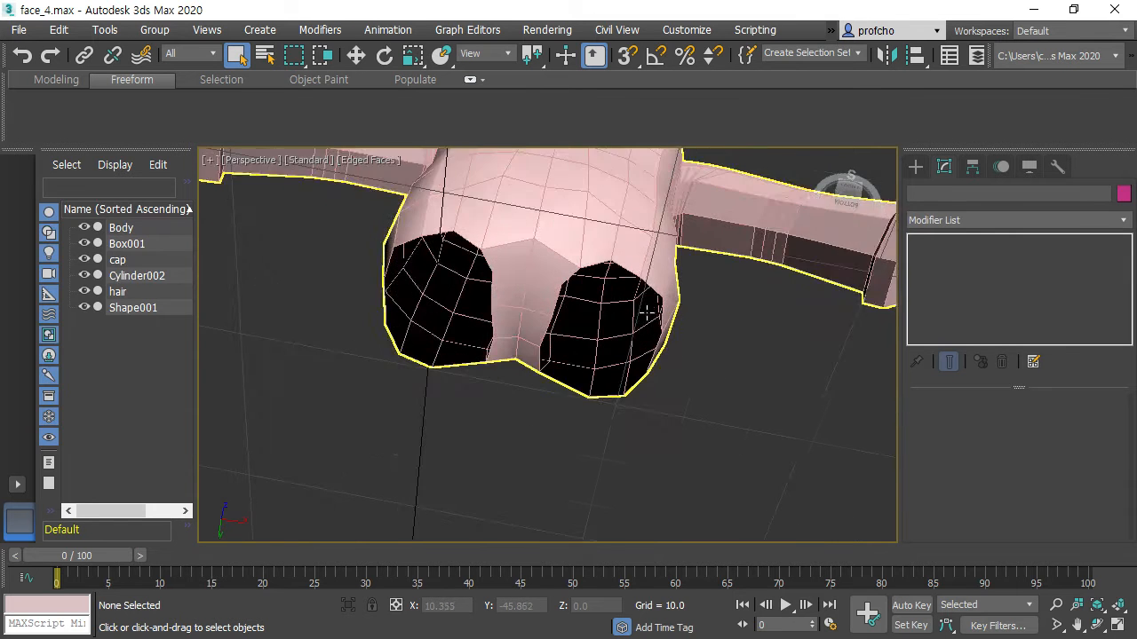
Select the Body for edge editing, pick an edge of the leg opening and turn on the mirrored end result
left_click(646, 260)
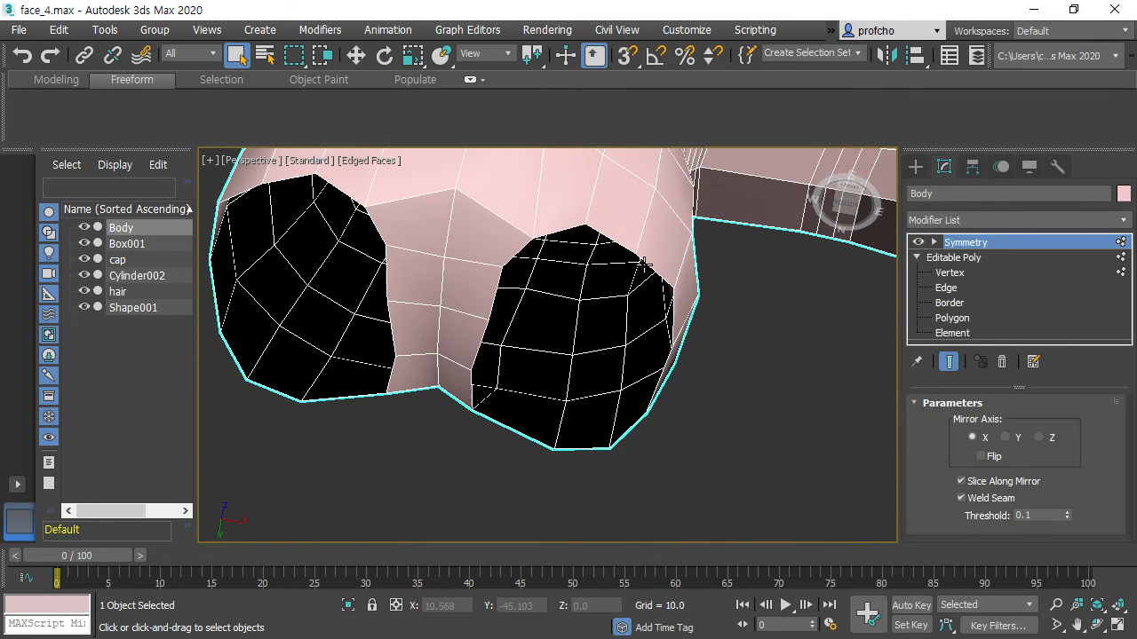
left_click(946, 287)
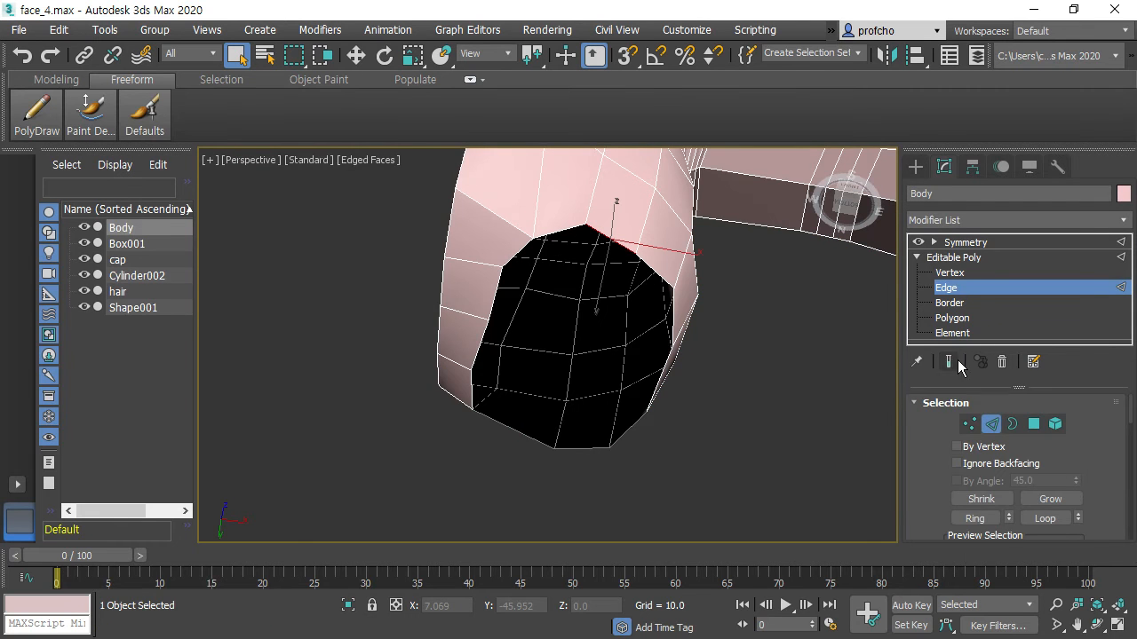
left_click(950, 362)
Try to select the whole leg opening with an edge loop, and clear the edge selection
left_click(1048, 518)
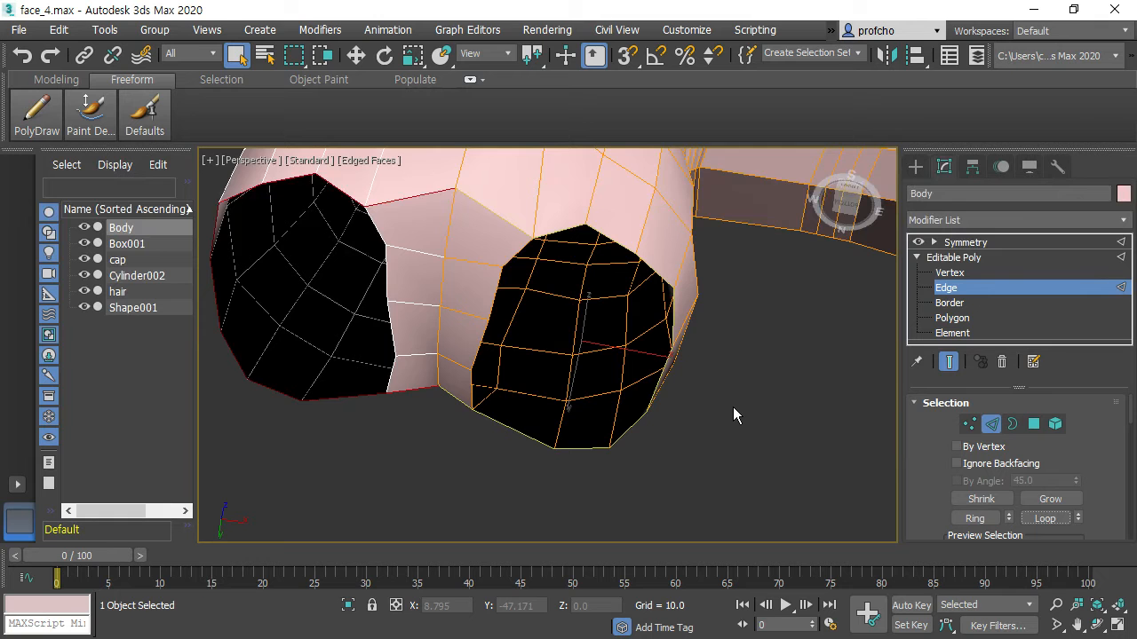
left_click(733, 414)
left_click(514, 254)
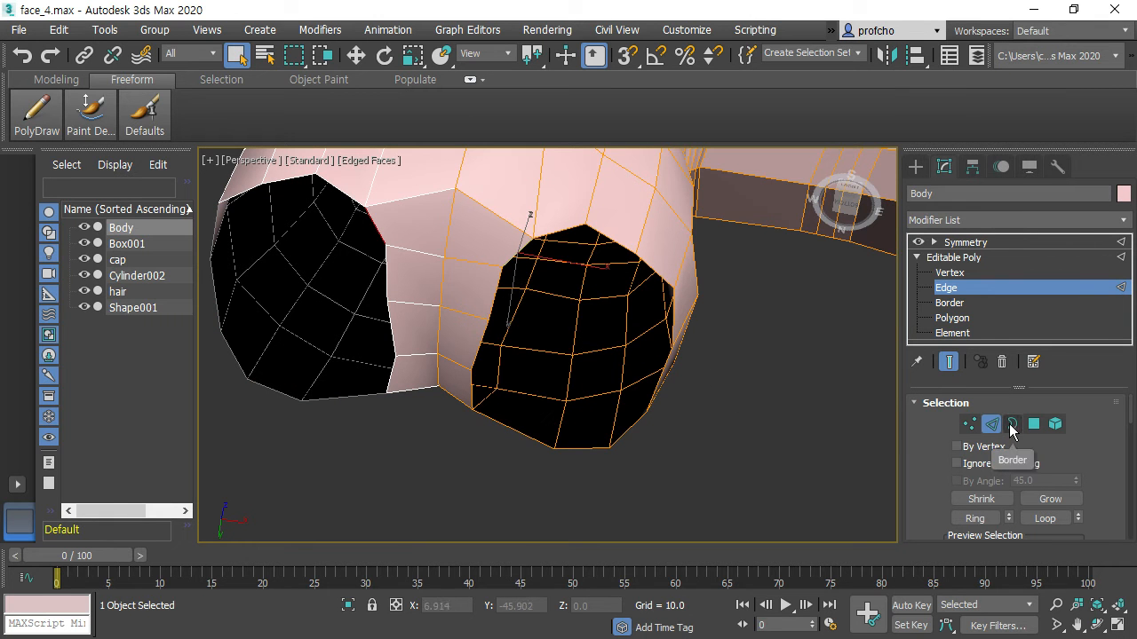
left_click(724, 426)
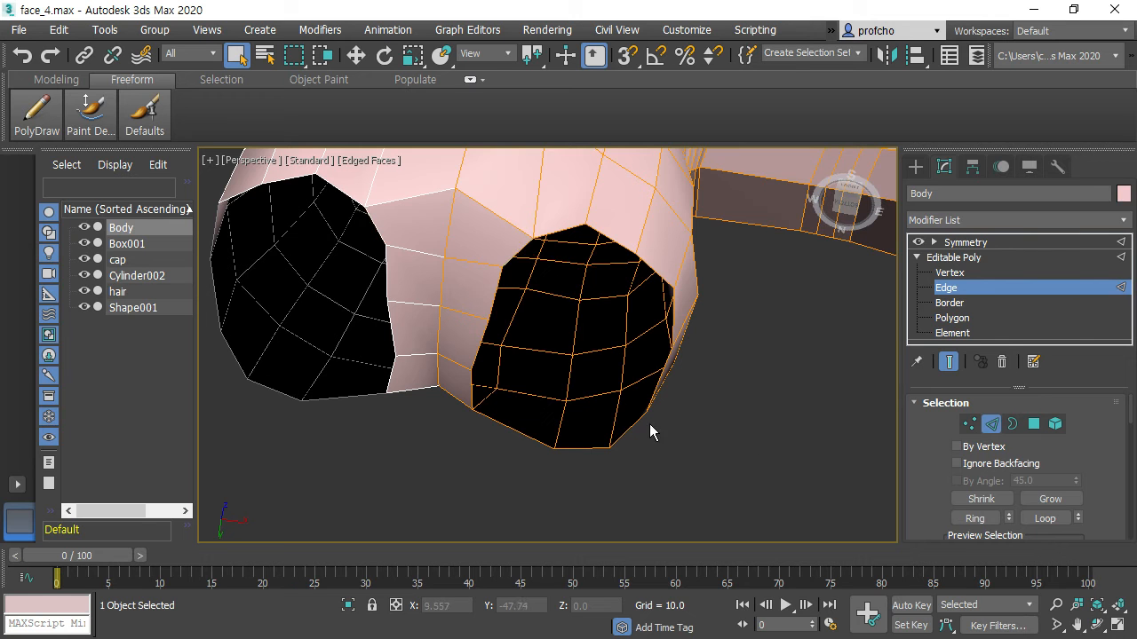
Switch to border editing and select the entire border of the Body's leg opening
left_click(1014, 425)
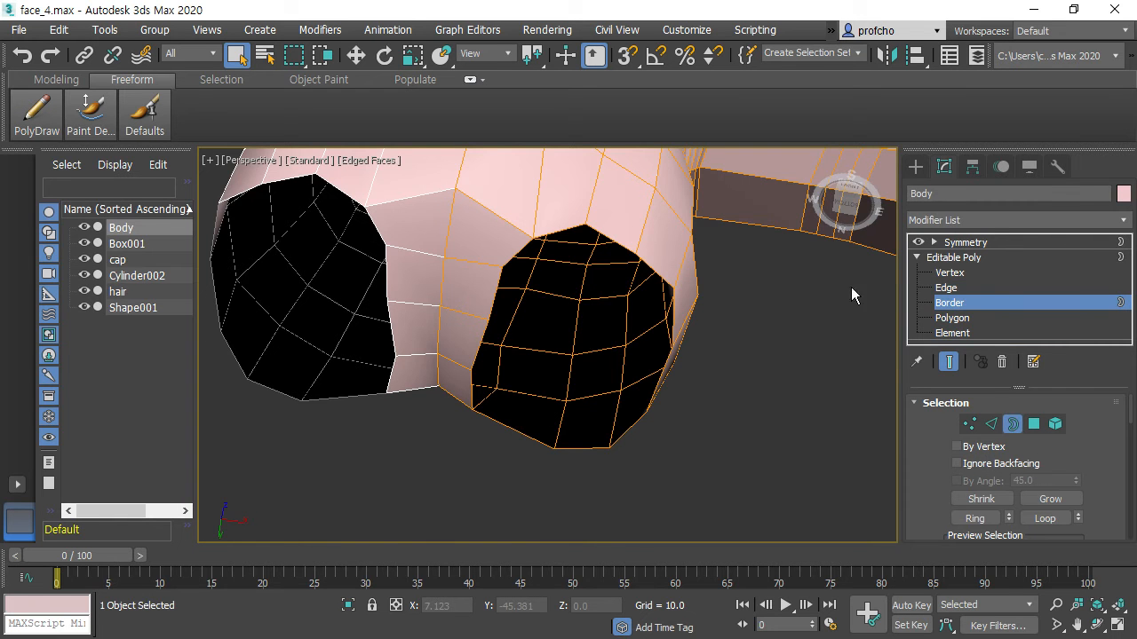
left_click(619, 246)
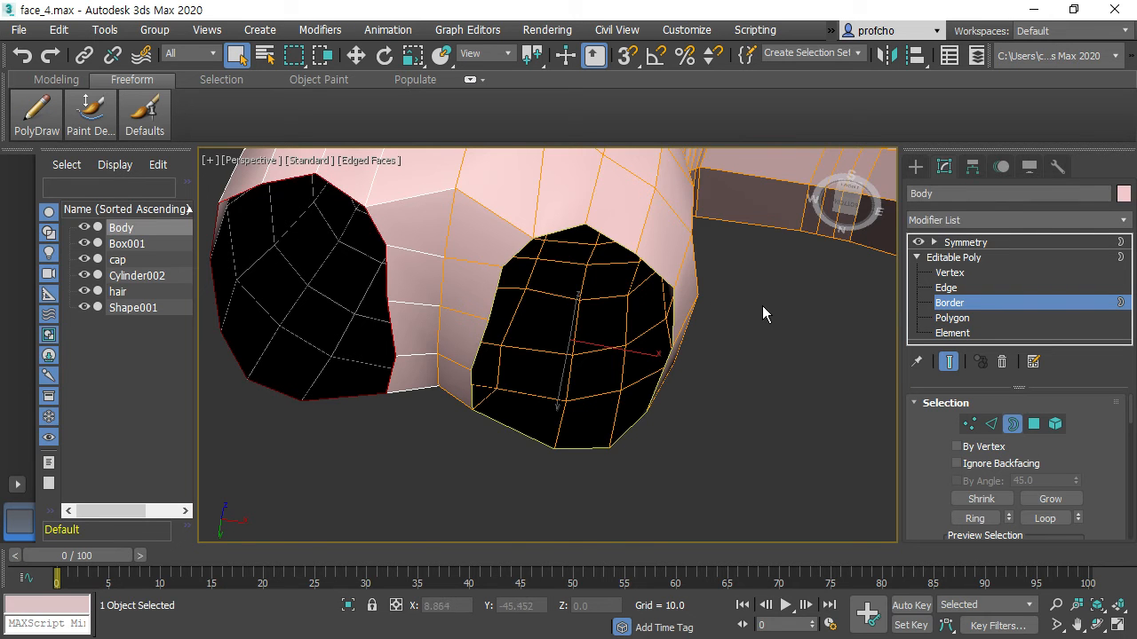
scroll(1116, 477, "down", 3)
middle_click_drag(555, 296, 518, 354, "alt")
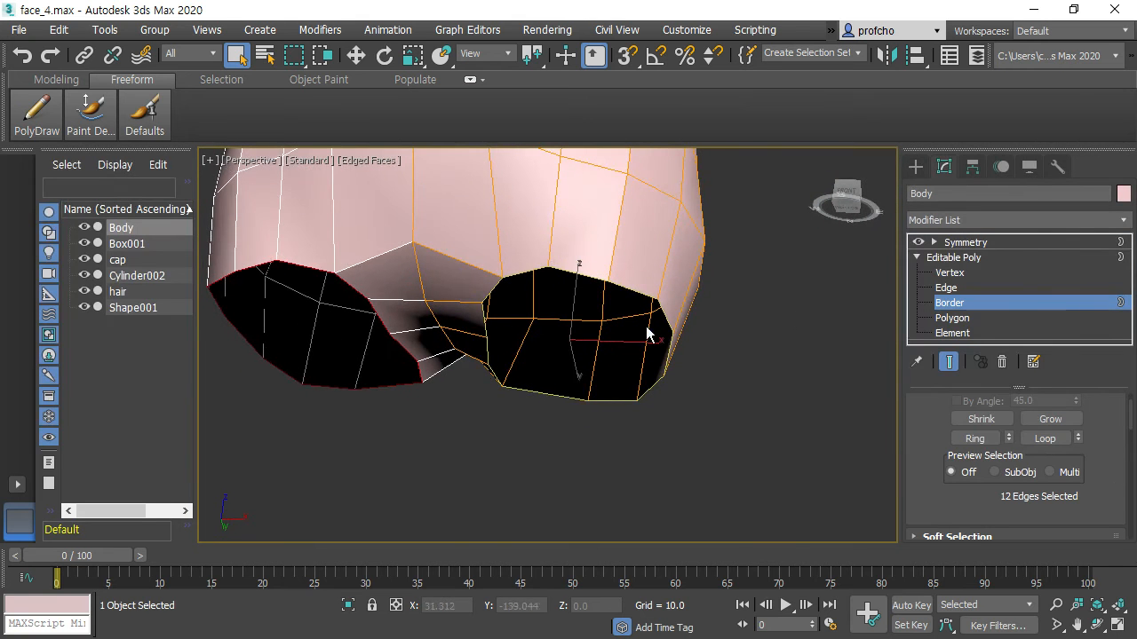
Try extruding the selected leg border with a height of 0.713 and a width of 0.0, and cancel the extrusion
scroll(1107, 480, "down", 3)
left_click(1007, 473)
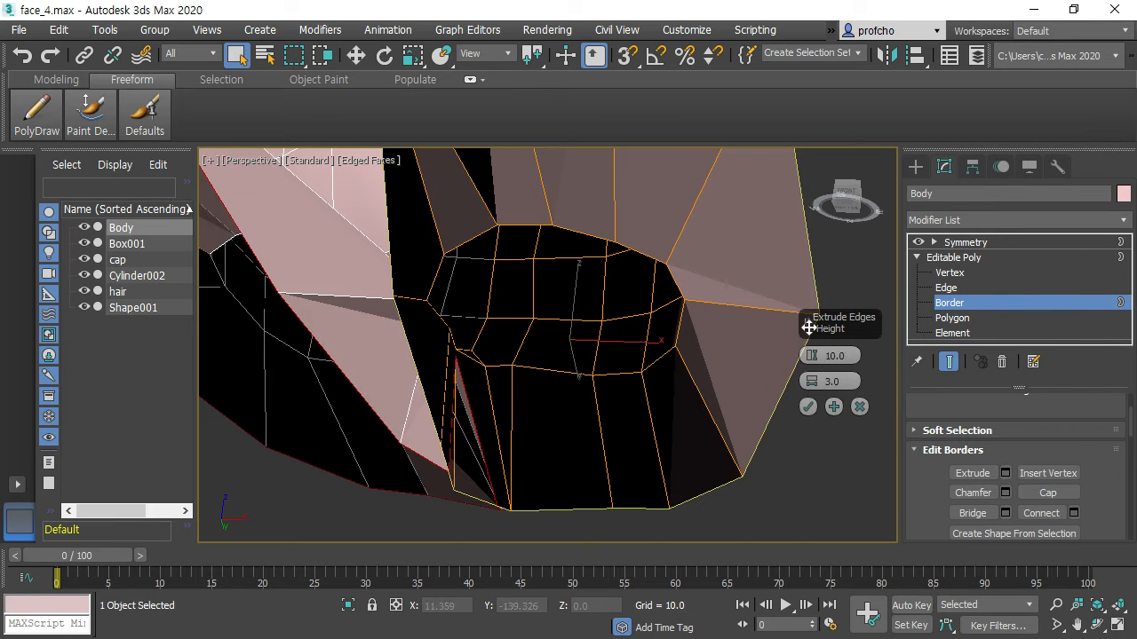
left_click_drag(814, 354, 808, 397)
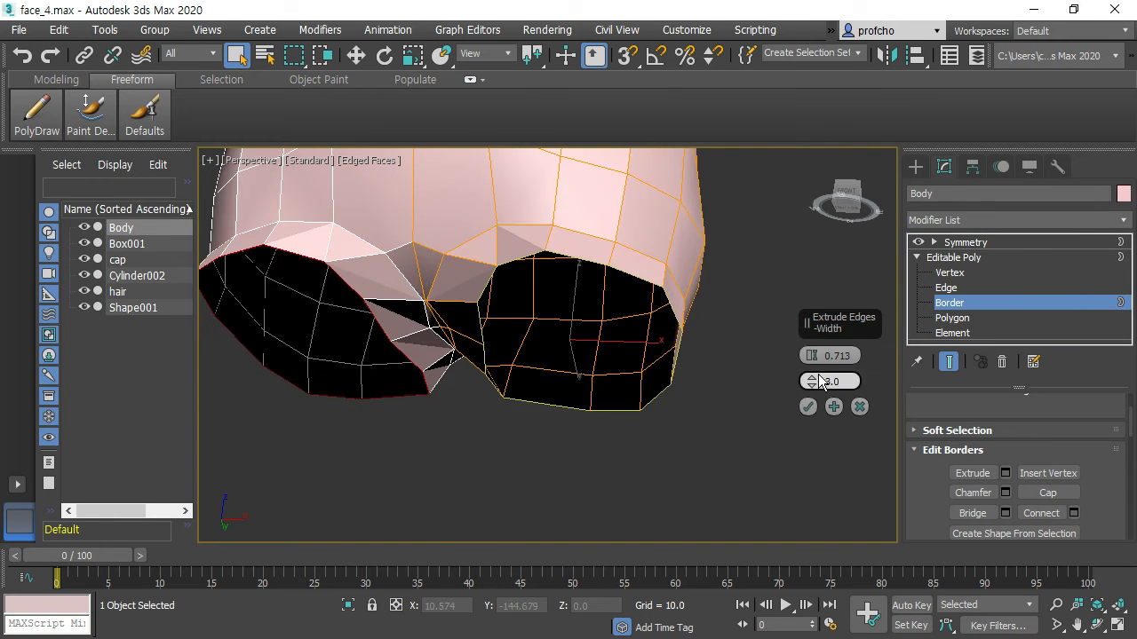
left_click_drag(812, 380, 805, 414)
mouse_move(808, 355)
left_mouse_down()
mouse_move(812, 322)
mouse_move(808, 368)
mouse_move(810, 351)
left_mouse_up()
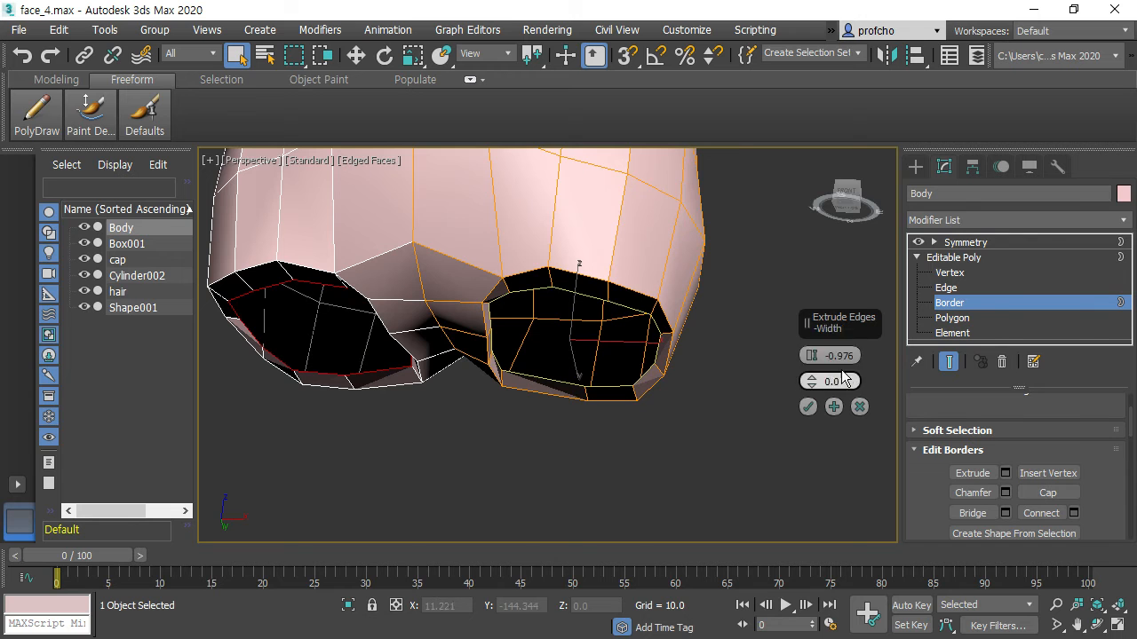
key("ctrl+z")
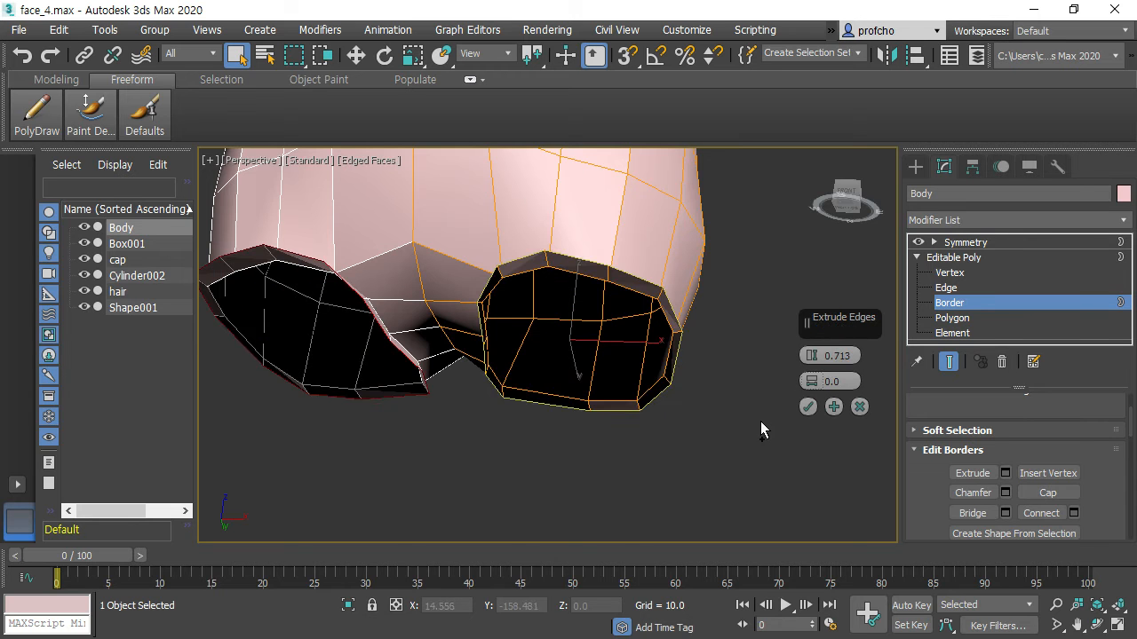
left_click(859, 407)
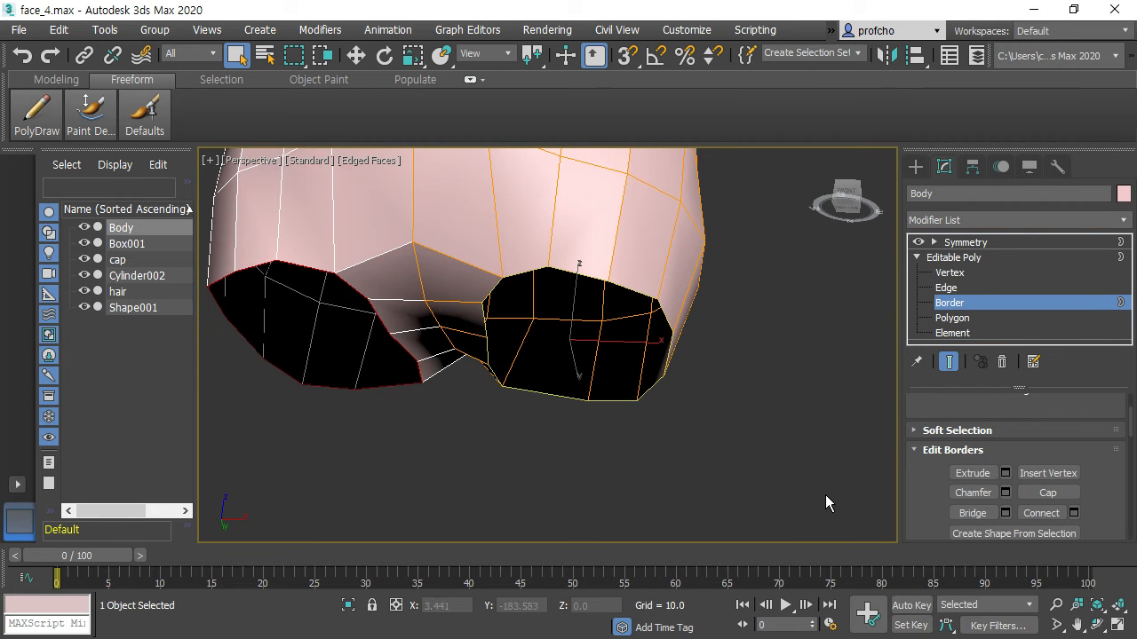
Flatten the selected leg opening border with Make Planar
middle_click_drag(793, 474, 613, 365, "alt")
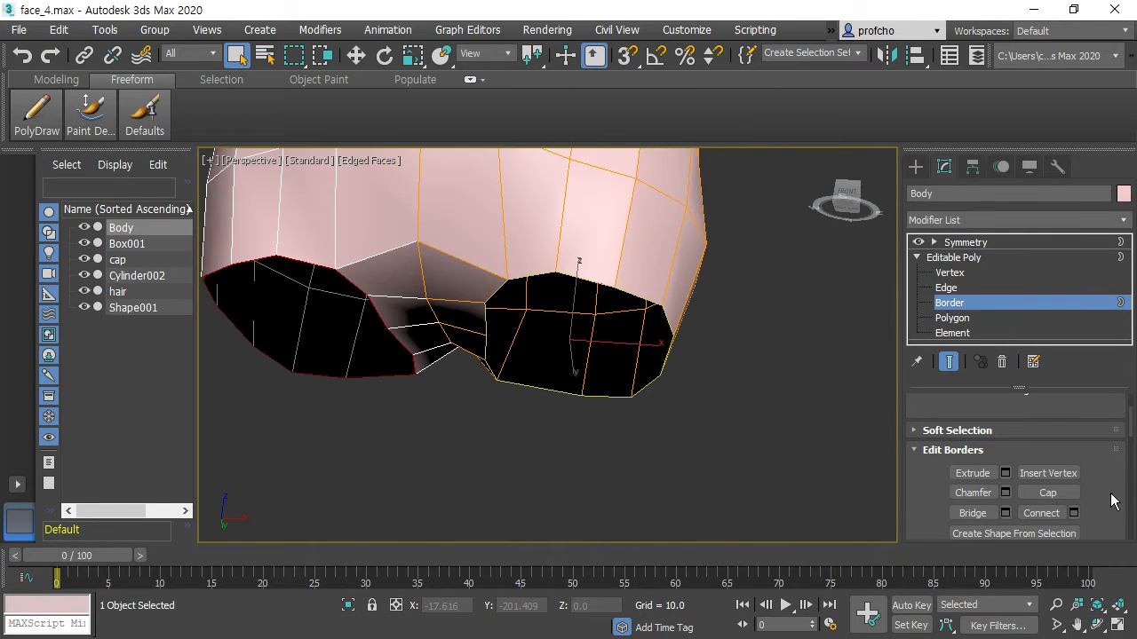
scroll(1114, 501, "down", 10)
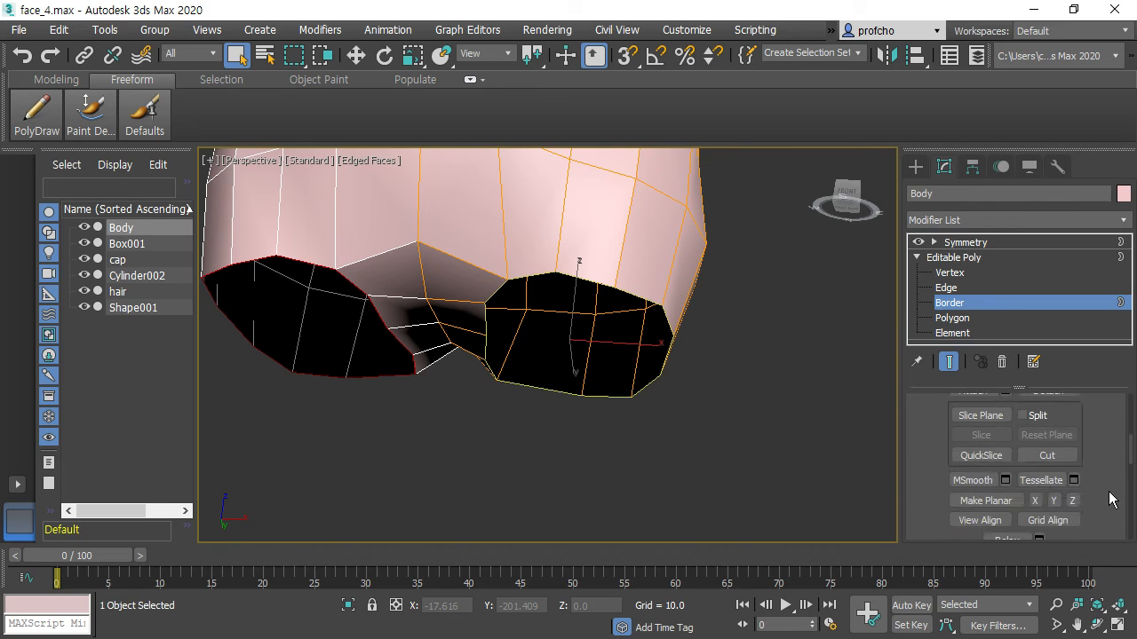
left_click(1002, 501)
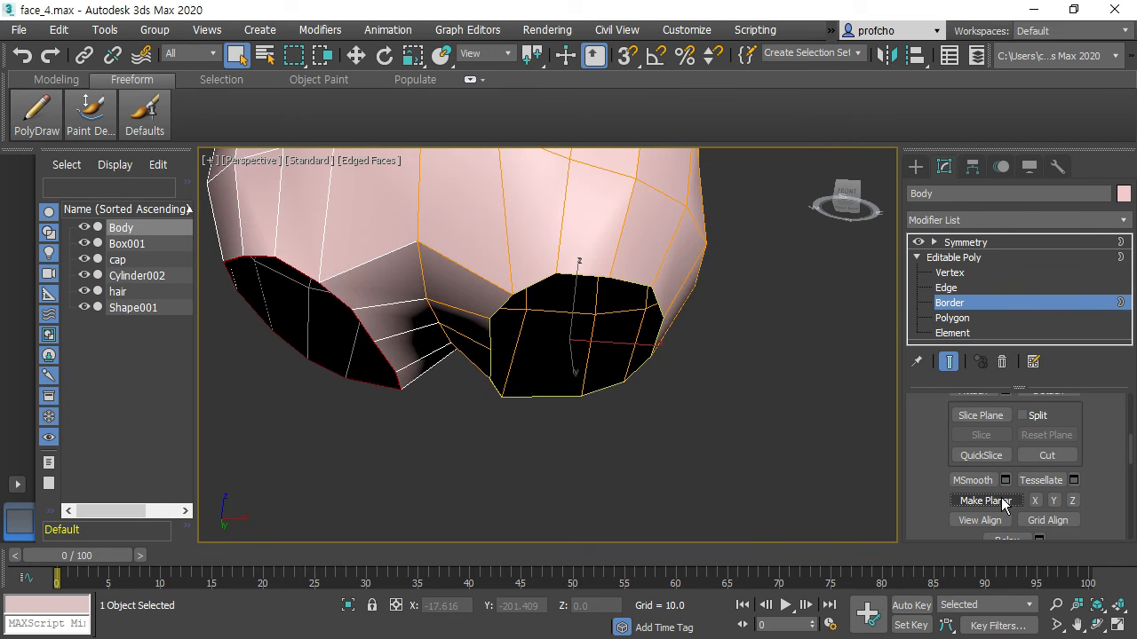
middle_click_drag(799, 440, 682, 369, "alt")
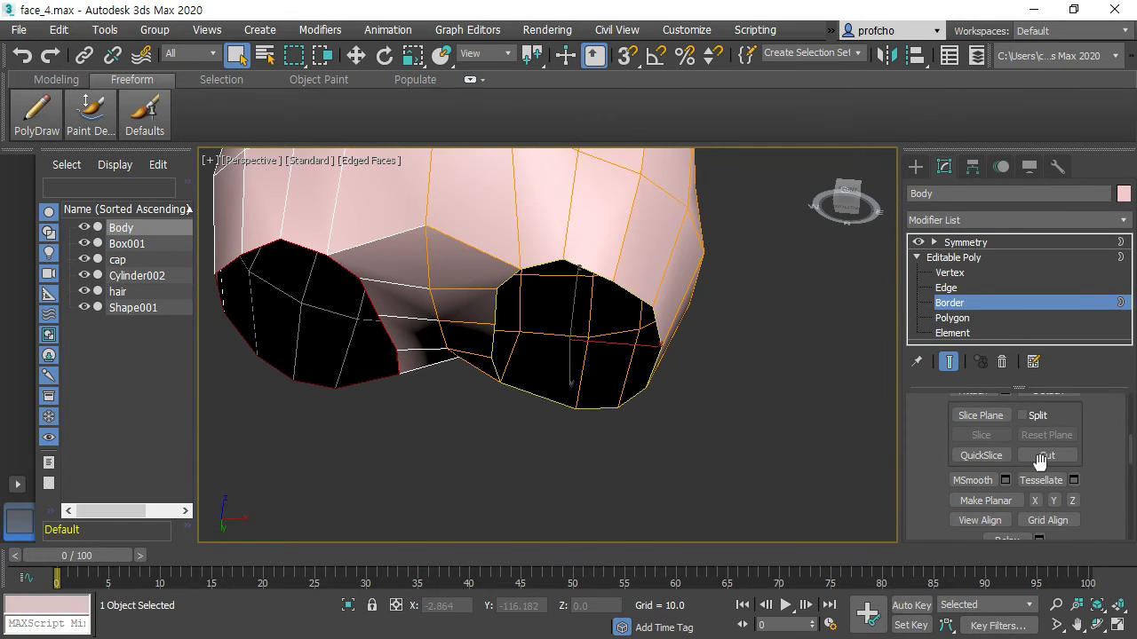
Try extruding the flattened leg border by 0.713 with zero width, and cancel the extrusion
scroll(1116, 464, "up", 5)
scroll(1112, 464, "up", 4)
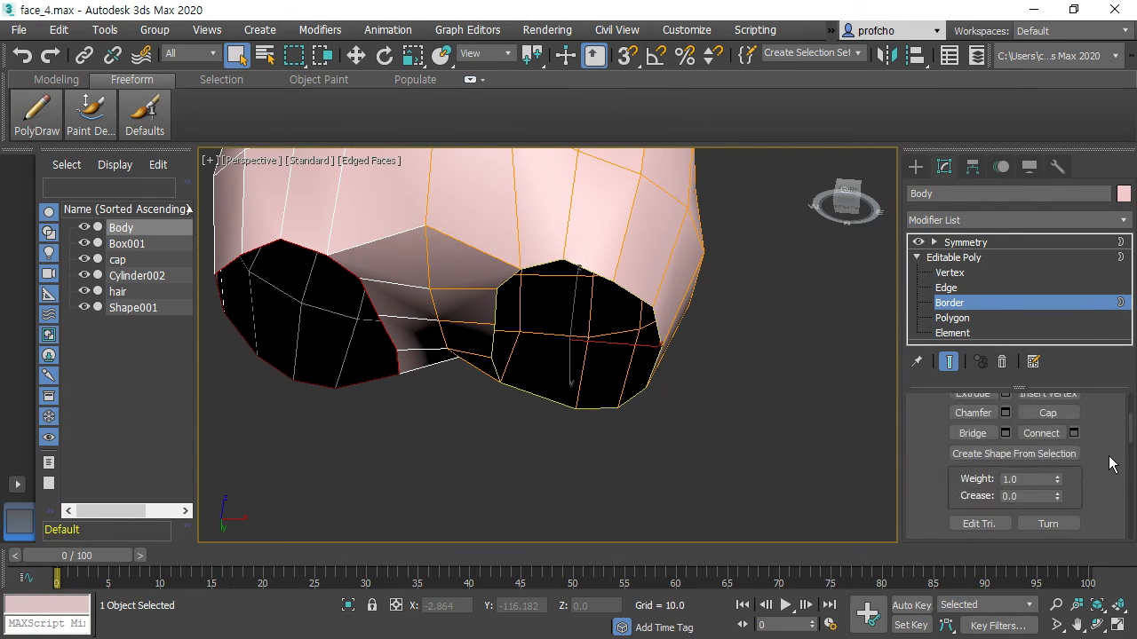
left_click(1005, 474)
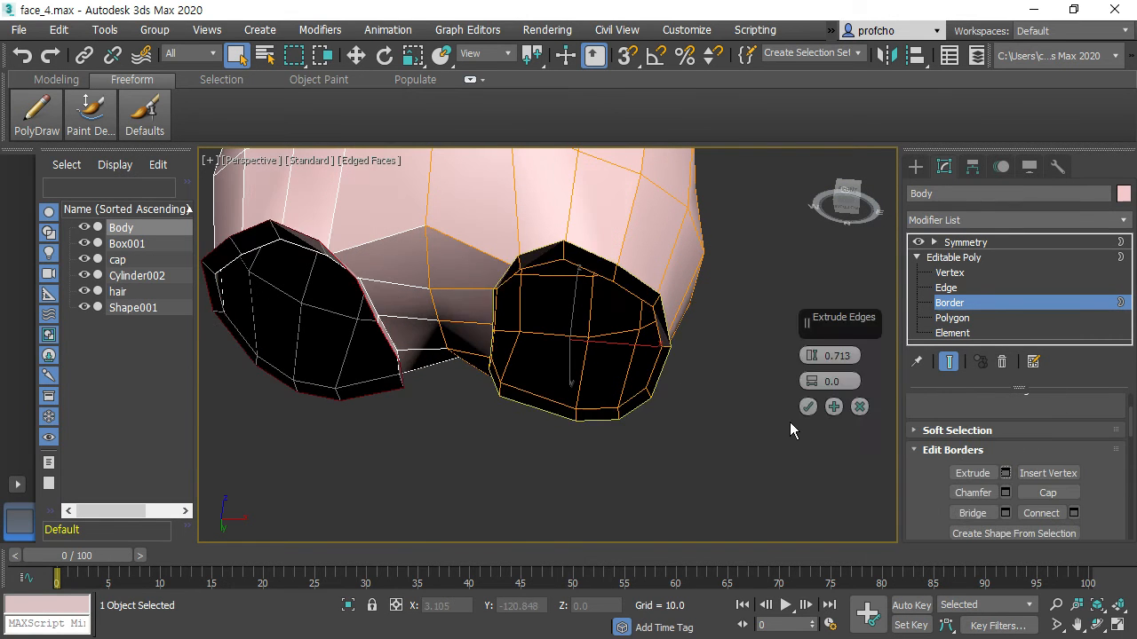
mouse_move(811, 355)
left_mouse_down()
mouse_move(813, 330)
mouse_move(810, 362)
left_mouse_up()
left_click(819, 381)
right_click(820, 381)
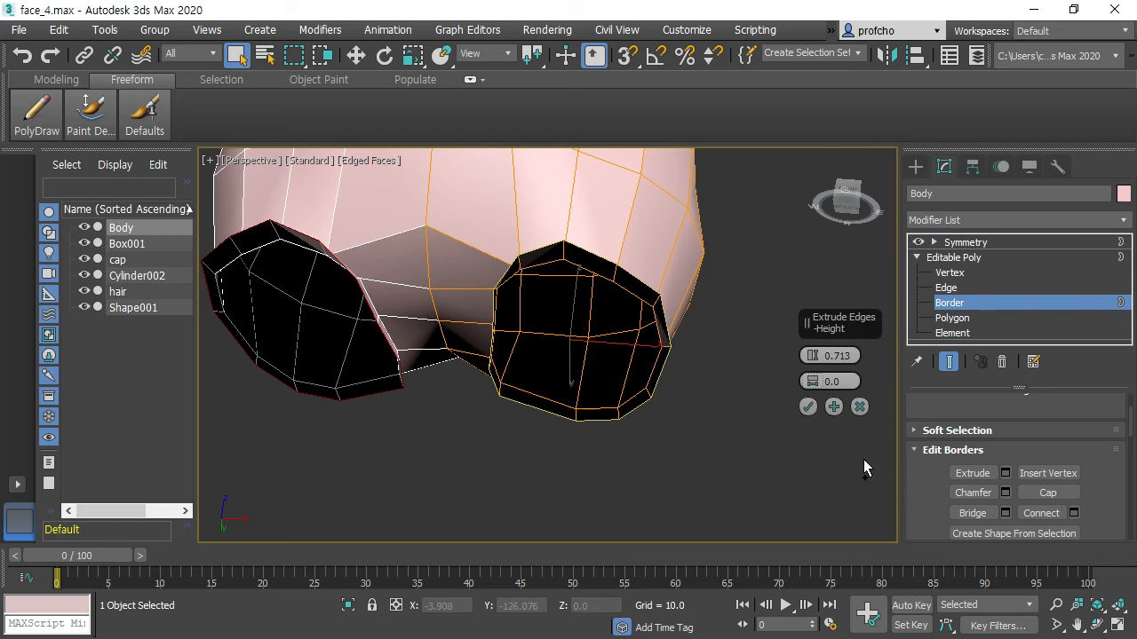
left_click(859, 407)
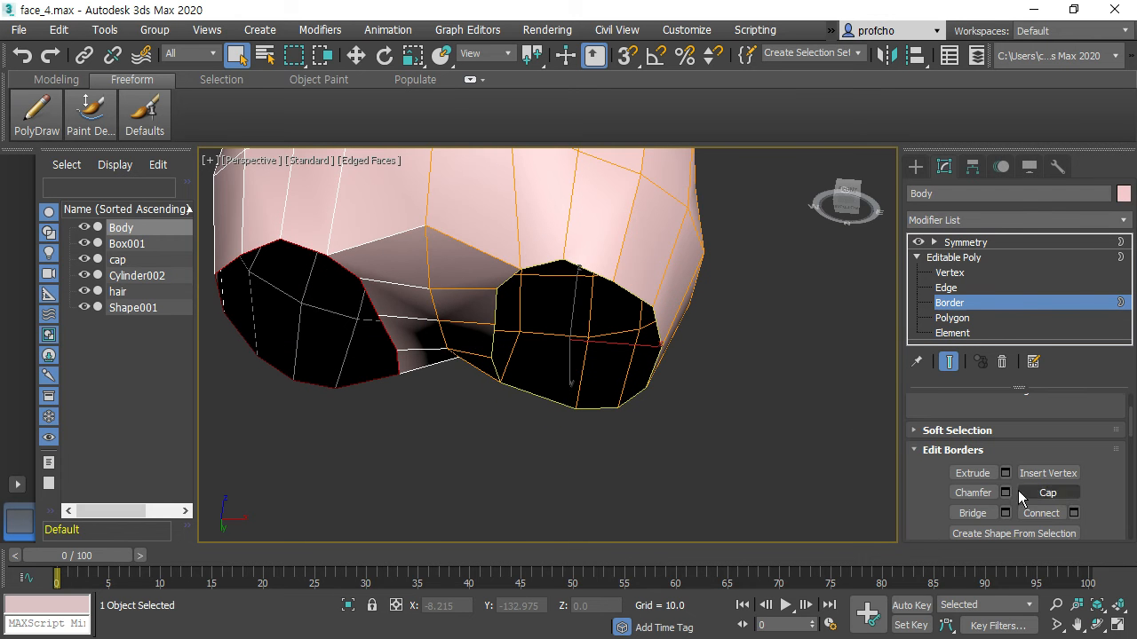
scroll(1003, 493, "down", 2)
scroll(1017, 495, "down", 1)
scroll(1017, 493, "up", 1)
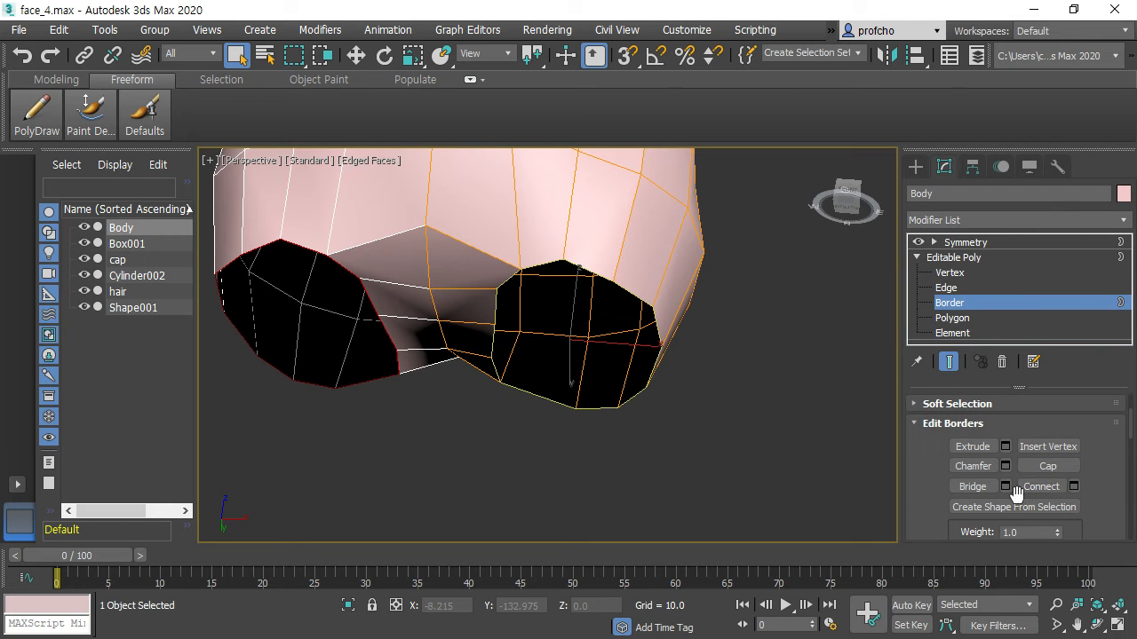
scroll(1017, 494, "up", 2)
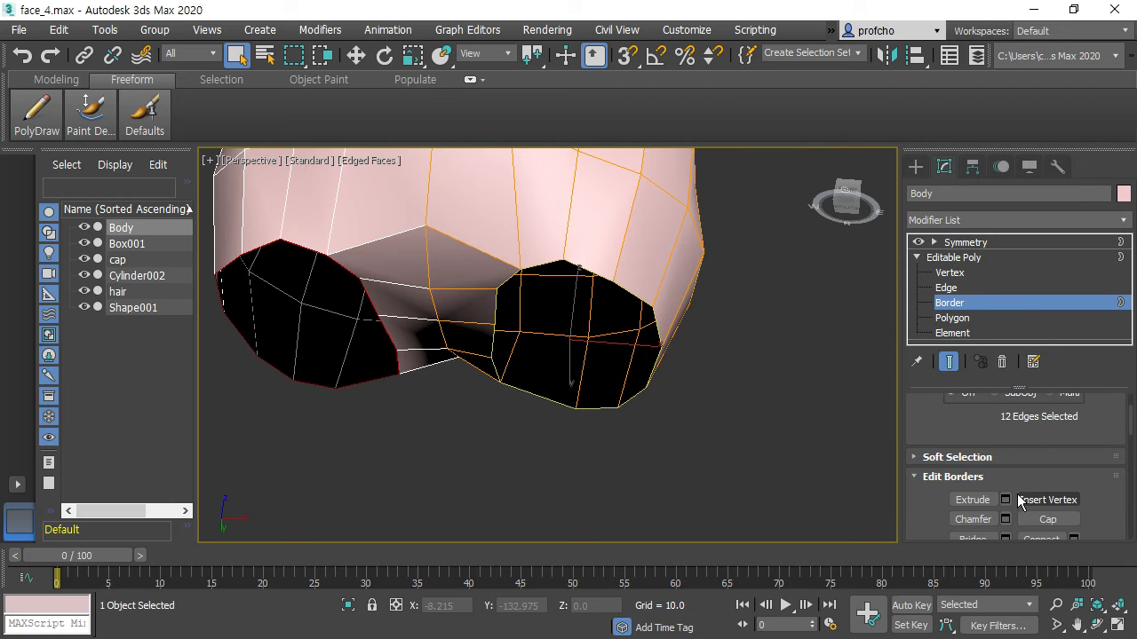
scroll(1020, 502, "down", 1)
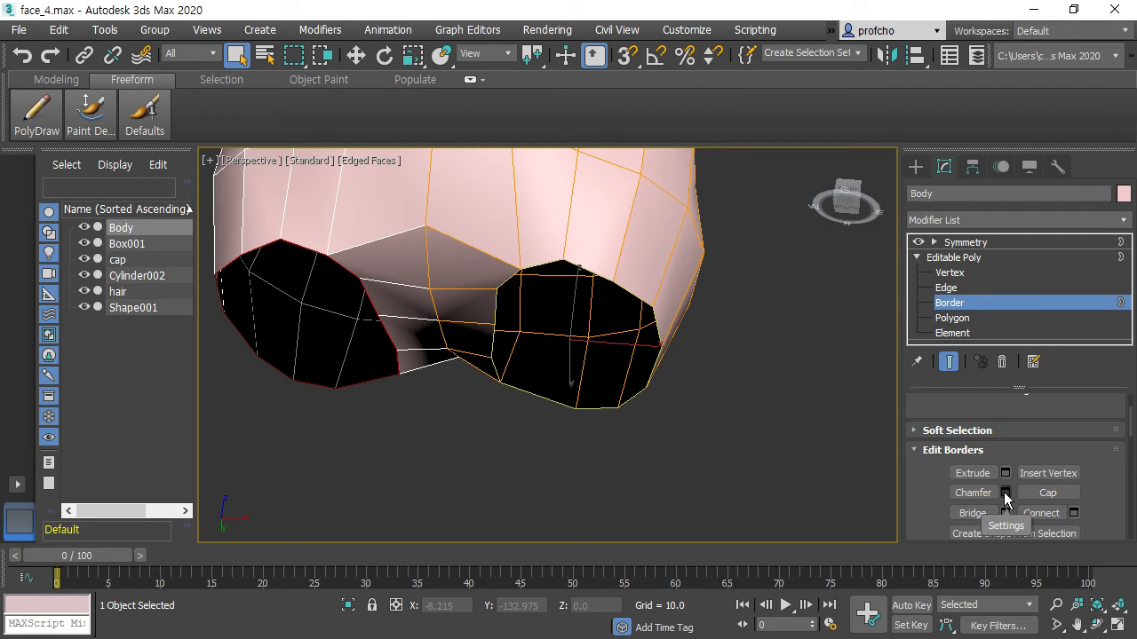
Chamfer the selected leg opening border by 1.844 with one segment to add an edge loop around the leg
scroll(1021, 468, "down", 3)
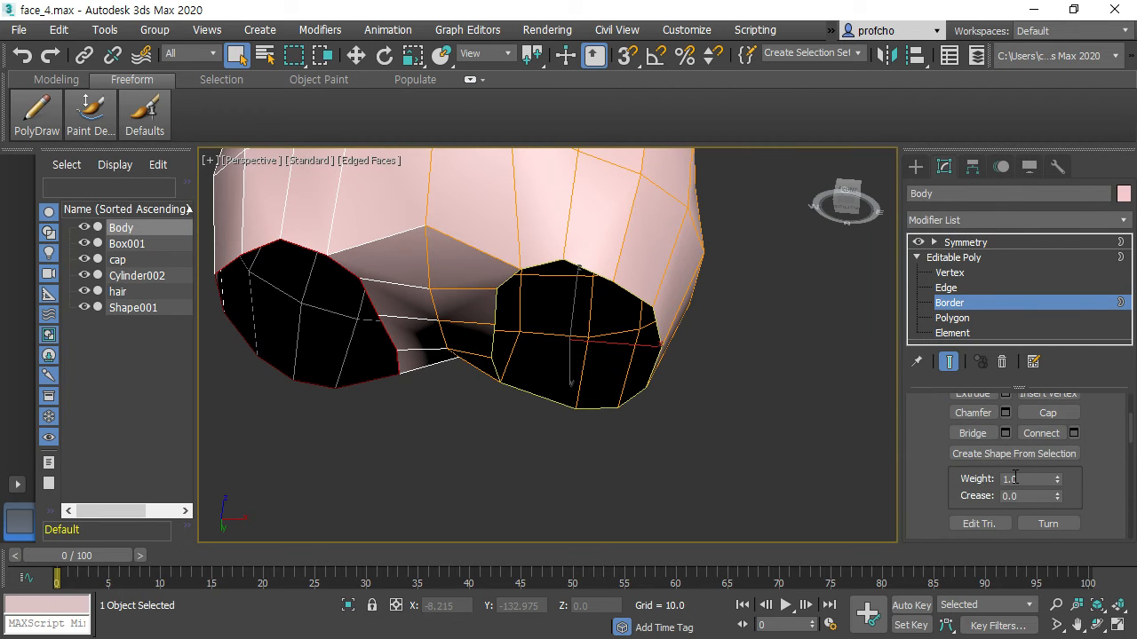
left_click(1005, 414)
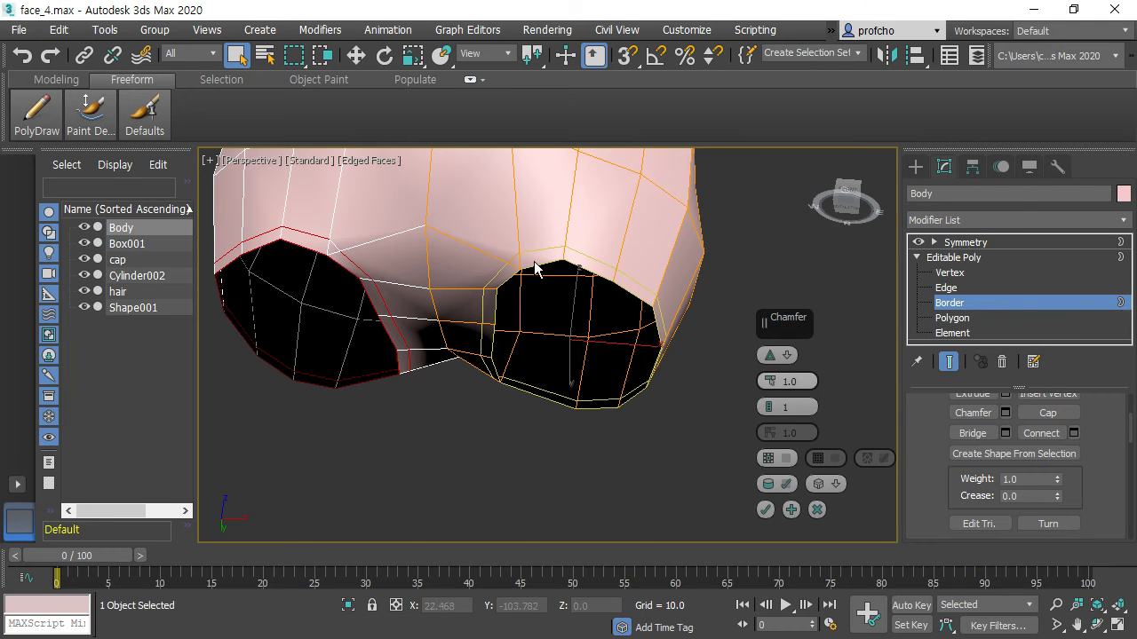
left_click_drag(770, 381, 770, 373)
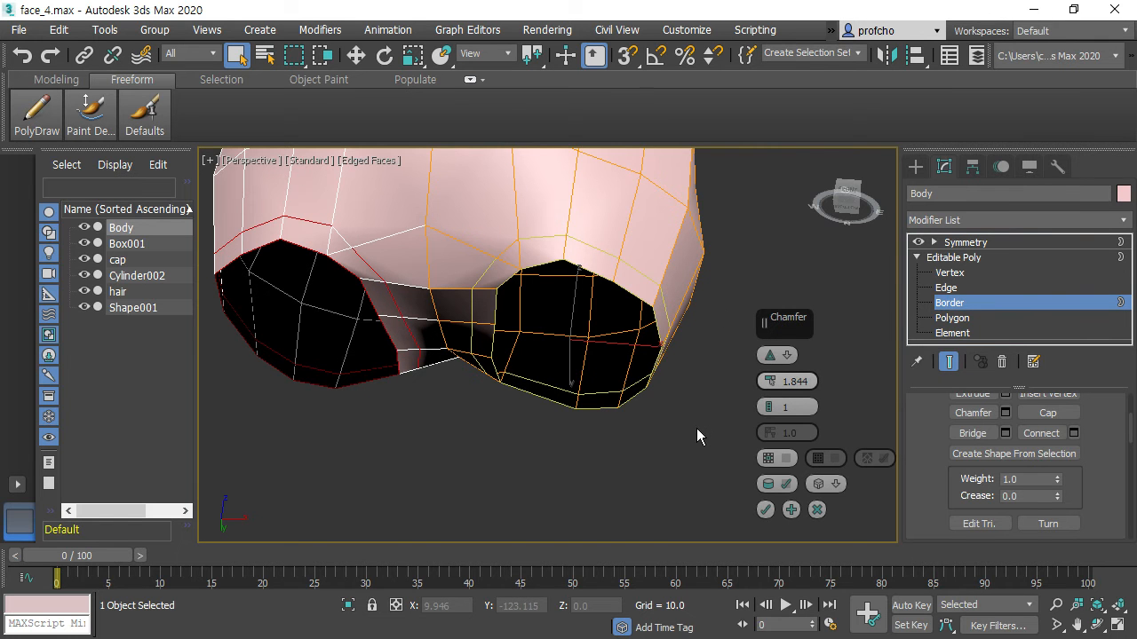
middle_click_drag(549, 448, 519, 434, "alt")
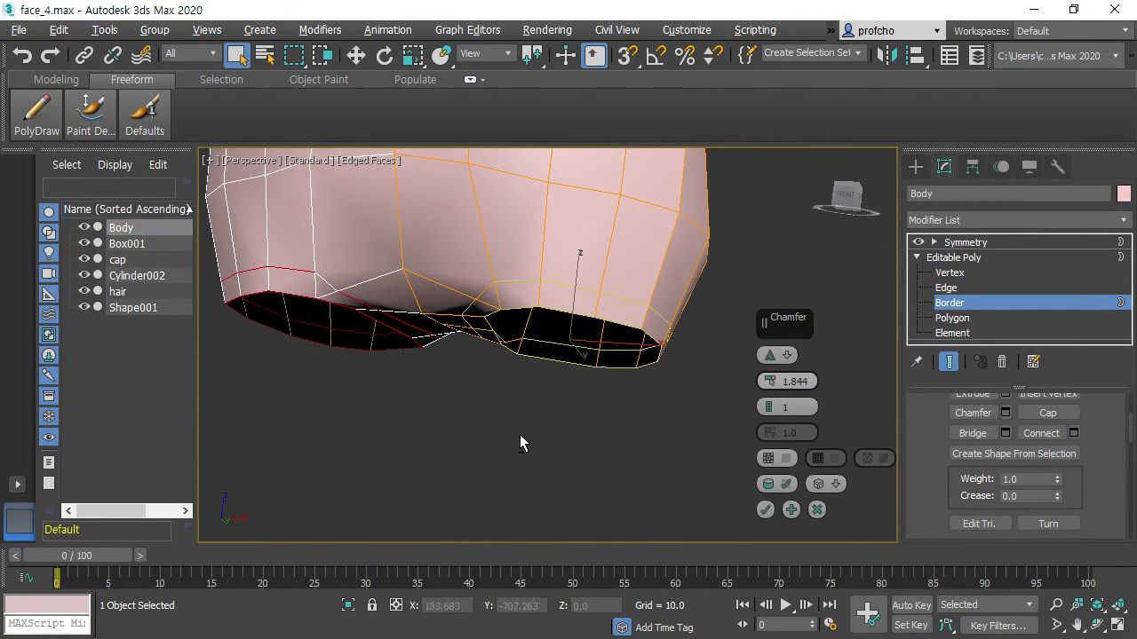
left_click(765, 509)
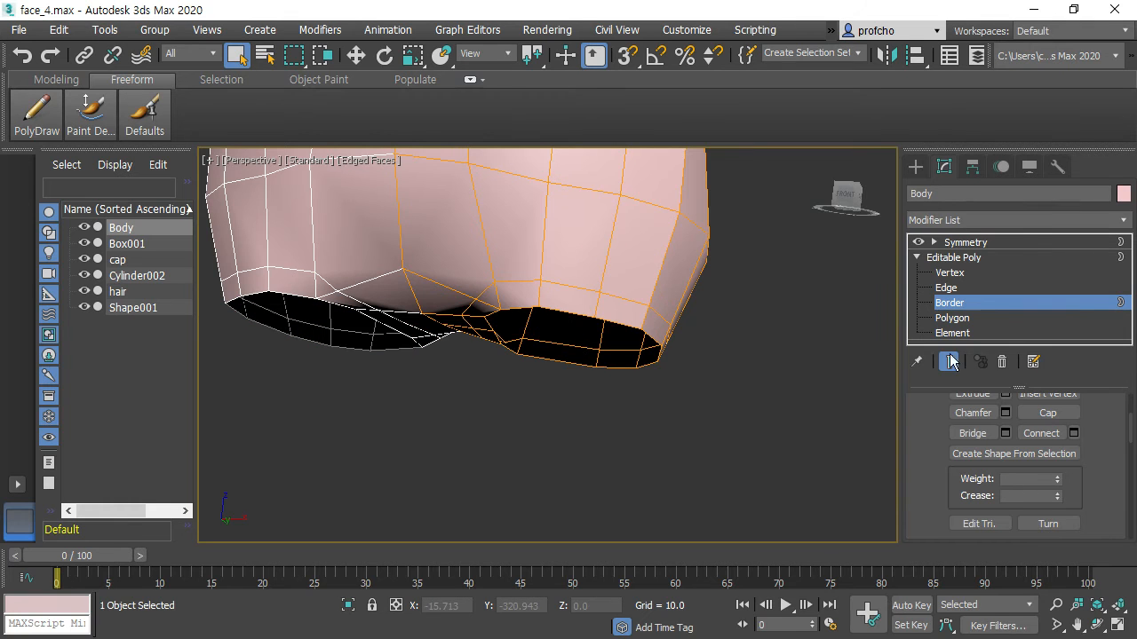
Select the leg opening border and move it down to about Z 74.1 to start forming the leg
scroll(1027, 434, "up", 10)
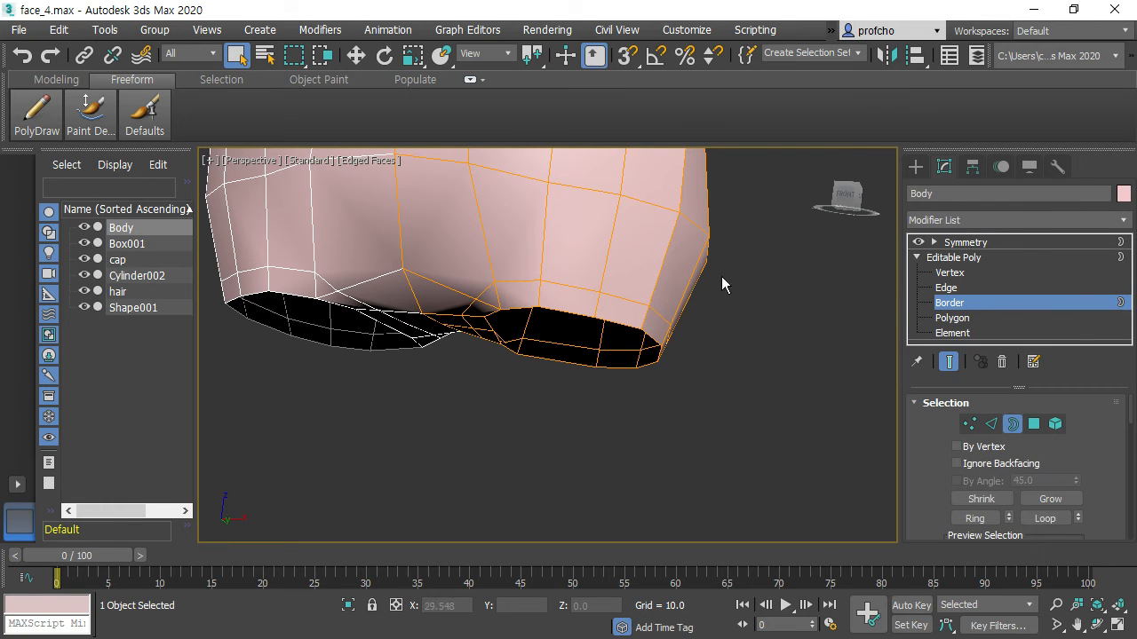
key("w")
left_click_drag(578, 261, 570, 301)
middle_click_drag(672, 291, 711, 321, "alt")
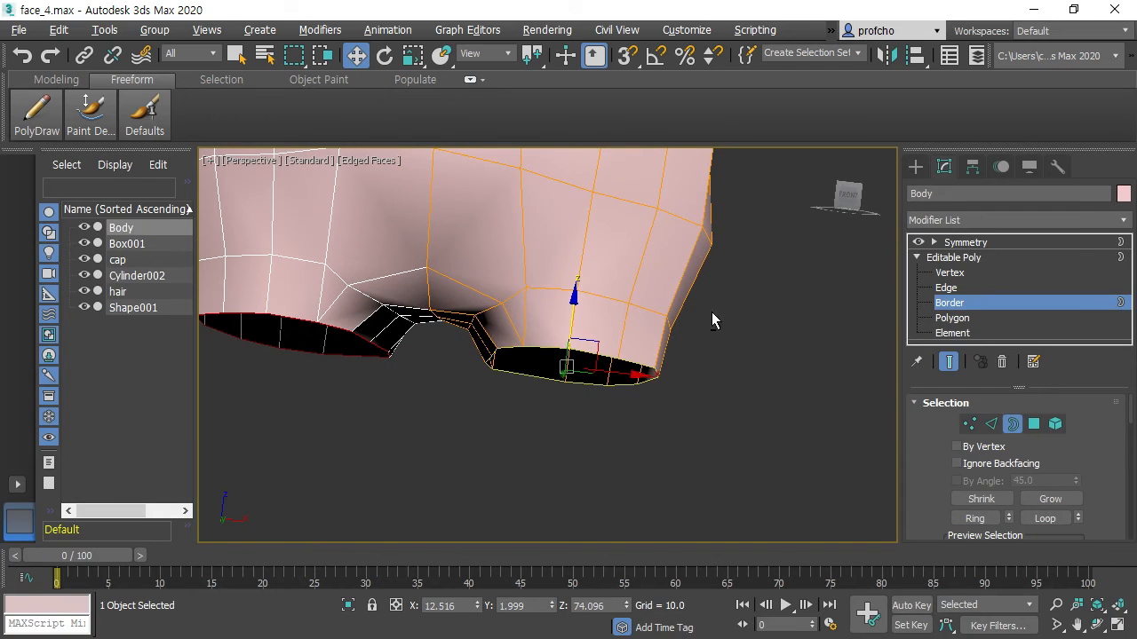
Switch to edge editing and try extruding the leg opening's edges by 0.713 with zero width, then cancel
left_click(991, 425)
scroll(1116, 465, "down", 5)
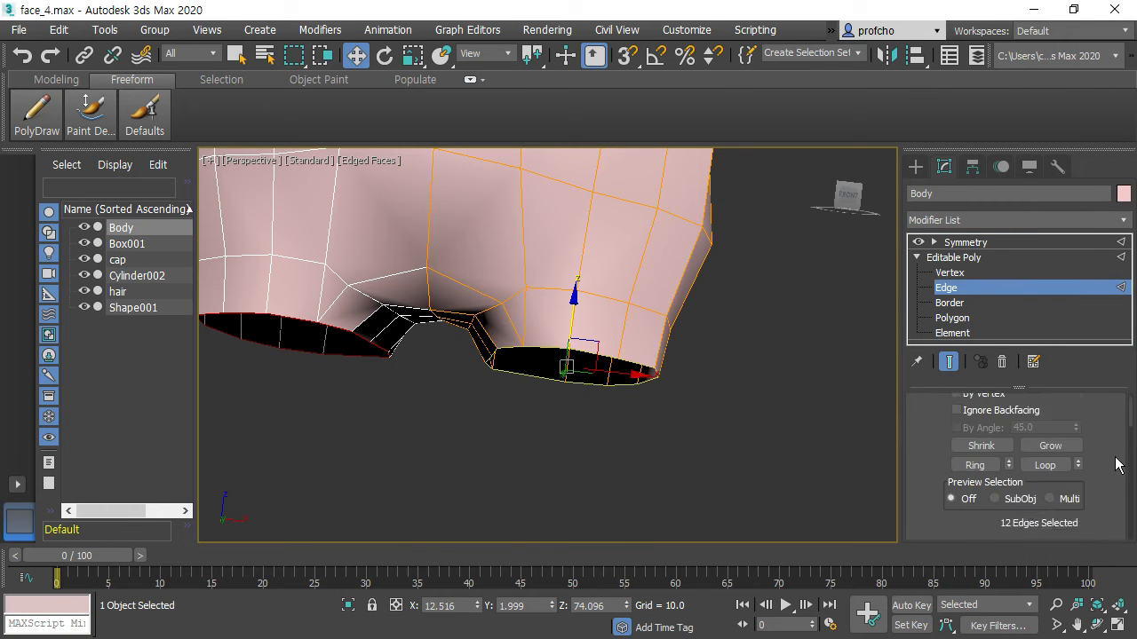
scroll(1116, 464, "down", 1)
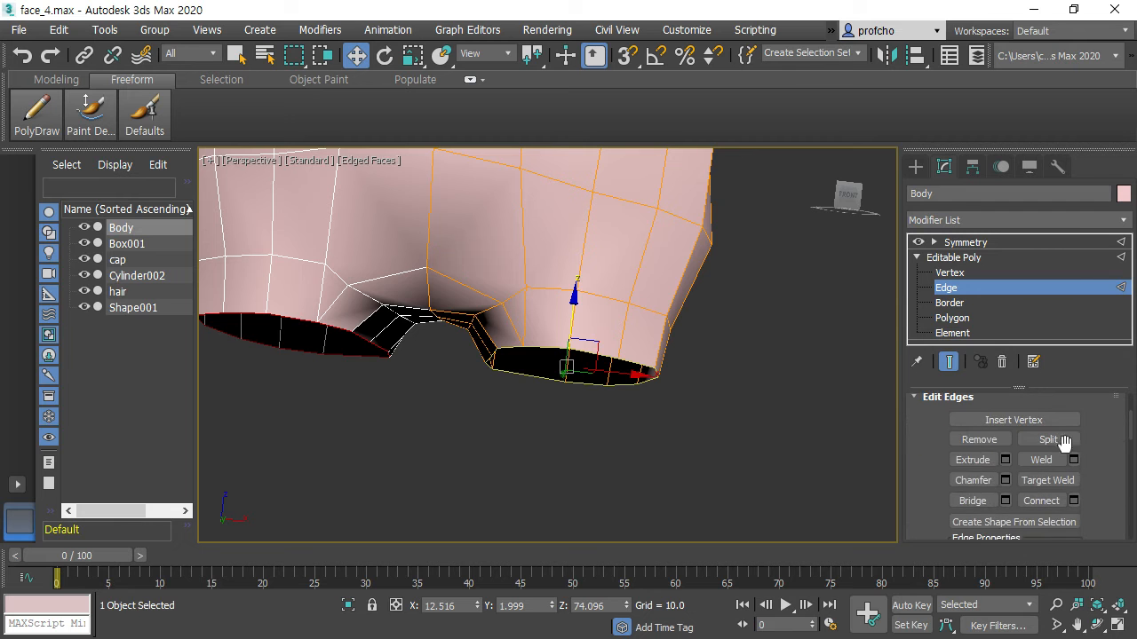
left_click(1004, 460)
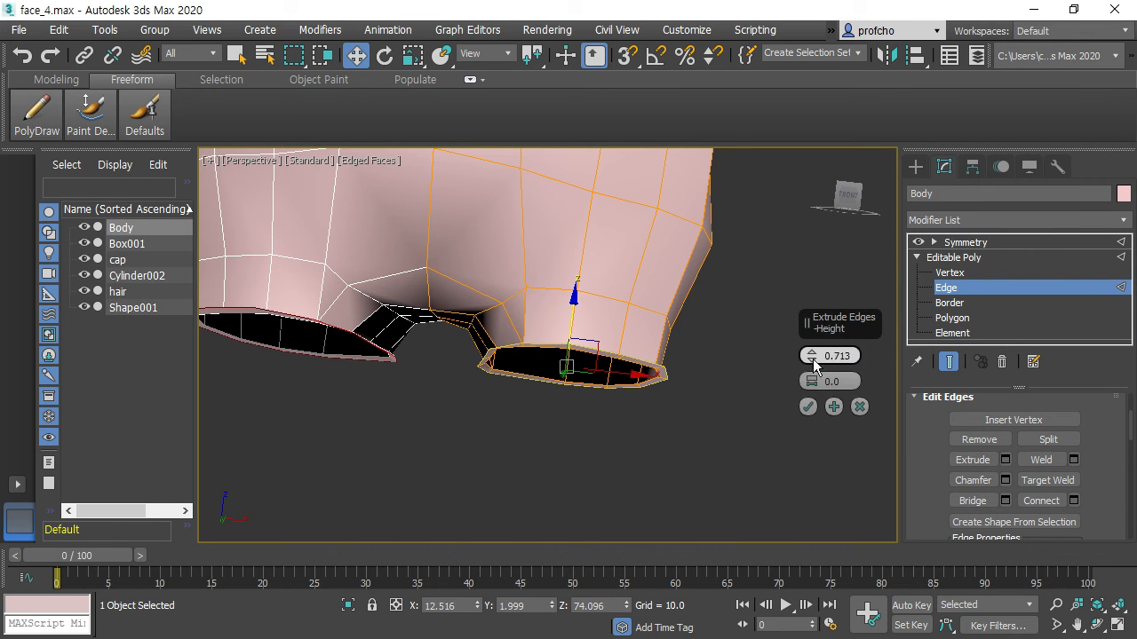
left_click(859, 407)
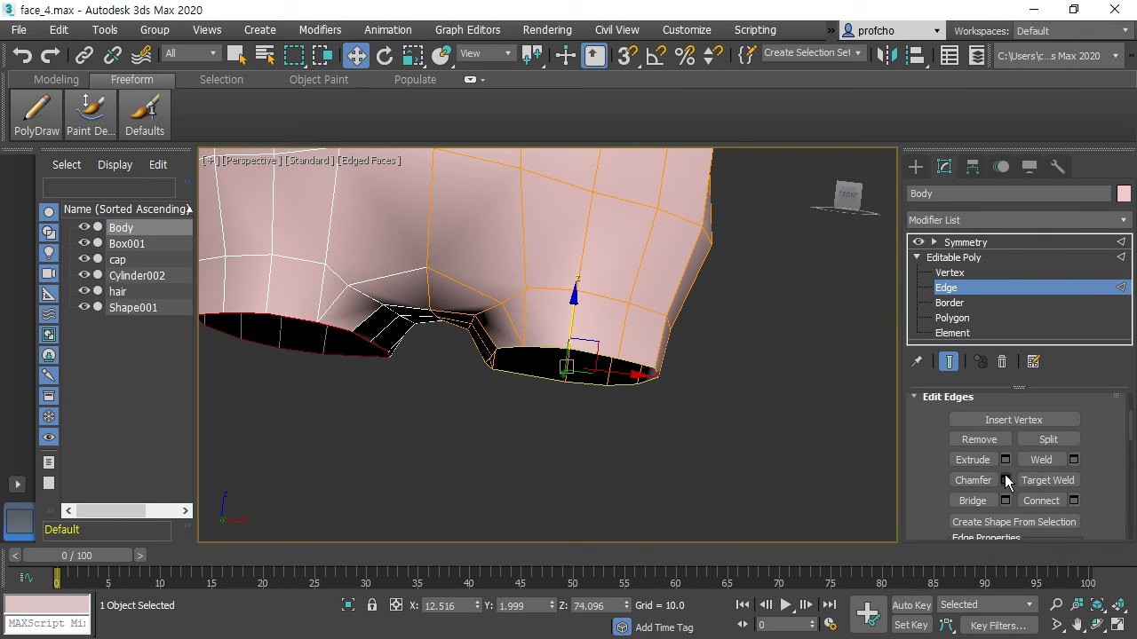
Chamfer the leg opening's edges by 1.844 with one segment to add another loop near the opening
left_click(973, 481)
left_click(1003, 481)
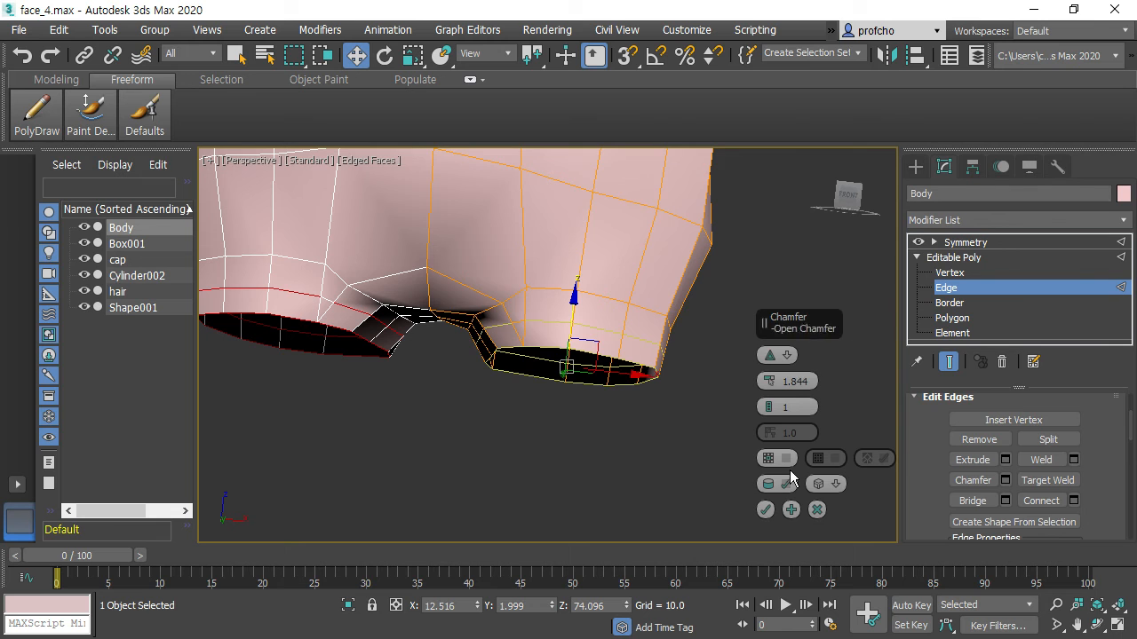
left_click(766, 511)
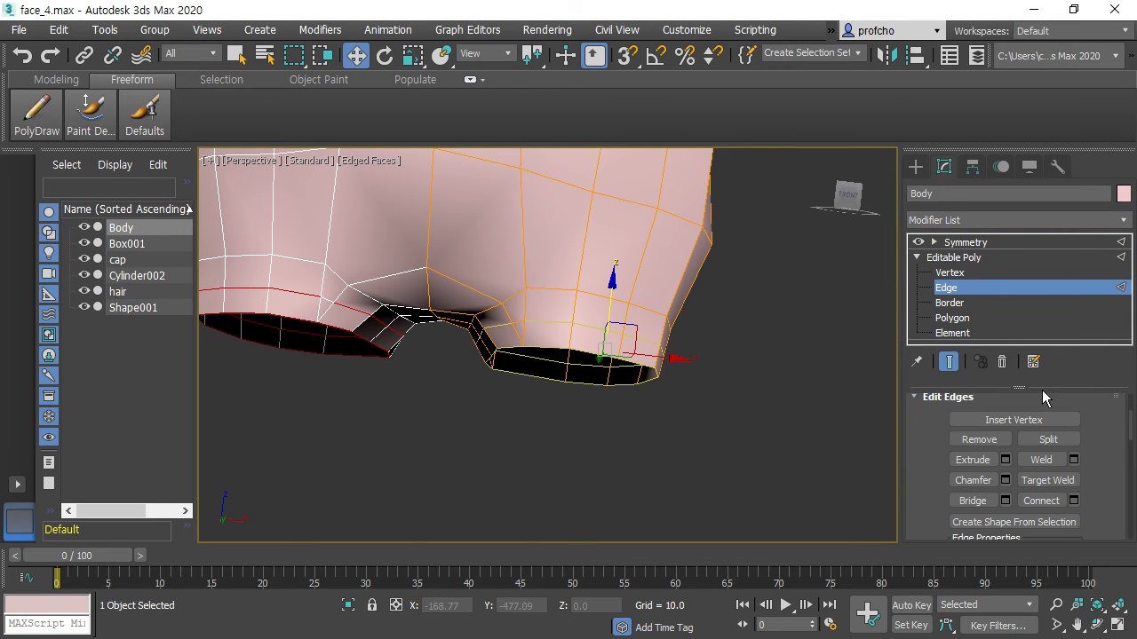
Return to border editing and select the entire border of the leg opening
scroll(1101, 404, "up", 5)
left_click(394, 401)
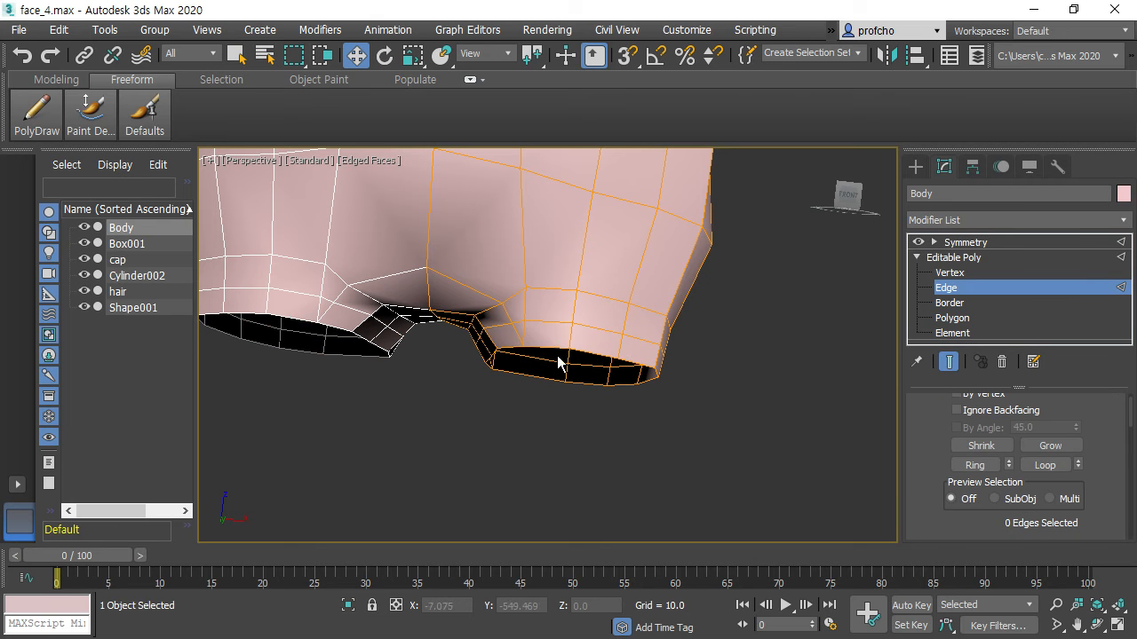
left_click(555, 347)
scroll(965, 425, "up", 2)
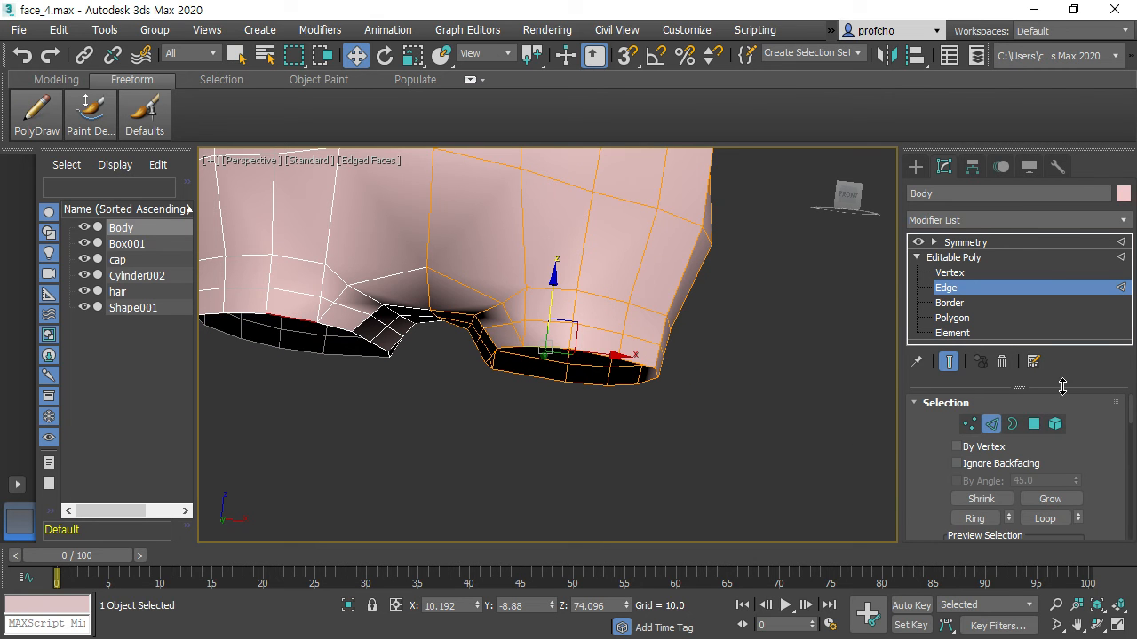
left_click(1012, 424)
left_click(594, 433)
scroll(584, 403, "up", 4)
scroll(584, 402, "down", 2)
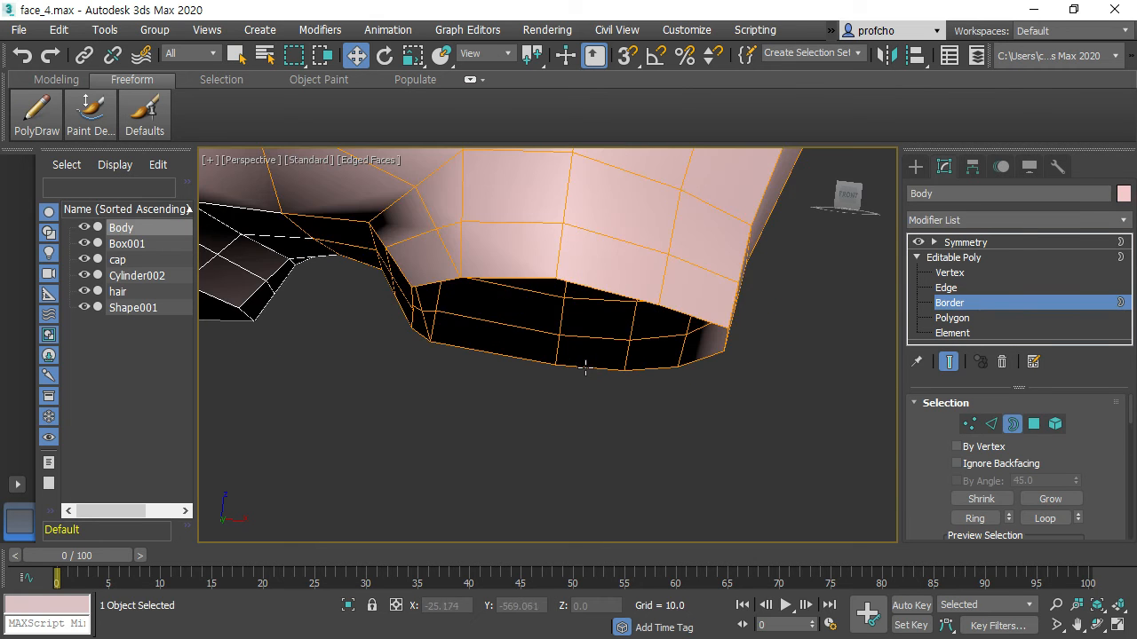
left_click(584, 370)
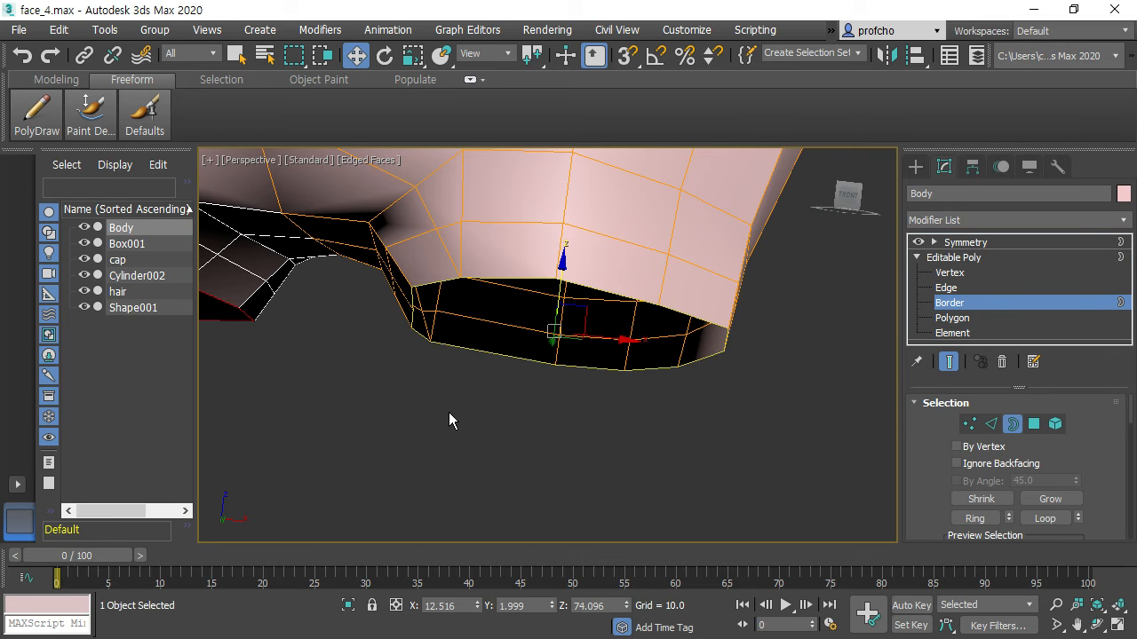
left_click(998, 424)
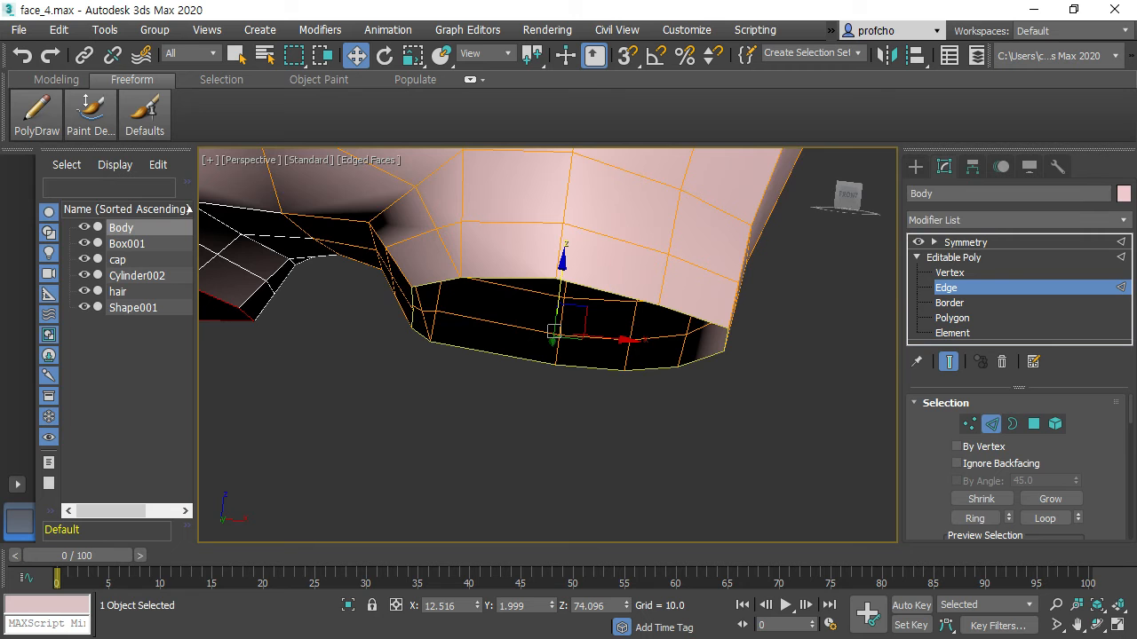
scroll(1030, 506, "down", 3)
scroll(1023, 500, "up", 3)
left_click(1012, 423)
scroll(1069, 462, "down", 2)
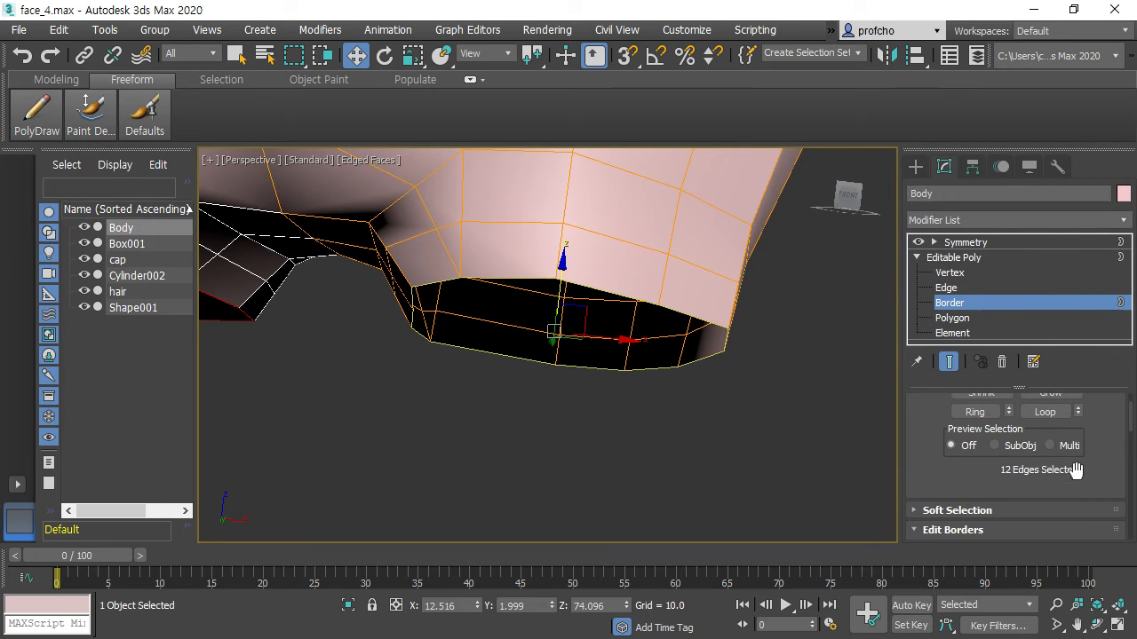
scroll(1050, 483, "up", 2)
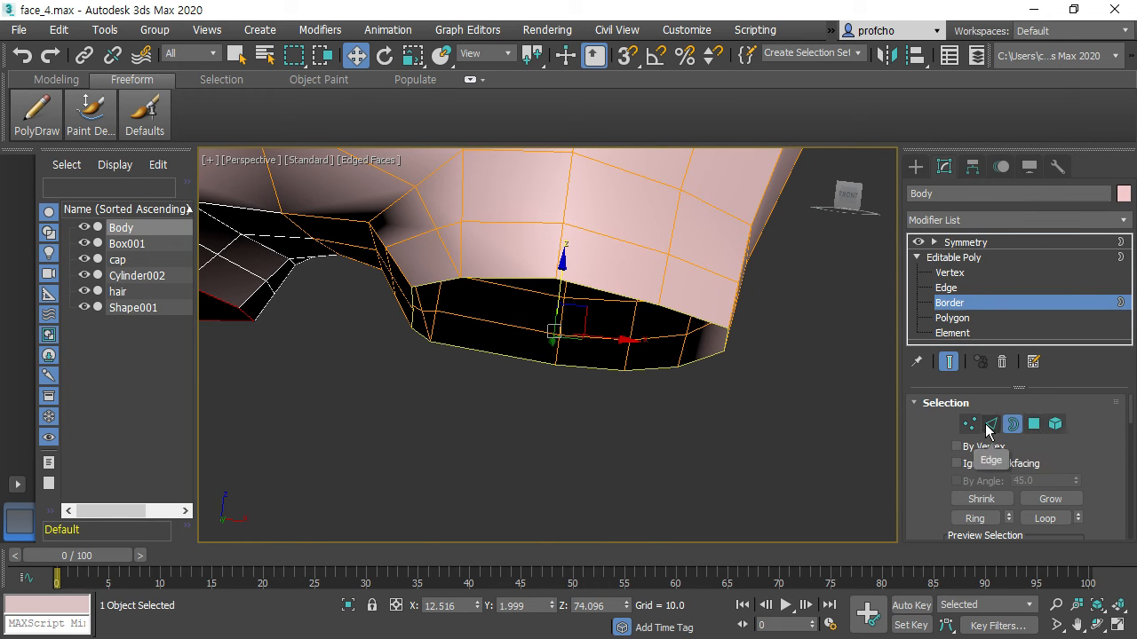
Convert to edge editing and move the leg opening's edges straight down to lengthen the leg, then clear the selection
left_click(991, 424)
middle_click_drag(642, 243, 606, 244, "alt")
left_click_drag(563, 265, 538, 355)
scroll(710, 338, "down", 6)
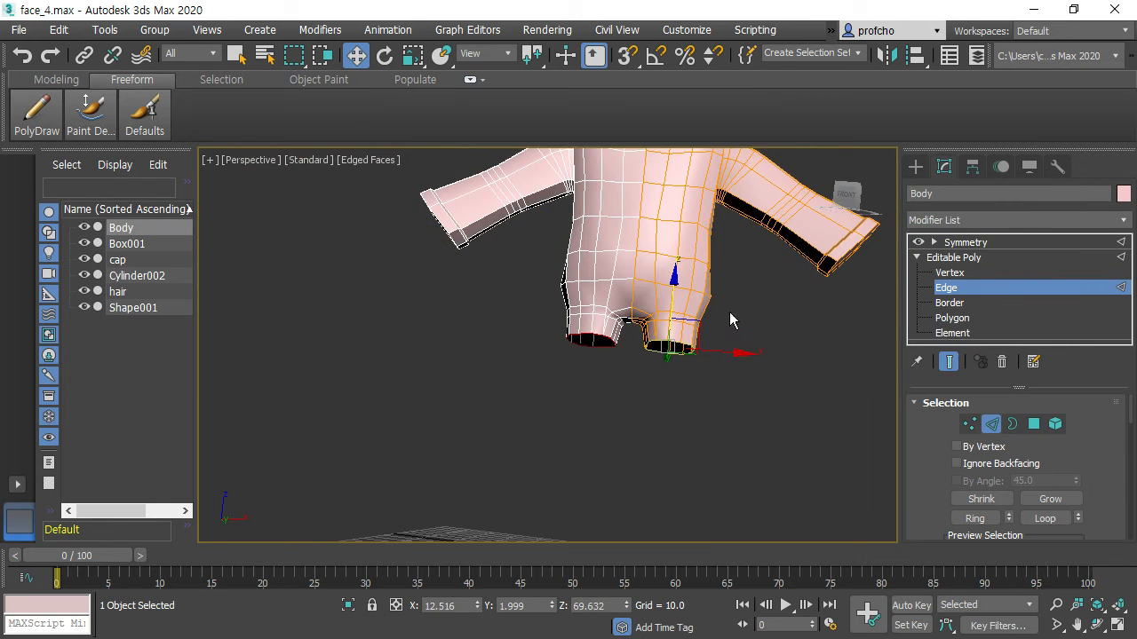
scroll(728, 299, "up", 3)
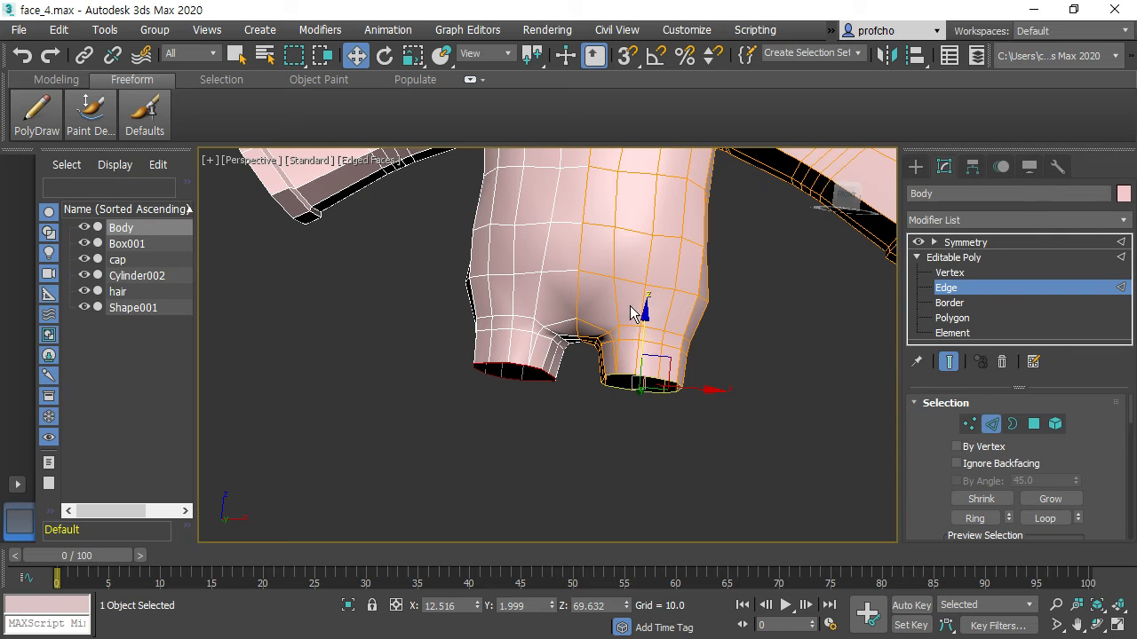
left_click_drag(644, 314, 650, 355)
left_click(765, 355)
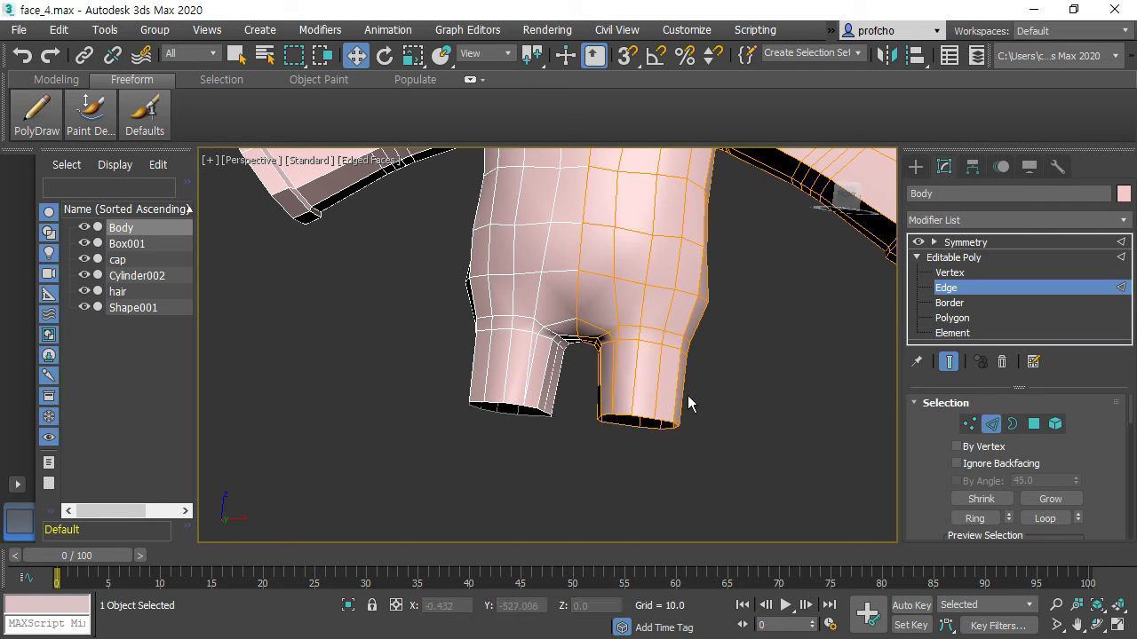
Select the ring of lengthwise edges around the leg and connect them with one horizontal edge loop
left_click_drag(729, 400, 732, 401)
scroll(1057, 471, "down", 5)
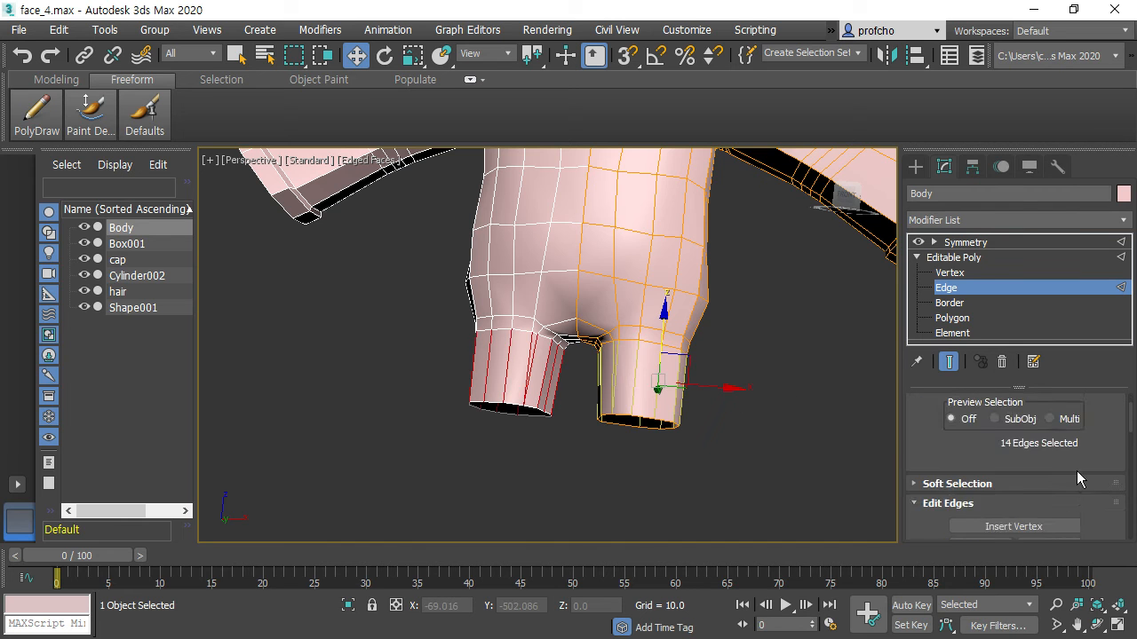
scroll(1074, 468, "down", 1)
left_click(1041, 446)
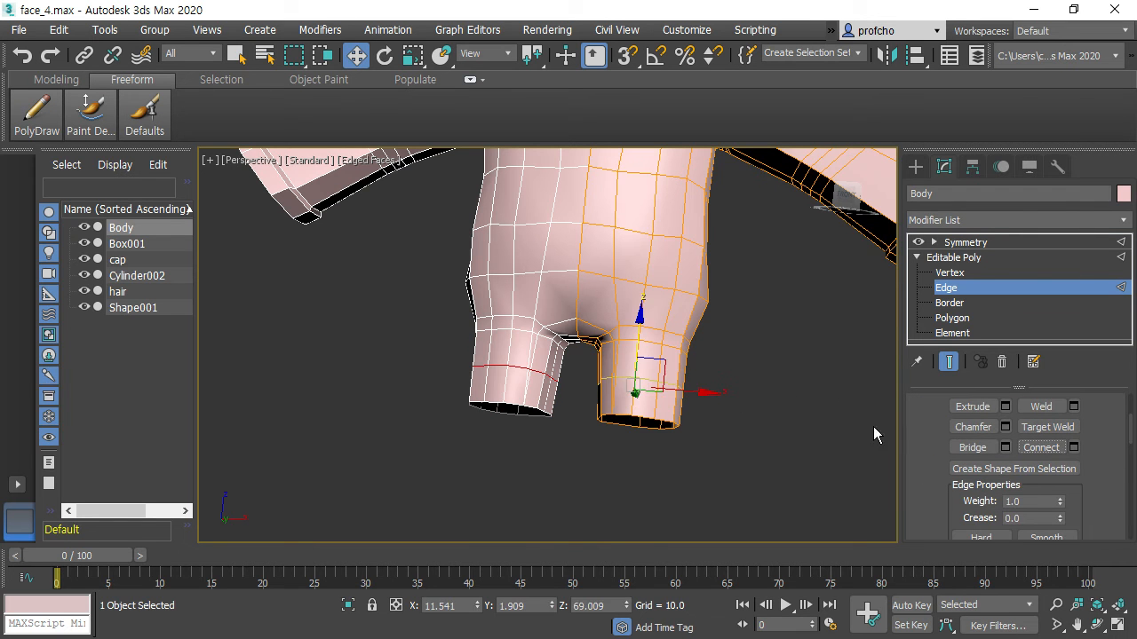
Examine the new legs and their proportions against the whole body from several angles
scroll(696, 376, "up", 4)
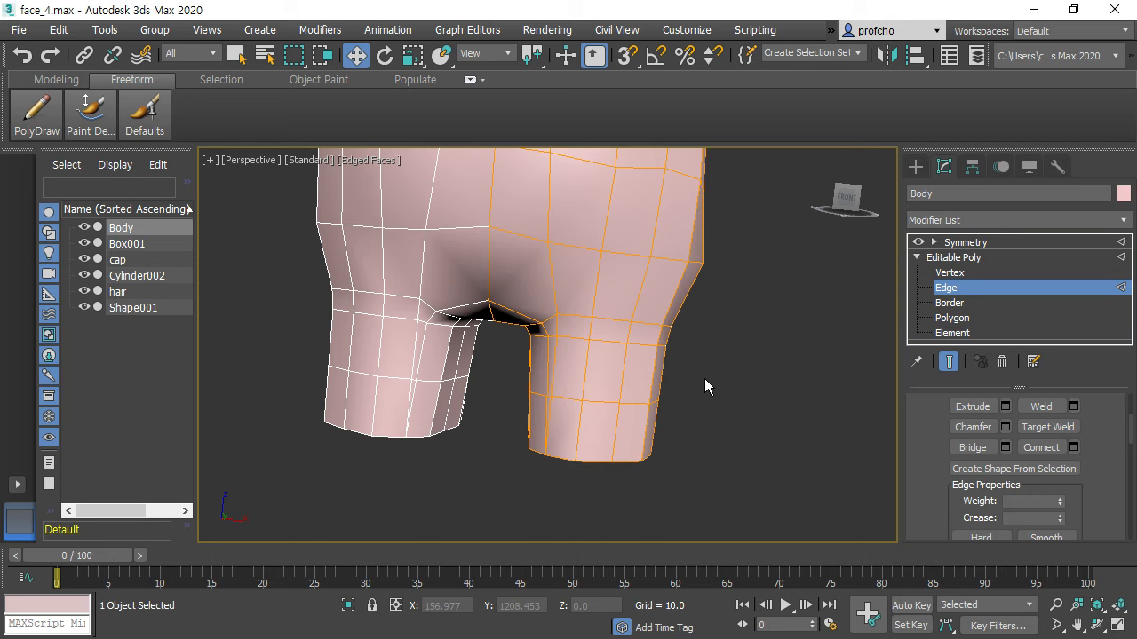
middle_click_drag(700, 377, 745, 297, "alt")
middle_click_drag(732, 246, 676, 366)
scroll(676, 369, "down", 3)
middle_click_drag(684, 405, 751, 452, "alt")
scroll(707, 407, "up", 3)
scroll(708, 402, "down", 3)
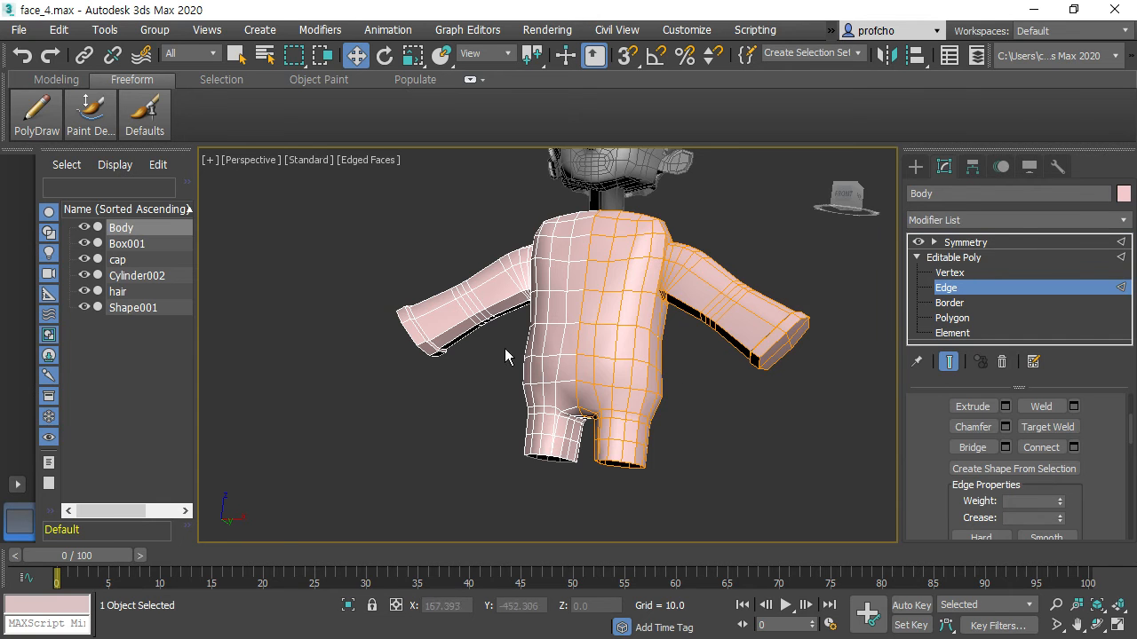
middle_click_drag(694, 377, 728, 391, "alt")
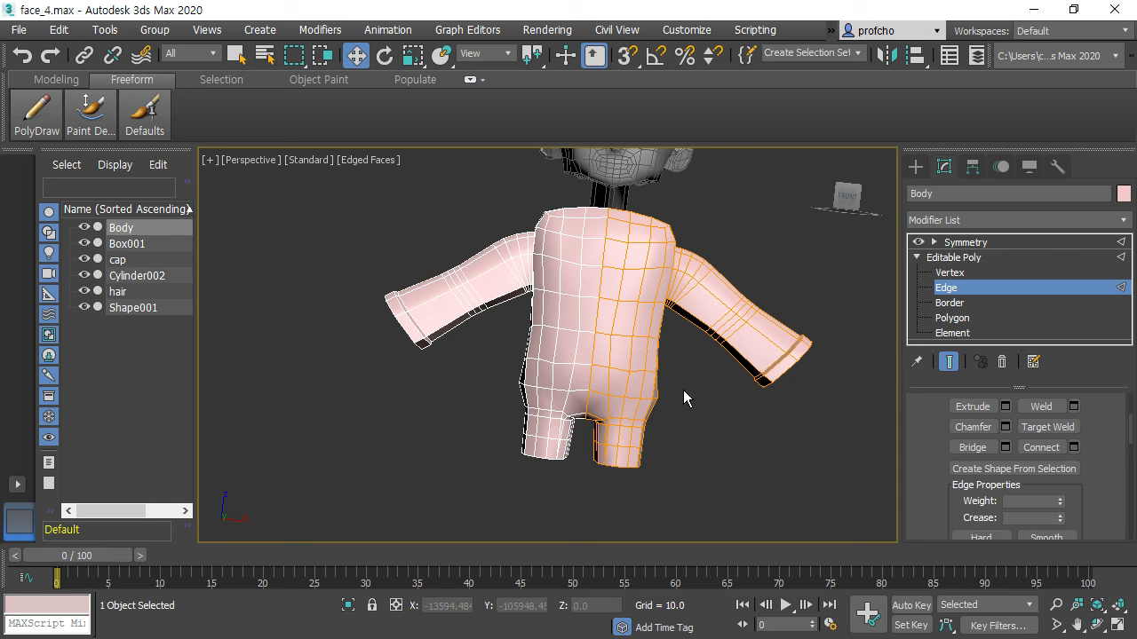
Frame the body and legs in the Front view, switch to polygon editing and activate the Paint Deform Shift brush
key("f")
middle_click_drag(612, 275, 618, 435)
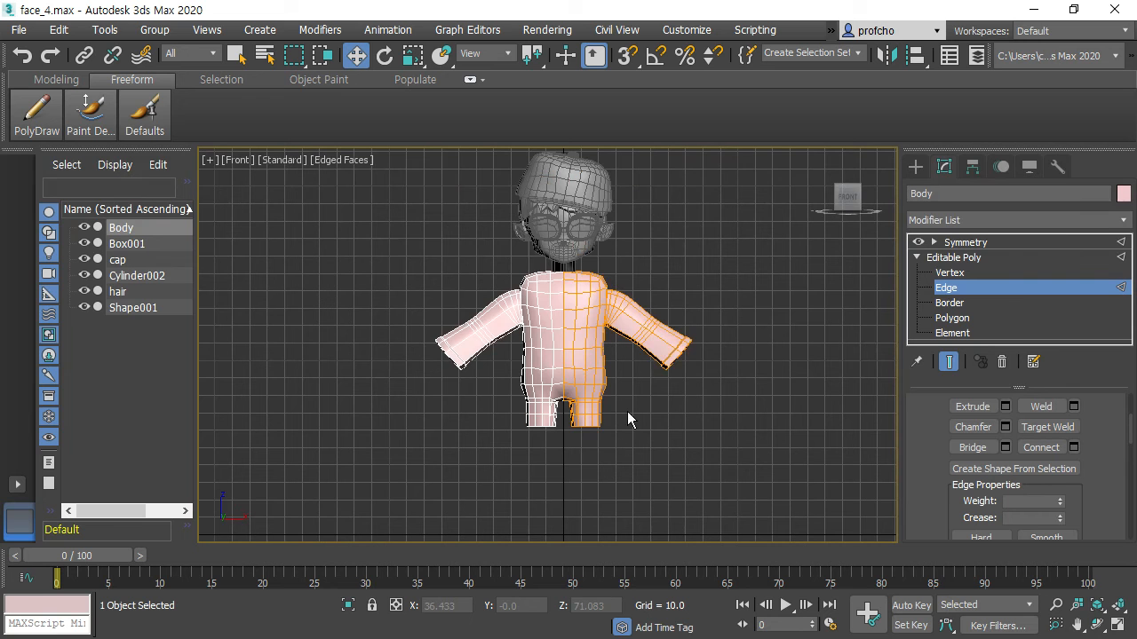
scroll(627, 412, "up", 2)
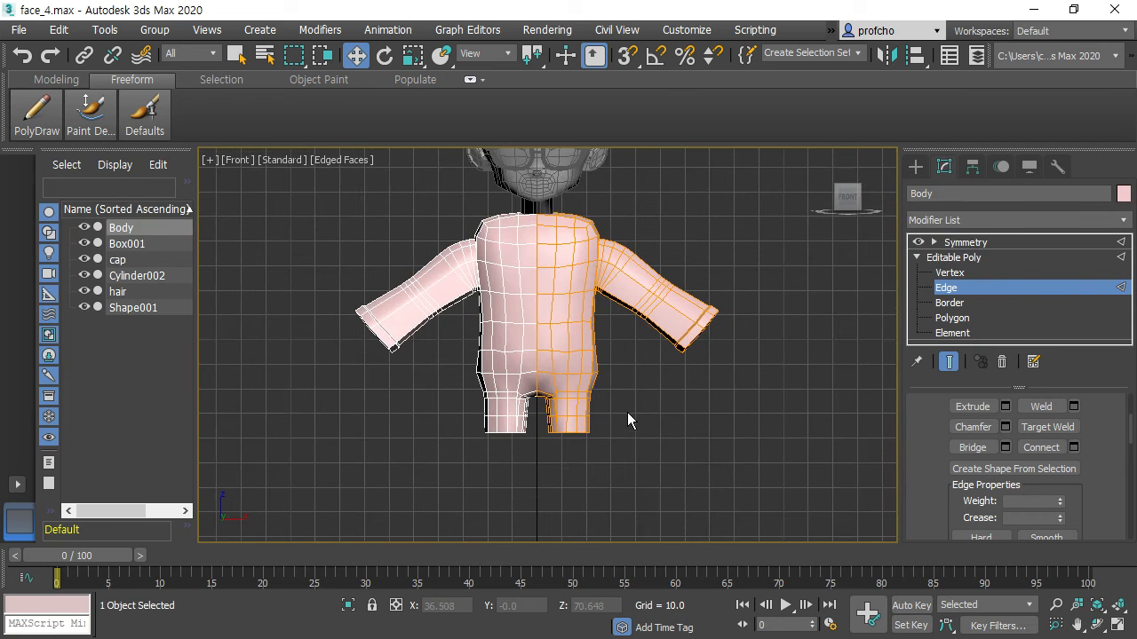
scroll(627, 412, "up", 2)
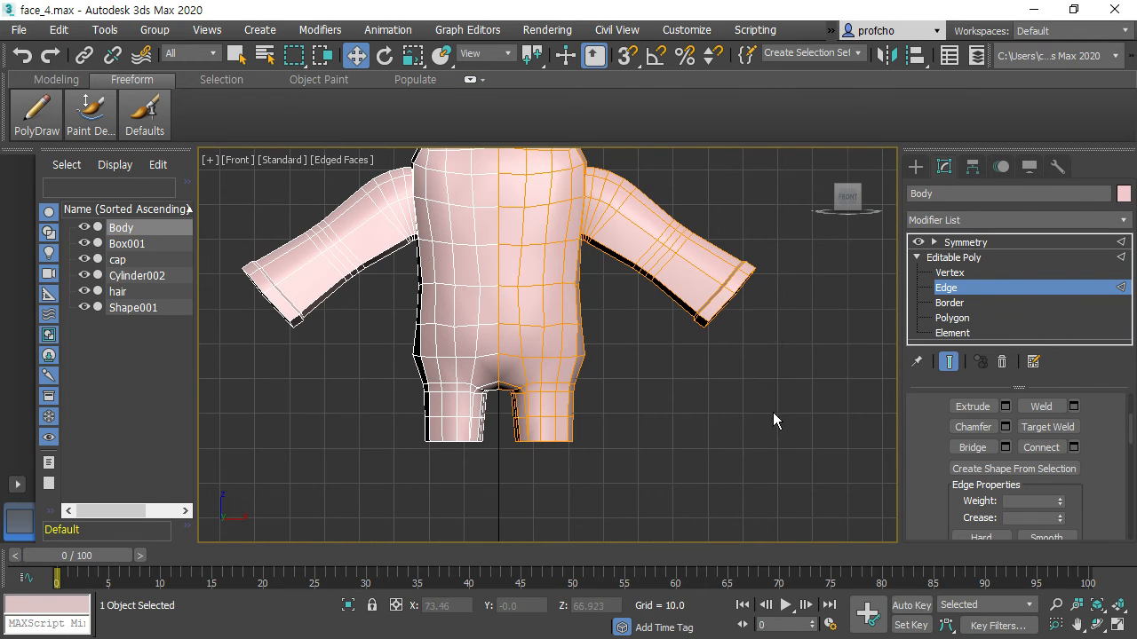
left_click(966, 318)
scroll(1109, 435, "up", 5)
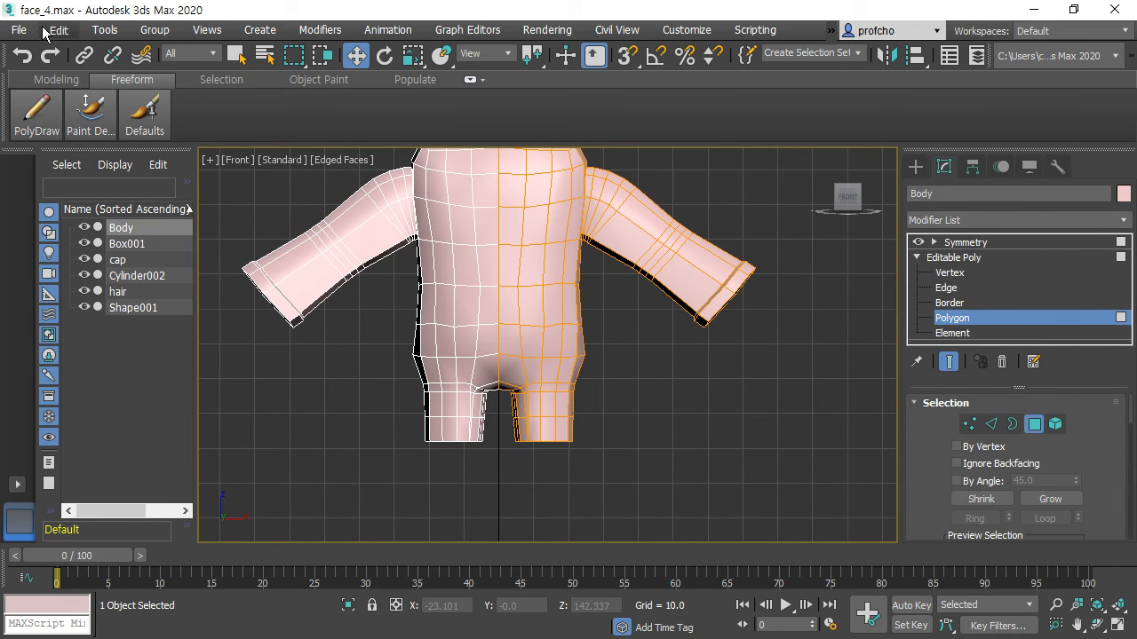
left_click(91, 112)
left_click(94, 169)
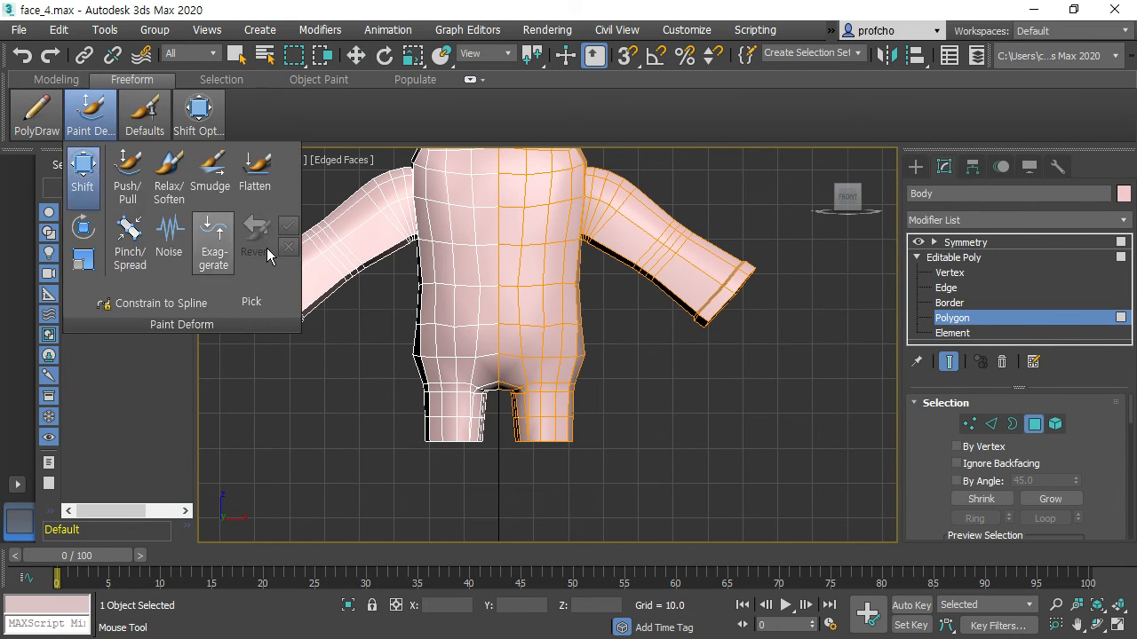
Push the outer side of the leg and hip outward with the Shift brush, undoing the unwanted strokes
mouse_move(579, 393)
left_mouse_down()
mouse_move(589, 381)
mouse_move(583, 419)
mouse_move(579, 298)
mouse_move(599, 294)
mouse_move(563, 393)
mouse_move(583, 393)
mouse_move(585, 423)
mouse_move(601, 414)
mouse_move(589, 427)
mouse_move(586, 383)
left_mouse_up()
key("ctrl+z")
key("ctrl+z")
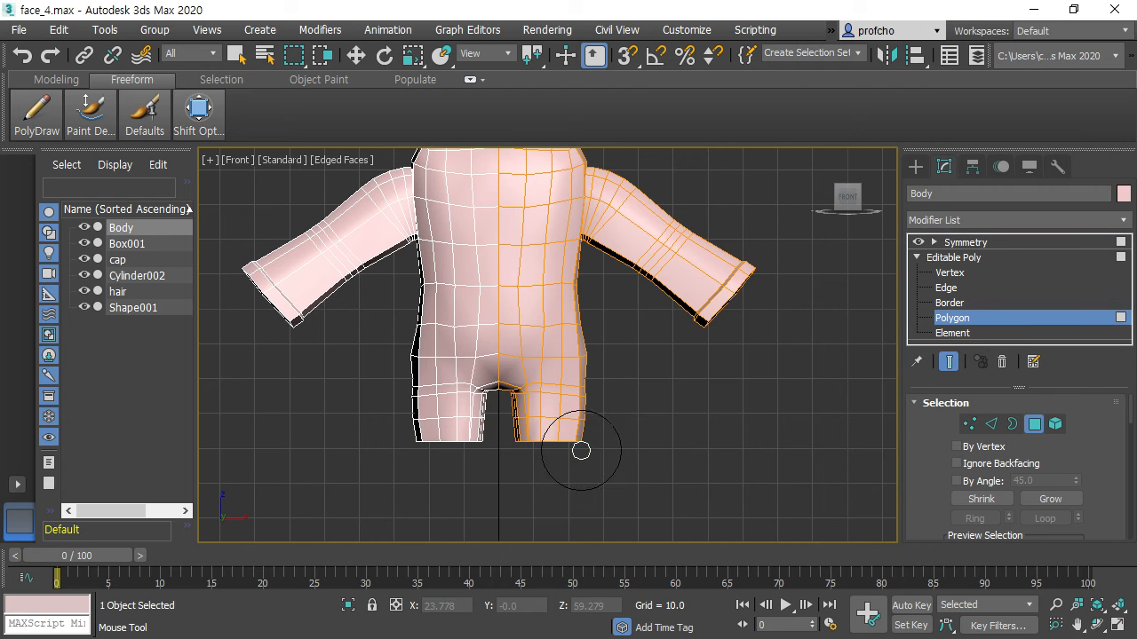
mouse_move(659, 353)
middle_mouse_down()
mouse_move(677, 439)
mouse_move(674, 368)
middle_mouse_up()
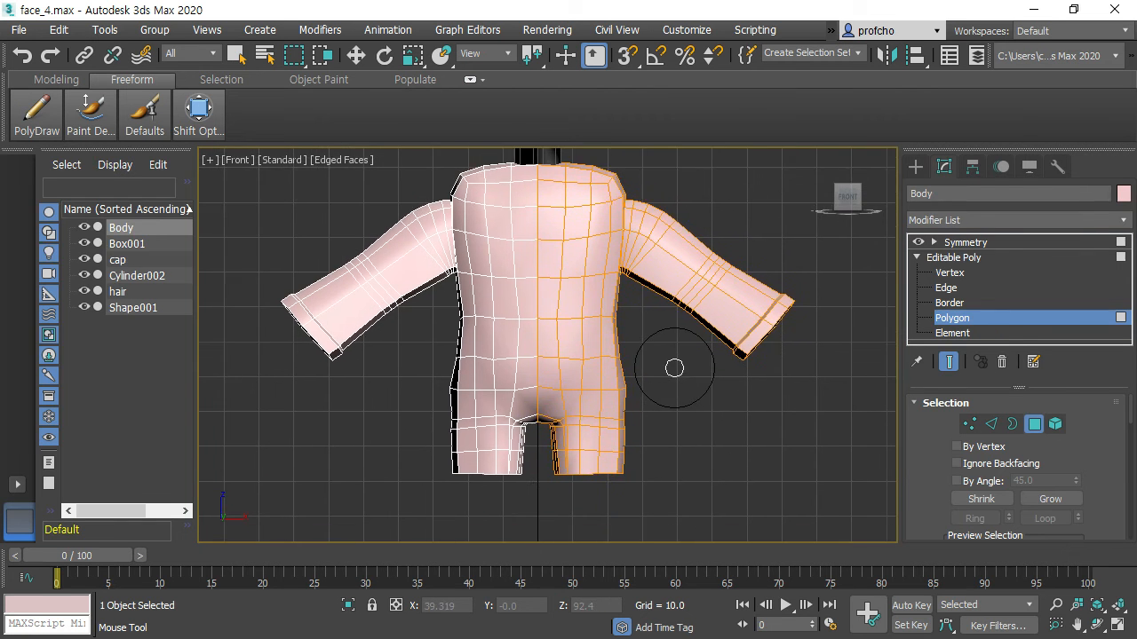
Switch to another Paint Deform brush and stroke it down the front of the torso to the outer leg
scroll(674, 367, "up", 3)
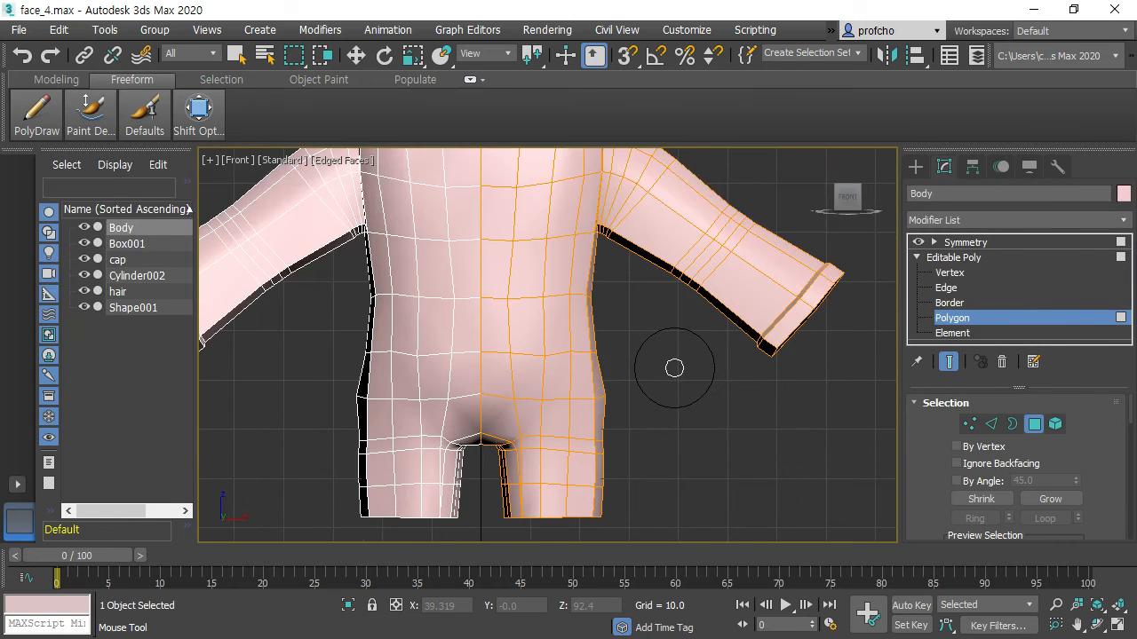
scroll(673, 368, "down", 3)
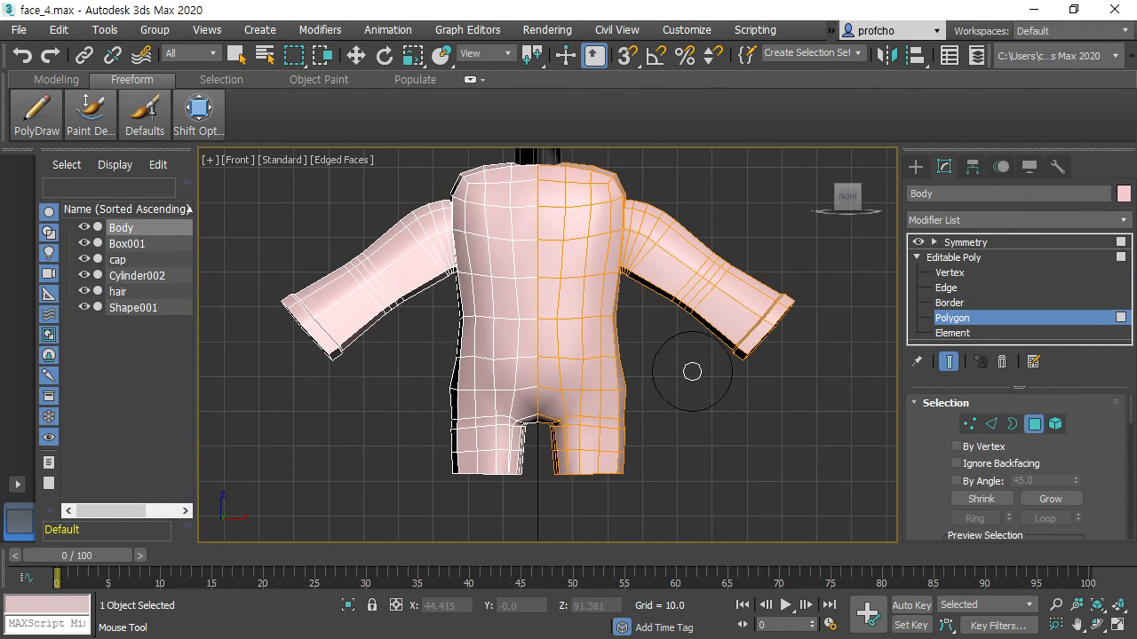
left_click(90, 111)
left_click(171, 182)
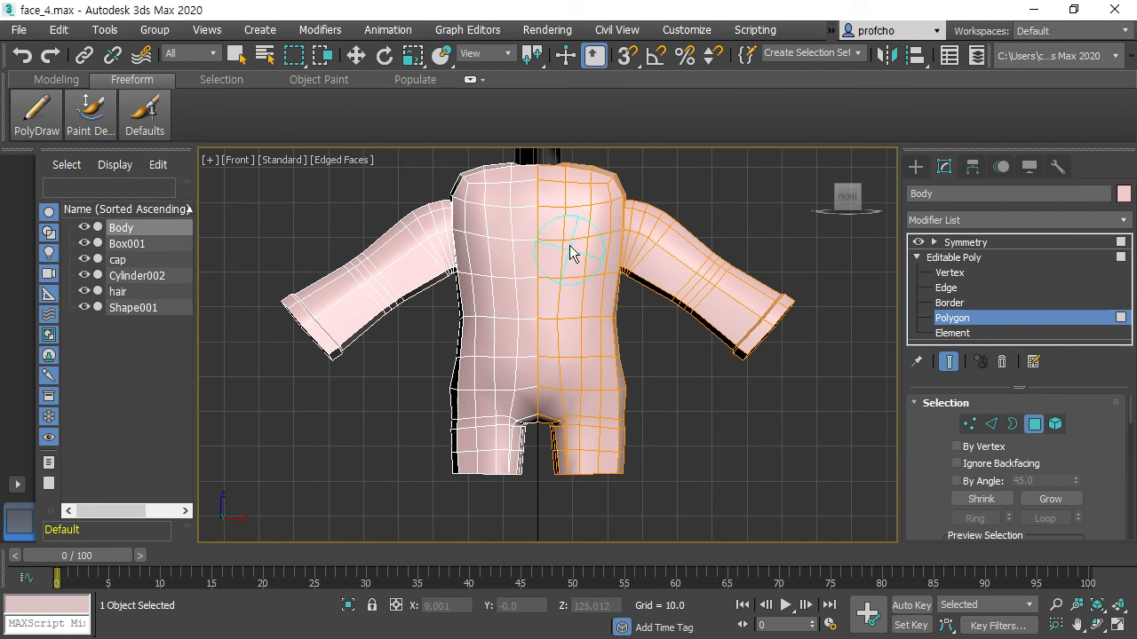
mouse_move(596, 253)
left_mouse_down()
mouse_move(579, 426)
mouse_move(610, 454)
mouse_move(601, 463)
left_mouse_up()
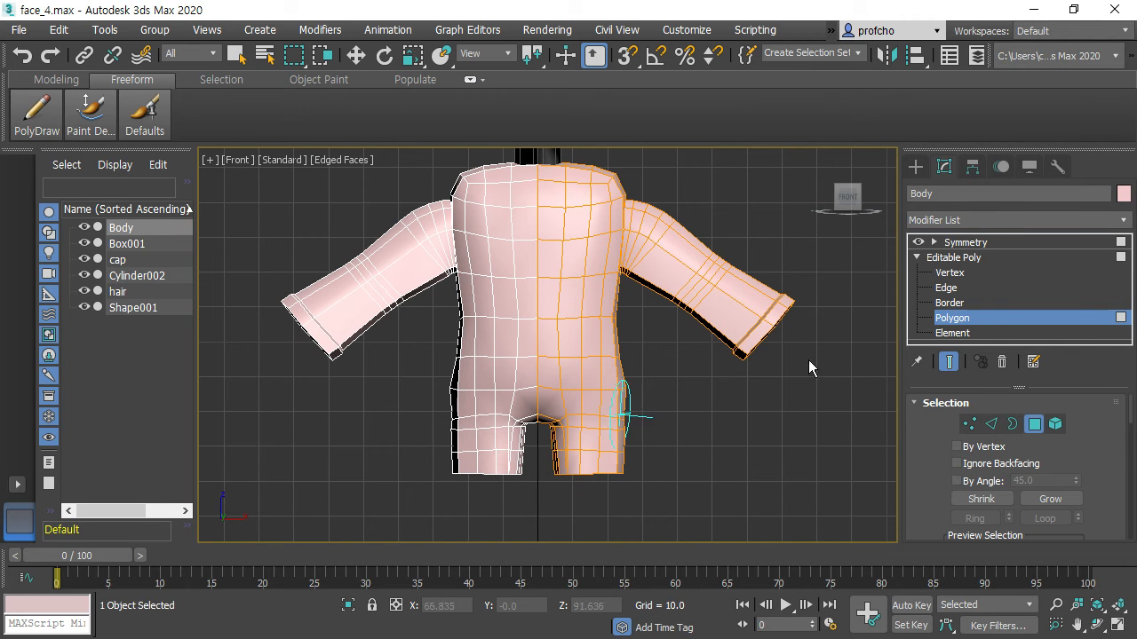
Leave polygon editing and select the whole Body object at its Symmetry level with the whole character in view
scroll(822, 322, "down", 5)
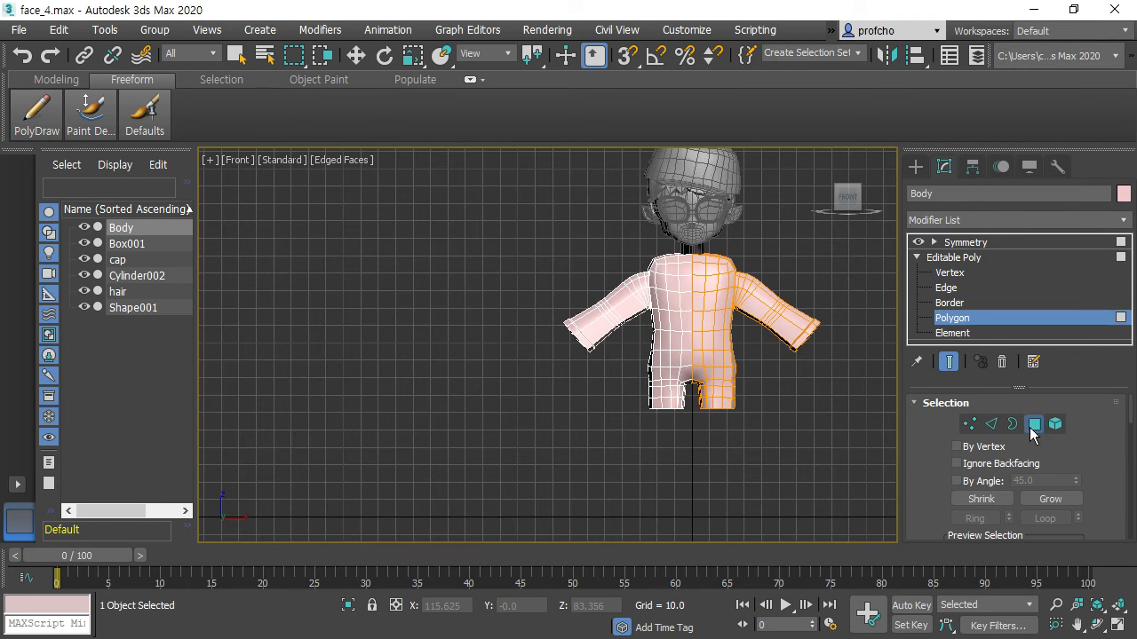
key("4")
middle_click_drag(793, 232, 719, 358)
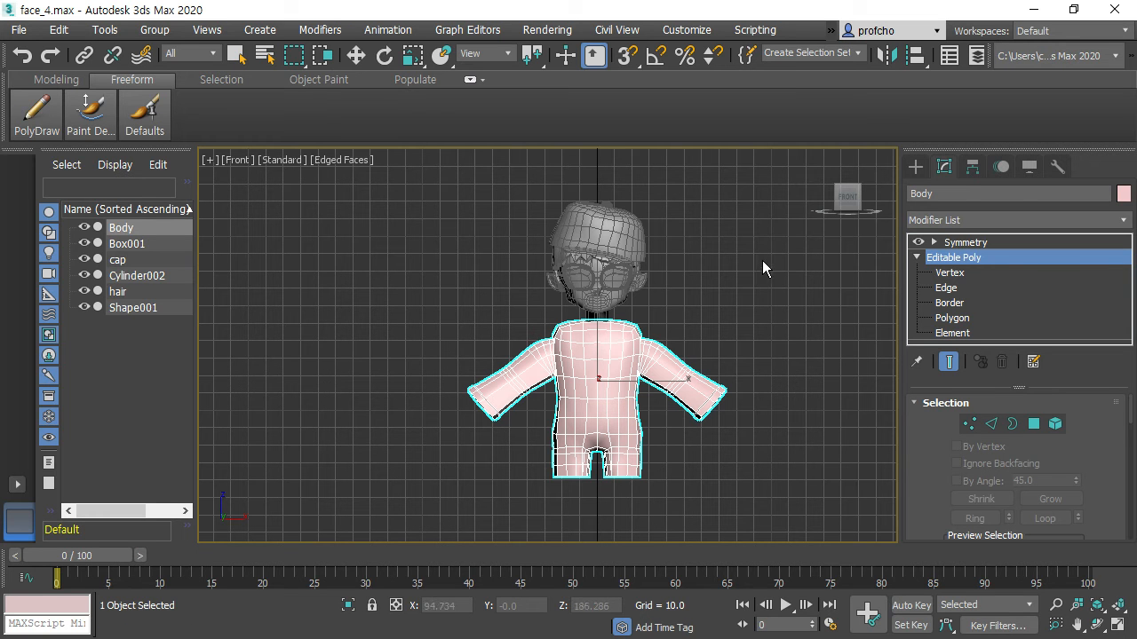
left_click(966, 277)
left_click(966, 258)
key("w")
left_click(106, 330)
left_click(125, 229)
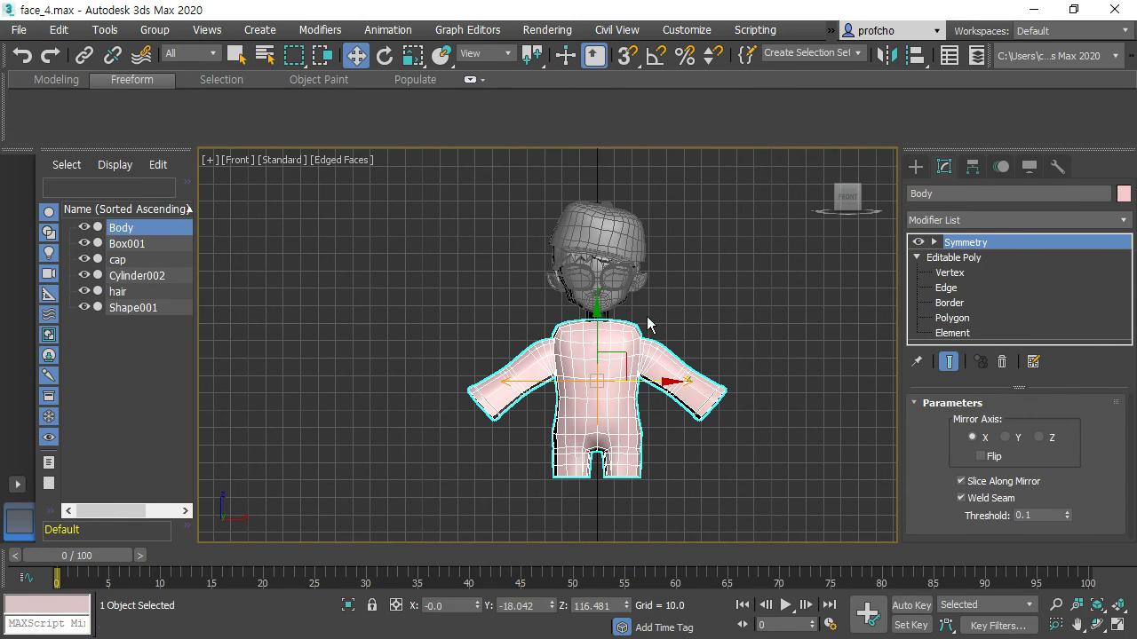
Scale the whole body down uniformly and raise it toward the head to Z 126.223
key("r")
left_click_drag(604, 373, 597, 396)
key("w")
left_click_drag(609, 313, 611, 295)
scroll(712, 278, "up", 2)
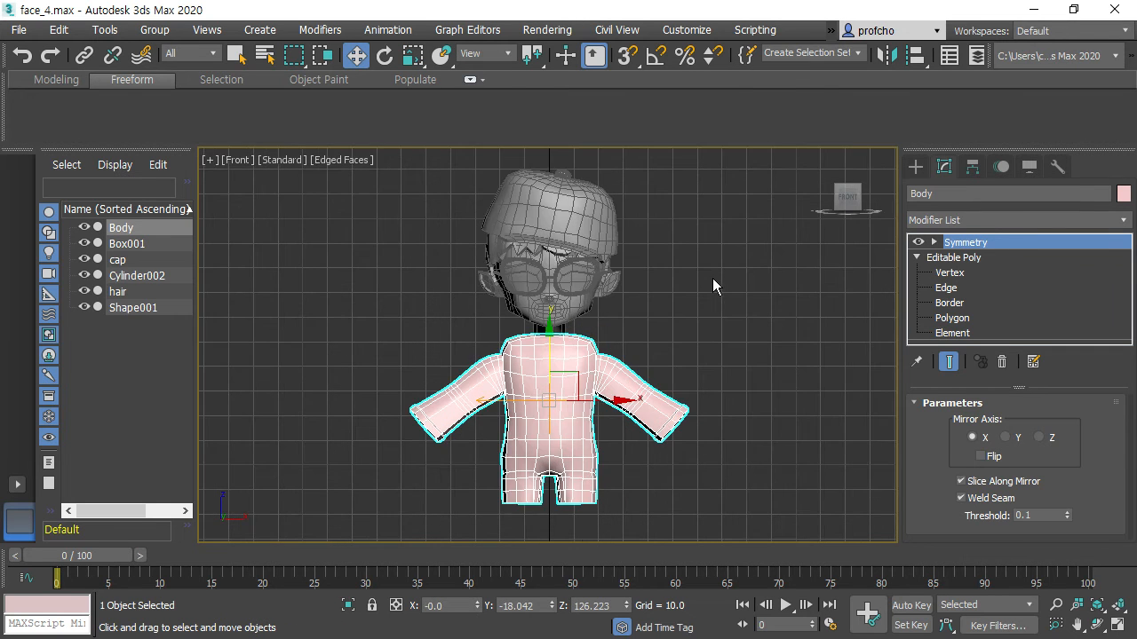
Deselect the body and save the scene
scroll(712, 278, "down", 2)
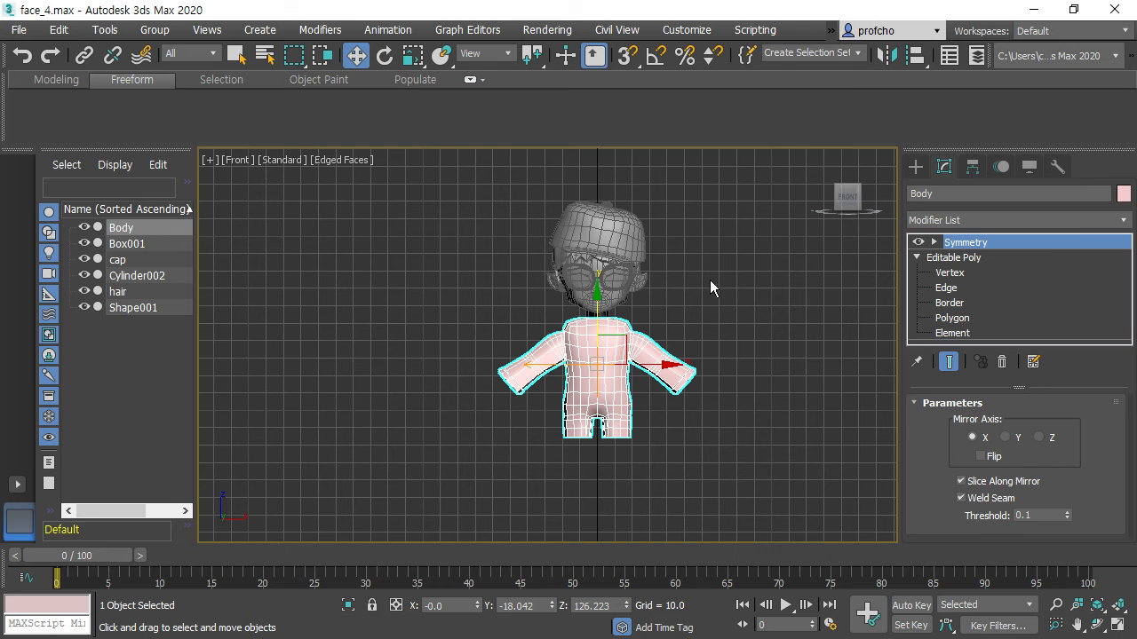
left_click(710, 293)
scroll(706, 311, "up", 5)
middle_click_drag(666, 320, 729, 284)
key("ctrl+s")
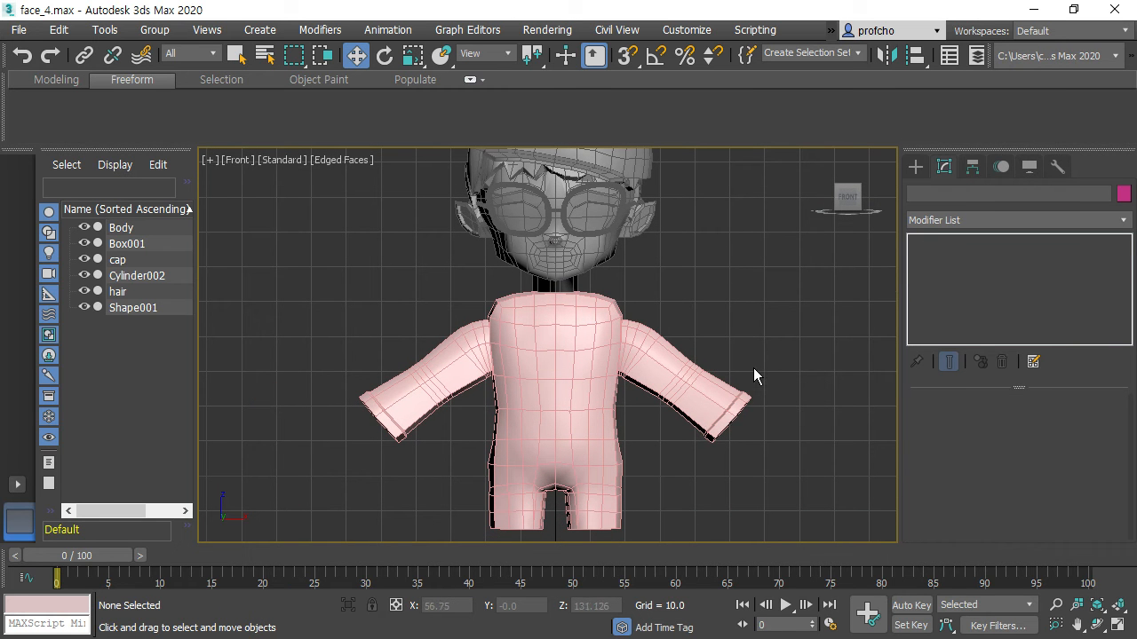
Examine the body's arms, crotch and open leg ends in Perspective from below, the side and the front
middle_click_drag(776, 468, 789, 358)
scroll(779, 310, "down", 3)
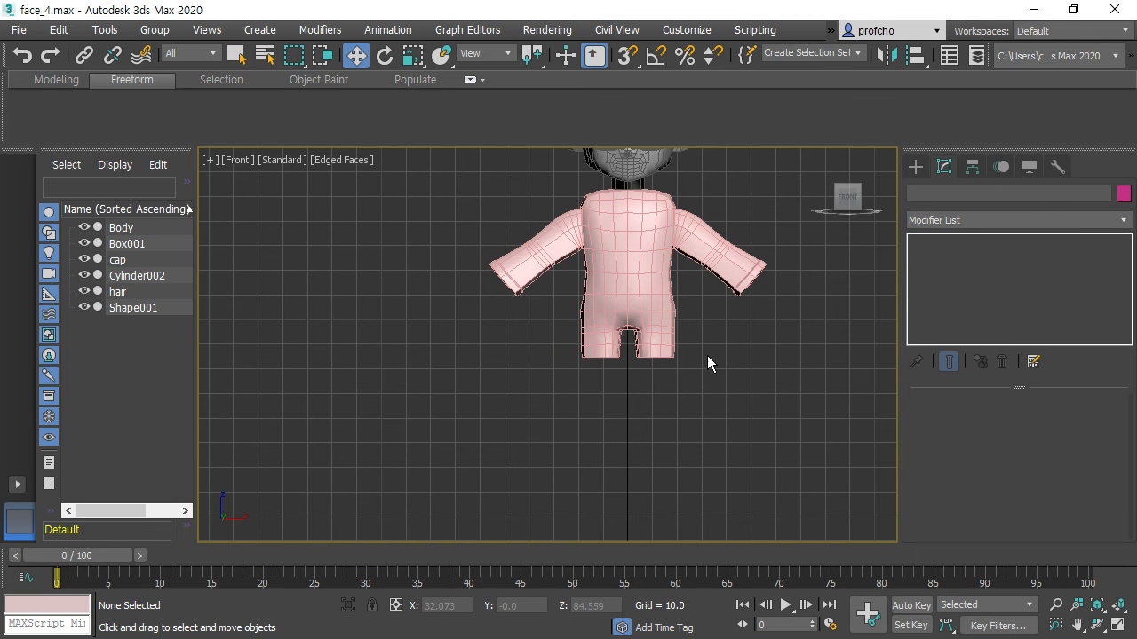
middle_click_drag(707, 354, 694, 365)
key("p")
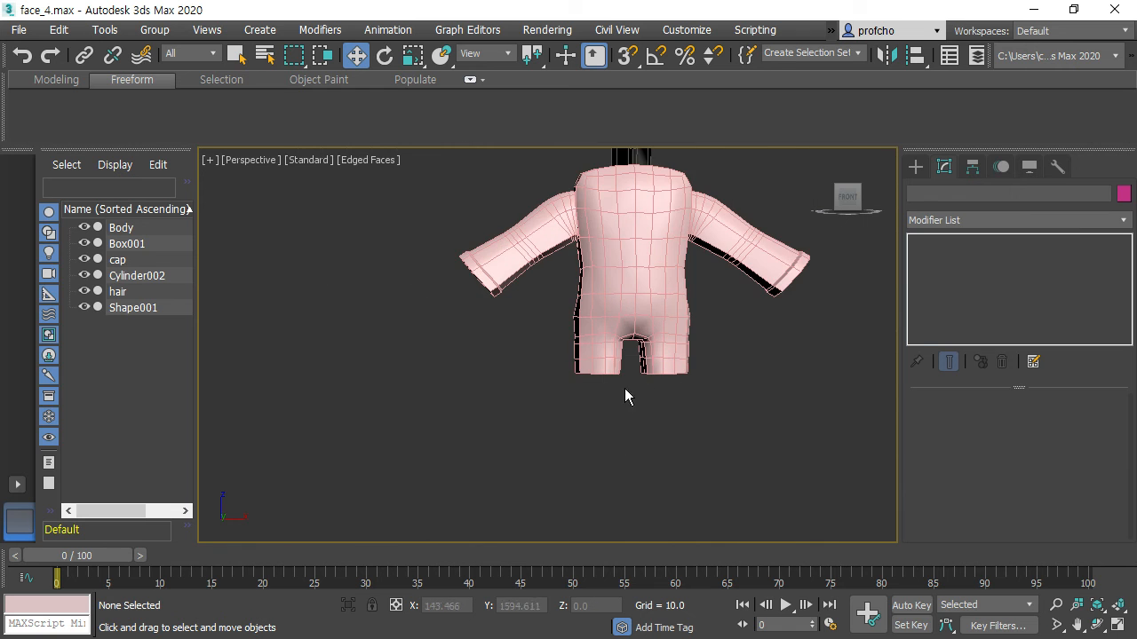
middle_click_drag(718, 404, 666, 320, "alt")
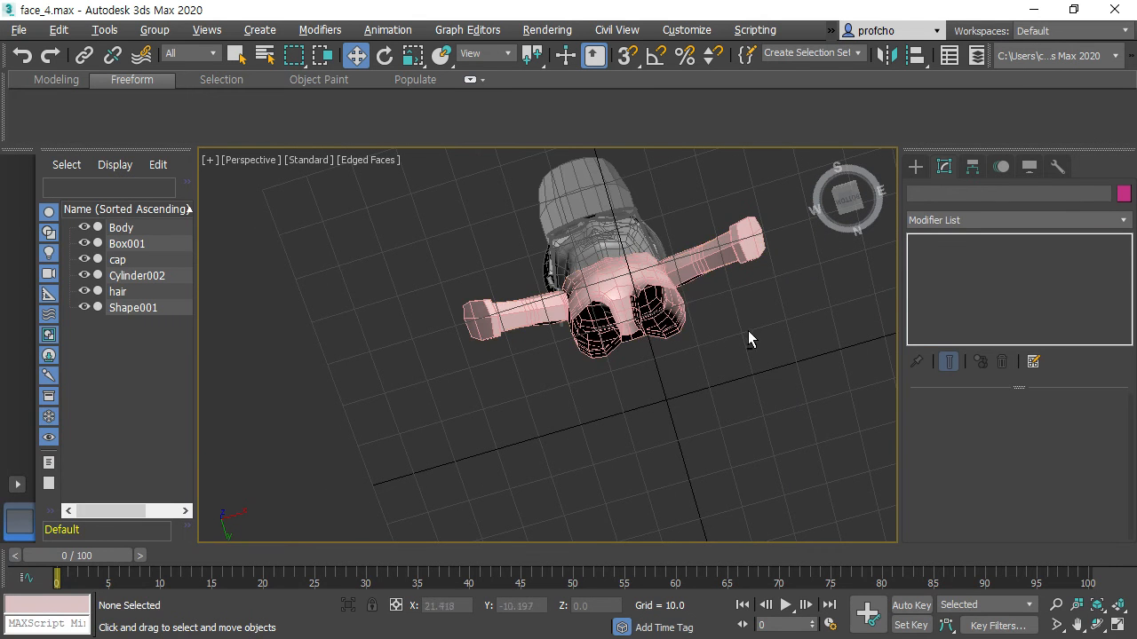
middle_click_drag(747, 329, 720, 383, "alt")
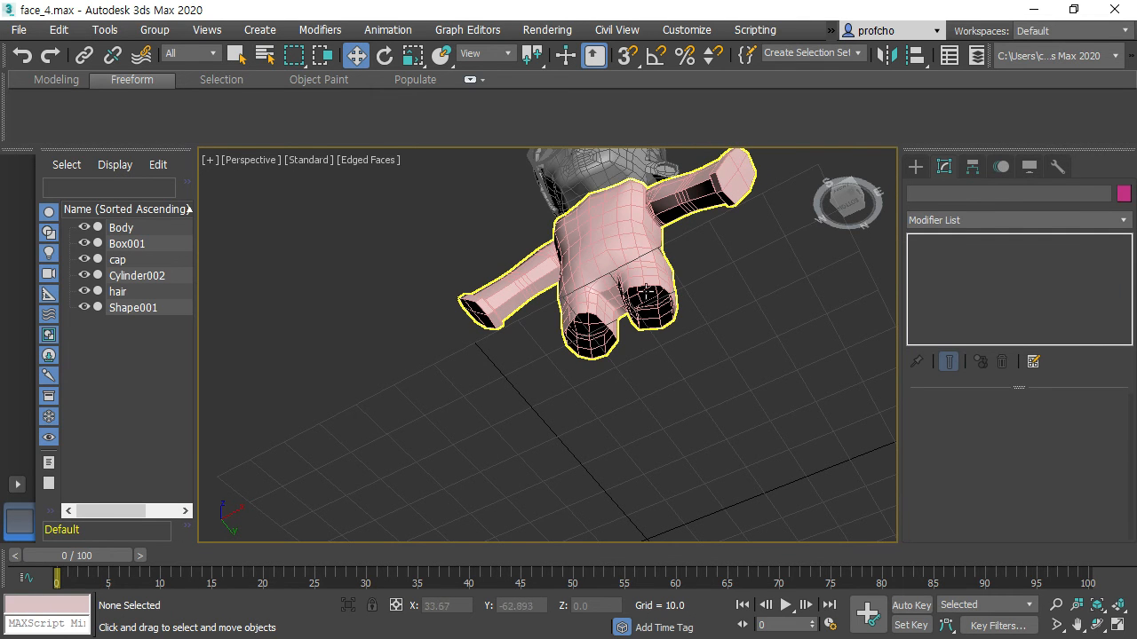
mouse_move(674, 316)
middle_mouse_down("alt")
mouse_move(698, 296)
mouse_move(701, 312)
middle_mouse_up("alt")
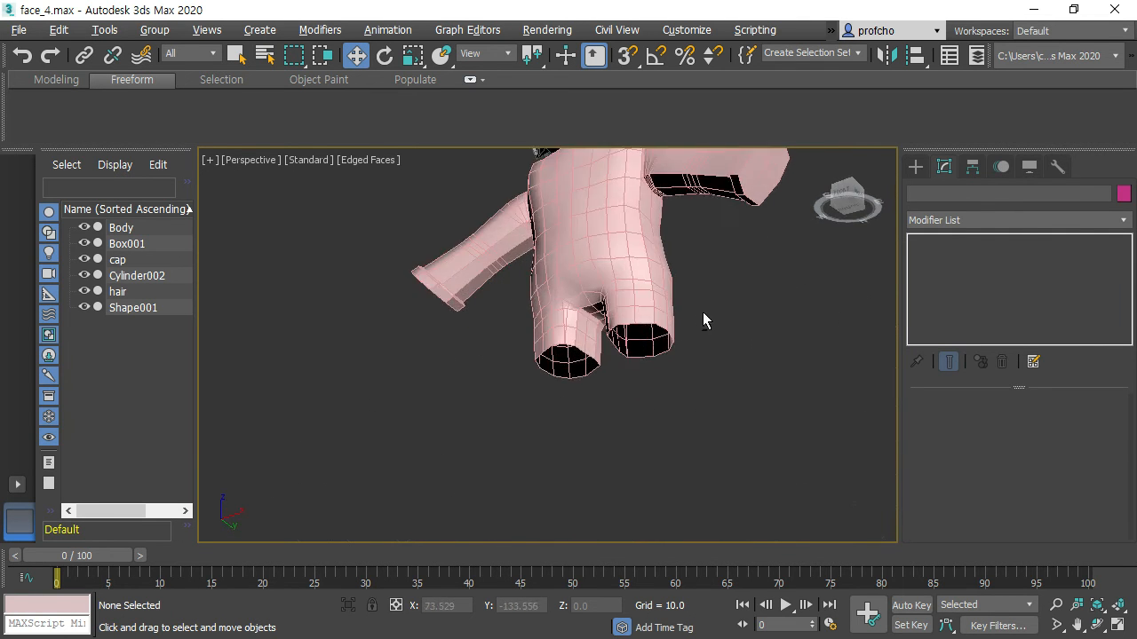
middle_click_drag(759, 172, 781, 233, "alt")
middle_click_drag(810, 308, 736, 301, "alt")
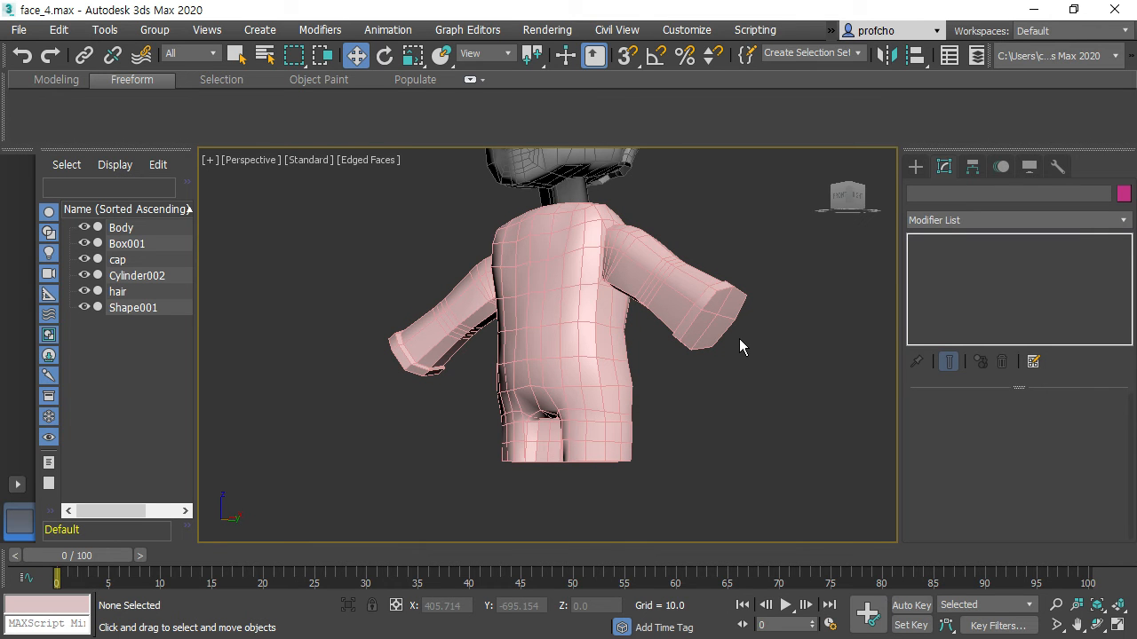
middle_click_drag(723, 393, 688, 266, "alt")
middle_click_drag(706, 396, 742, 374, "alt")
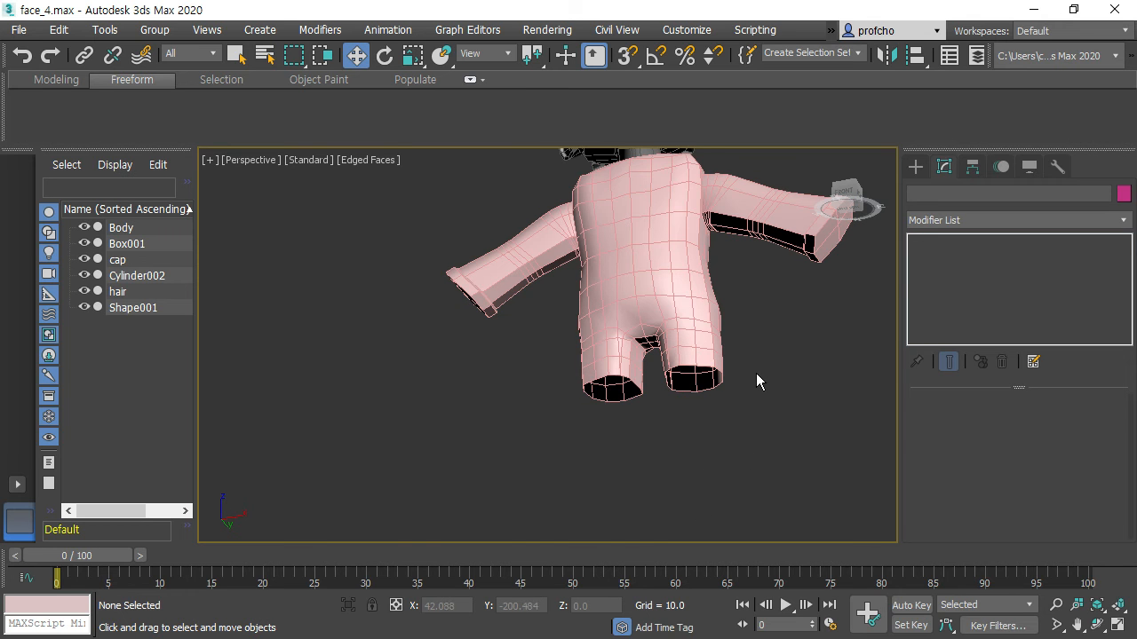
middle_click_drag(747, 336, 750, 343, "alt")
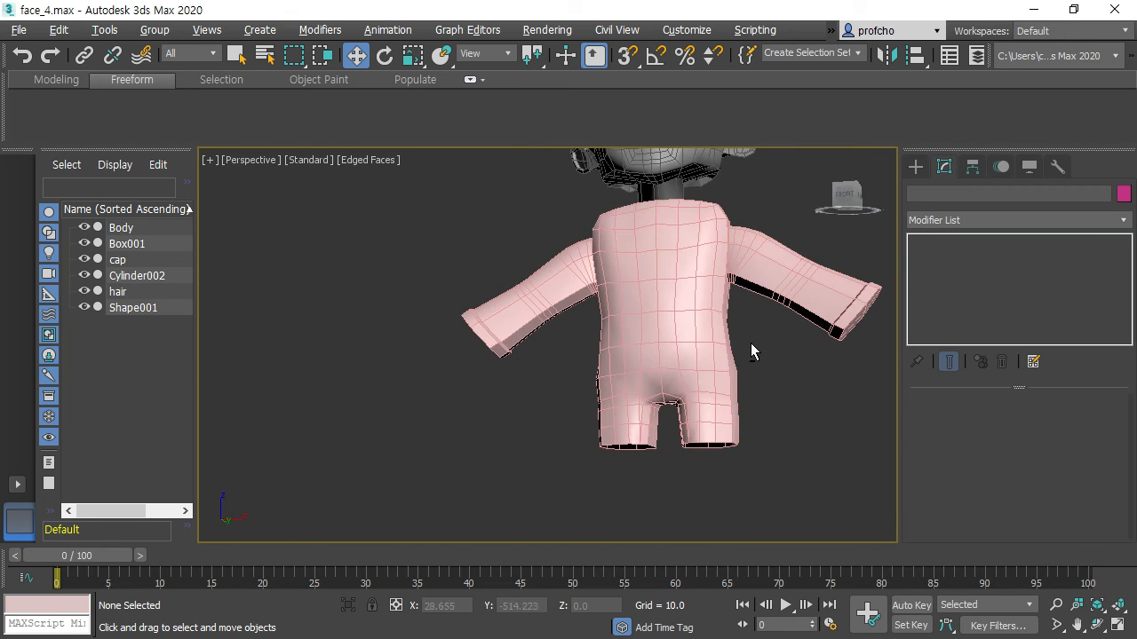
Select the body and frame its lower legs closely in the Front view
left_click(731, 428)
key("f")
scroll(701, 372, "up", 5)
middle_click_drag(574, 264, 785, 350)
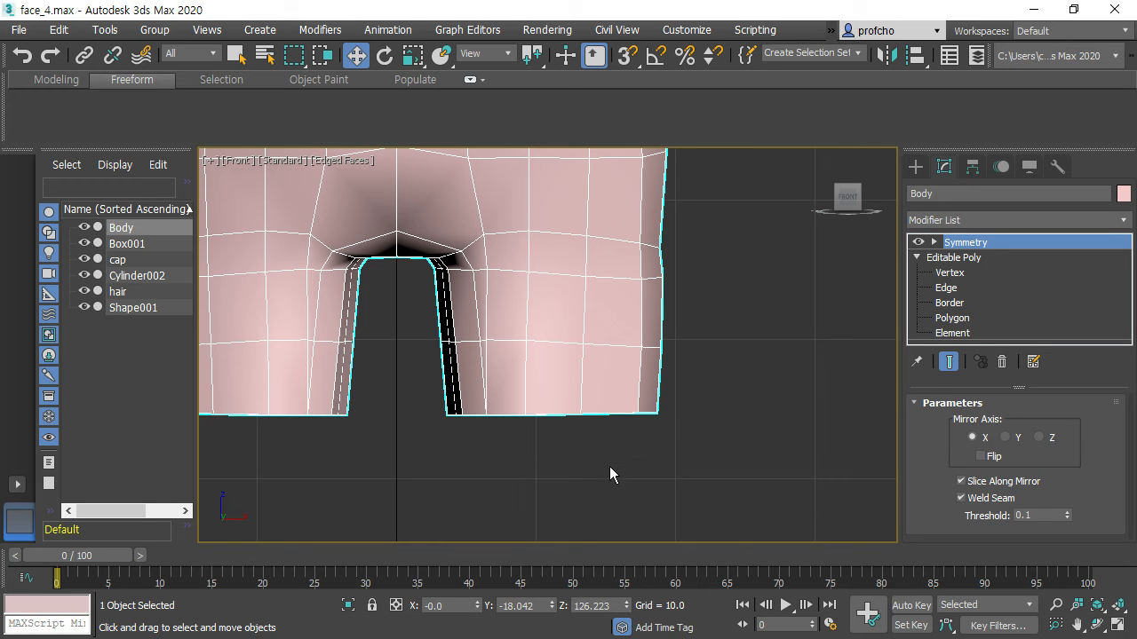
left_click(727, 386)
left_click(595, 400)
left_click(954, 318)
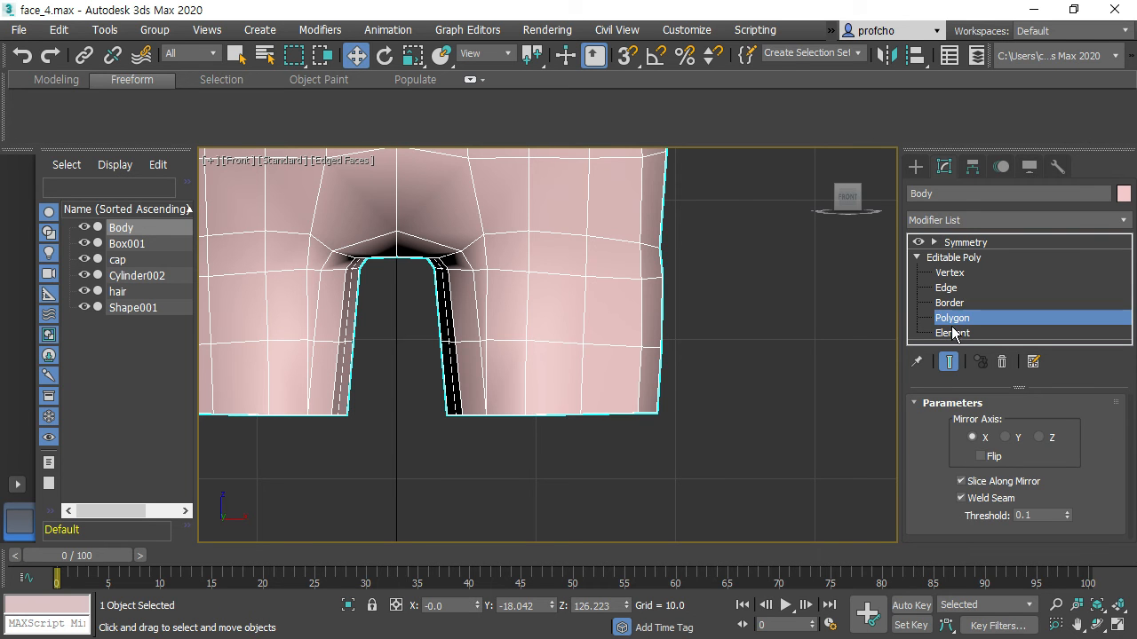
scroll(1079, 443, "down", 2)
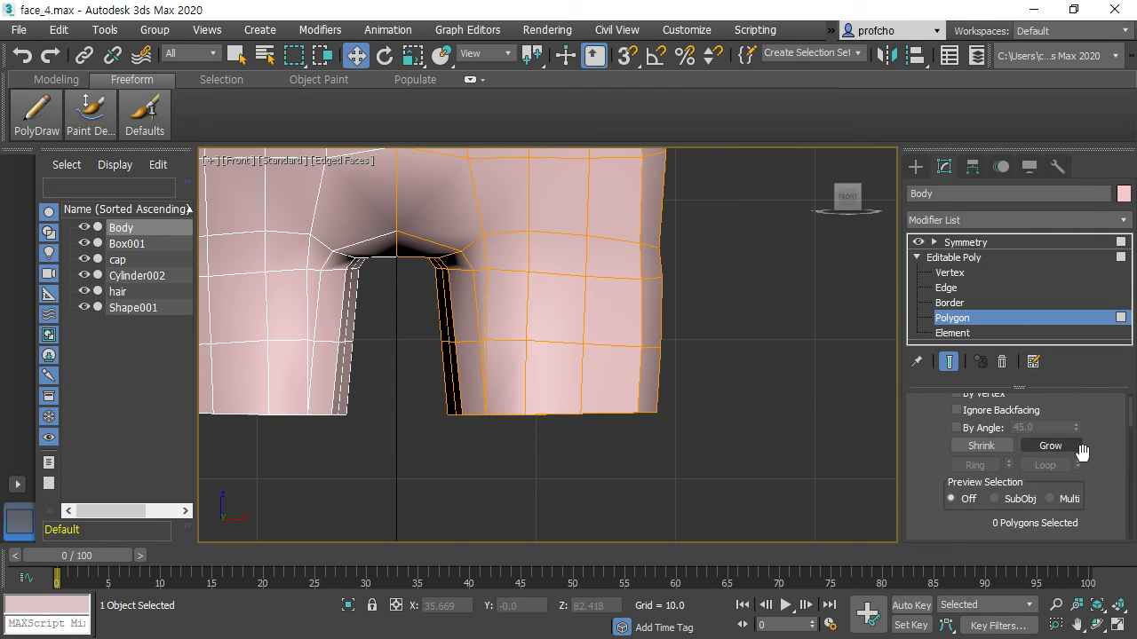
scroll(1092, 462, "down", 2)
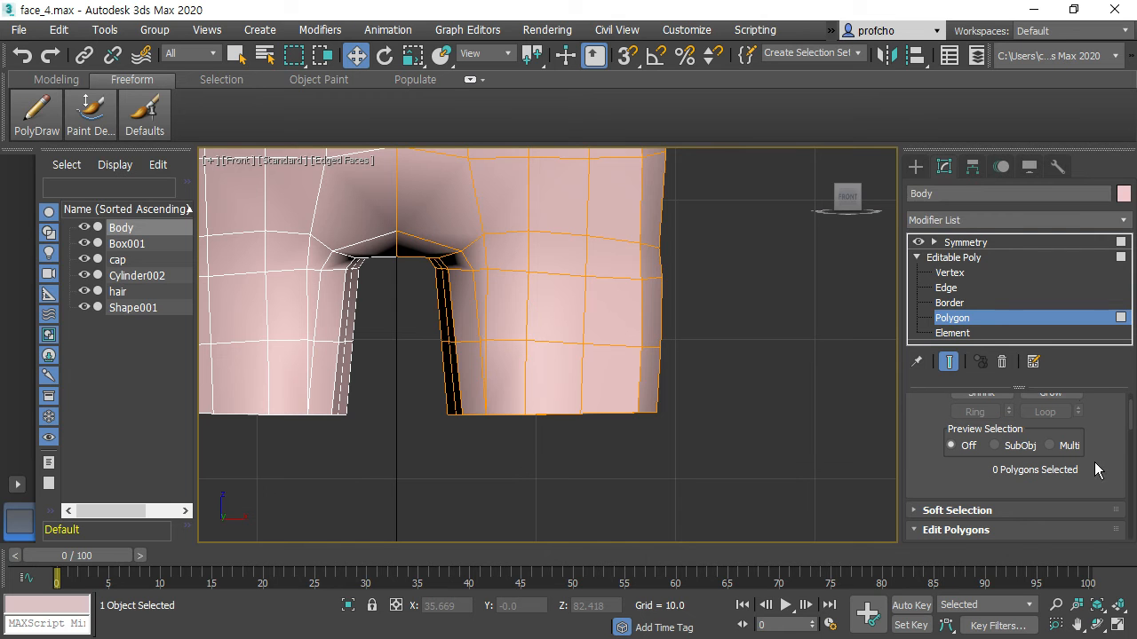
left_click_drag(402, 363, 694, 383)
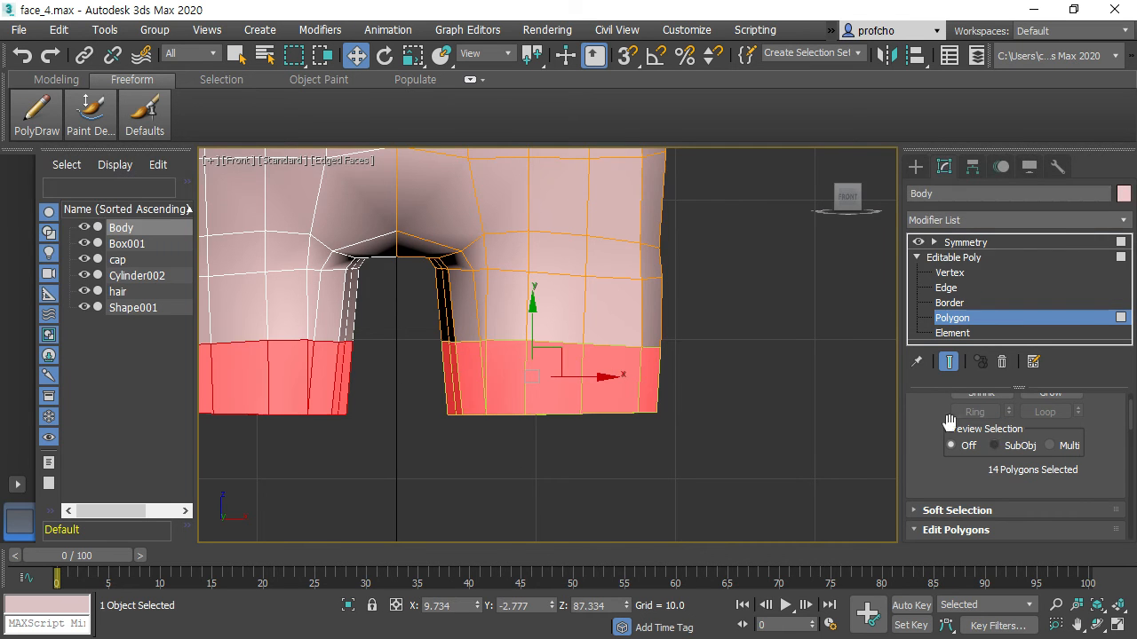
scroll(988, 402, "up", 4)
left_click(734, 419)
Select the lengthwise edges of the leg's lowest segment and connect them with one horizontal edge loop
key("2")
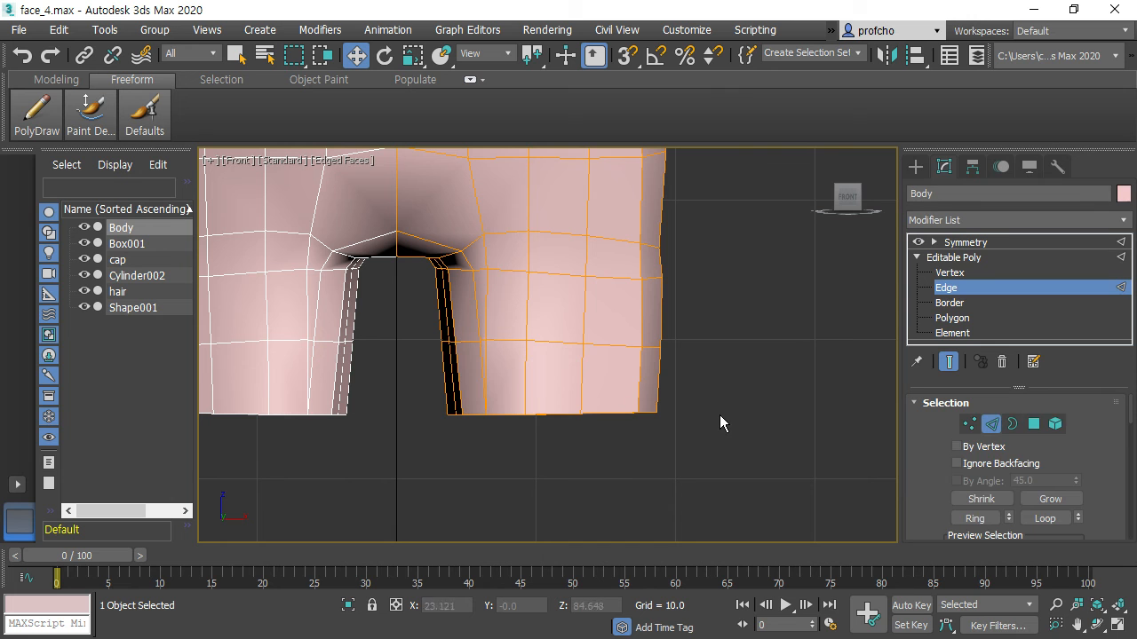
left_click_drag(414, 381, 706, 374)
scroll(1093, 472, "down", 5)
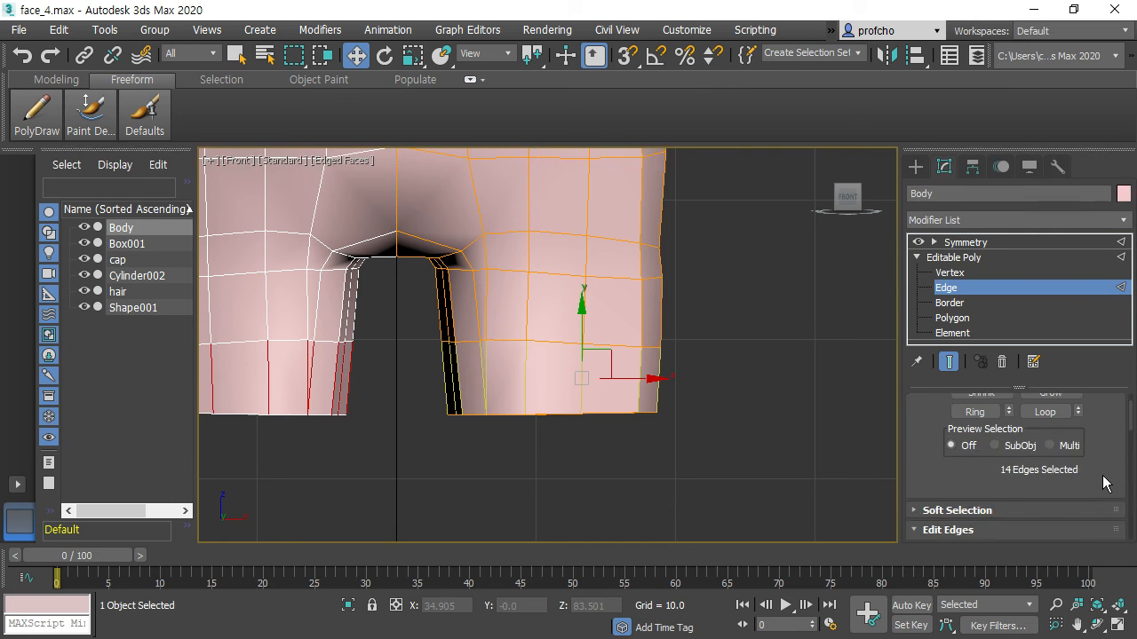
scroll(1103, 482, "down", 3)
left_click(1040, 473)
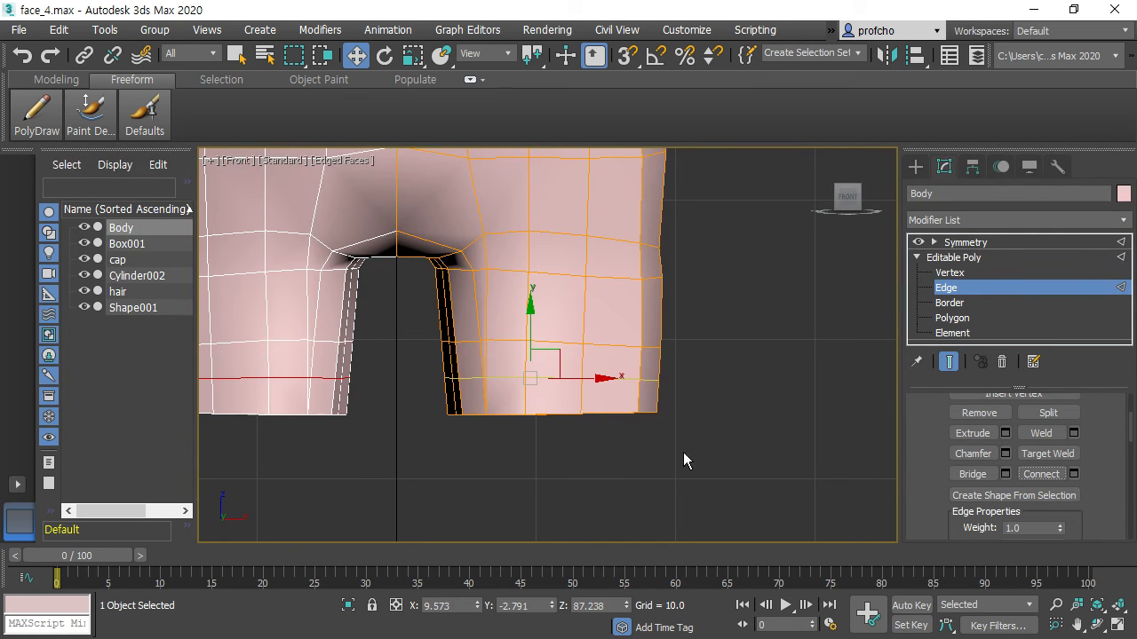
Lower the new edge loop toward the leg opening to Z 86.481, rotate it slightly and deselect it
mouse_move(530, 309)
left_mouse_down()
mouse_move(531, 320)
mouse_move(533, 297)
mouse_move(532, 322)
mouse_move(529, 284)
mouse_move(535, 334)
mouse_move(533, 306)
mouse_move(533, 320)
left_mouse_up()
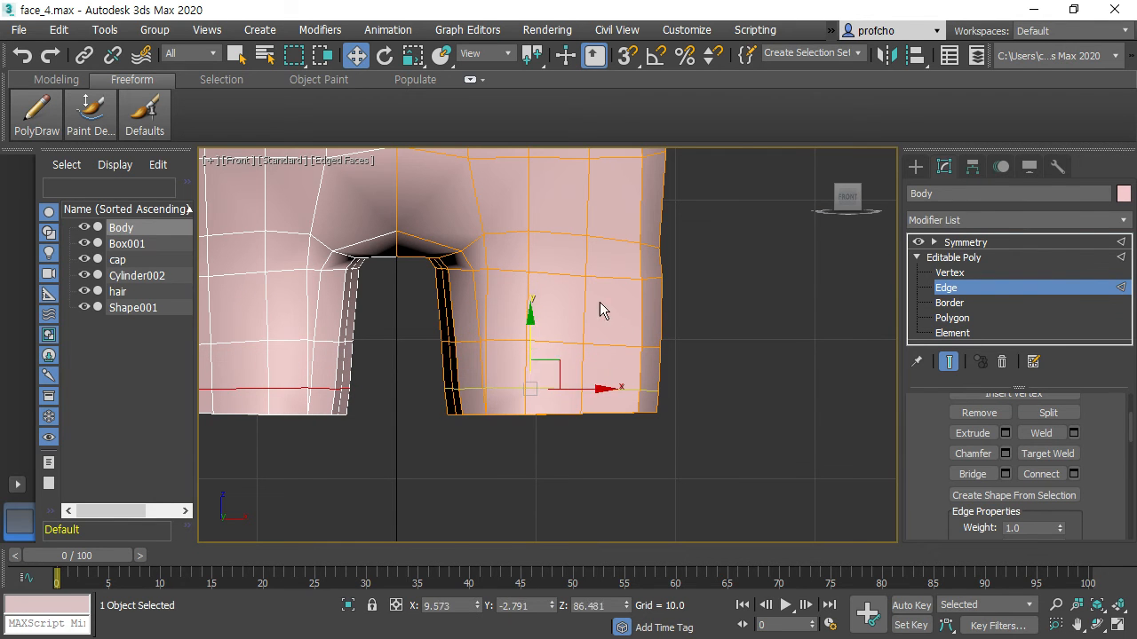
key("e")
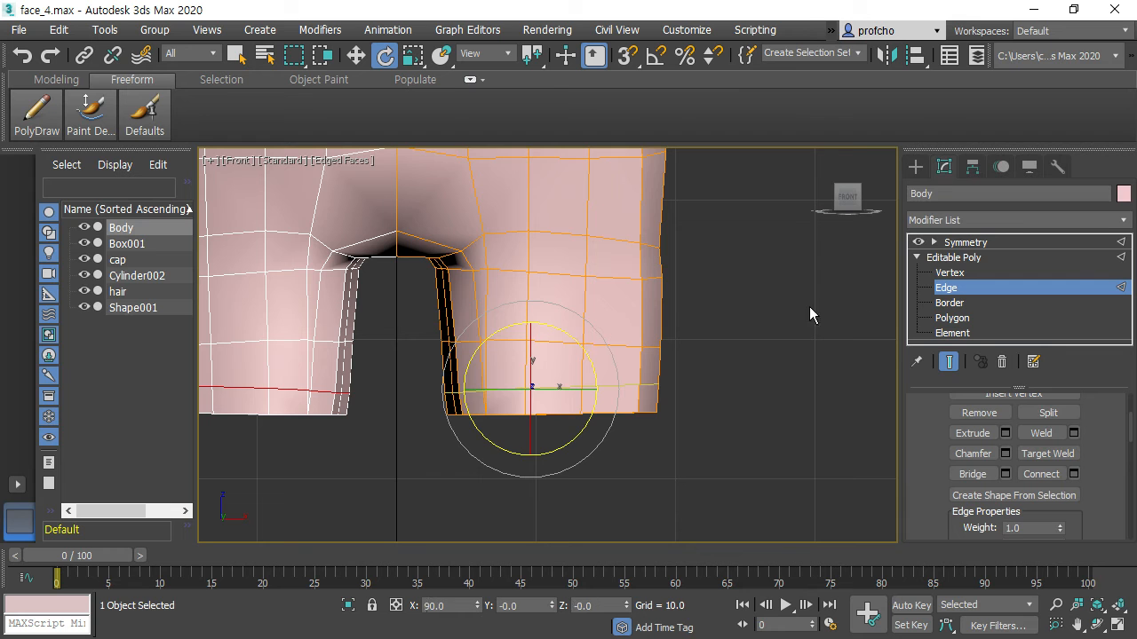
left_click(741, 335)
In polygon editing, select only the narrow band of polygons around the leg opening
scroll(1087, 436, "up", 5)
left_click(1035, 425)
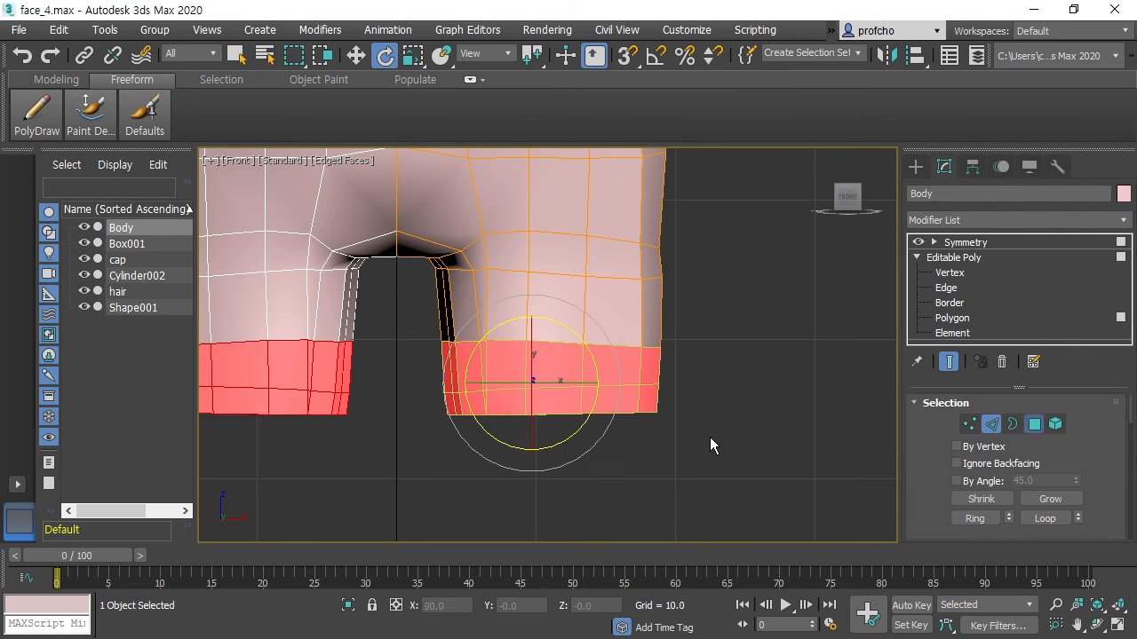
left_click_drag(645, 444, 386, 405)
scroll(1074, 477, "down", 3)
scroll(1074, 474, "down", 3)
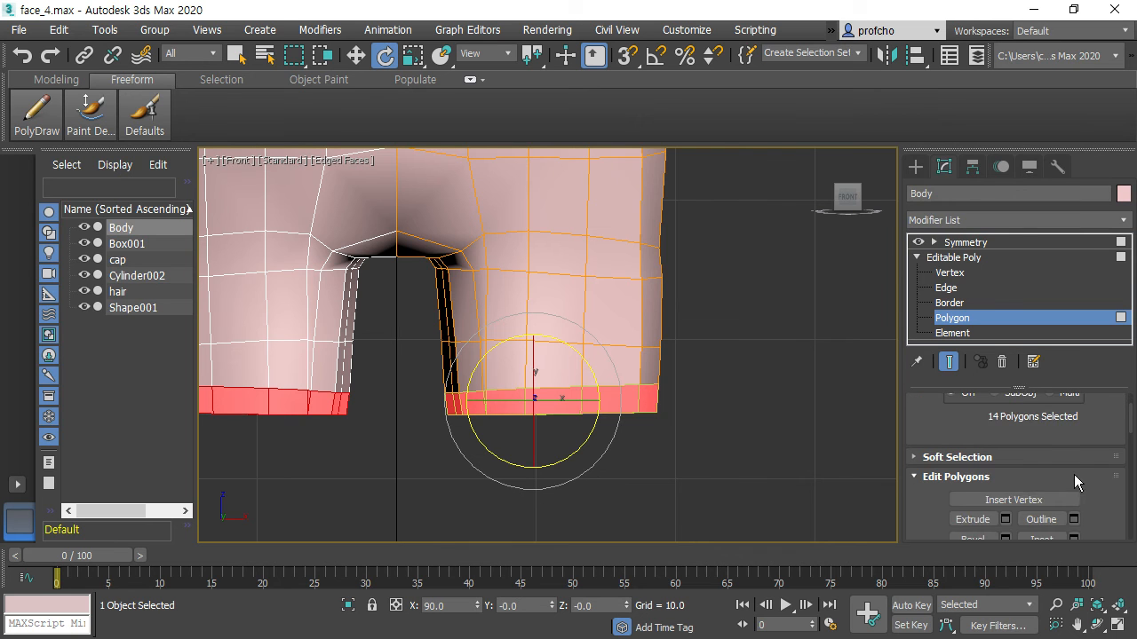
Extrude the selected band outward with a height of 0.459 to form a trouser cuff, and check its shape
left_click(1005, 493)
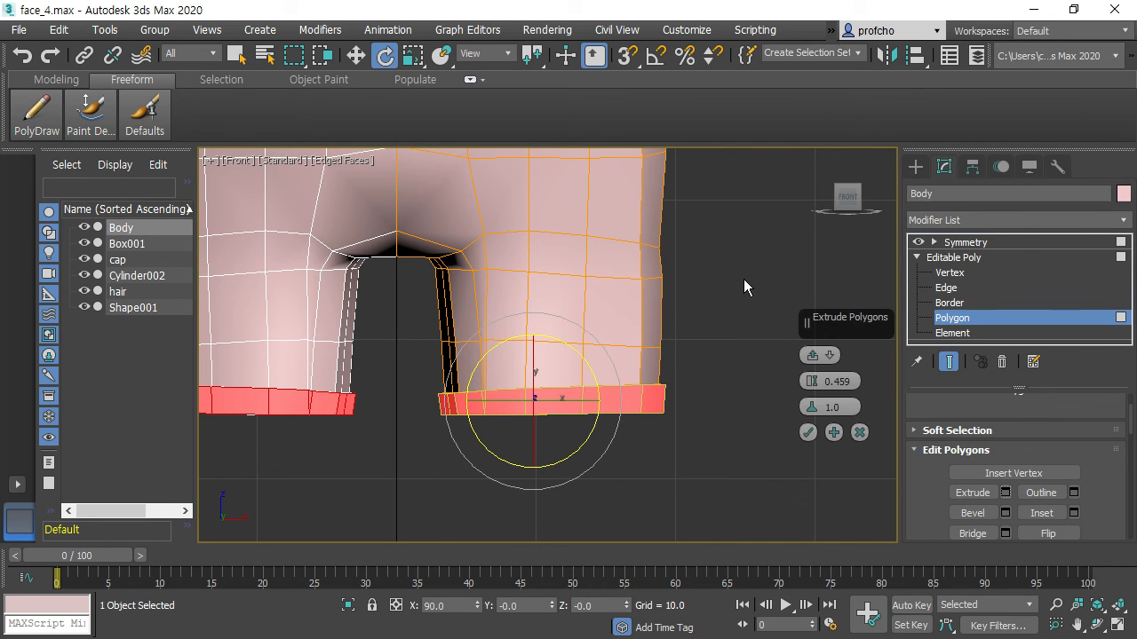
key("p")
middle_click_drag(701, 326, 744, 299, "alt")
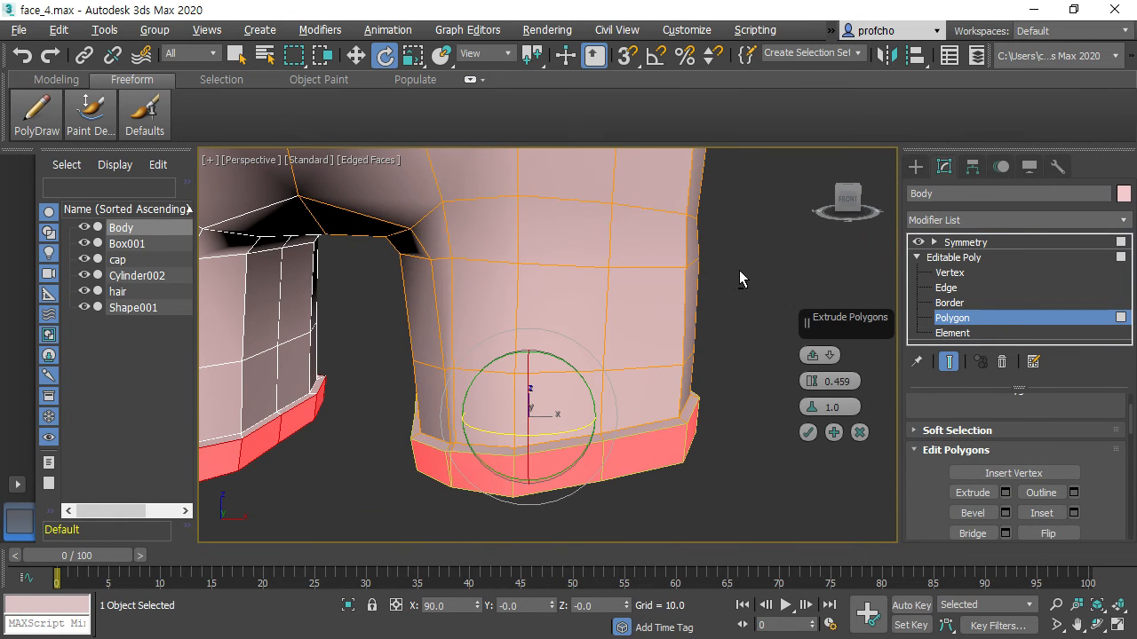
left_click_drag(812, 376, 812, 377)
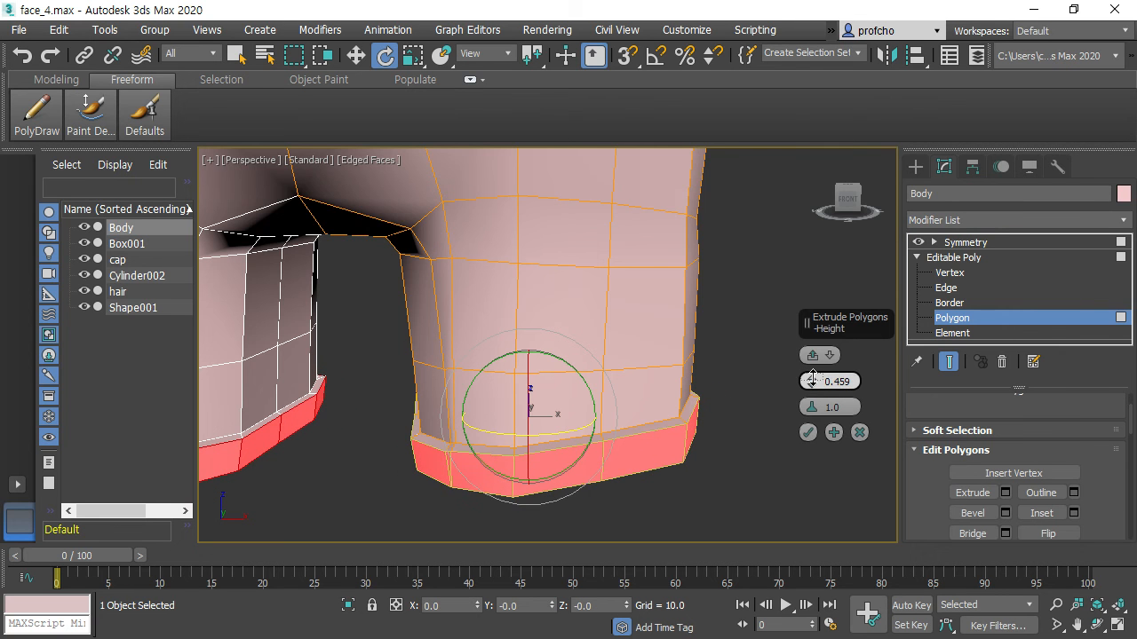
left_click(808, 434)
scroll(778, 444, "down", 3)
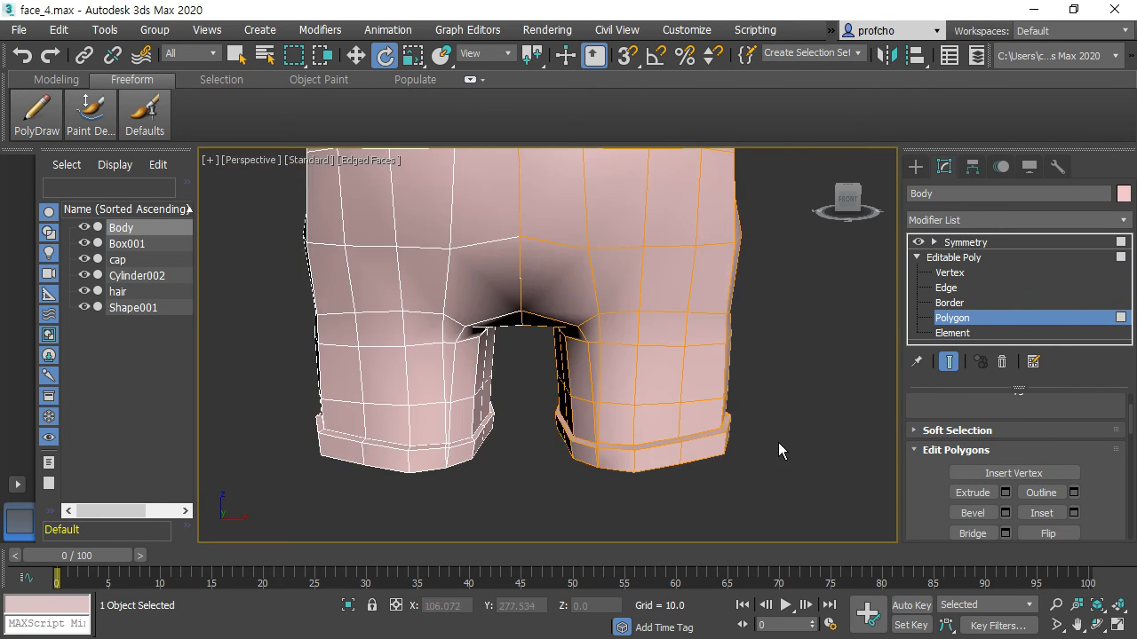
middle_click_drag(739, 405, 707, 376, "alt")
middle_click_drag(815, 365, 742, 365, "alt")
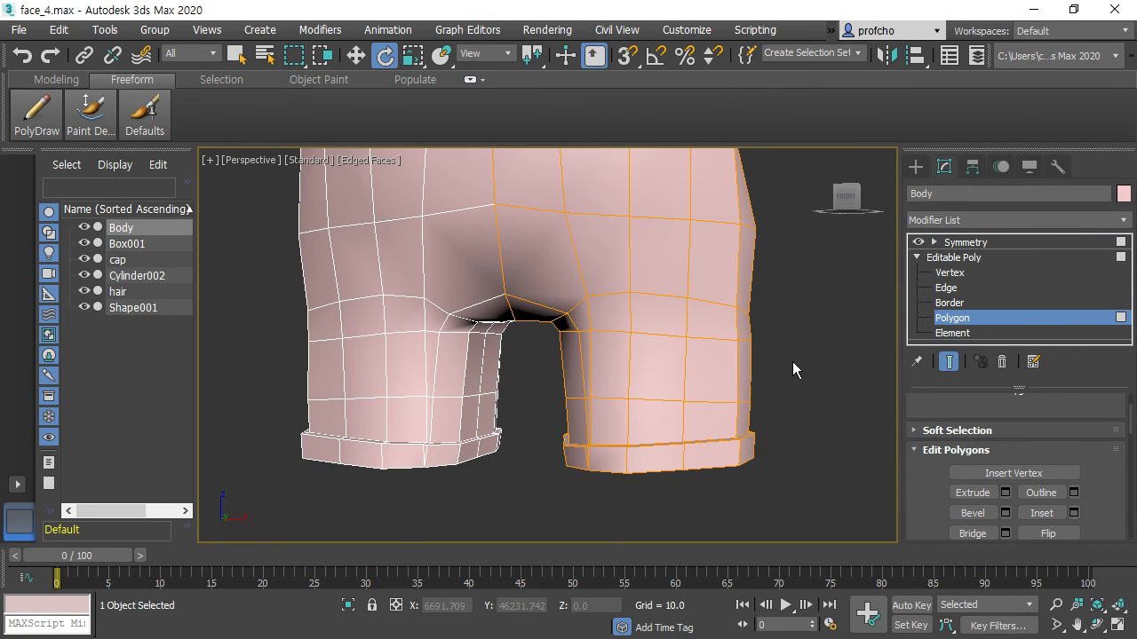
Using the Paint Deform Shift brush in the front view, bulge the outer and inner contours of the trouser leg and widen the body at the hip
key("f")
middle_click_drag(688, 276, 784, 408)
scroll(781, 409, "down", 2)
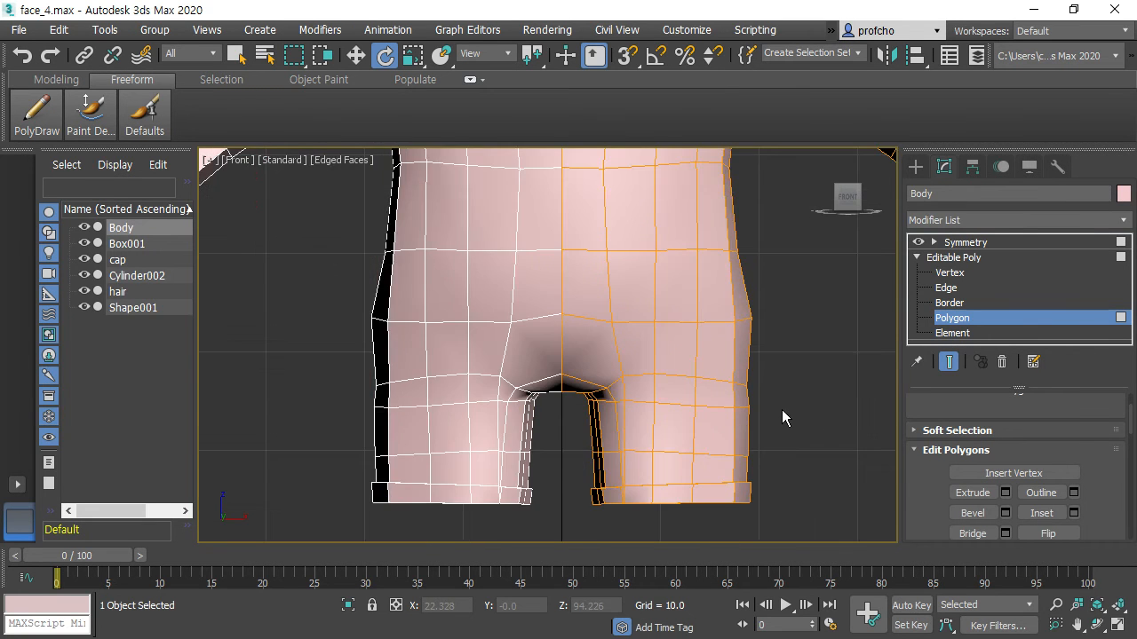
scroll(781, 410, "down", 2)
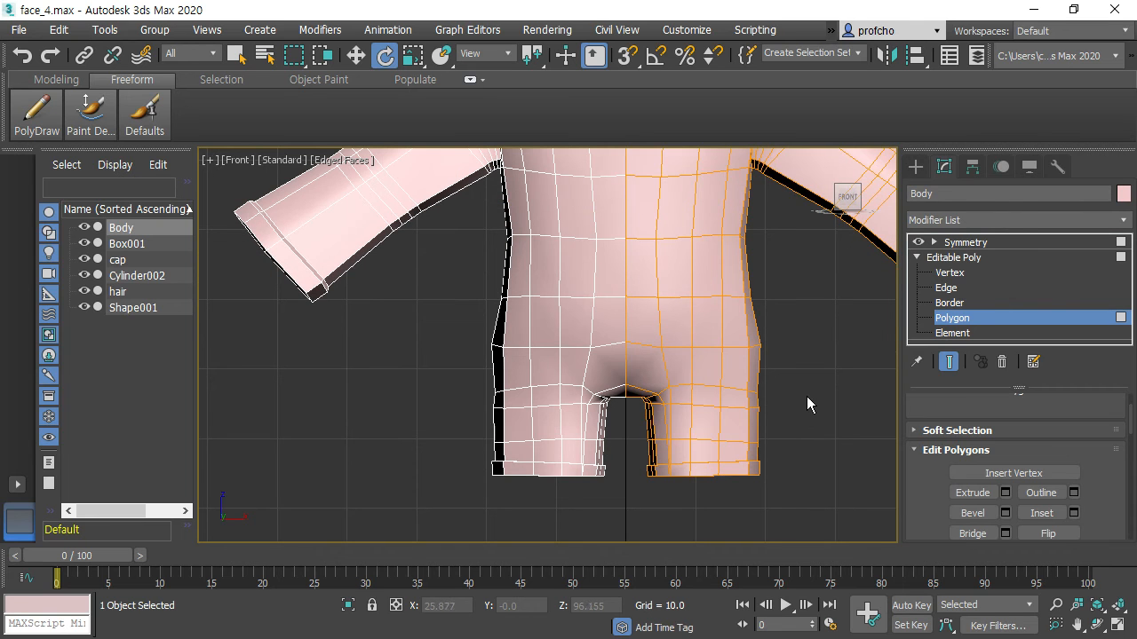
left_click(90, 111)
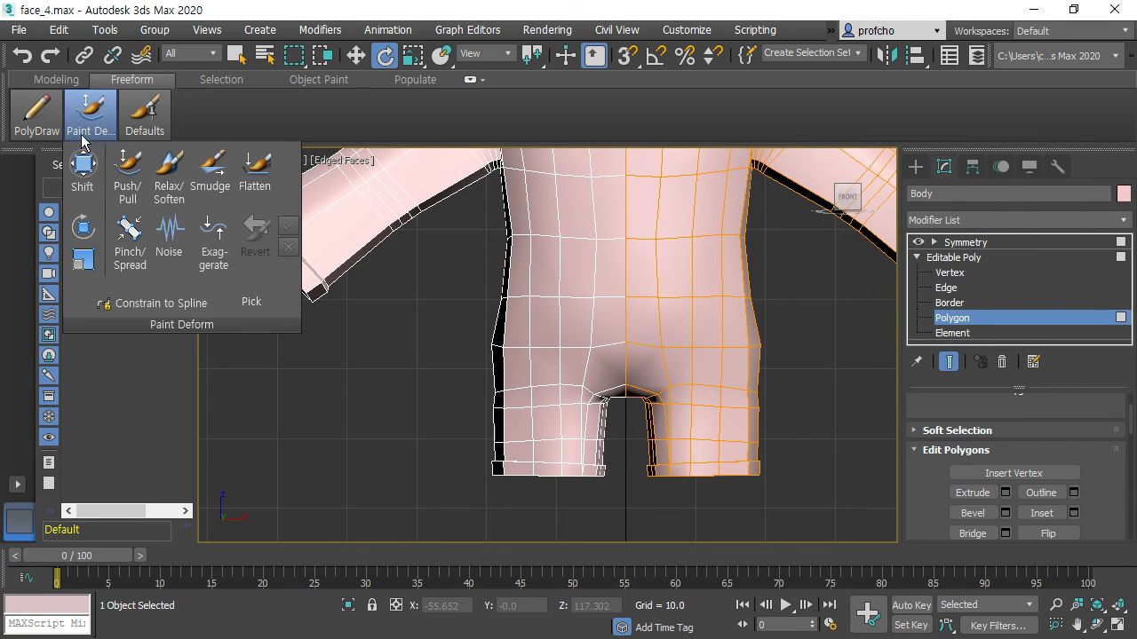
left_click(83, 171)
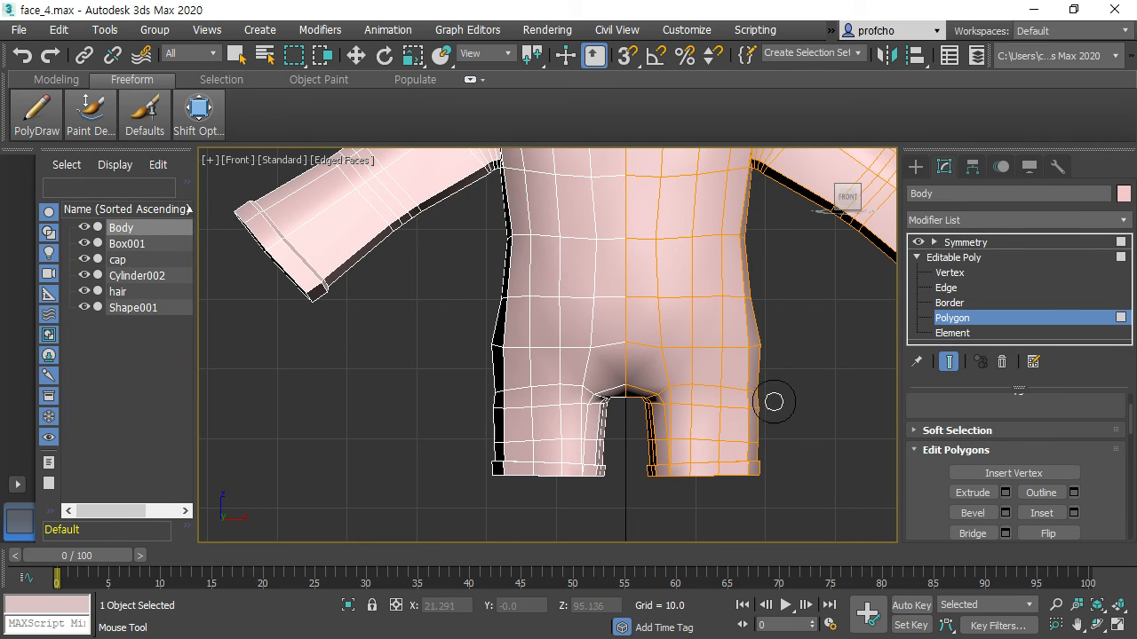
left_click_drag(765, 438, 773, 441)
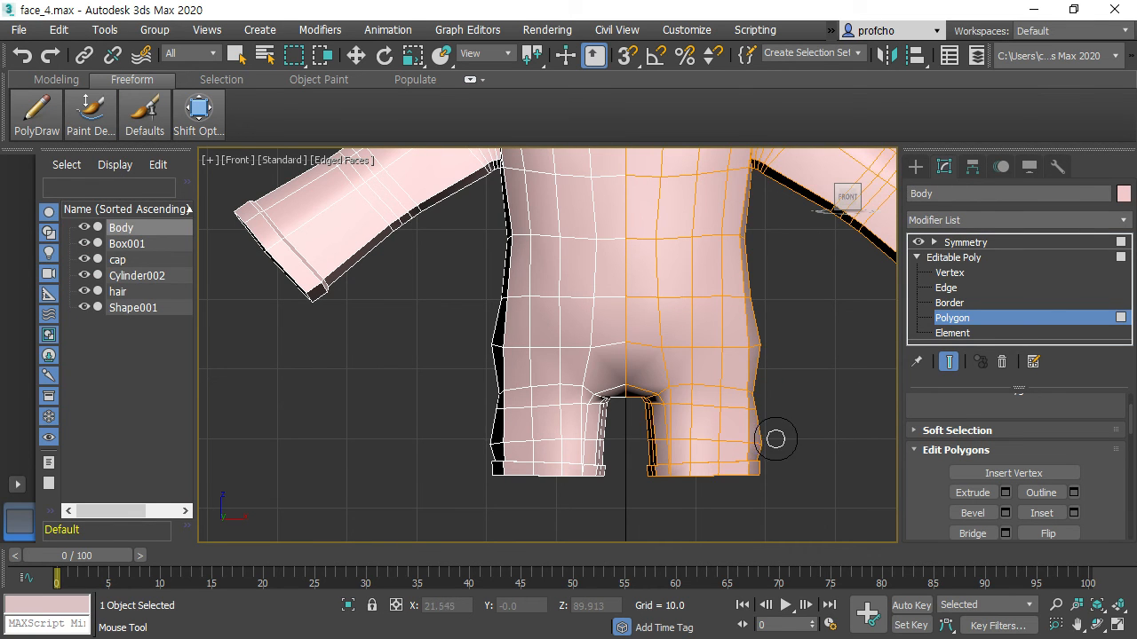
left_click_drag(651, 436, 646, 436)
left_click_drag(660, 396, 634, 405)
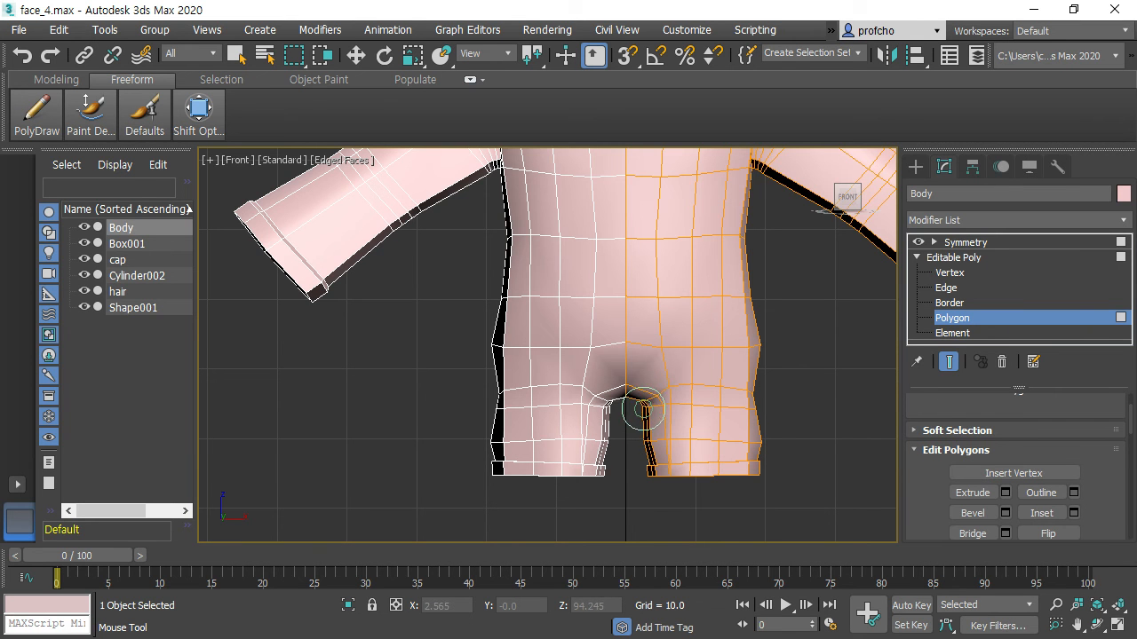
left_click_drag(751, 298, 757, 298)
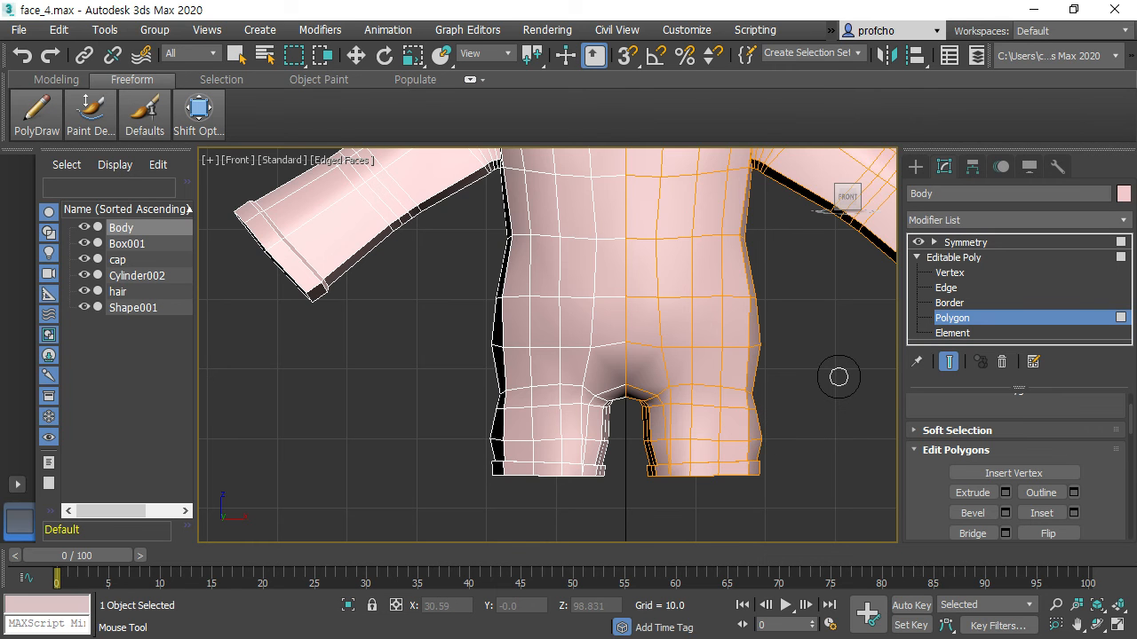
Shift the arm's upper contour slightly outward near the shoulder and pull its underside inward at the elbow
scroll(838, 377, "down", 3)
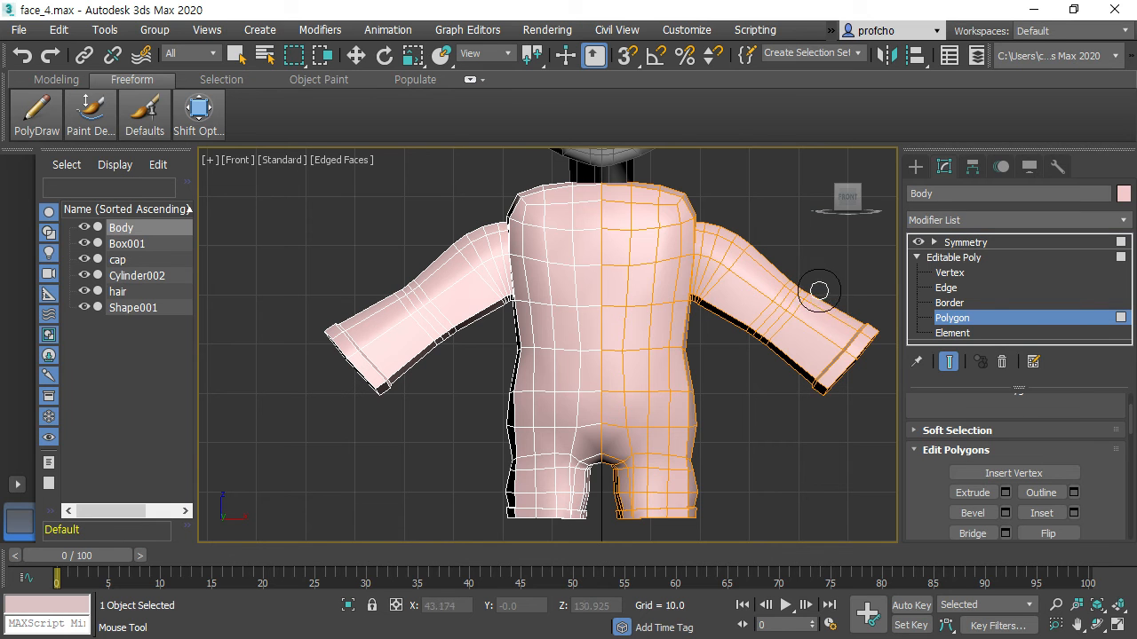
middle_click_drag(841, 310, 762, 325)
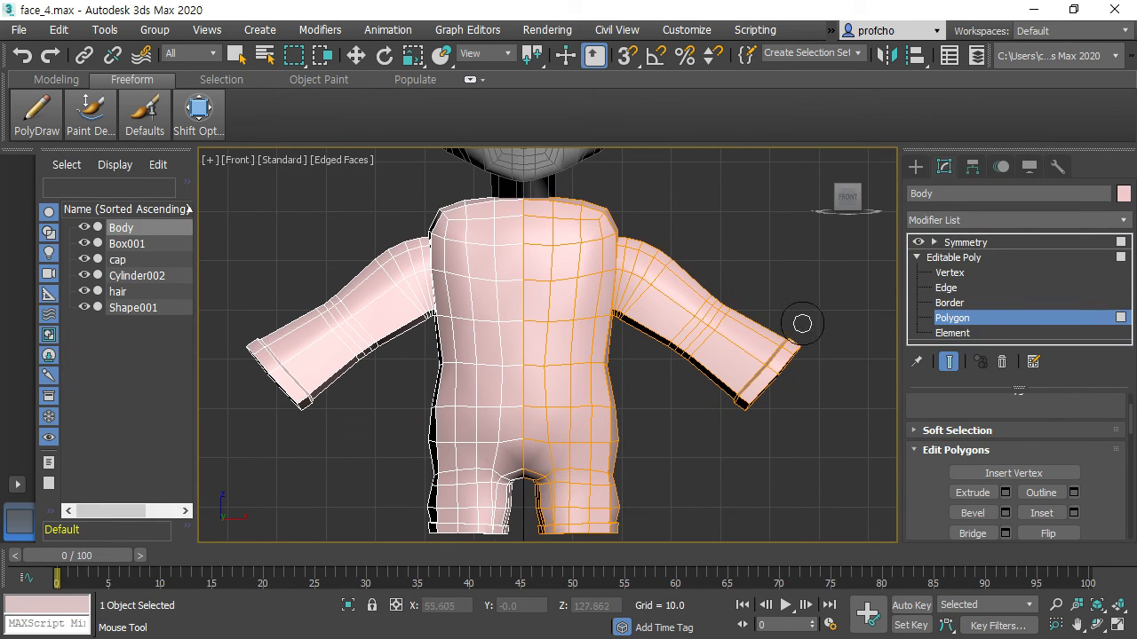
left_click_drag(684, 257, 693, 251)
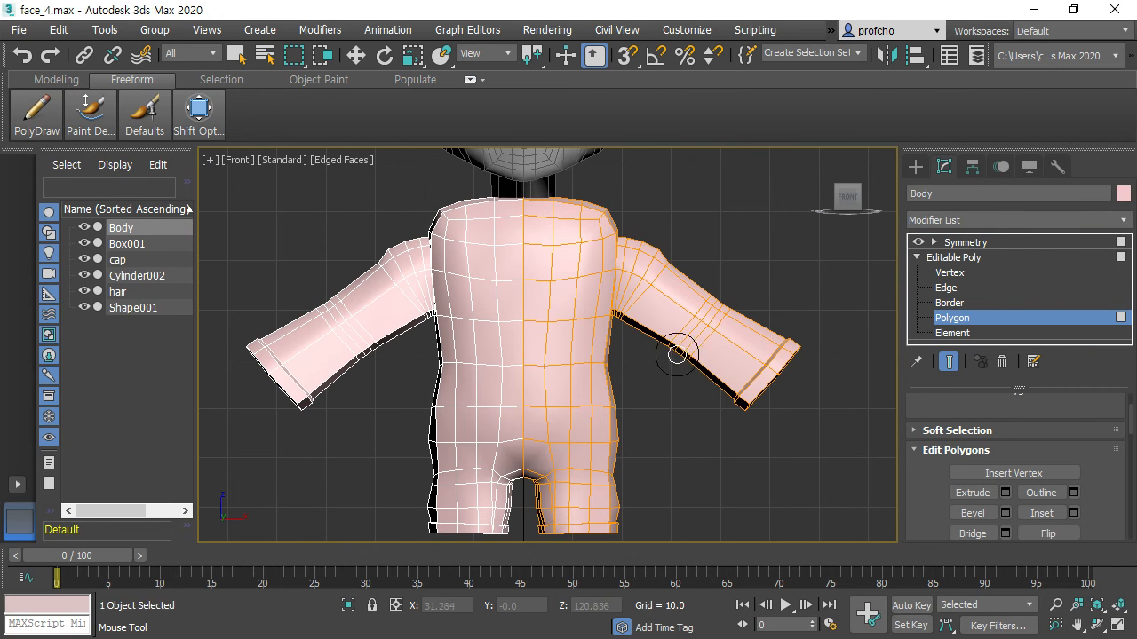
left_click_drag(678, 356, 679, 349)
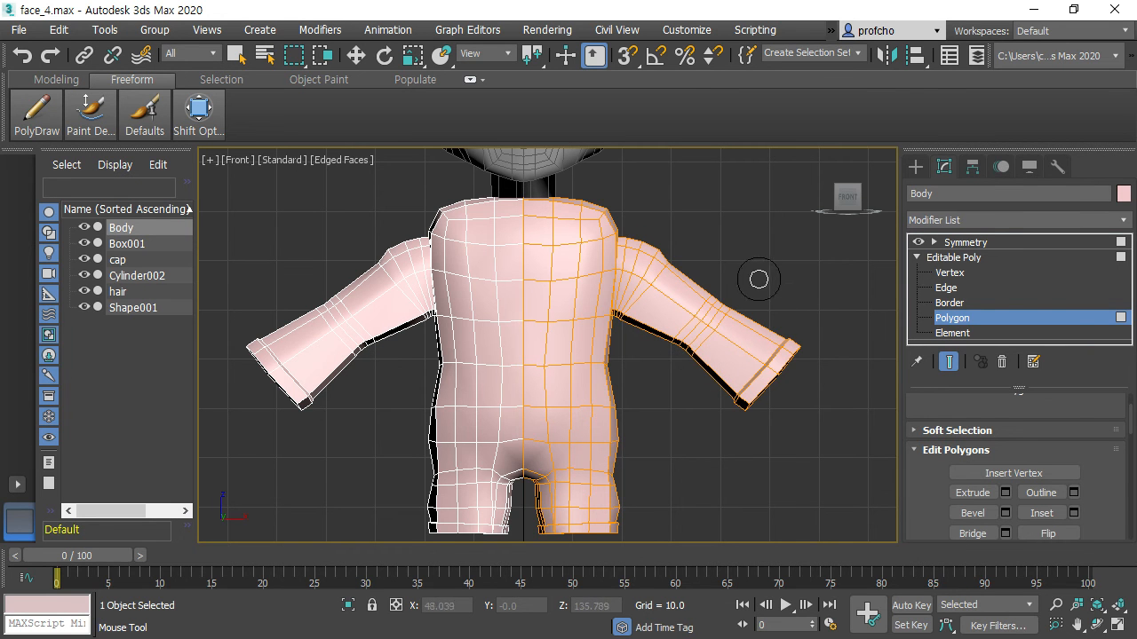
scroll(806, 314, "up", 4)
scroll(807, 314, "down", 6)
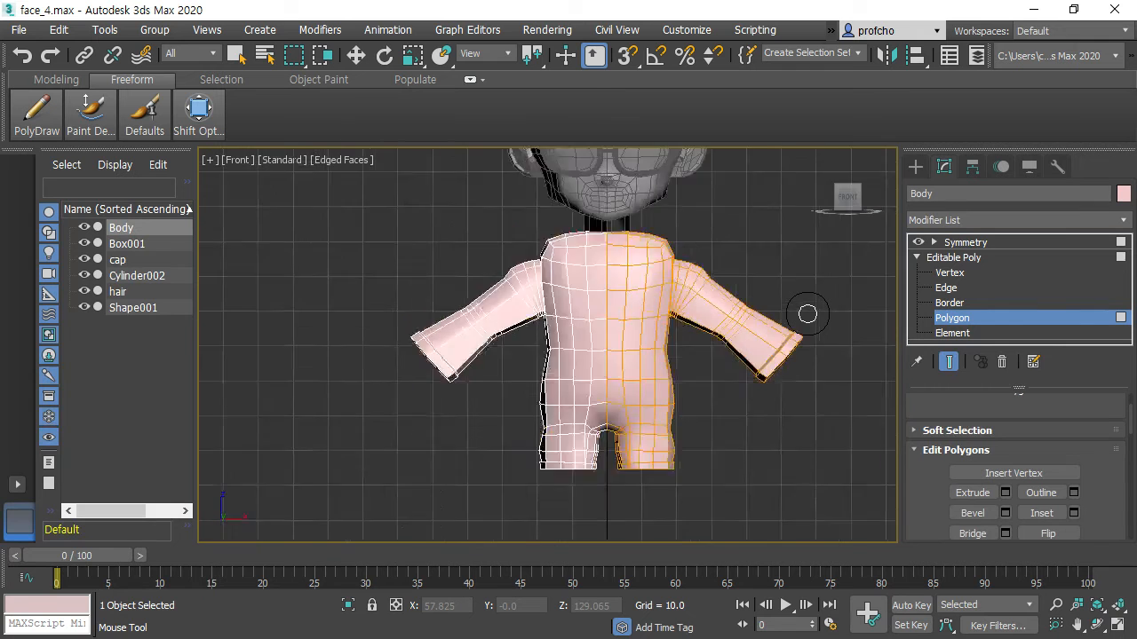
scroll(800, 293, "up", 2)
scroll(794, 304, "up", 4)
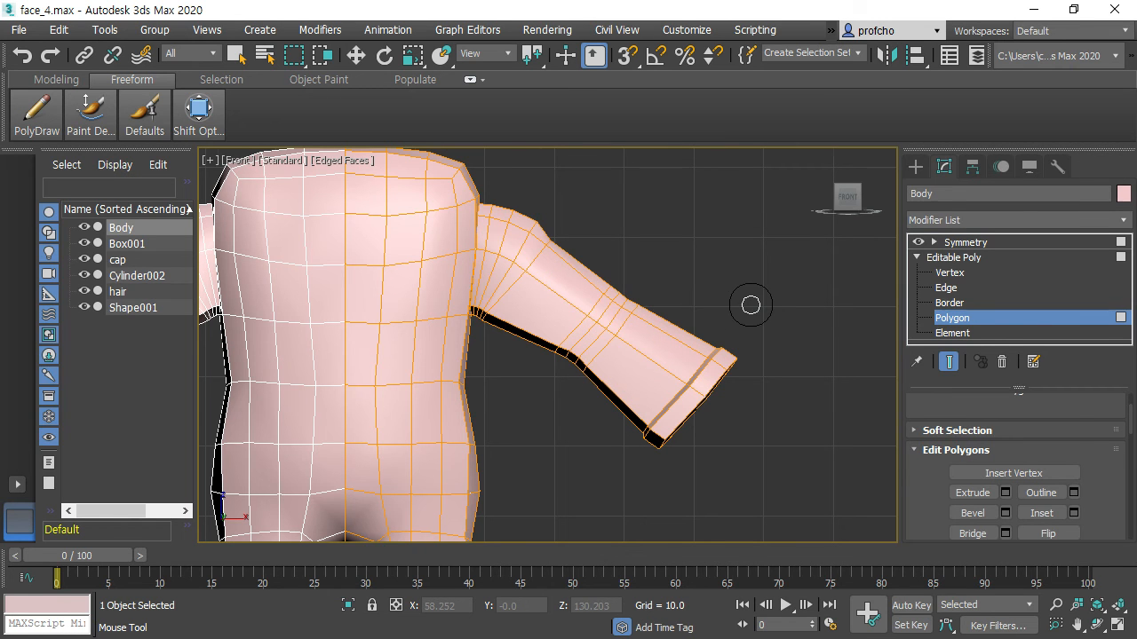
scroll(750, 306, "down", 4)
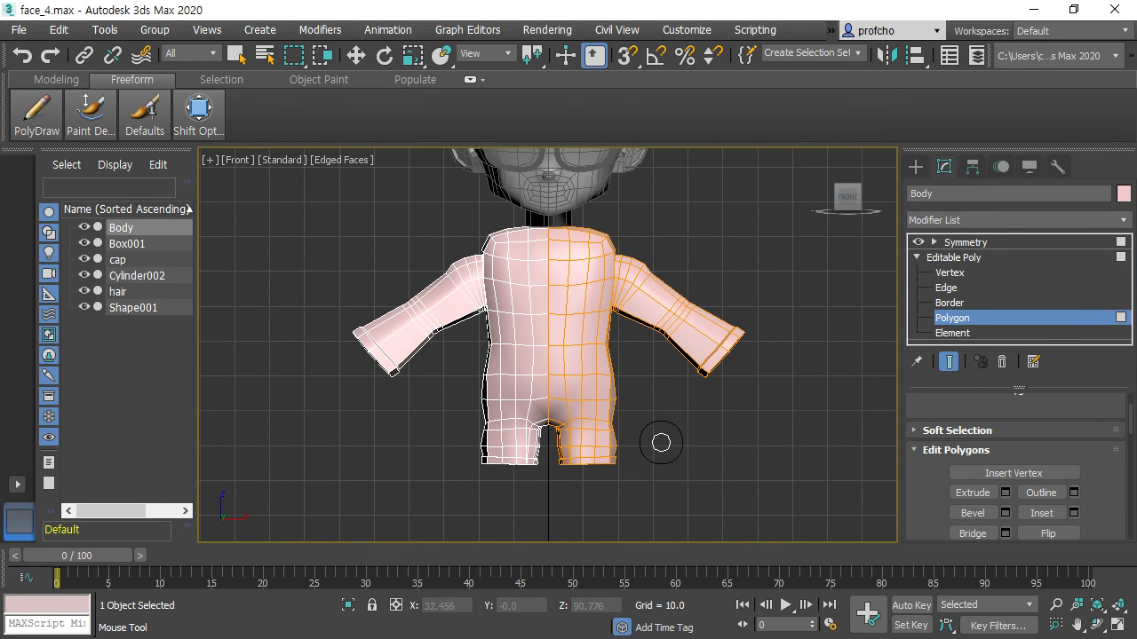
In the left view, enlarge the Shift brush's falloff, push the buttocks backward and up, and reshape the top of the upper back
key("l")
middle_click_drag(756, 381, 701, 276)
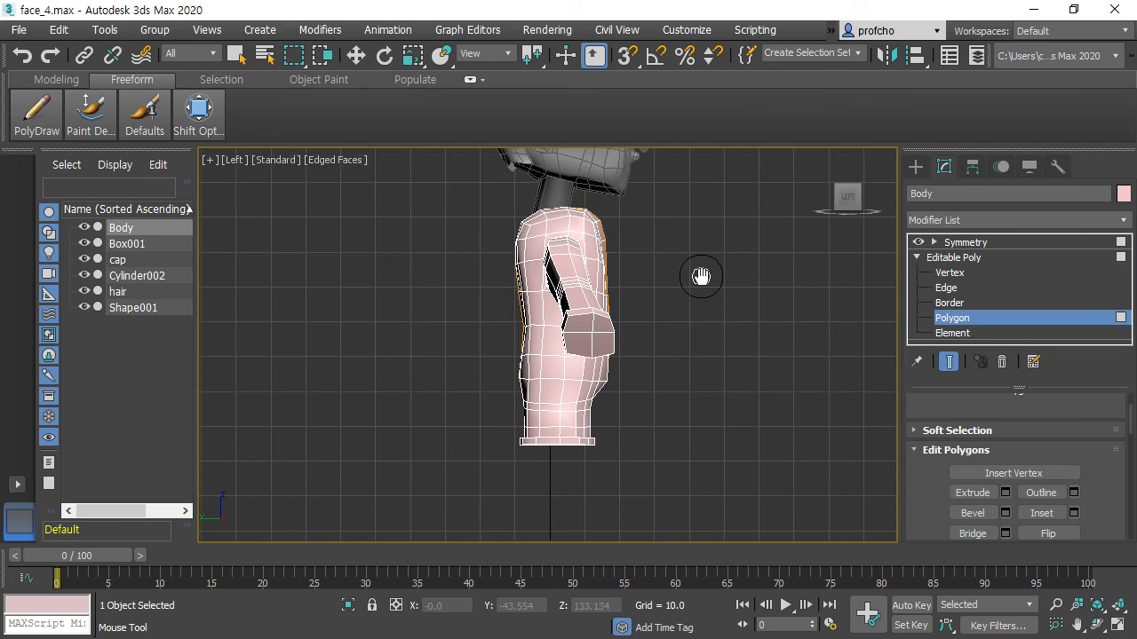
scroll(474, 360, "down", 1)
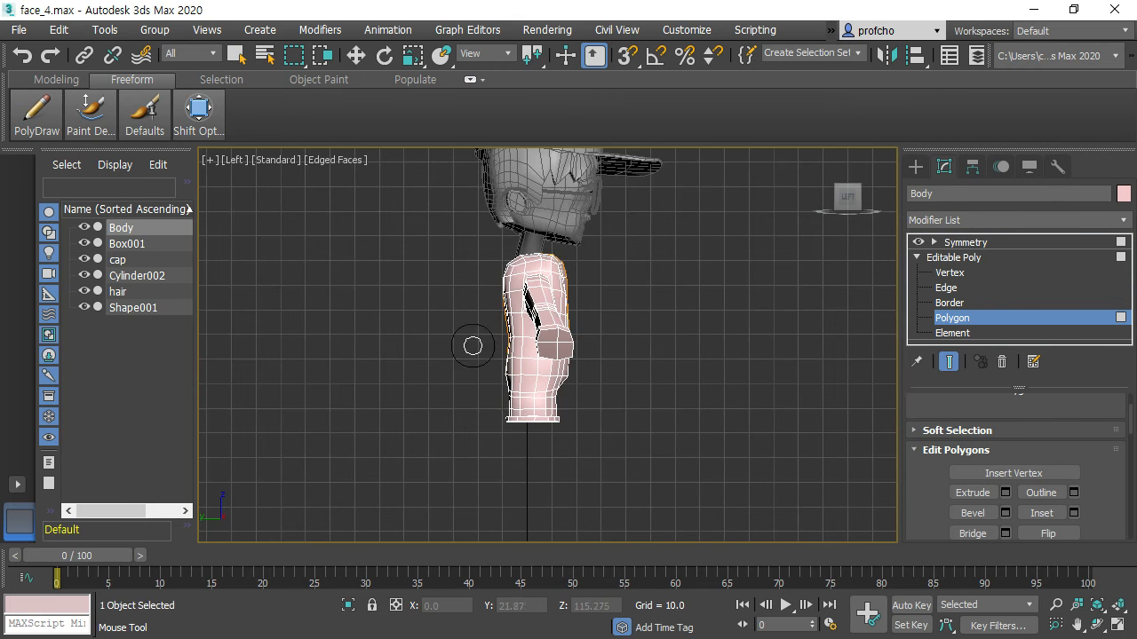
scroll(497, 351, "up", 3)
left_click_drag(431, 369, 432, 349, "alt+shift")
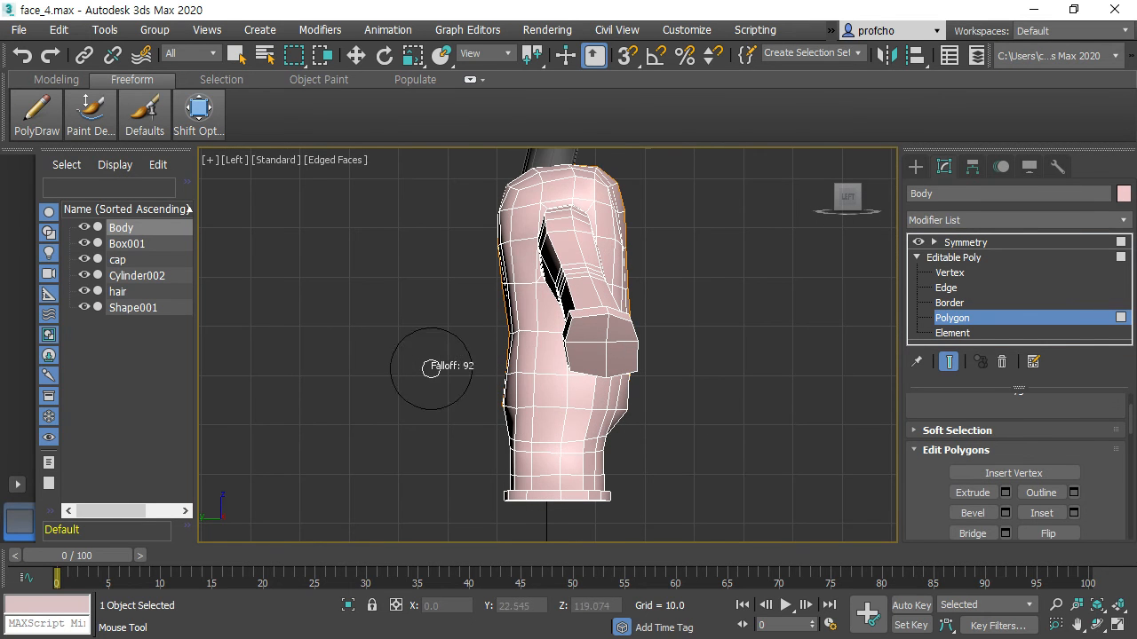
mouse_move(503, 409)
left_mouse_down()
mouse_move(490, 400)
mouse_move(495, 371)
left_mouse_up()
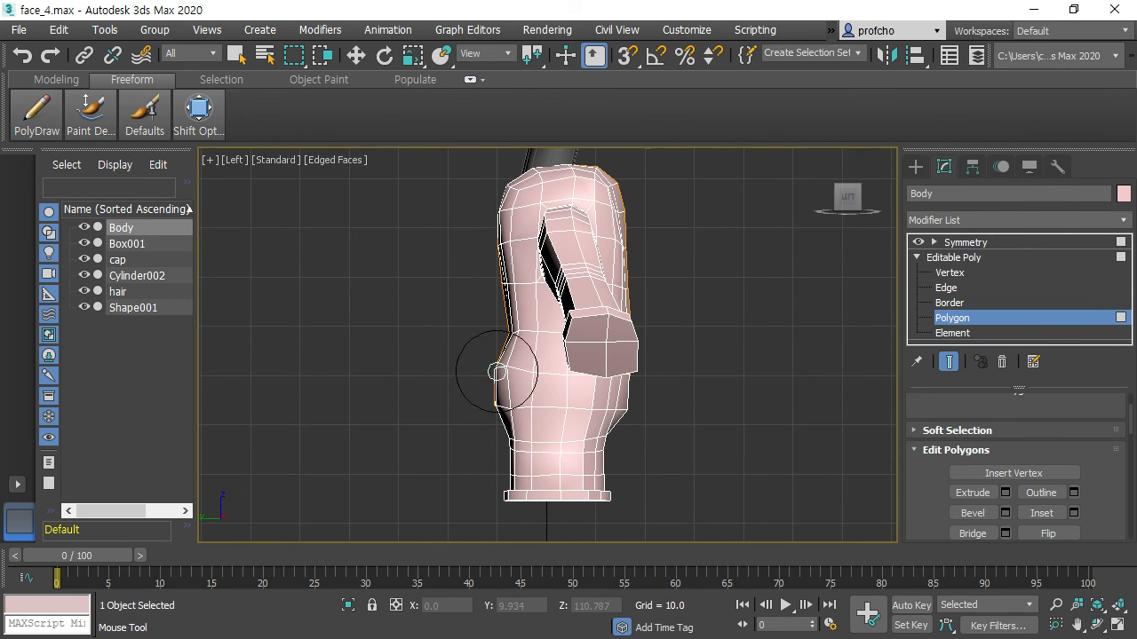
scroll(698, 367, "down", 2)
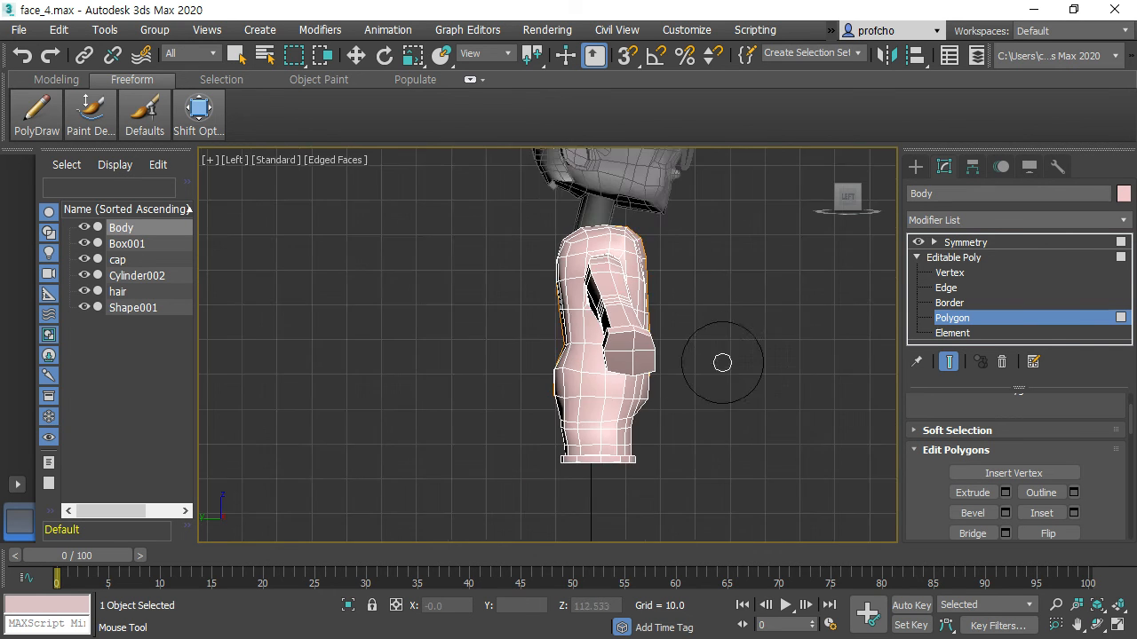
middle_click_drag(723, 287, 711, 336)
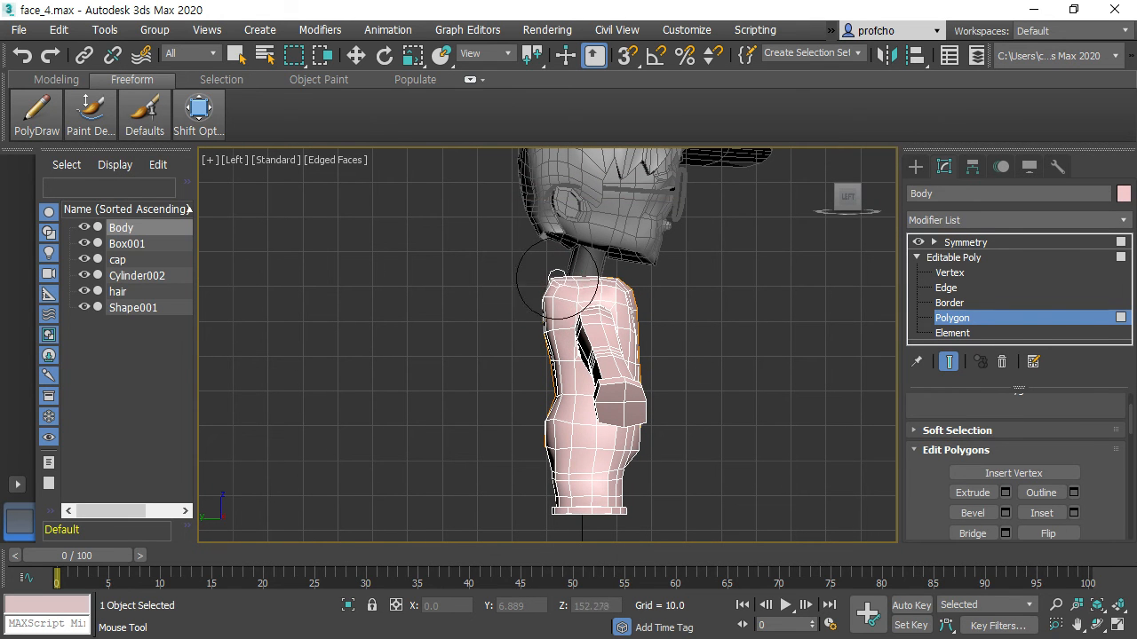
scroll(749, 310, "down", 2)
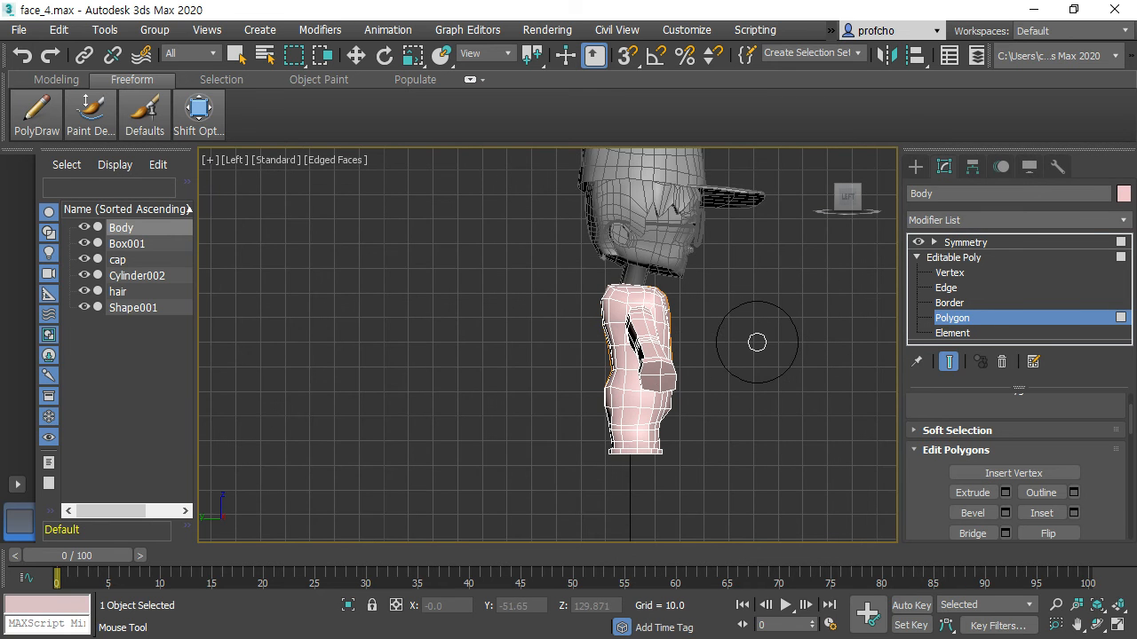
Push the belly slightly forward in the perspective view, reduce the brush size, inspect the body from the front and leave the Shift brush
key("p")
middle_click_drag(773, 337, 735, 339, "alt")
left_click_drag(692, 386, 696, 383)
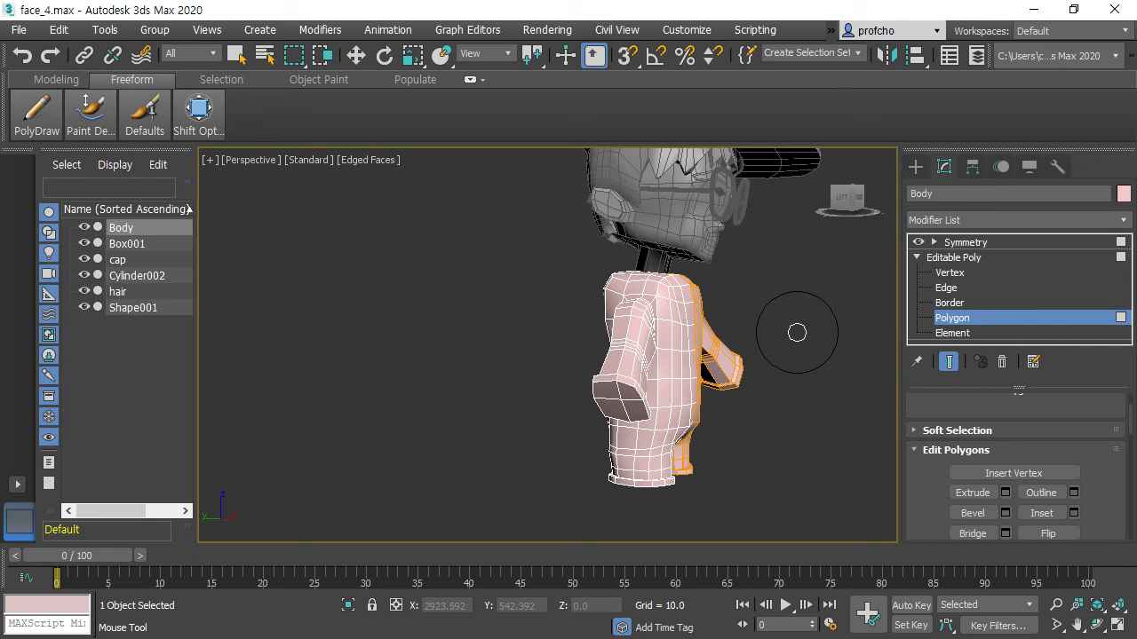
left_click_drag(796, 338, 791, 342, "ctrl+shift")
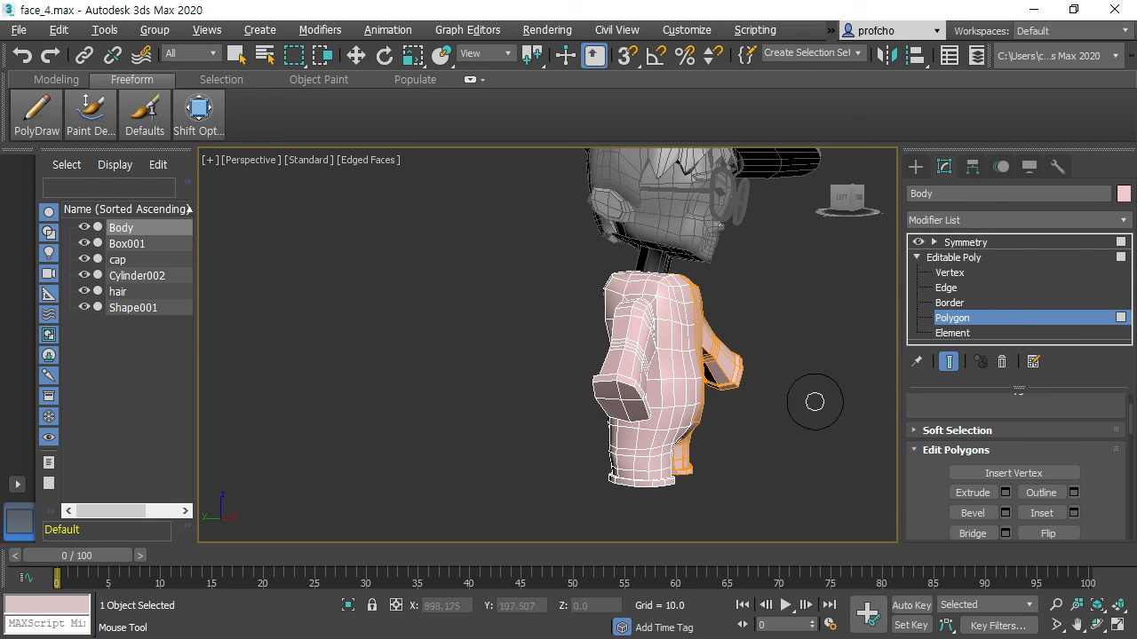
left_click(1097, 626)
left_click_drag(752, 409, 654, 261)
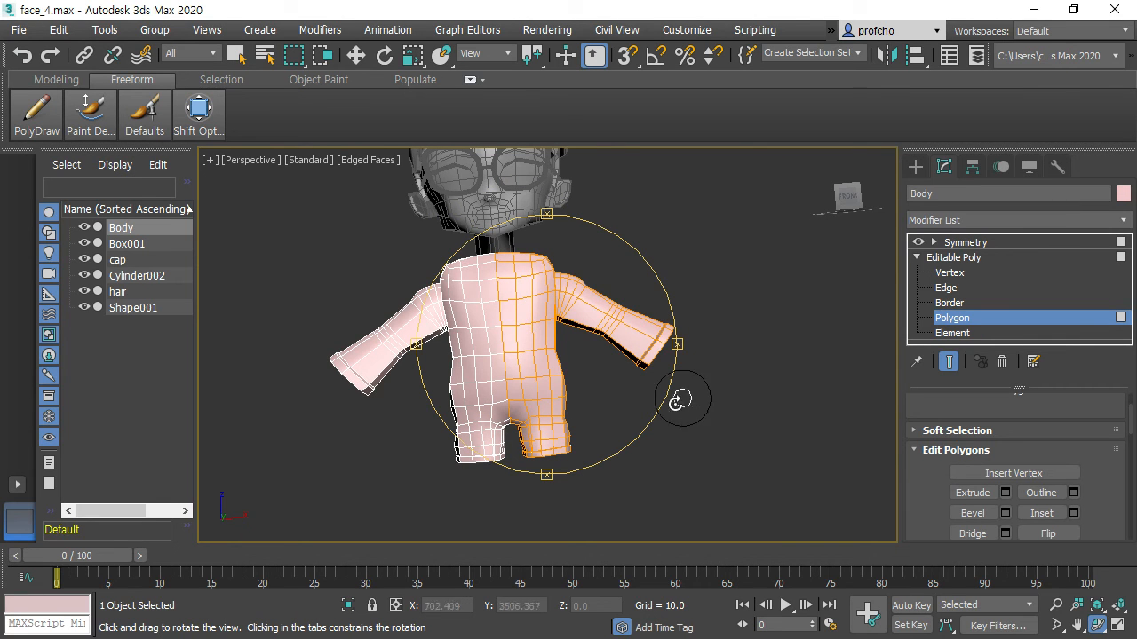
mouse_move(571, 365)
left_mouse_down()
mouse_move(538, 355)
mouse_move(560, 276)
mouse_move(568, 355)
left_mouse_up()
left_click_drag(654, 436, 634, 398)
key("Escape")
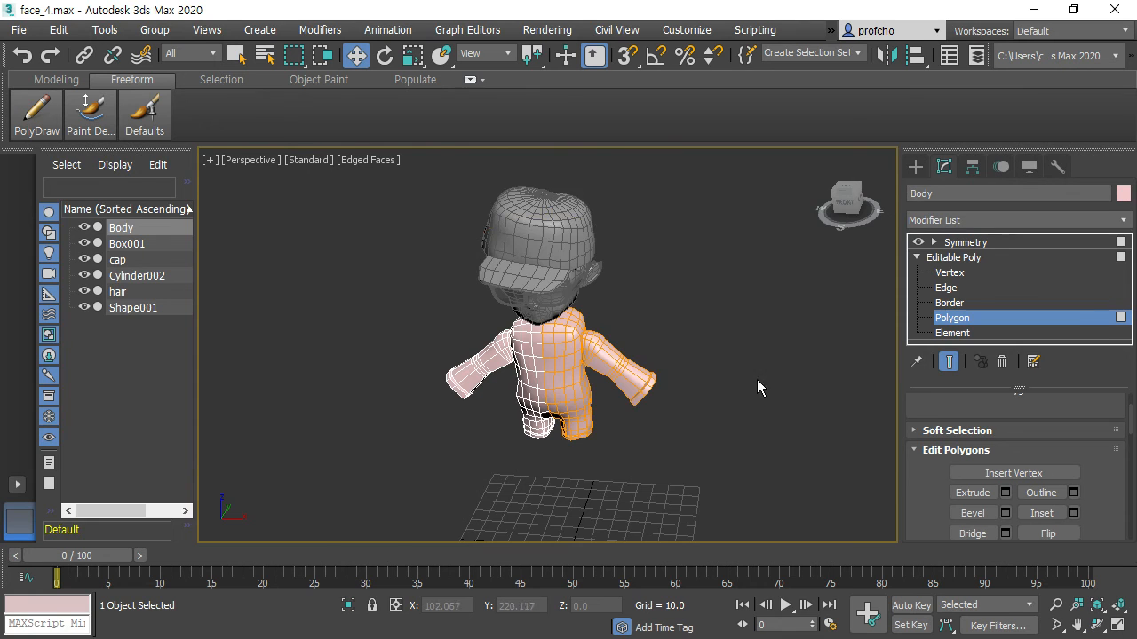
Create a standard cylinder with a radius of about 8.5 on the ground grid below the body
middle_click_drag(756, 381, 769, 295)
scroll(771, 297, "up", 3)
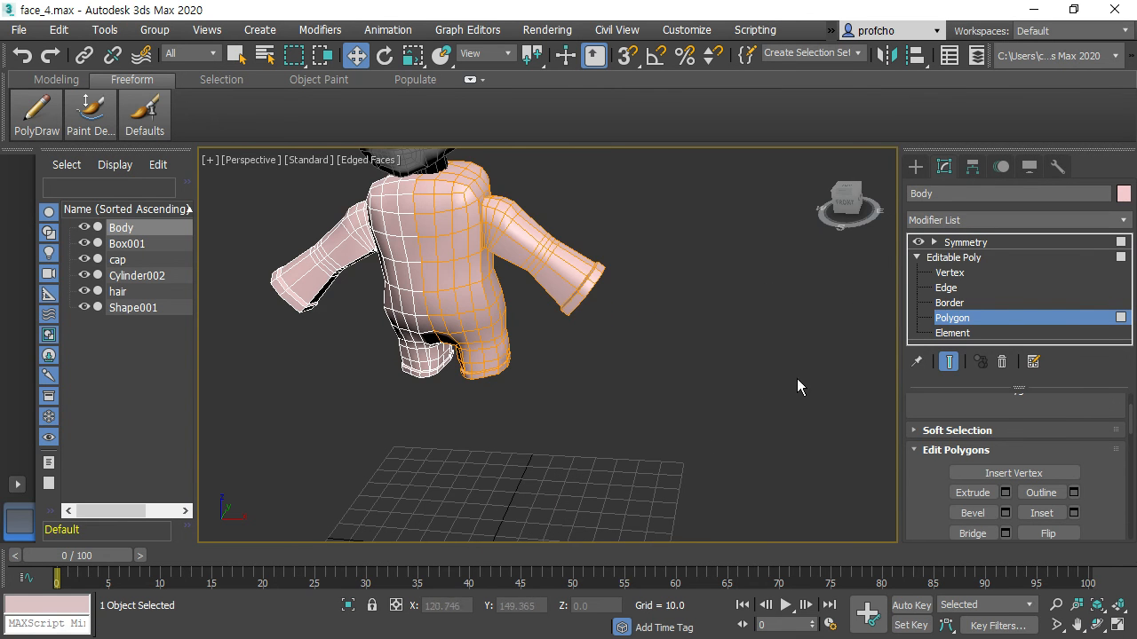
scroll(1043, 454, "down", 3)
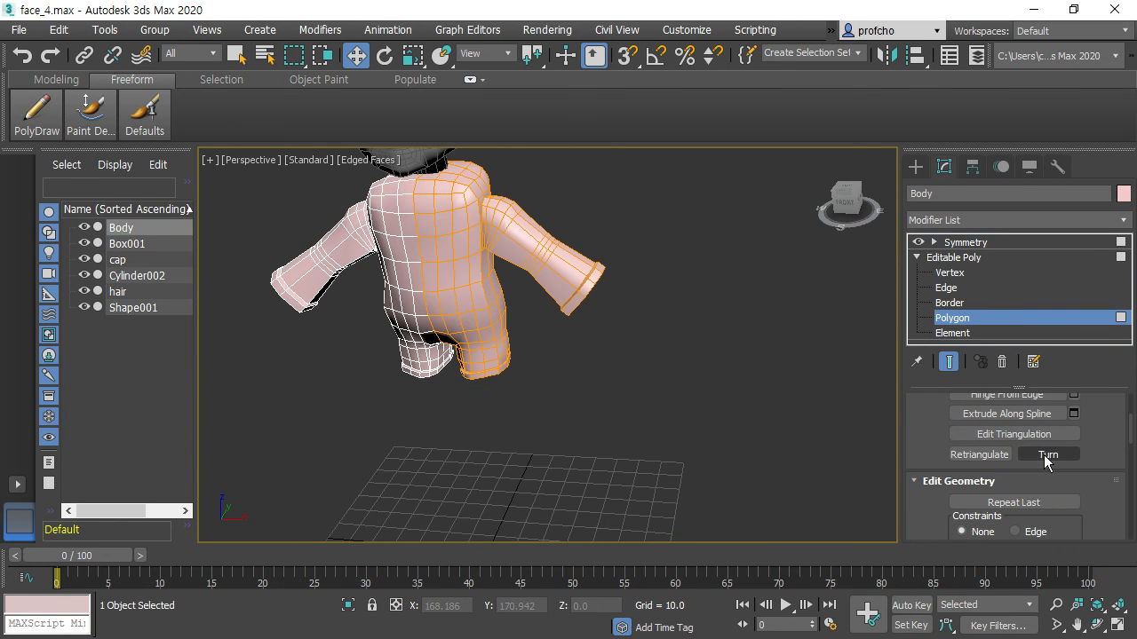
left_click(916, 167)
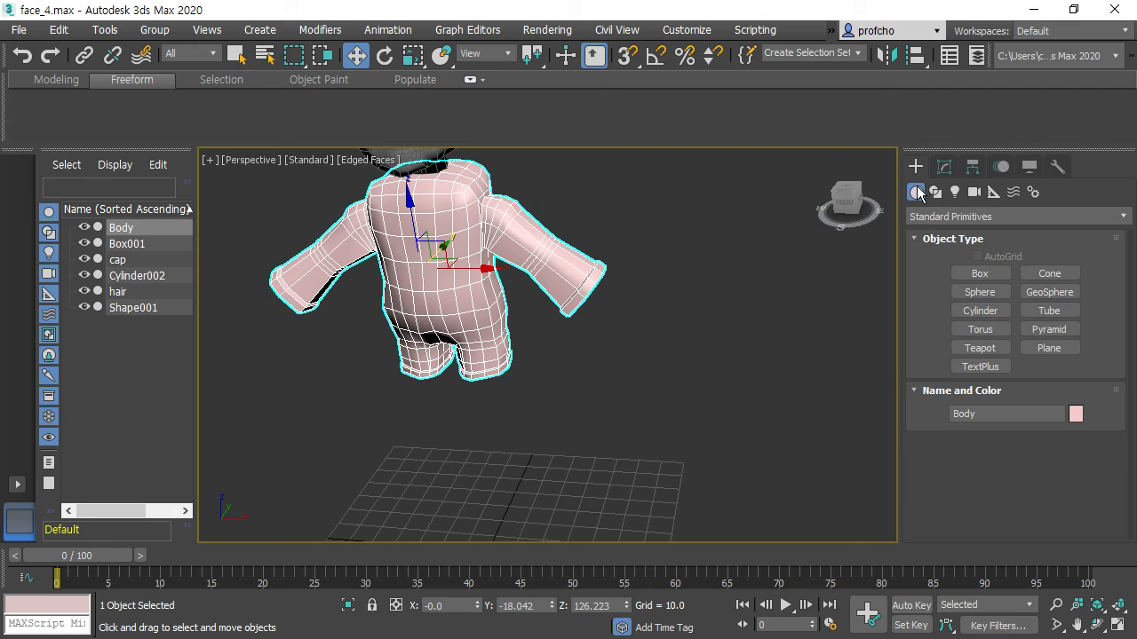
left_click(996, 296)
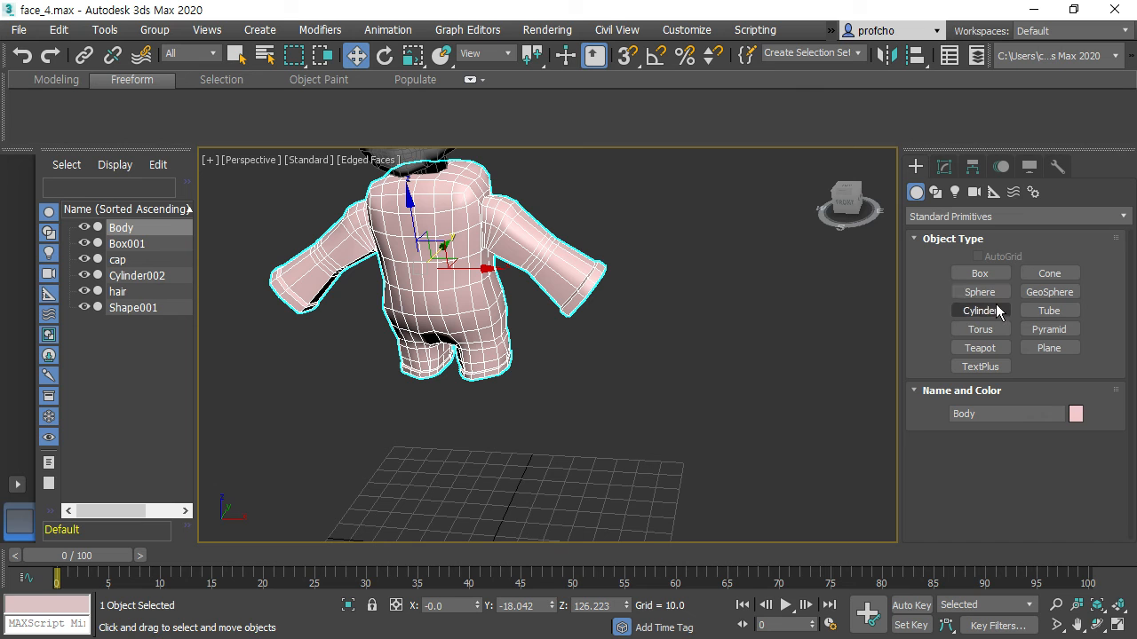
left_click(993, 308)
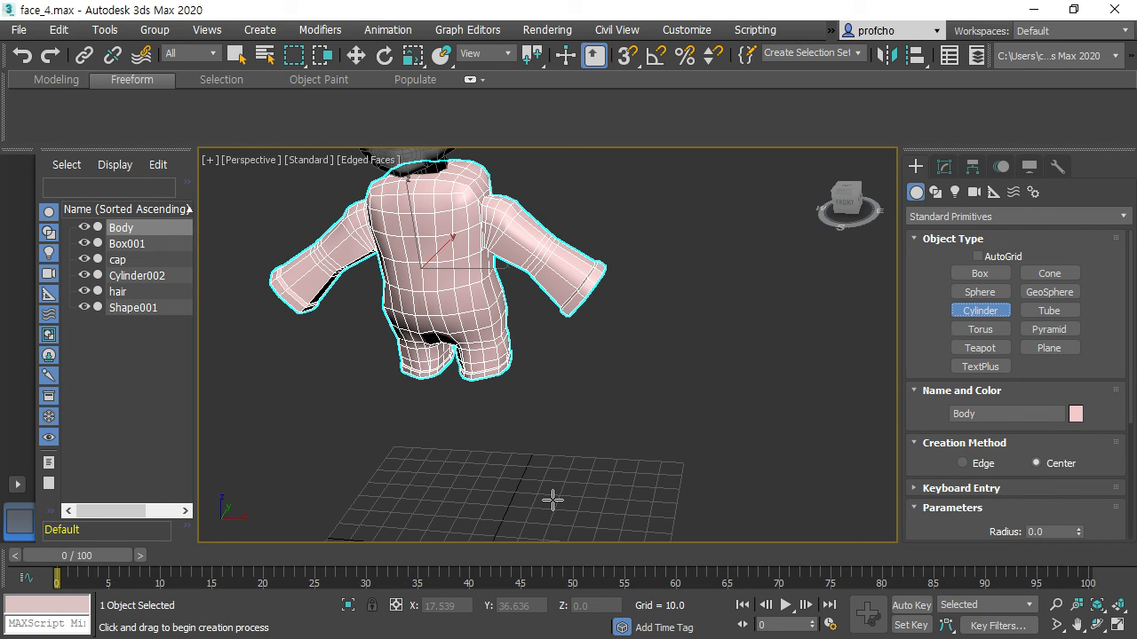
left_click_drag(552, 500, 570, 504)
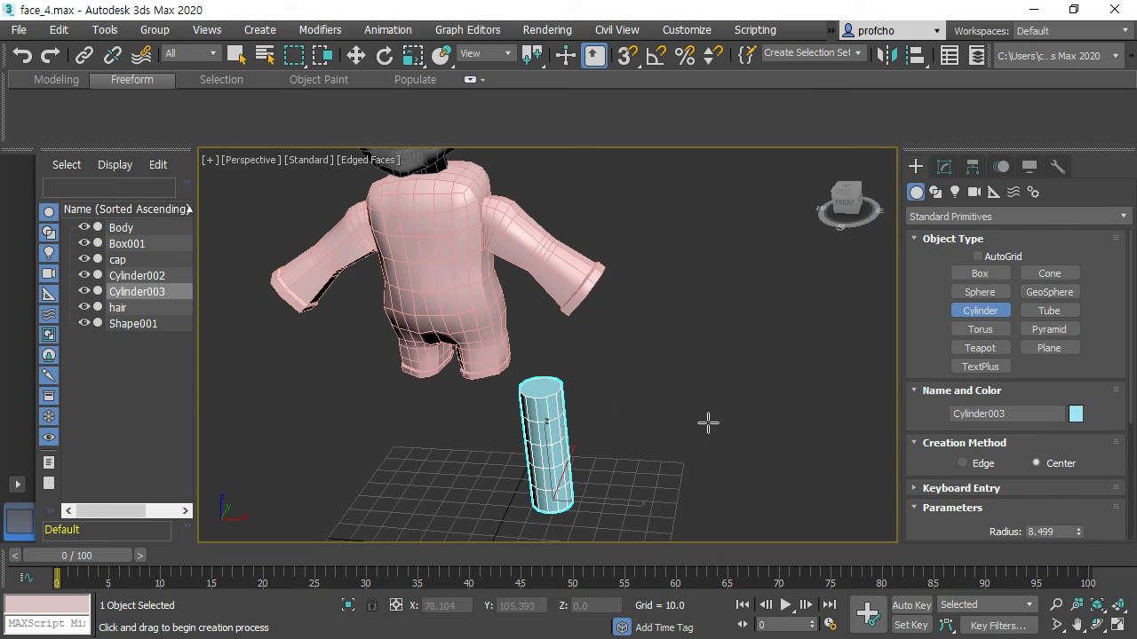
scroll(708, 422, "down", 6)
scroll(708, 423, "up", 3)
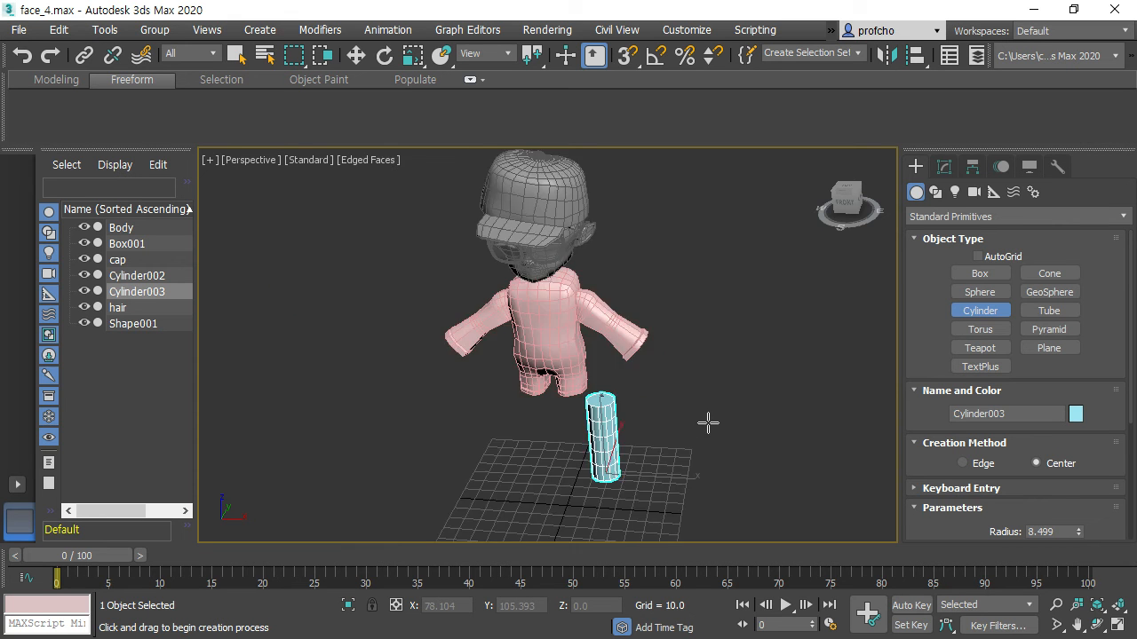
middle_click_drag(680, 360, 725, 290, "alt")
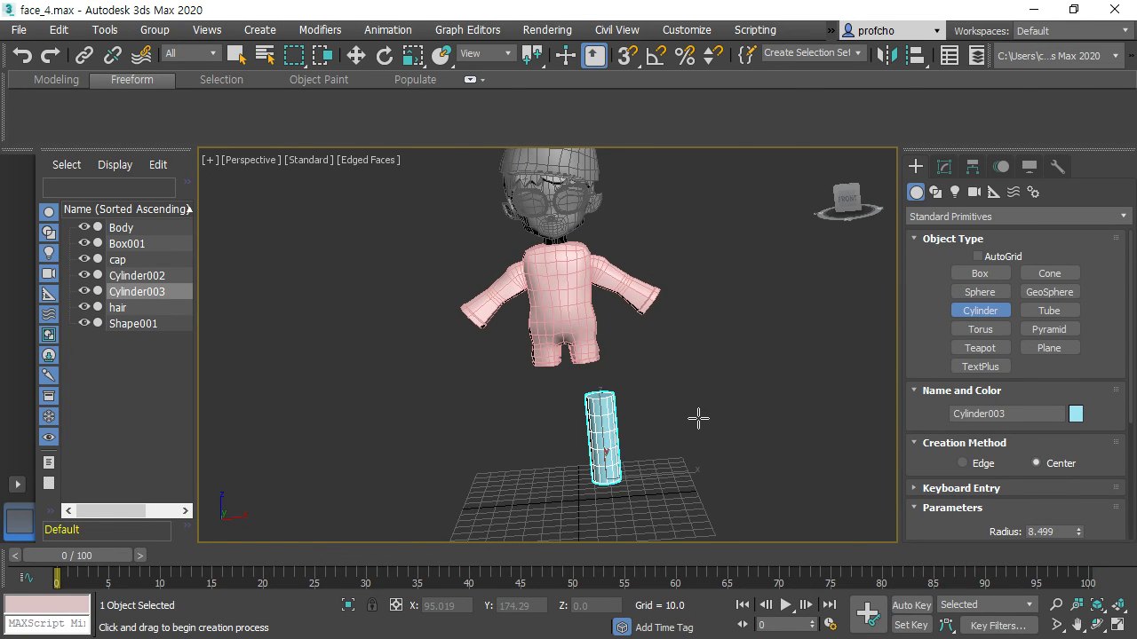
In the front view, scale the cylinder down and move it to X 11.04, Z 51.883, directly beneath the trouser cuff
key("f")
scroll(698, 421, "down", 6)
middle_click_drag(711, 448, 663, 352)
key("w")
left_click_drag(638, 419, 644, 363)
scroll(643, 363, "up", 4)
key("r")
left_click_drag(583, 469, 585, 540)
key("w")
left_click_drag(588, 453, 581, 394)
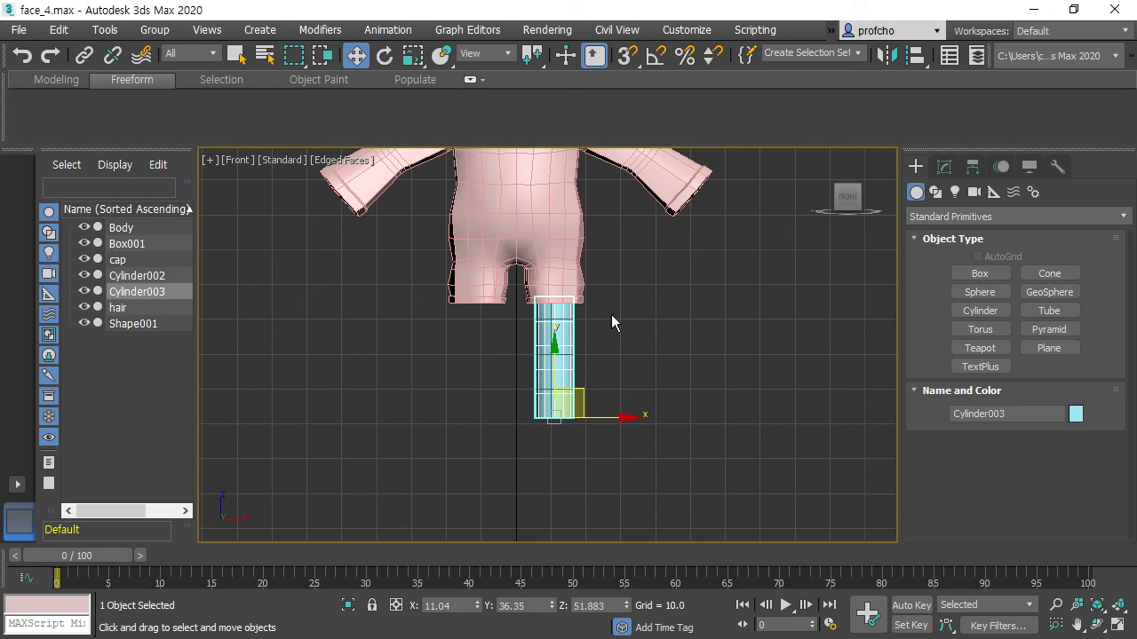
scroll(678, 423, "down", 3)
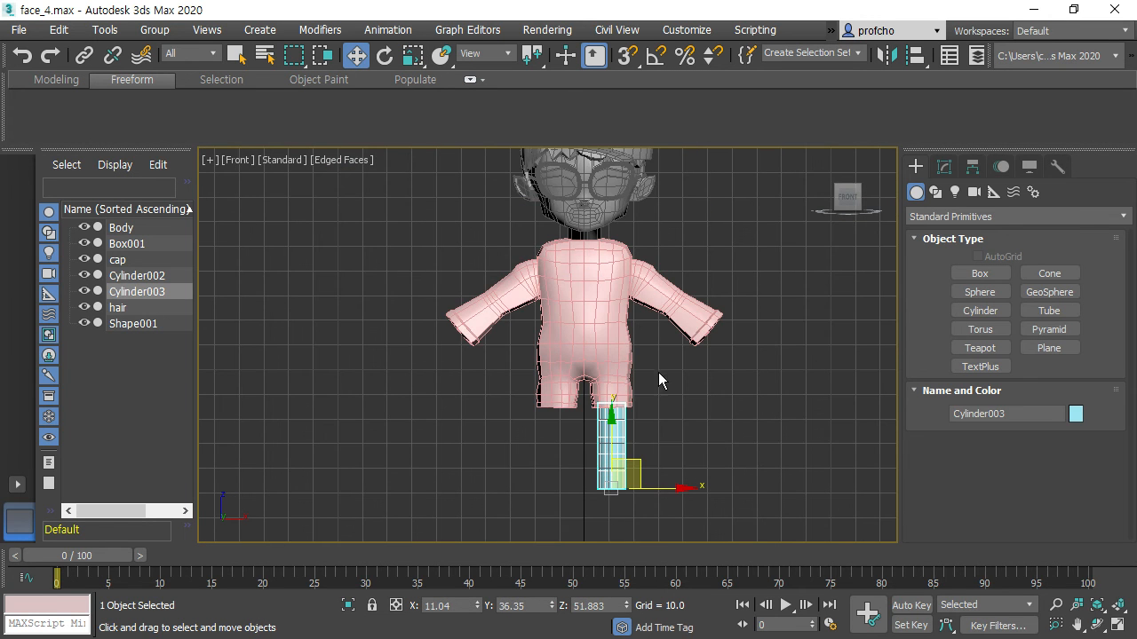
Raise the leg cylinder in the front view so its upper end sits inside the trouser cuff
left_click_drag(612, 419, 612, 407)
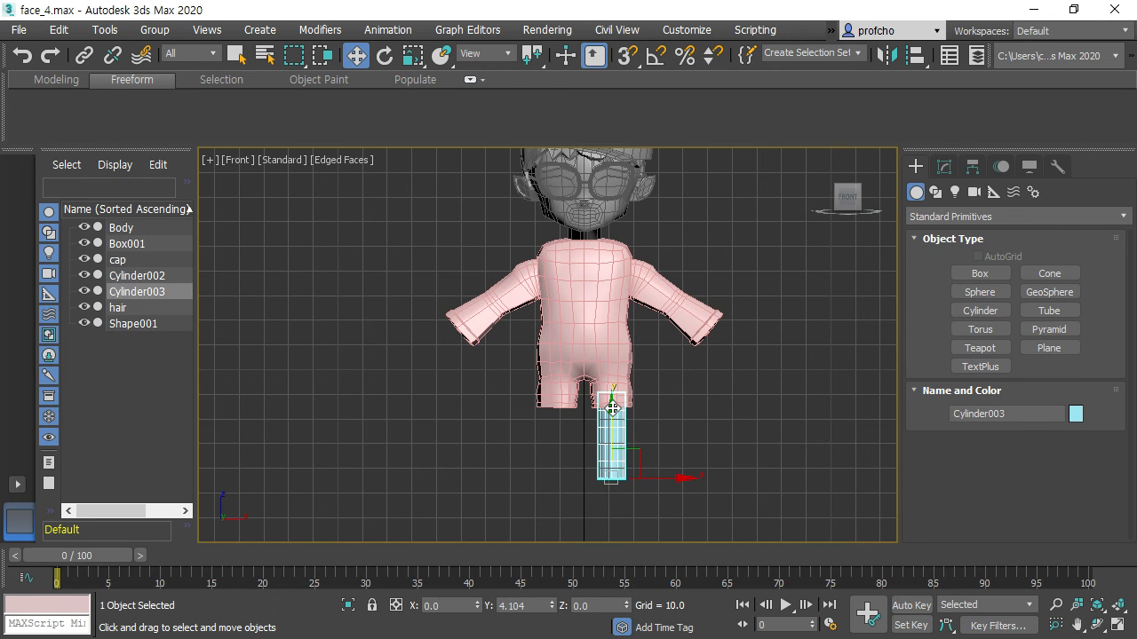
left_click(660, 391)
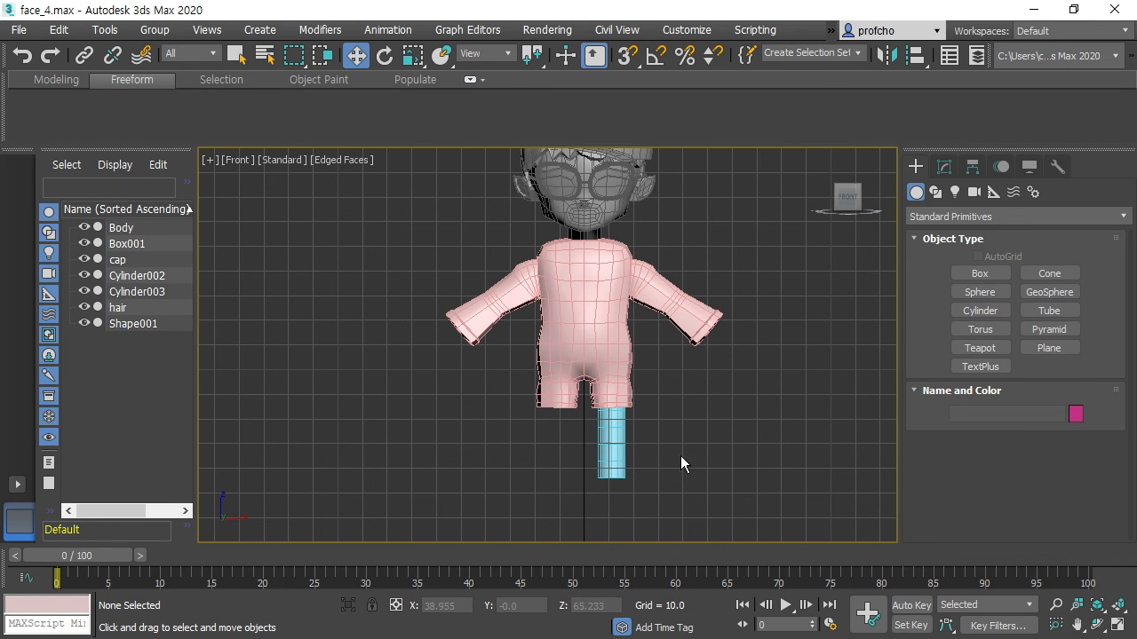
left_click(619, 457)
scroll(650, 424, "up", 3)
left_click_drag(542, 508, 543, 491)
left_click(685, 375)
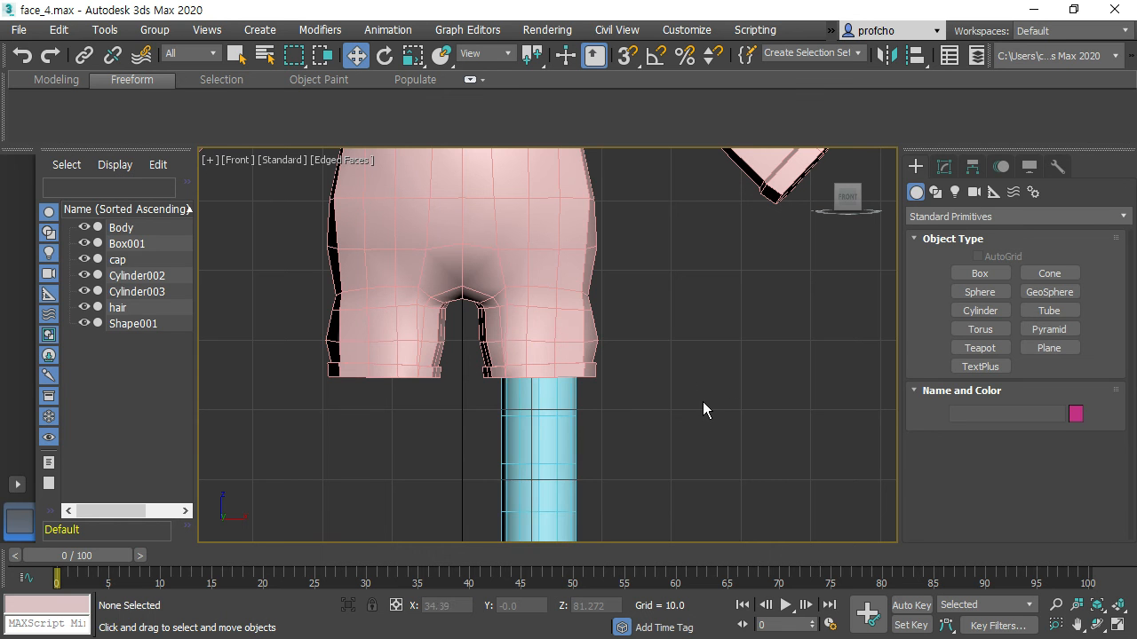
scroll(702, 402, "down", 5)
scroll(708, 397, "up", 2)
scroll(708, 397, "up", 2)
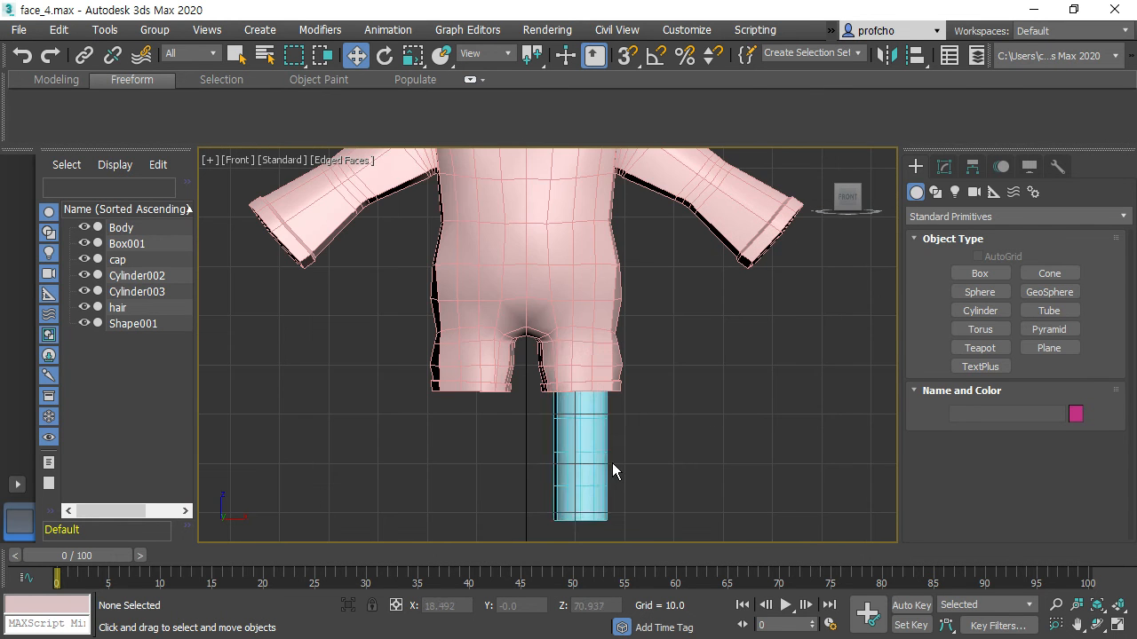
Scale the leg cylinder up slightly so it better fills the trouser cuff
left_click(598, 454)
key("e")
key("r")
left_click_drag(597, 504, 611, 493)
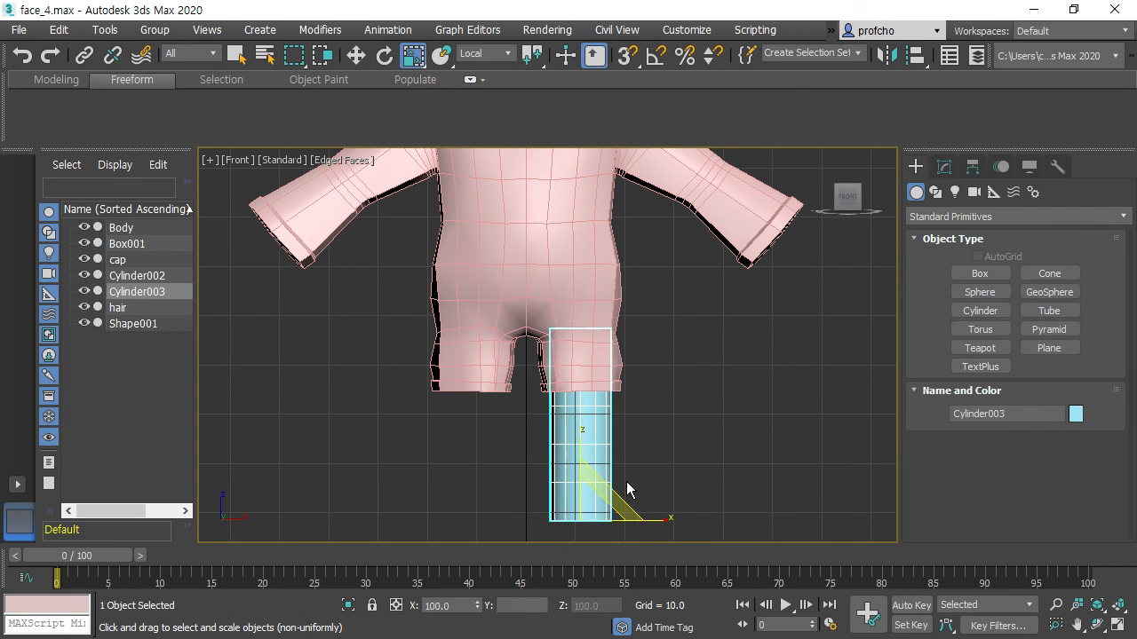
left_click(705, 410)
scroll(706, 408, "down", 4)
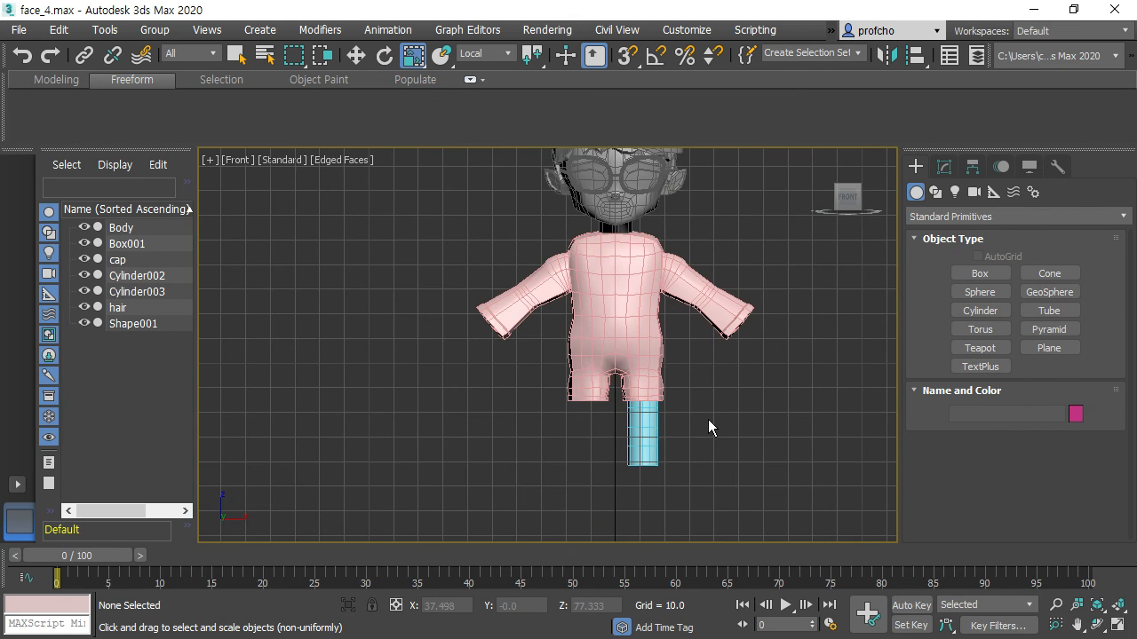
middle_click_drag(708, 419, 698, 387)
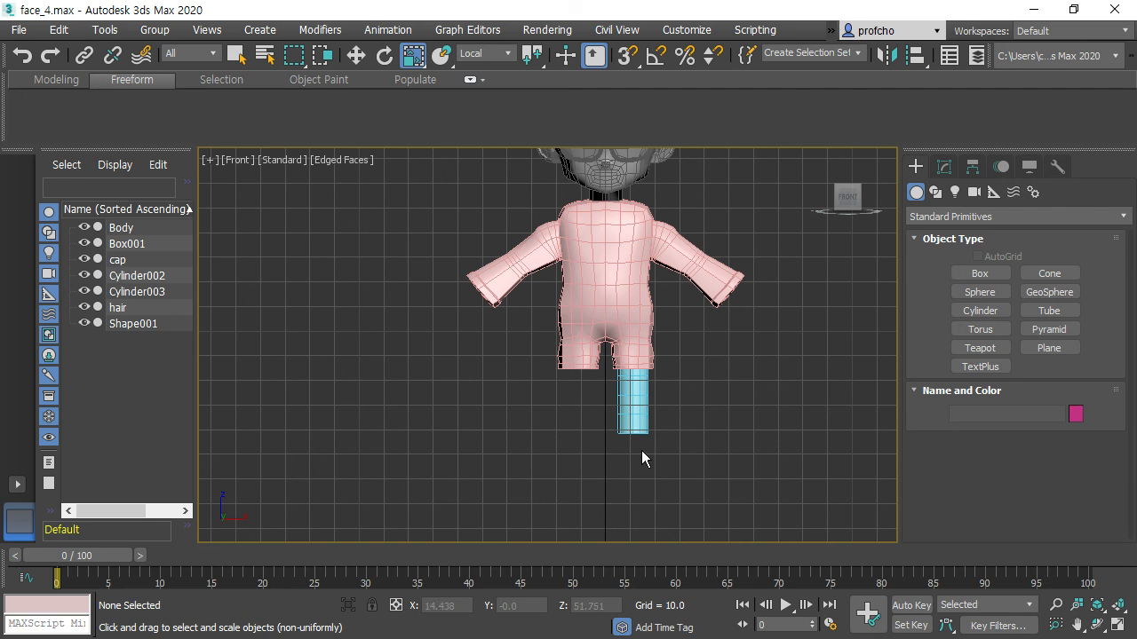
scroll(641, 449, "up", 5)
middle_click_drag(697, 286, 699, 329)
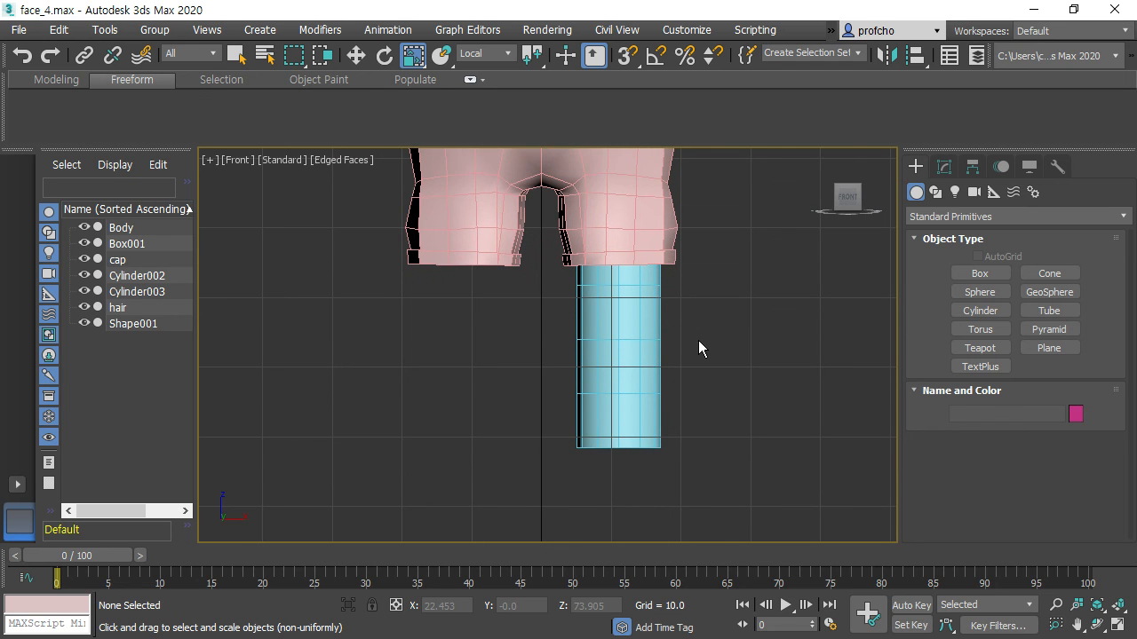
Convert the leg cylinder to an Editable Poly
left_click(654, 330)
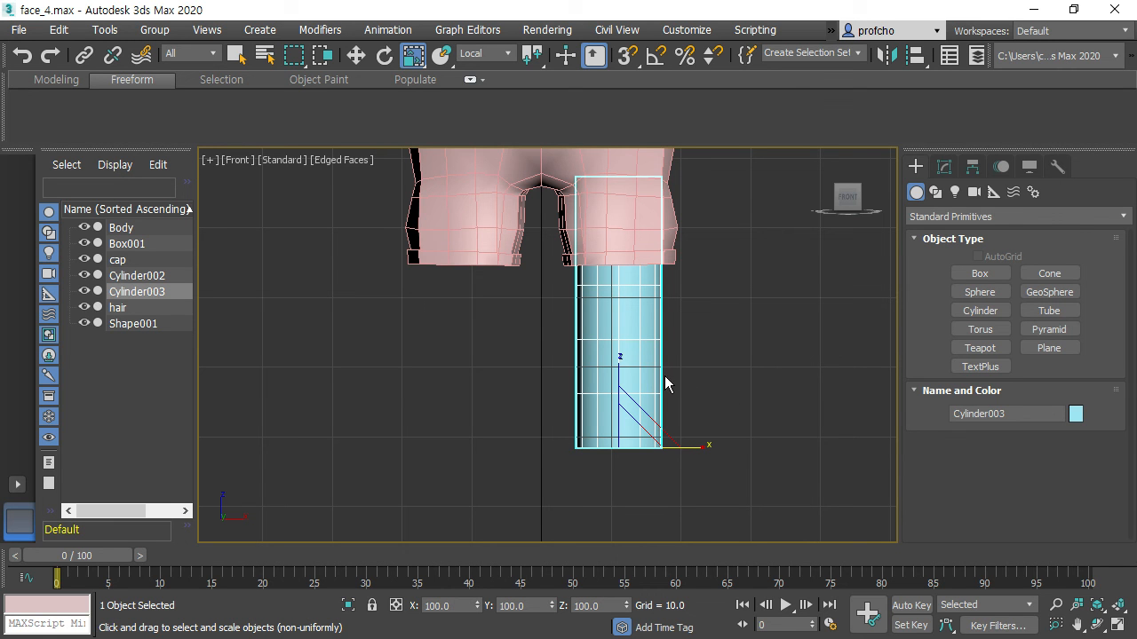
left_click(944, 167)
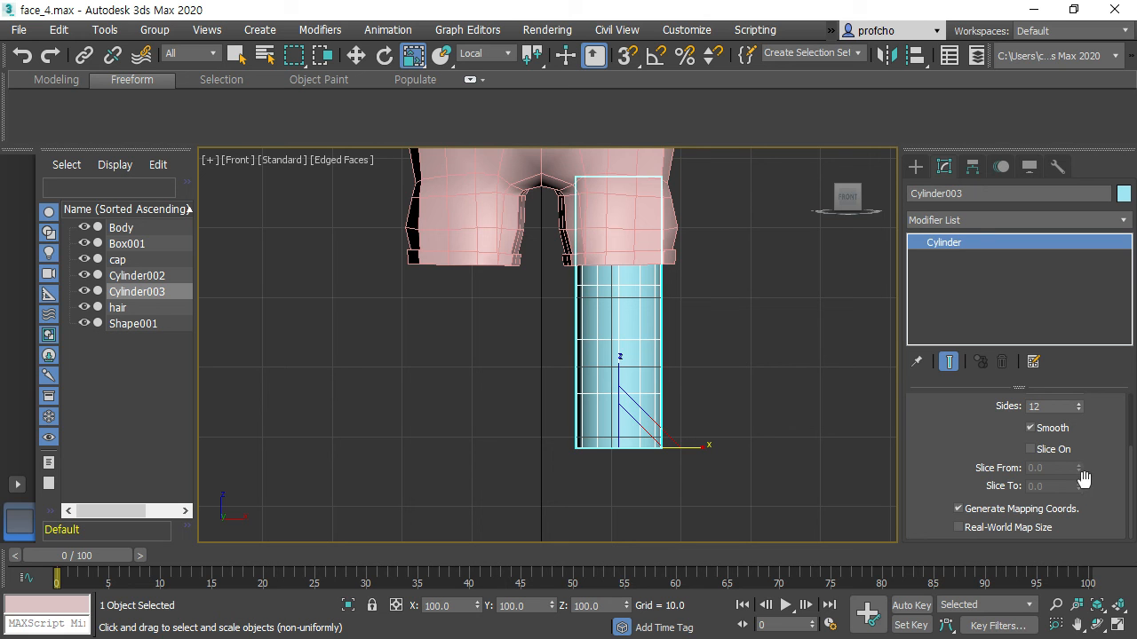
left_click(849, 414)
left_click(655, 362)
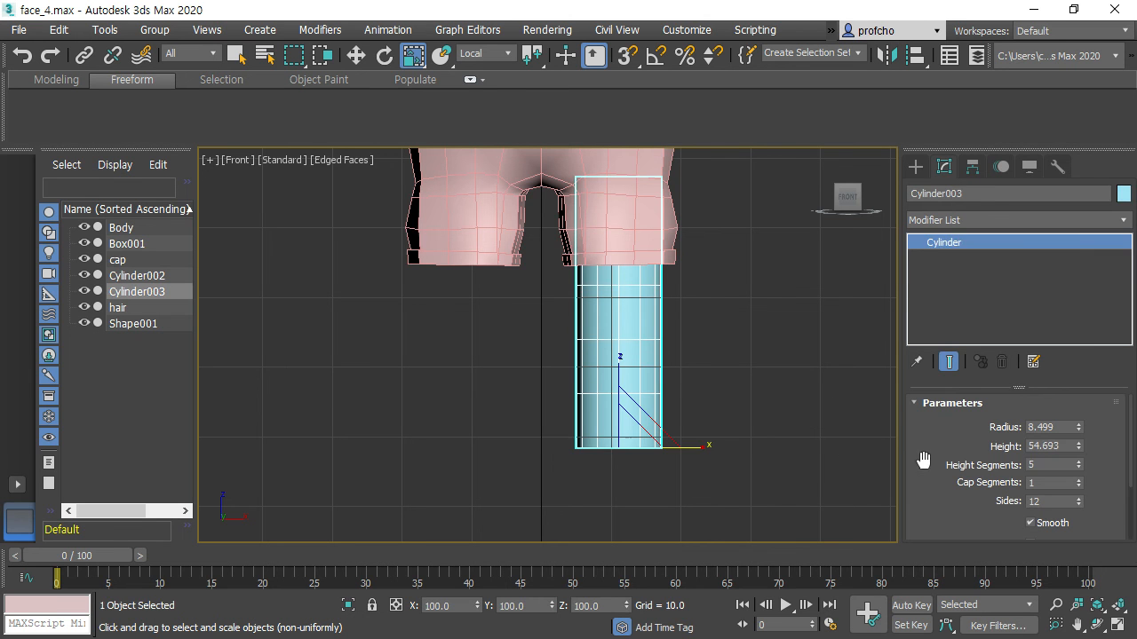
right_click(645, 339)
mouse_move(769, 520)
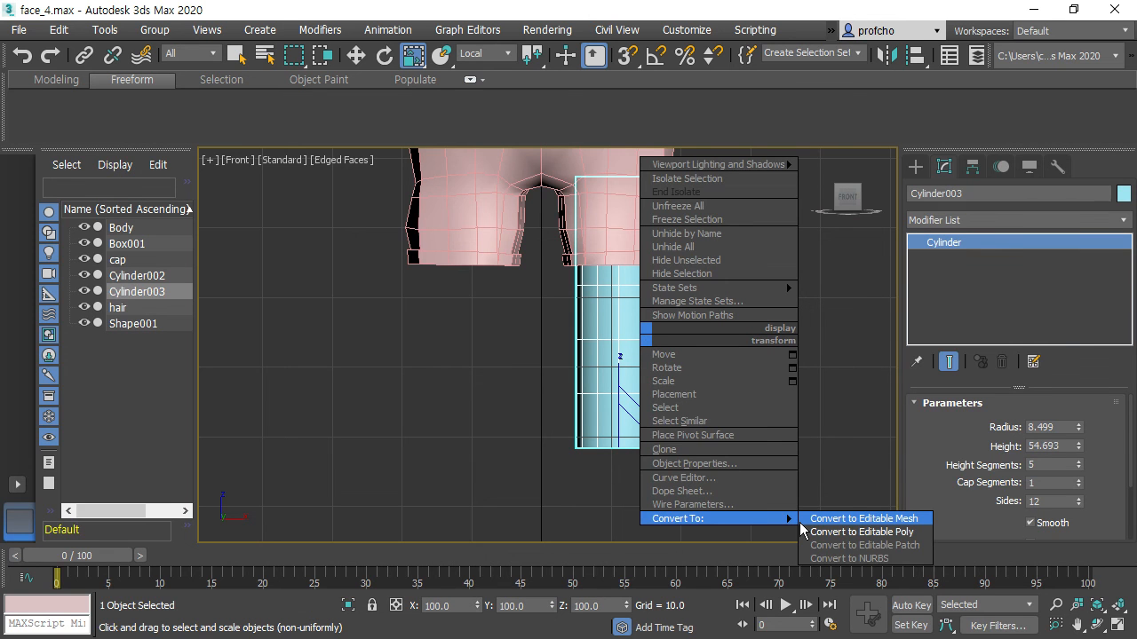
left_click(810, 531)
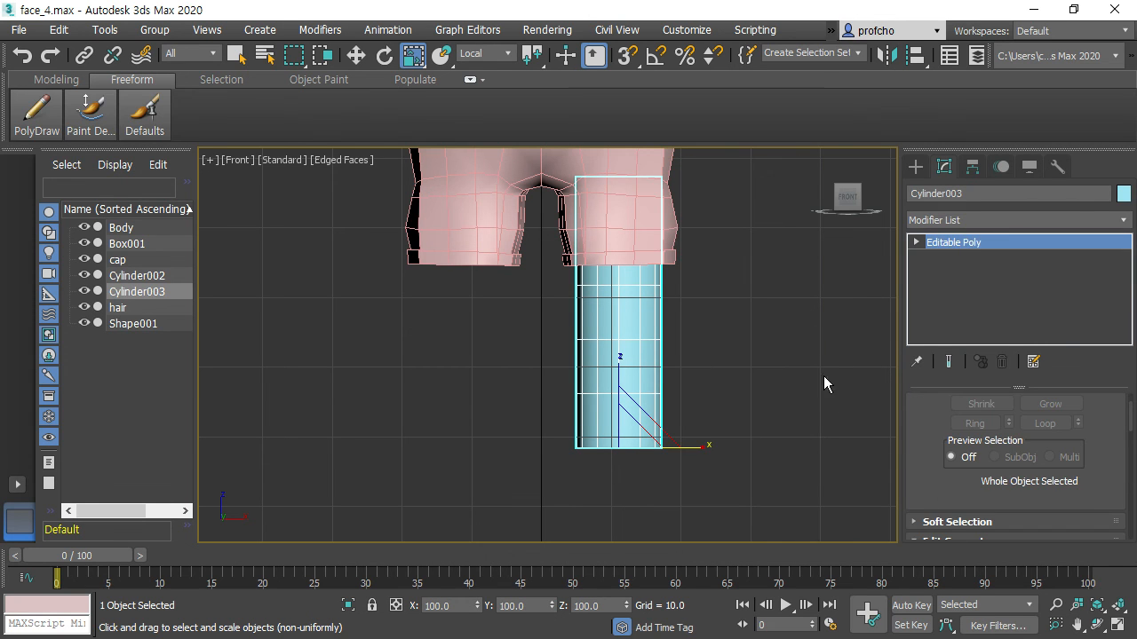
Squeeze the three vertex rows below the cuff together vertically at knee height and raise the middle row
scroll(1018, 384, "up", 2)
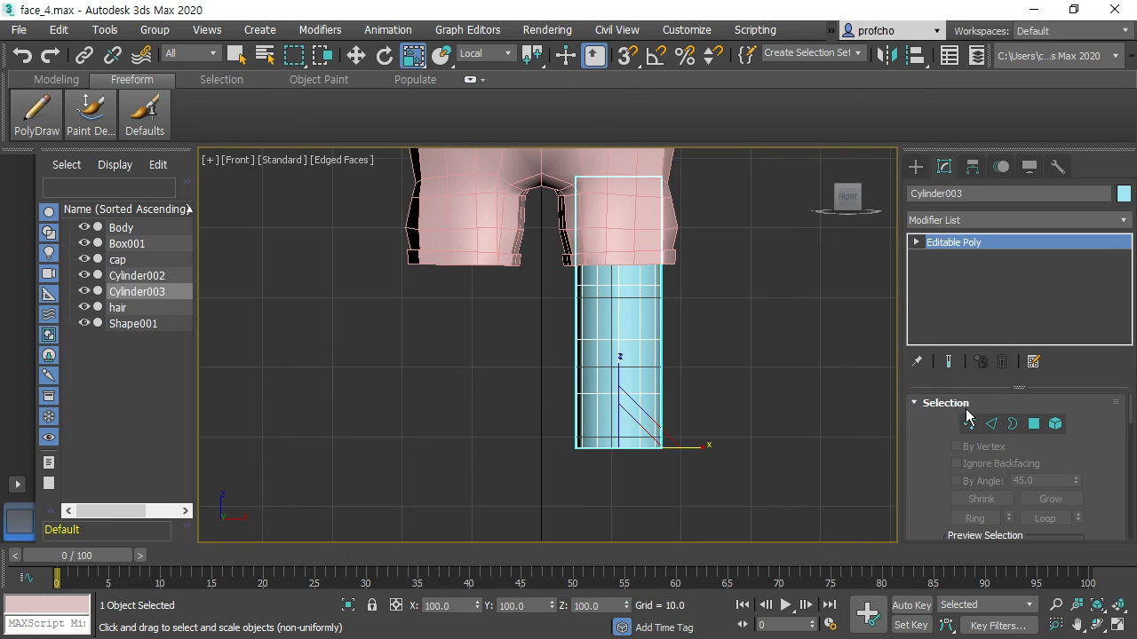
left_click(970, 424)
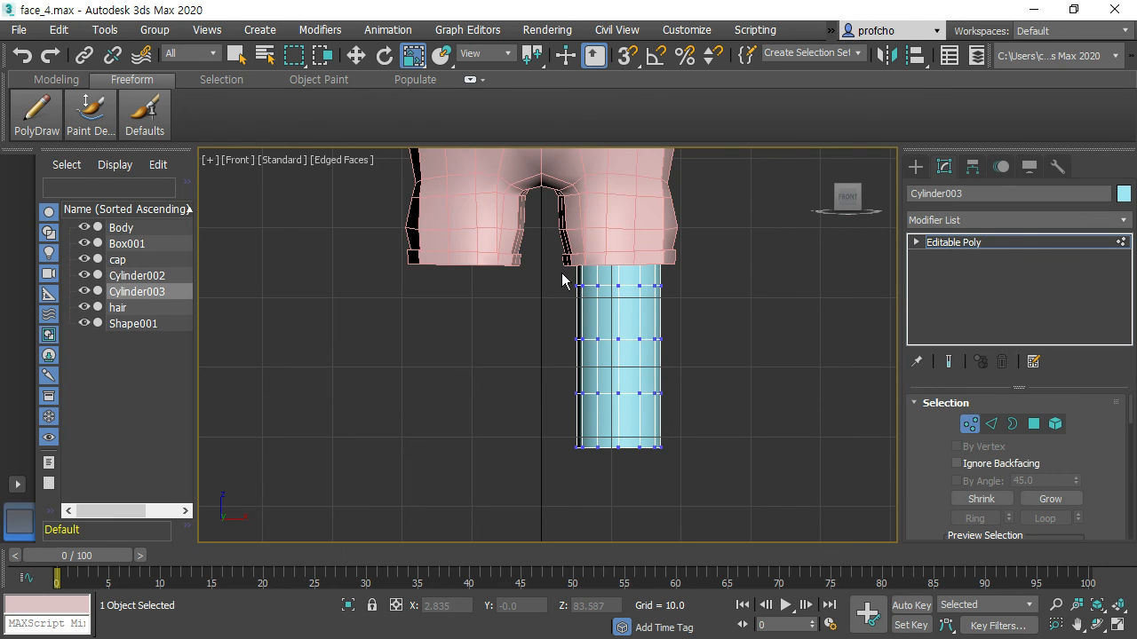
left_click_drag(561, 266, 689, 414)
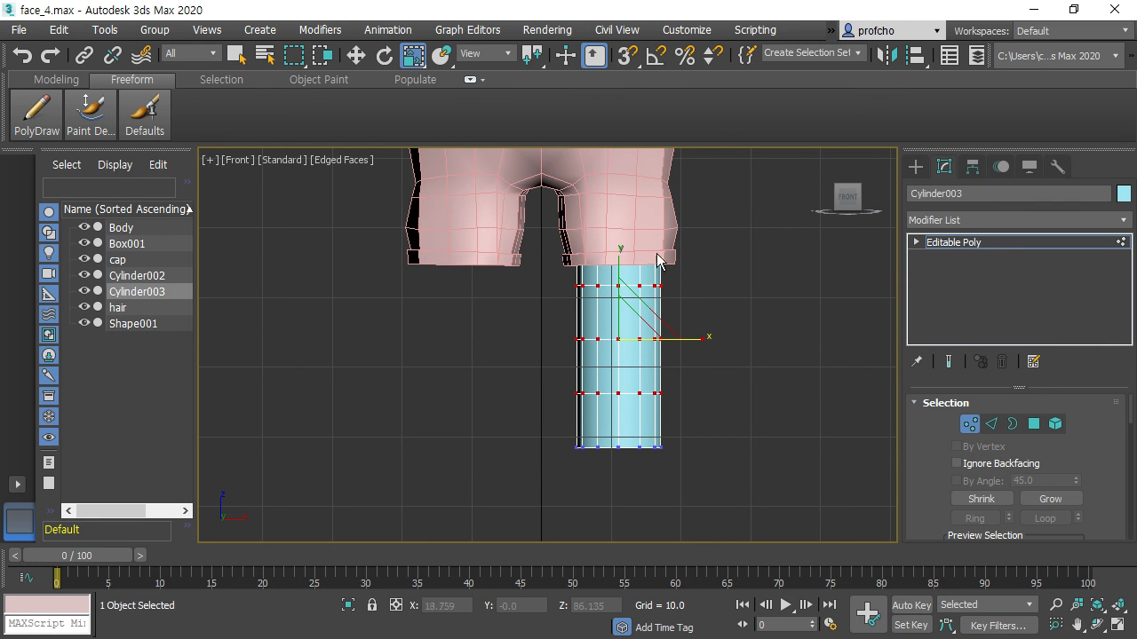
left_click_drag(620, 253, 652, 308)
left_click_drag(557, 329, 719, 349)
key("w")
left_click_drag(617, 263, 623, 255)
left_click(750, 298)
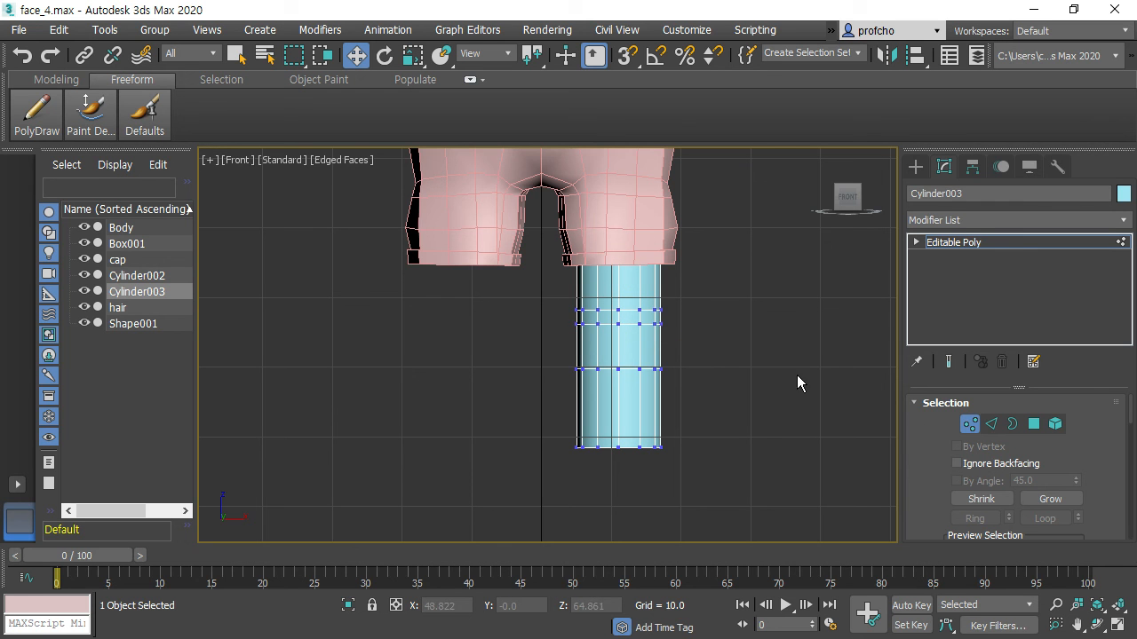
Select the ring of vertical edges between the lower two knee rows and connect them with a new edge loop
left_click(991, 423)
left_click_drag(556, 338, 714, 349)
scroll(1063, 507, "down", 6)
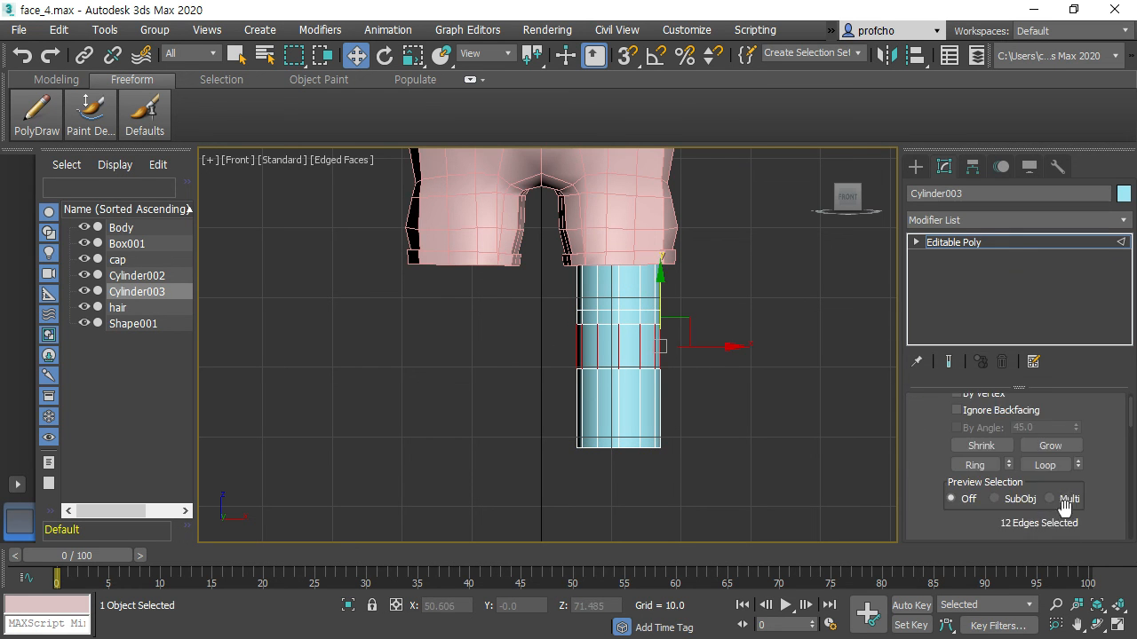
scroll(1068, 506, "down", 2)
left_click(1048, 500)
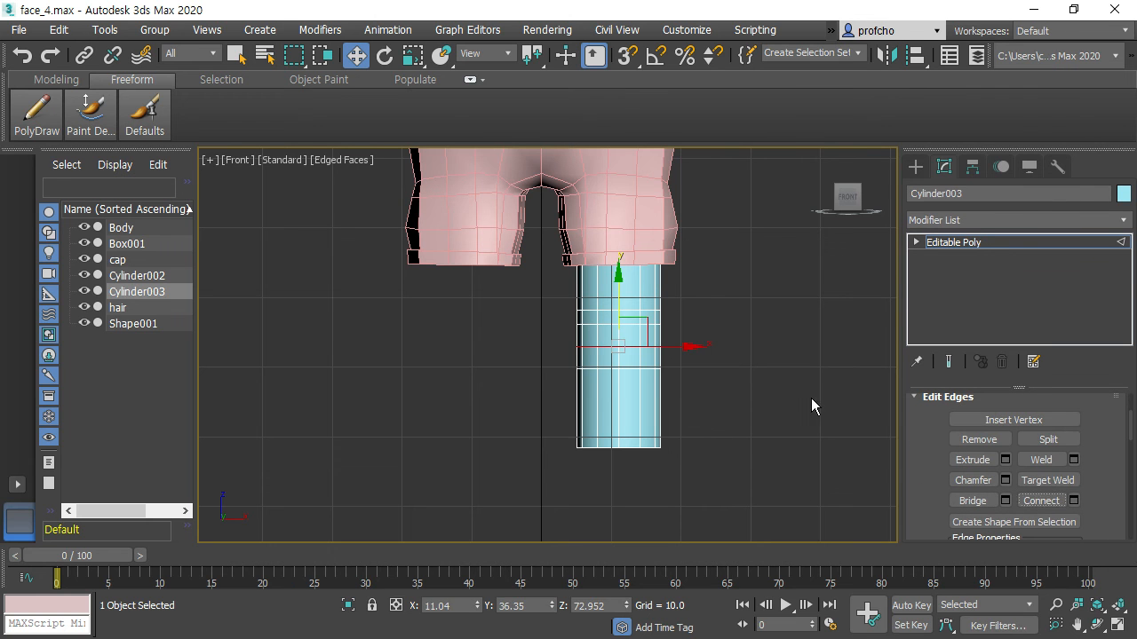
Adjust the heights of the inner knee vertex rows, then compress all four rows vertically around the knee
left_click(916, 242)
left_click(943, 260)
left_click_drag(573, 329, 682, 336)
left_click_drag(621, 261, 621, 256)
left_click_drag(633, 346, 686, 353)
left_click_drag(620, 280, 620, 285)
left_click_drag(545, 293, 770, 411)
key("r")
left_click_drag(618, 259, 622, 284)
left_click(734, 310)
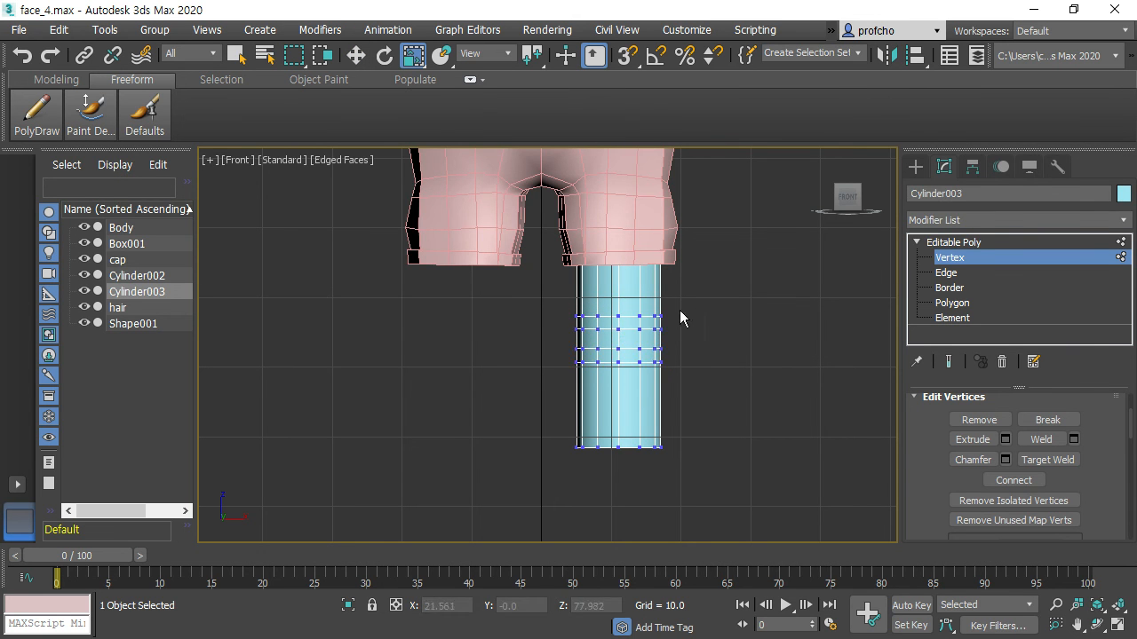
Scale the knee vertex rows outward, widening the two inner rows more to form a rounded knee bulge
left_click_drag(570, 309, 714, 399)
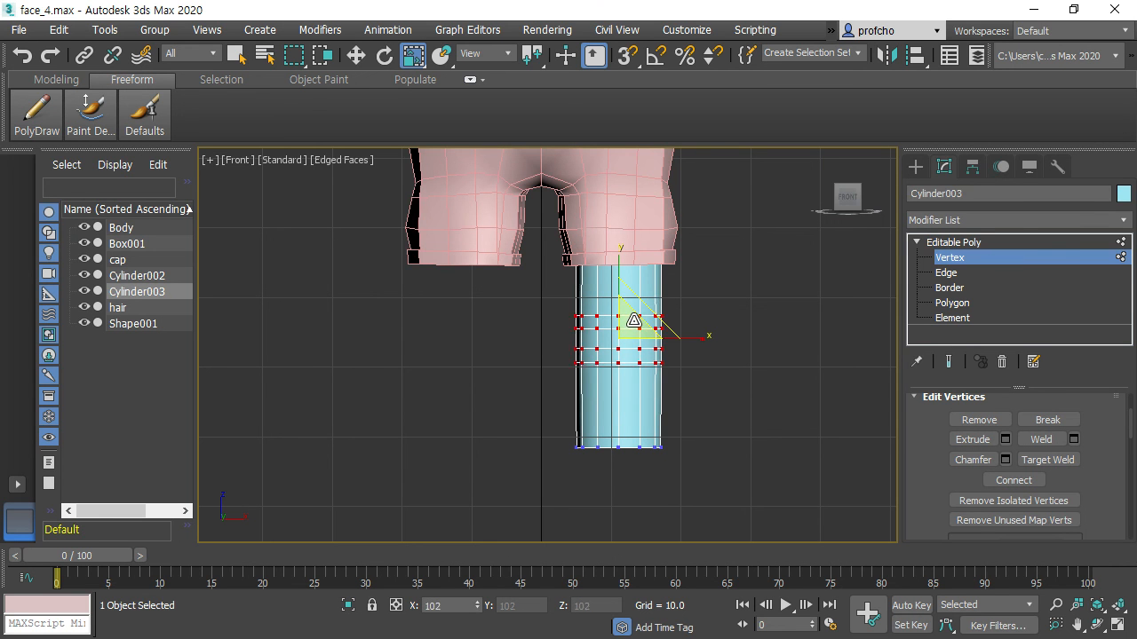
left_click(728, 305)
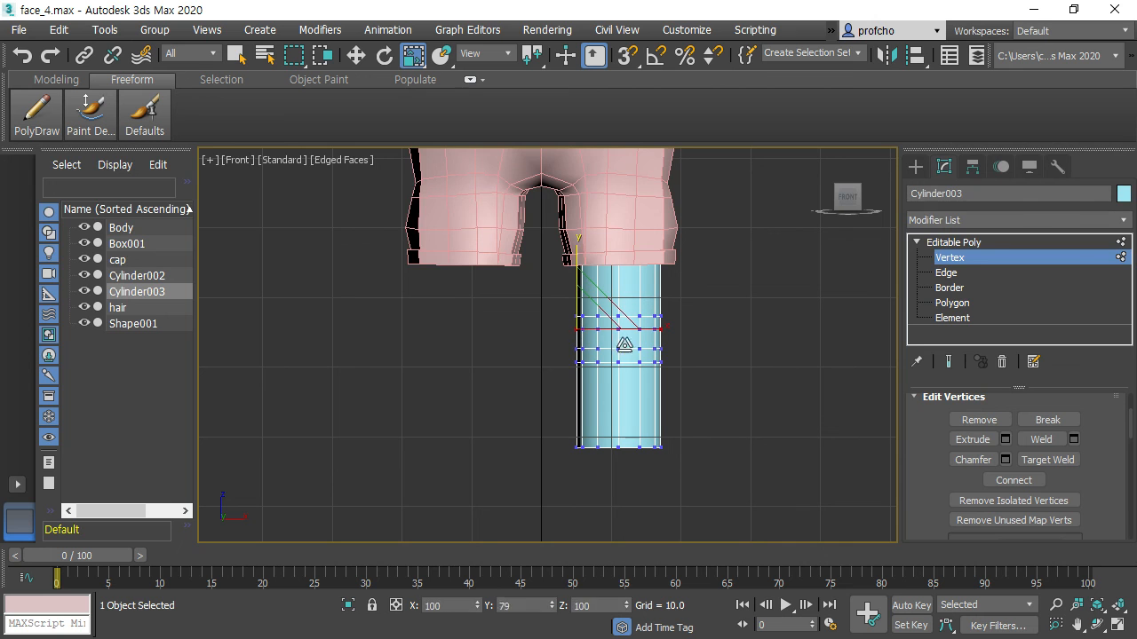
left_click_drag(557, 327, 684, 363)
left_click_drag(631, 318, 639, 306)
Leave vertex editing and examine the leg's shape and proportions against the whole body from the front
scroll(787, 320, "down", 5)
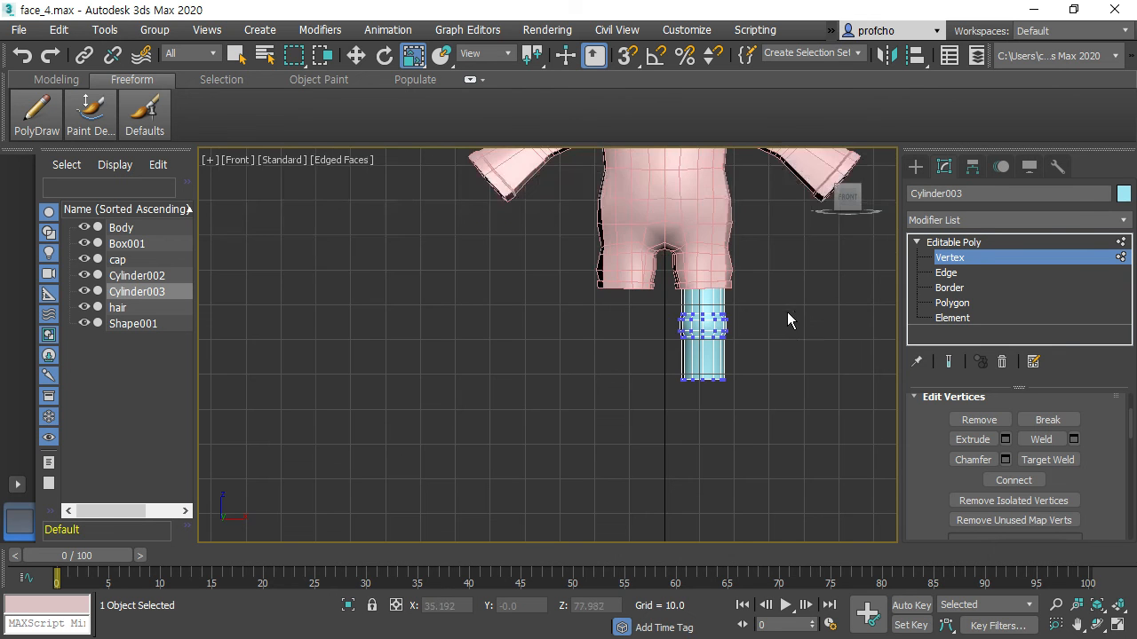
scroll(746, 439, "down", 2)
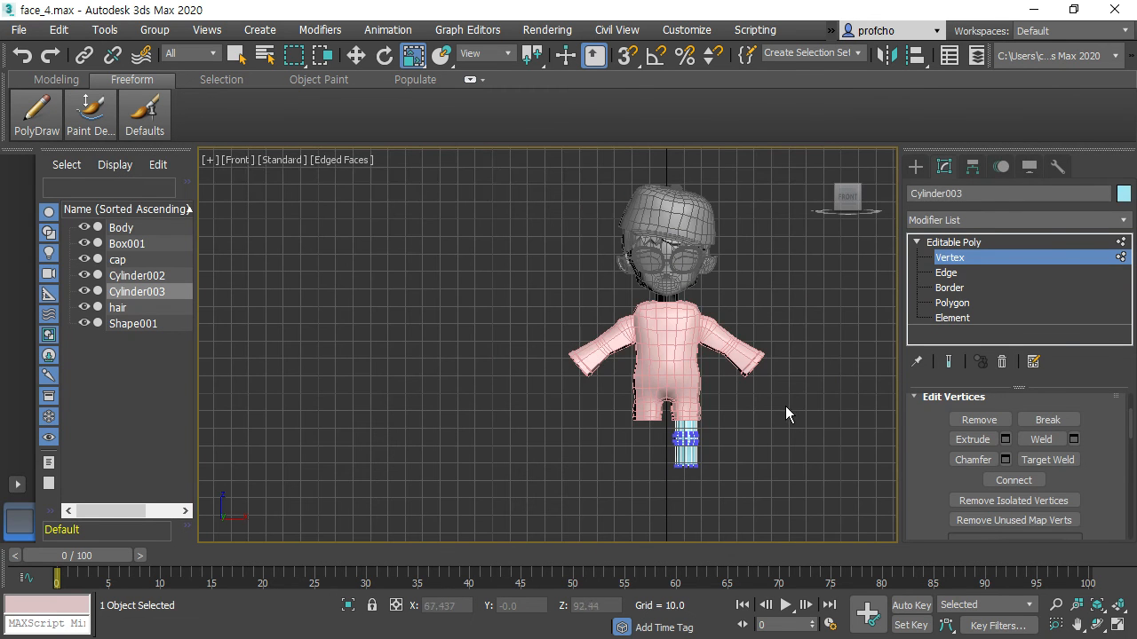
left_click(974, 263)
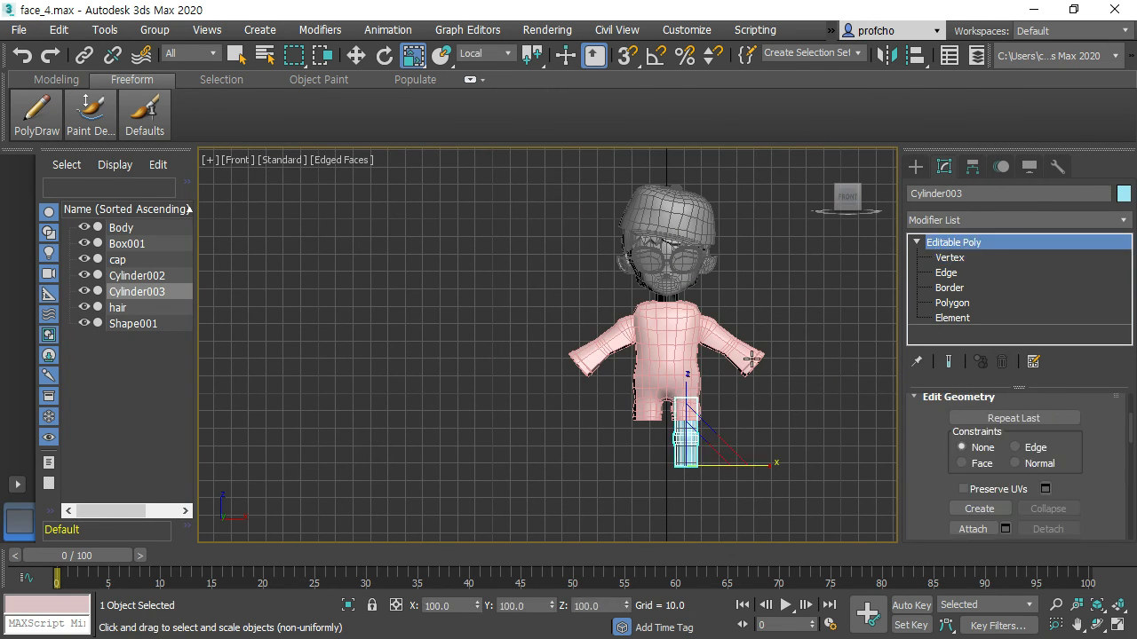
left_click(790, 442)
scroll(724, 423, "up", 5)
scroll(724, 424, "down", 3)
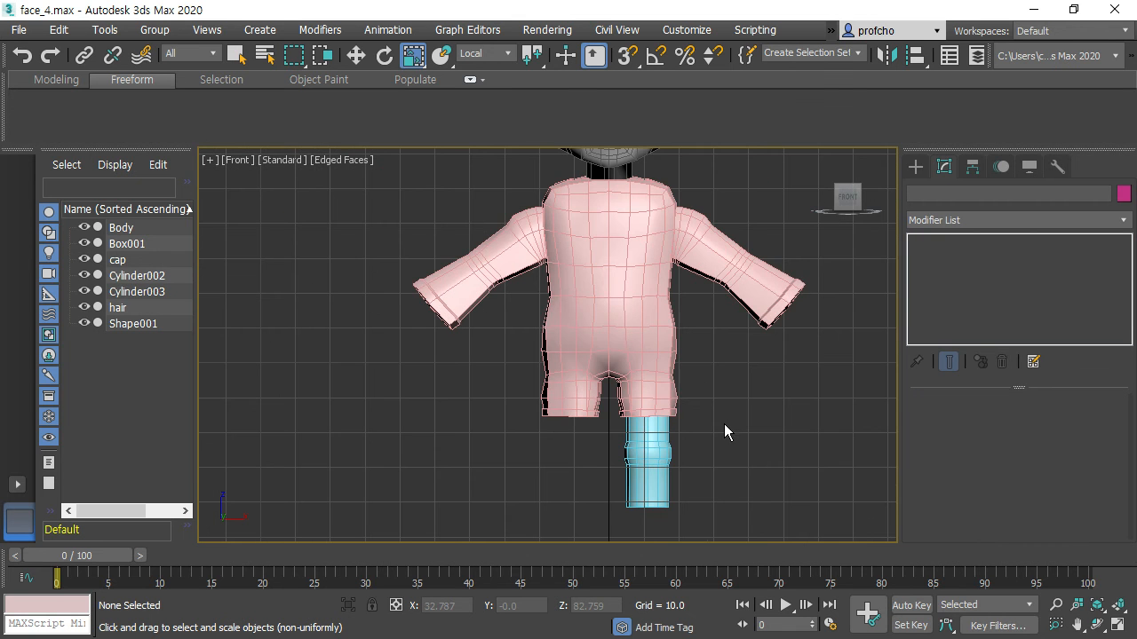
middle_click_drag(726, 422, 724, 495)
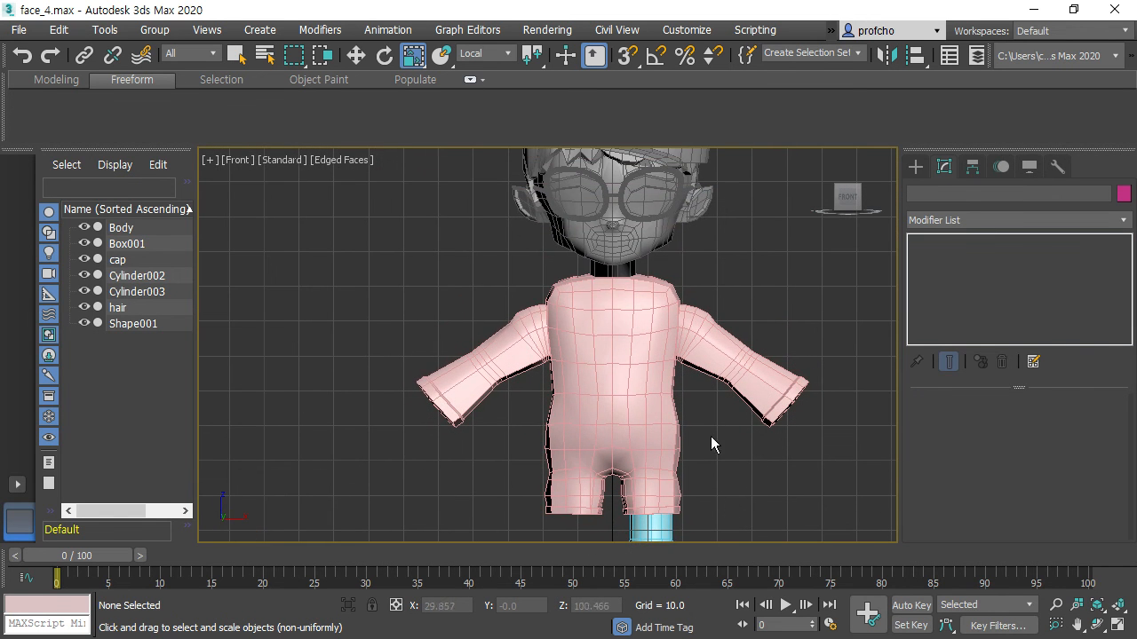
scroll(757, 453, "down", 4)
middle_click_drag(740, 441, 675, 344)
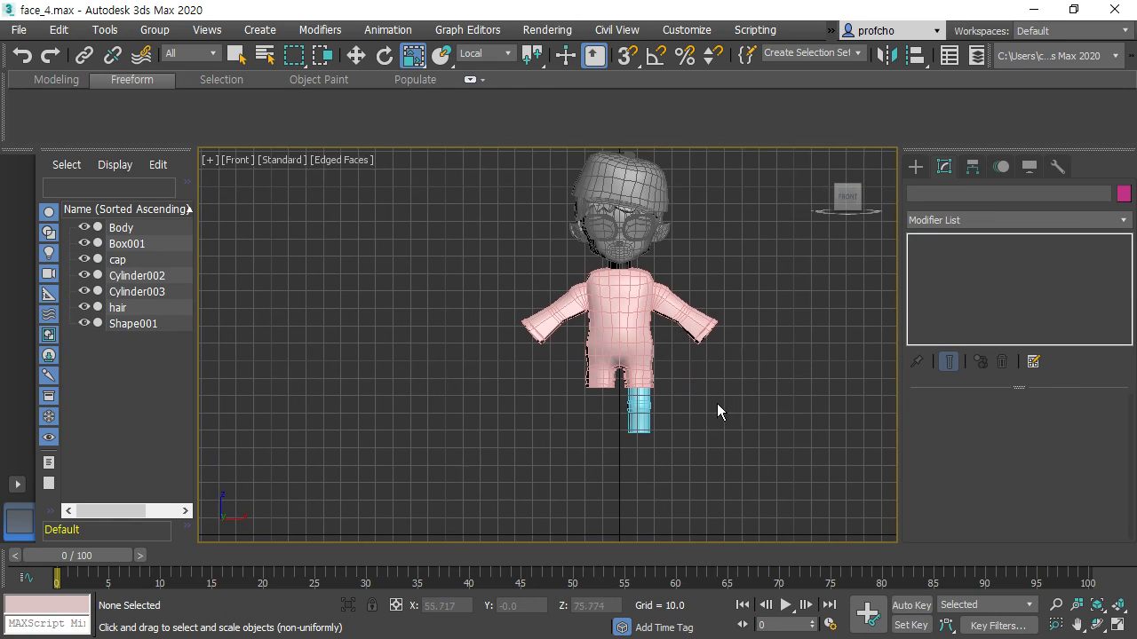
scroll(718, 404, "up", 2)
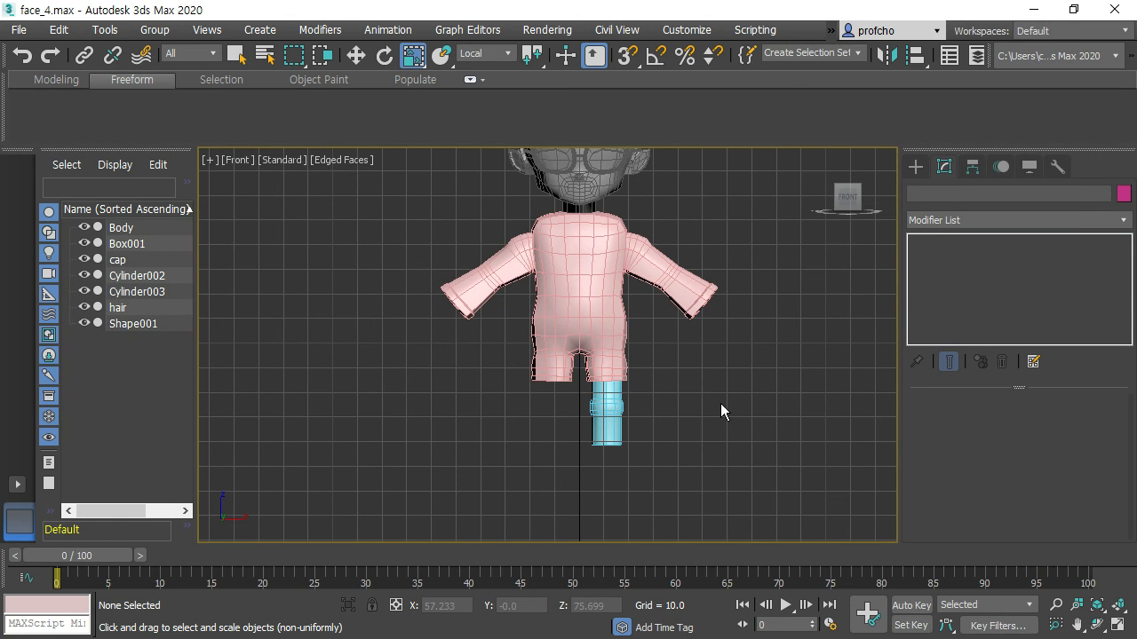
scroll(734, 470, "up", 6)
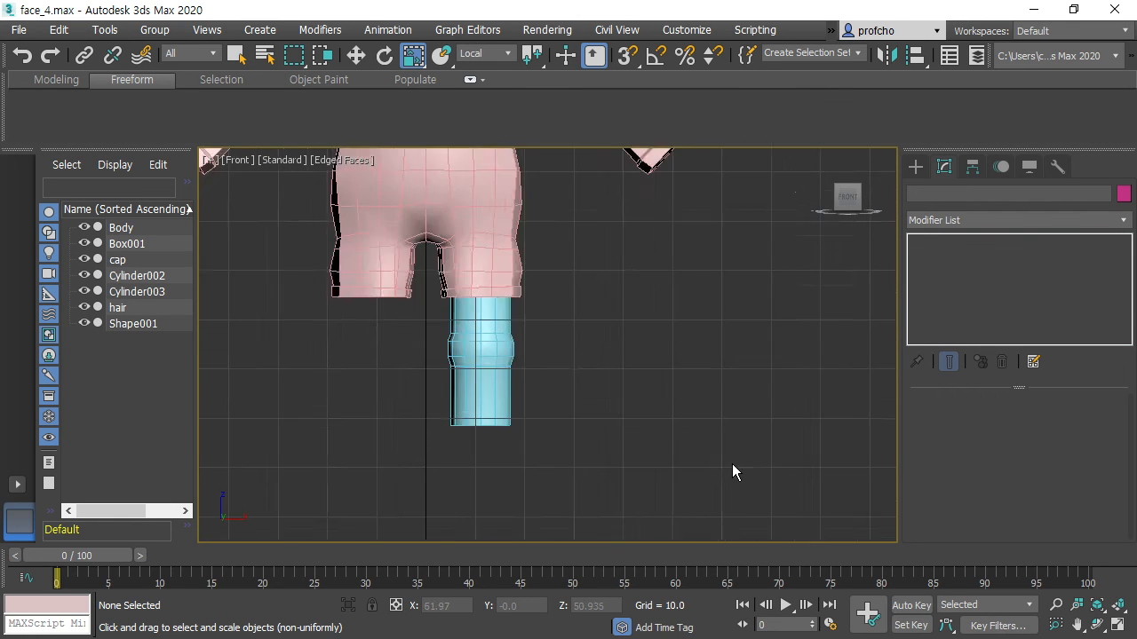
middle_click_drag(558, 322, 696, 304)
scroll(697, 303, "up", 2)
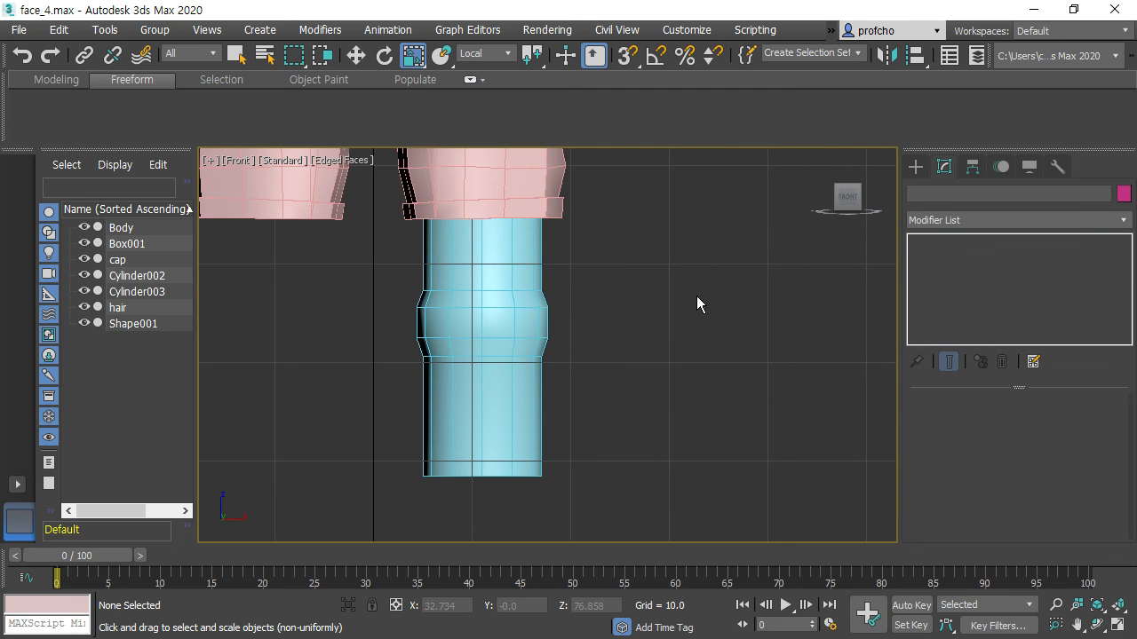
Scale the leg's bottom vertex row inward to taper the shin toward the ankle
left_click(467, 396)
scroll(704, 372, "down", 1)
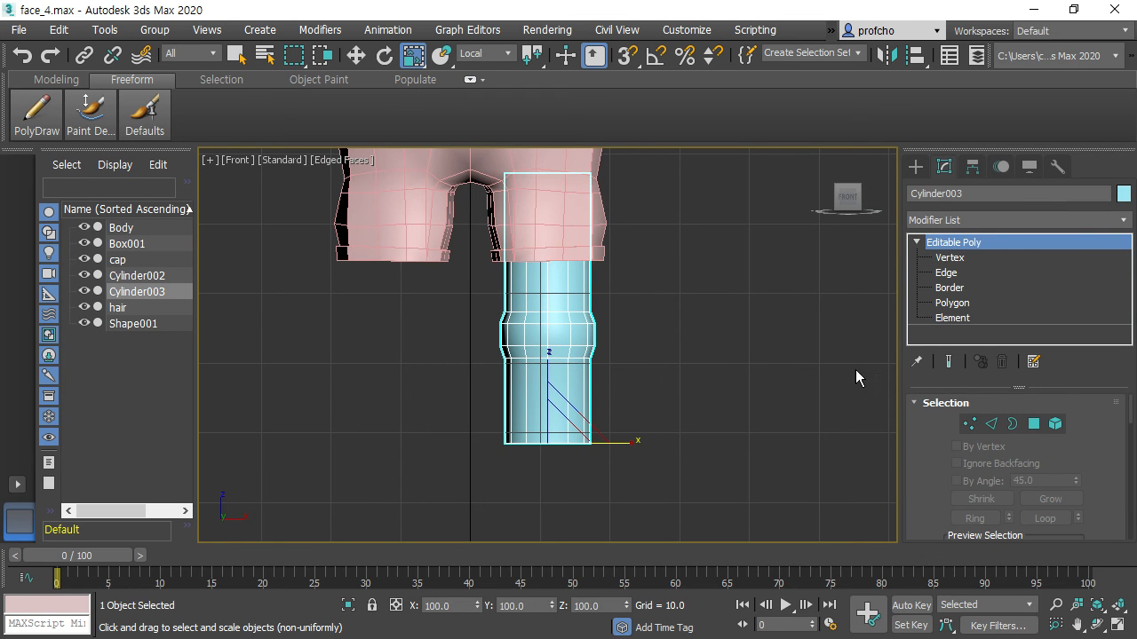
left_click(970, 423)
left_click_drag(547, 444, 510, 442)
left_click(644, 363)
scroll(720, 357, "down", 5)
scroll(681, 333, "up", 6)
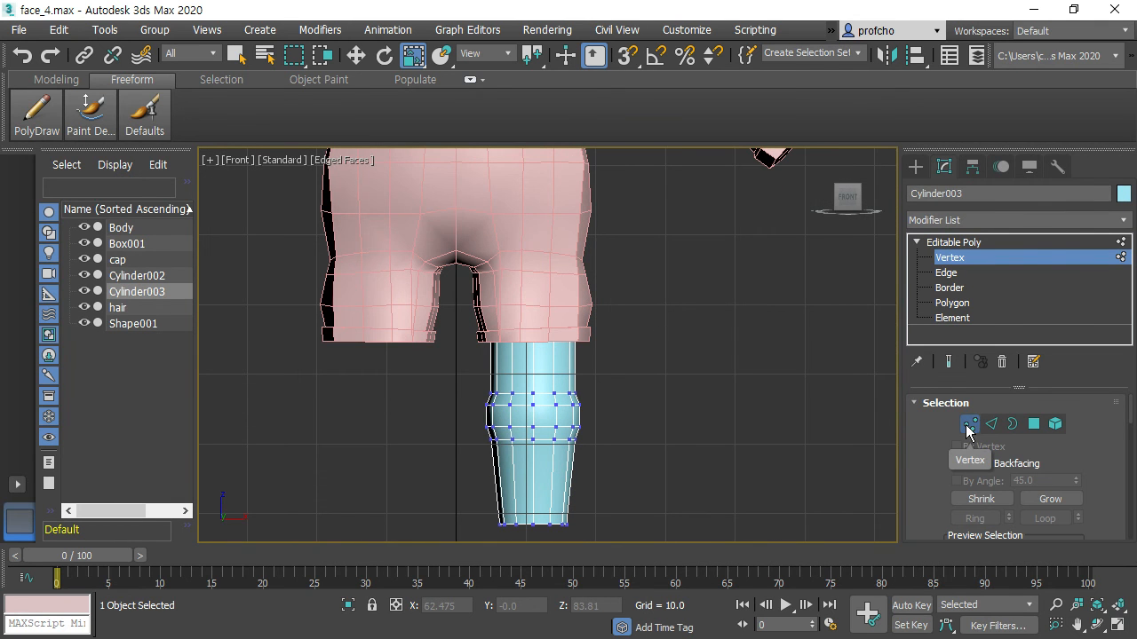
Scale the four knee vertex rows inward to slim the knee, and narrow the ankle row further
left_click_drag(451, 370, 627, 476)
left_click_drag(529, 409, 469, 446)
left_click_drag(485, 499, 635, 566)
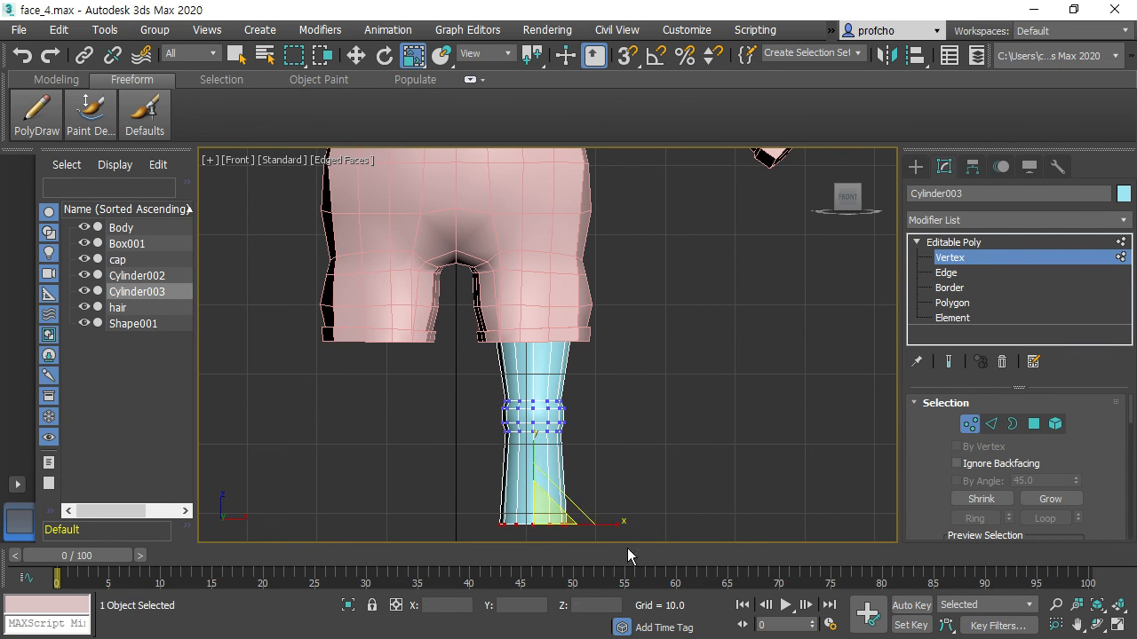
left_click_drag(549, 508, 596, 490)
Move the ankle vertex row up to shorten the lower leg
key("w")
left_click_drag(533, 423, 533, 422)
left_click(655, 383)
scroll(649, 359, "down", 5)
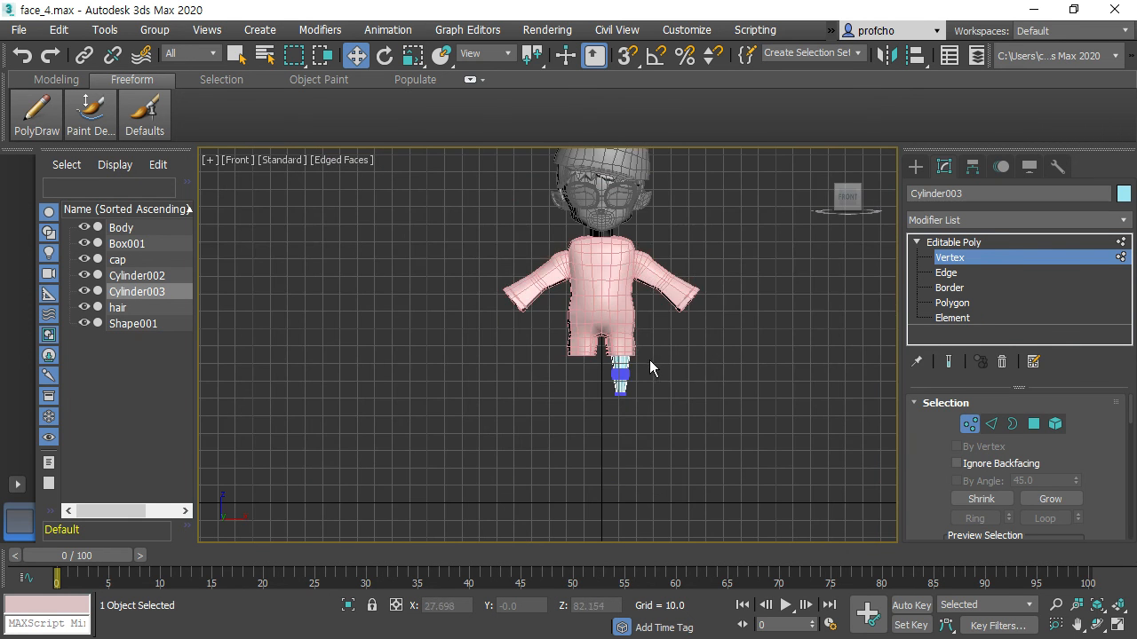
Exit vertex editing, deselect the leg, and check its shortened length against the torso and trousers from the front
scroll(669, 342, "up", 4)
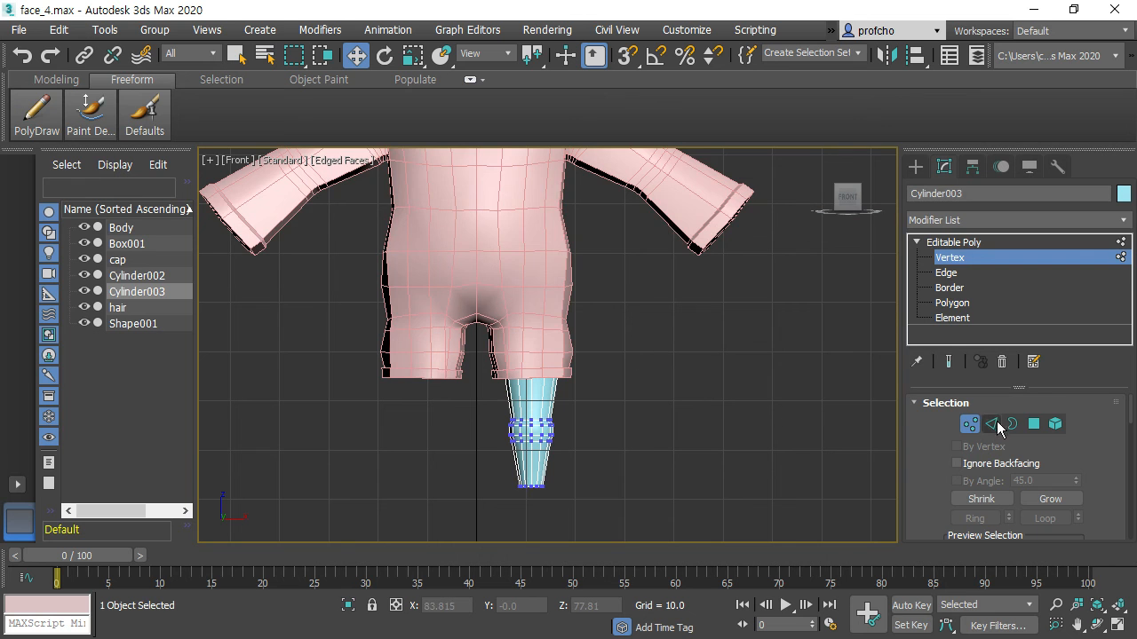
left_click(981, 421)
left_click(634, 416)
scroll(657, 407, "down", 3)
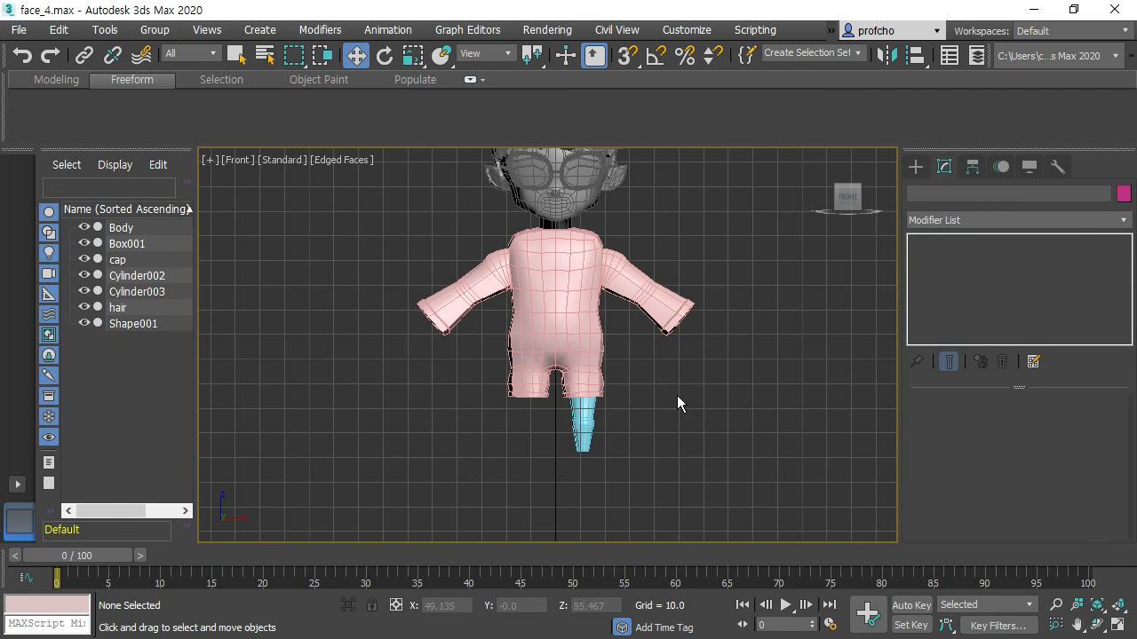
scroll(638, 402, "up", 5)
middle_click_drag(554, 360, 733, 231)
Rotate the leg slightly in the front view so its ankle end tilts outward from the body's centre line
left_click(583, 332)
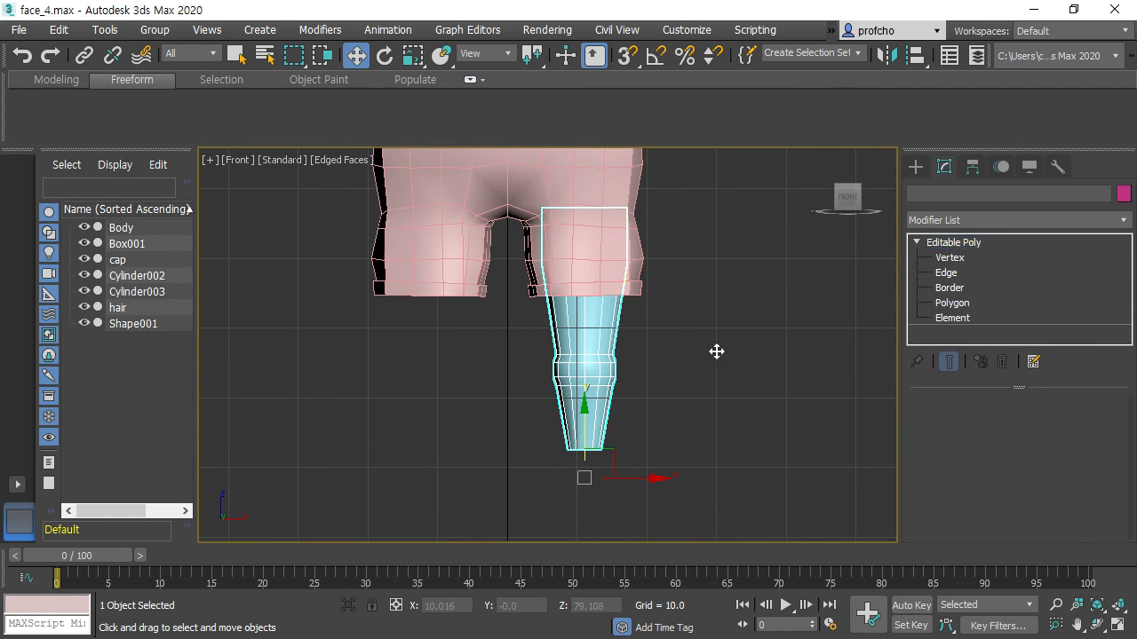
key("r")
key("e")
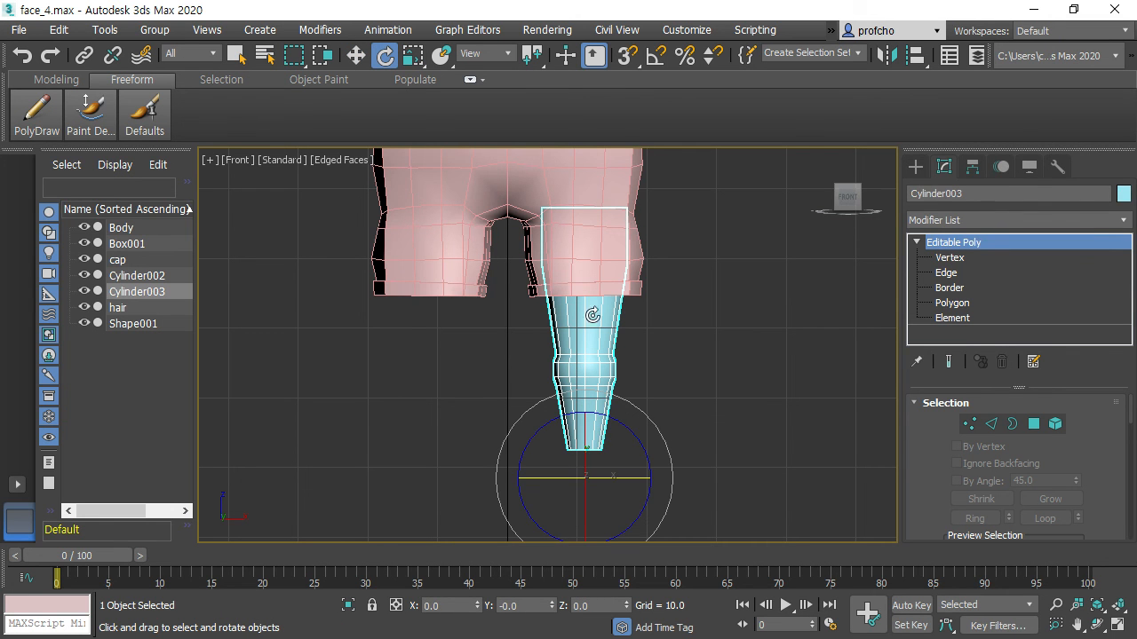
left_click_drag(632, 432, 618, 458)
key("w")
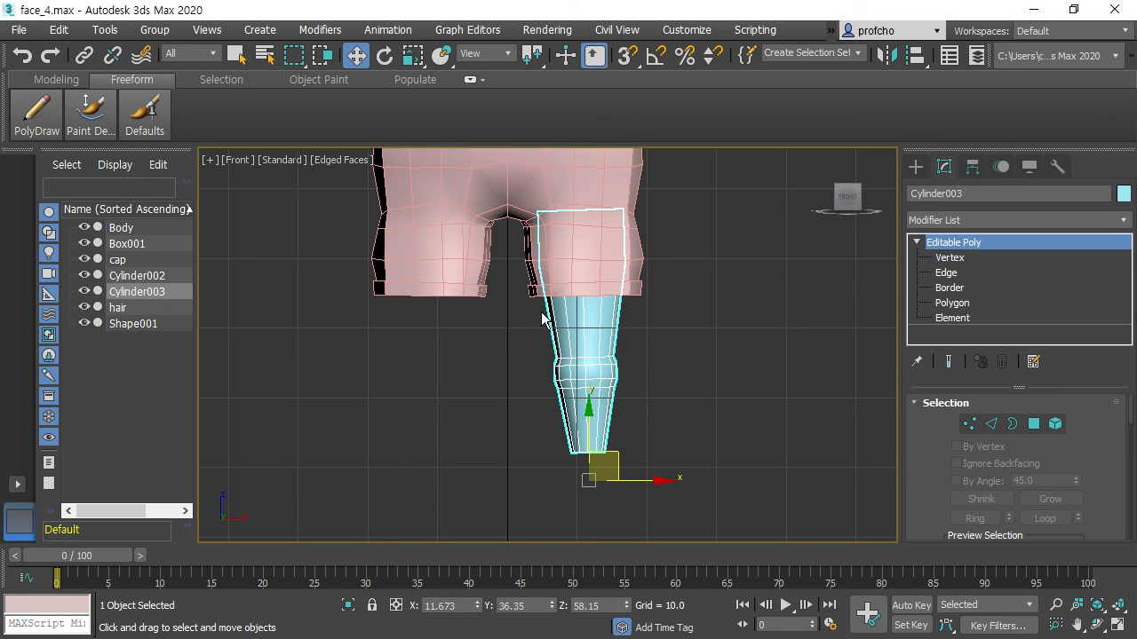
left_click(649, 420)
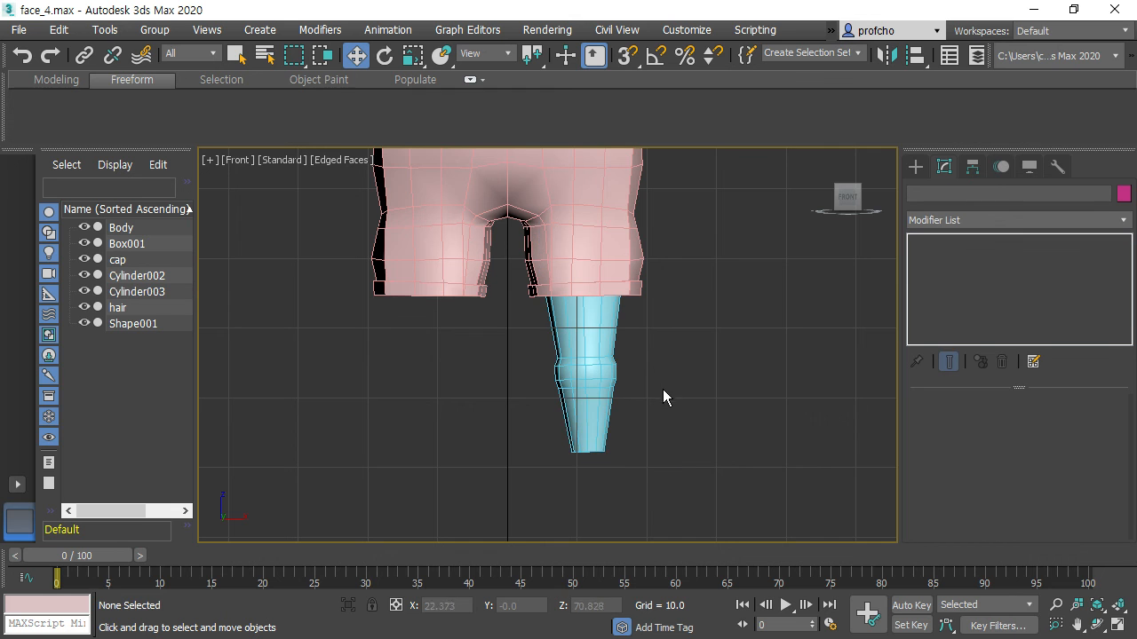
middle_click_drag(660, 384, 669, 348)
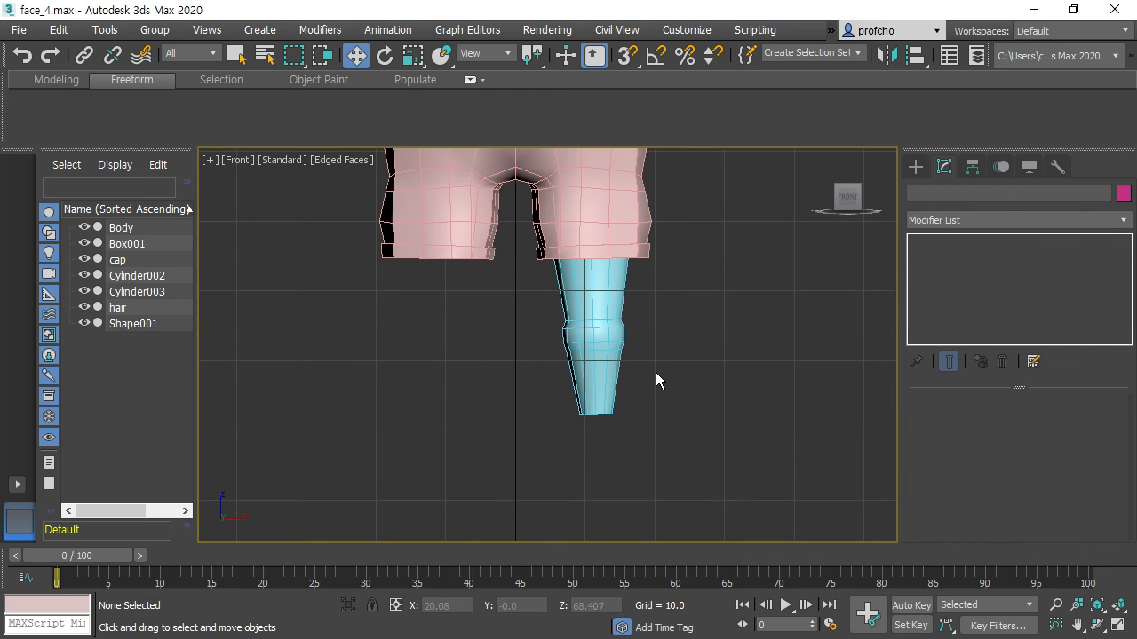
Move the leg's knee vertex rows slightly up toward the trouser cuff
left_click(611, 339)
left_click(969, 427)
left_click_drag(487, 284, 644, 355)
mouse_move(594, 252)
left_mouse_down()
mouse_move(592, 280)
mouse_move(596, 245)
mouse_move(596, 255)
left_mouse_up()
left_click(701, 396)
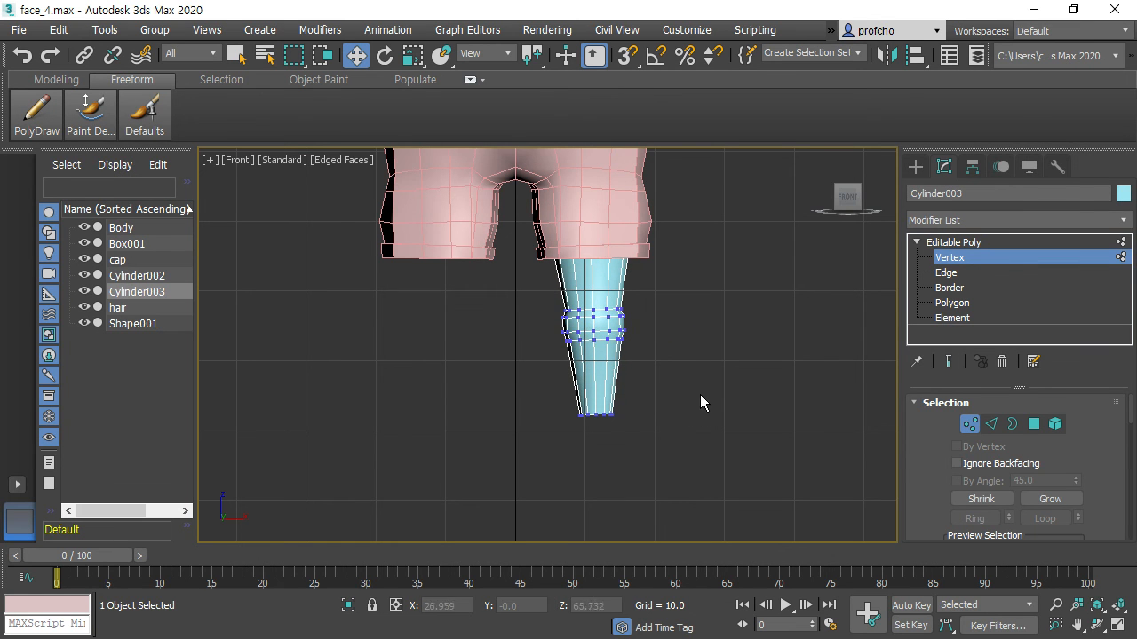
Leave vertex editing and view the leg from the left side to compare its depth position with the body
left_click(991, 425)
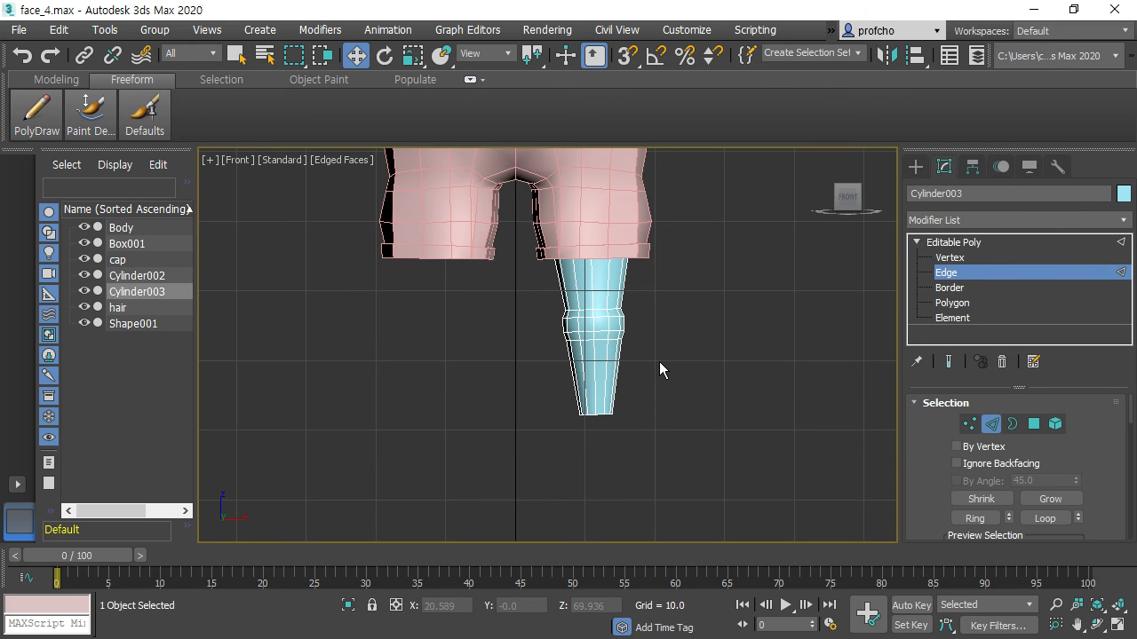
key("p")
middle_click_drag(633, 379, 533, 391, "alt")
key("l")
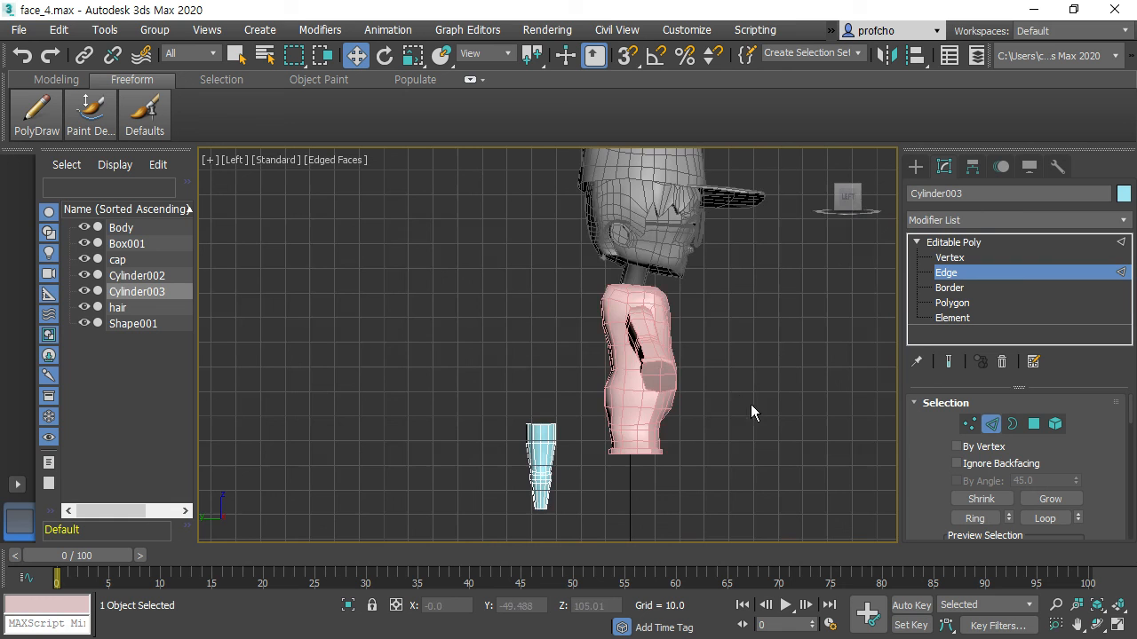
left_click(548, 454)
left_click_drag(621, 460, 675, 455)
key("ctrl+z")
Move the whole leg forward in the left view so it sits centred beneath the trouser cuff, and deselect it
left_click(996, 425)
left_click(996, 425)
left_click_drag(439, 372, 706, 516)
middle_click_drag(699, 416, 685, 355)
left_click(713, 309)
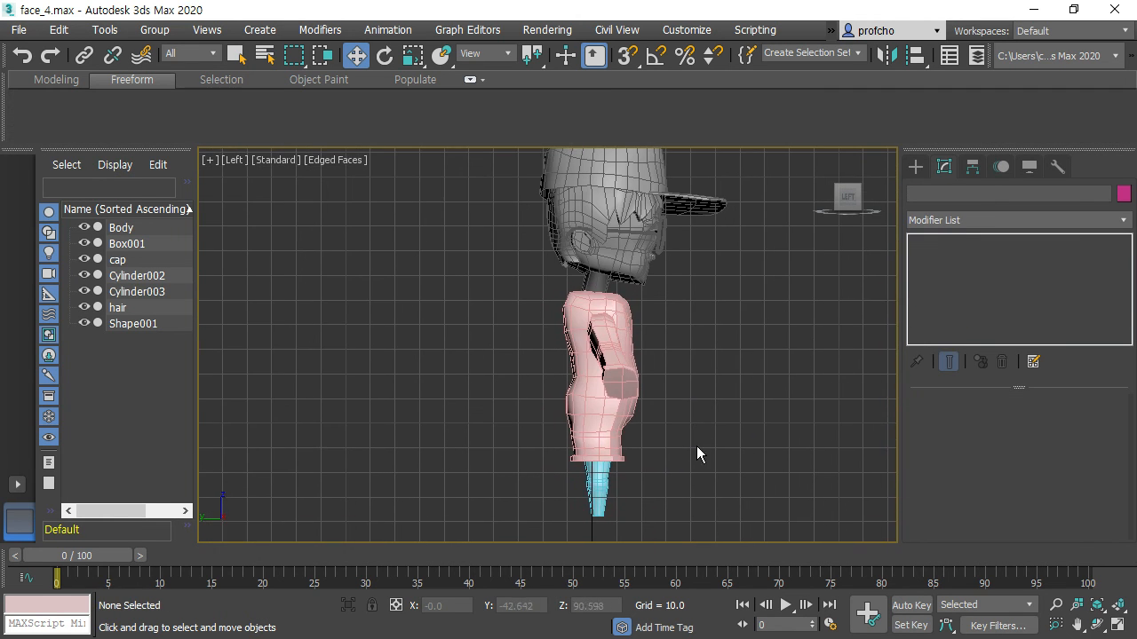
Examine the leg's profile and its placement under the trouser cuff from the left side
middle_click_drag(698, 452, 705, 324)
scroll(677, 371, "up", 5)
middle_click_drag(666, 385, 685, 236)
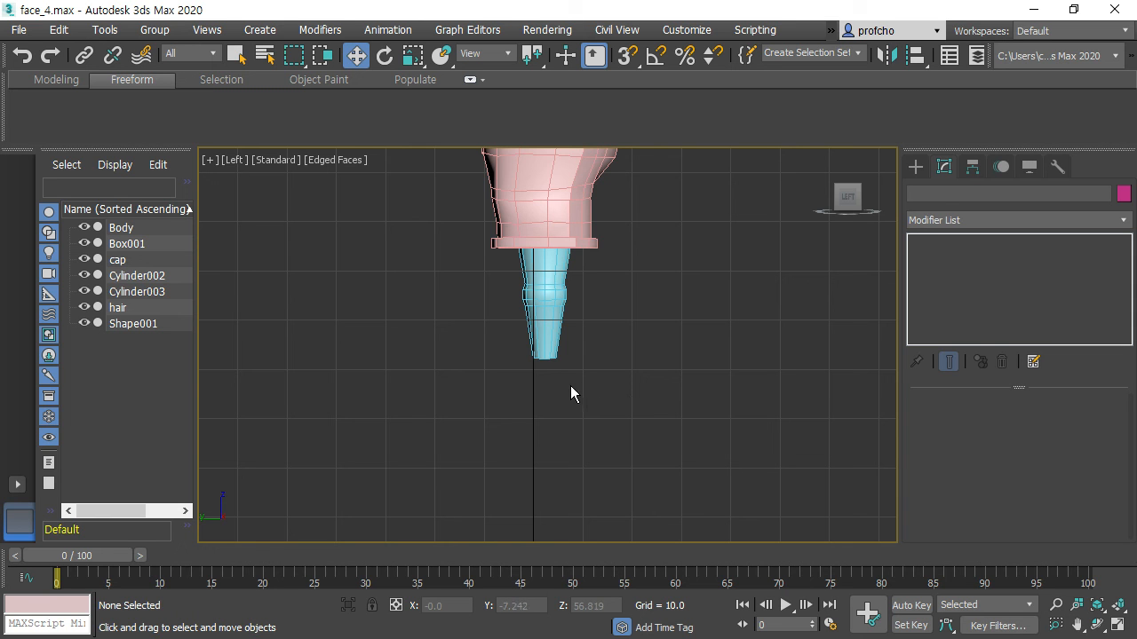
scroll(622, 355, "down", 4)
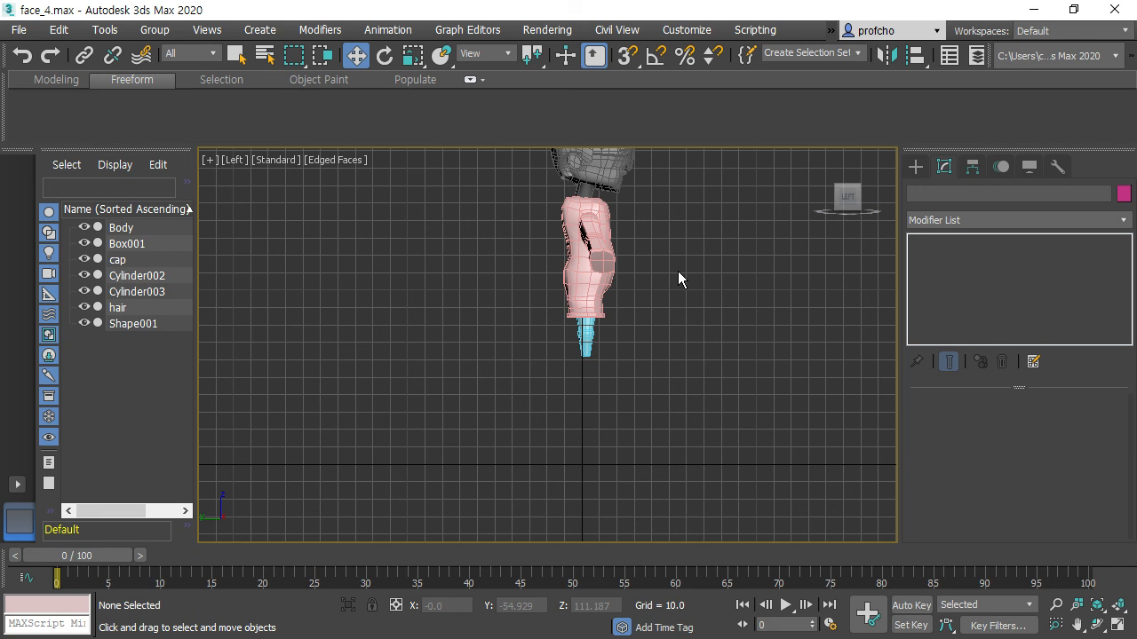
scroll(607, 388, "up", 5)
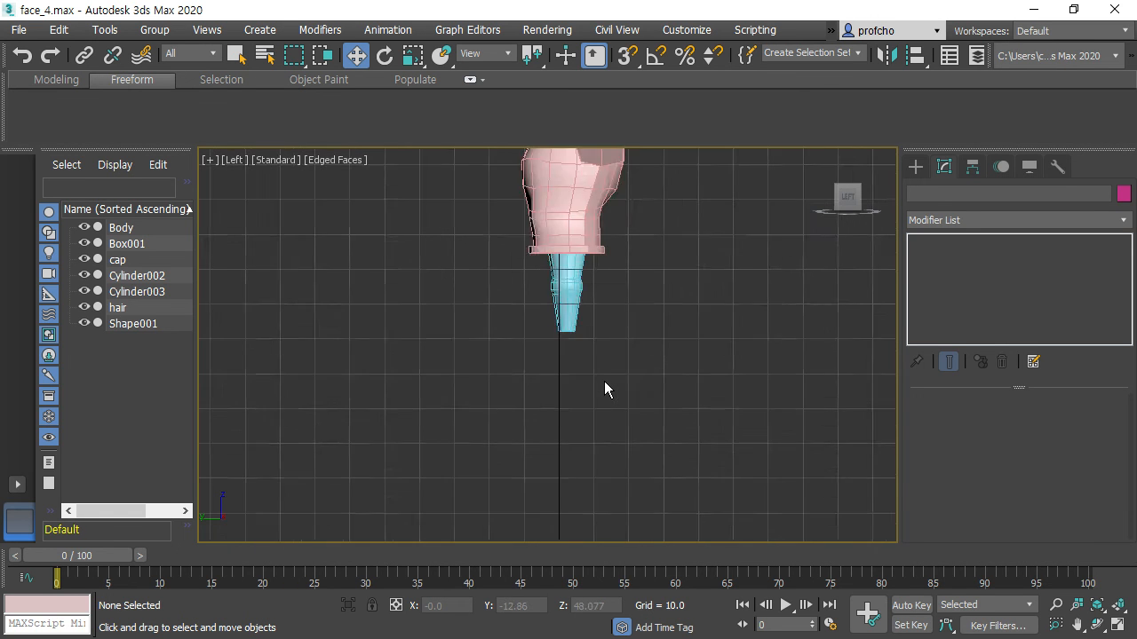
middle_click_drag(583, 282, 634, 376)
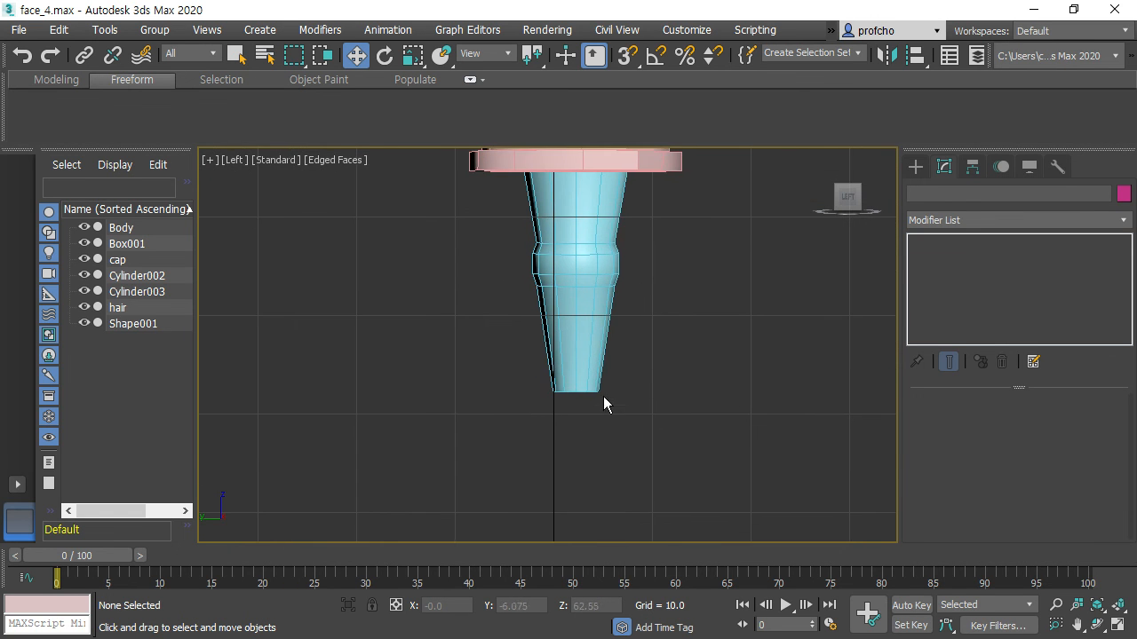